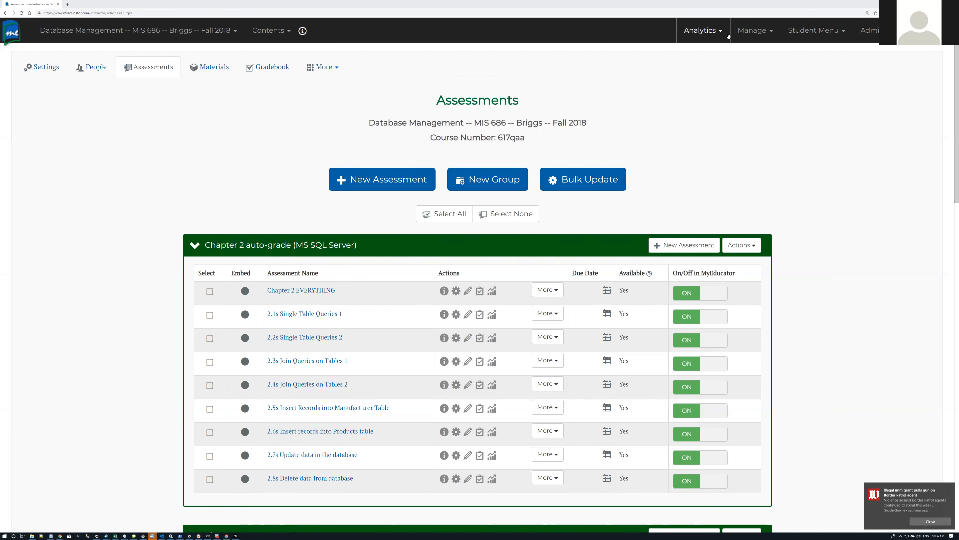
# Step: Go to Author Tools and trim the address to the master course's child-course update page
pyautogui.click(751, 31)
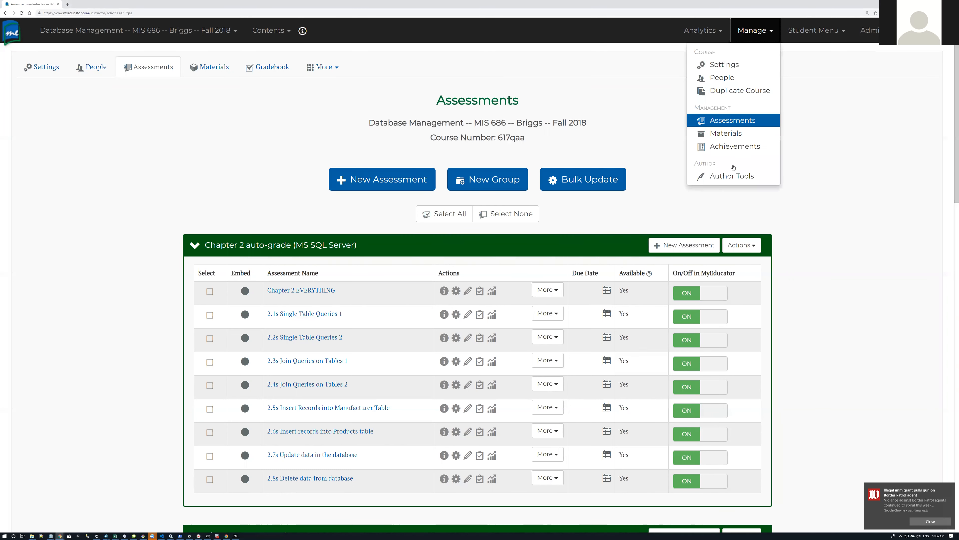
pyautogui.click(734, 177)
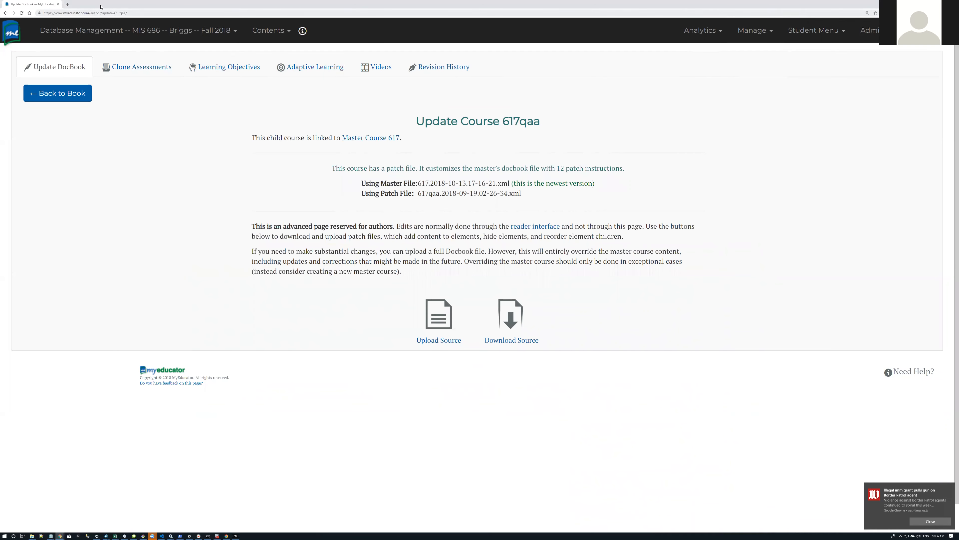
pyautogui.moveTo(121, 13); pyautogui.dragTo(161, 14)
pyautogui.press('BackSpace')
pyautogui.press('Return')
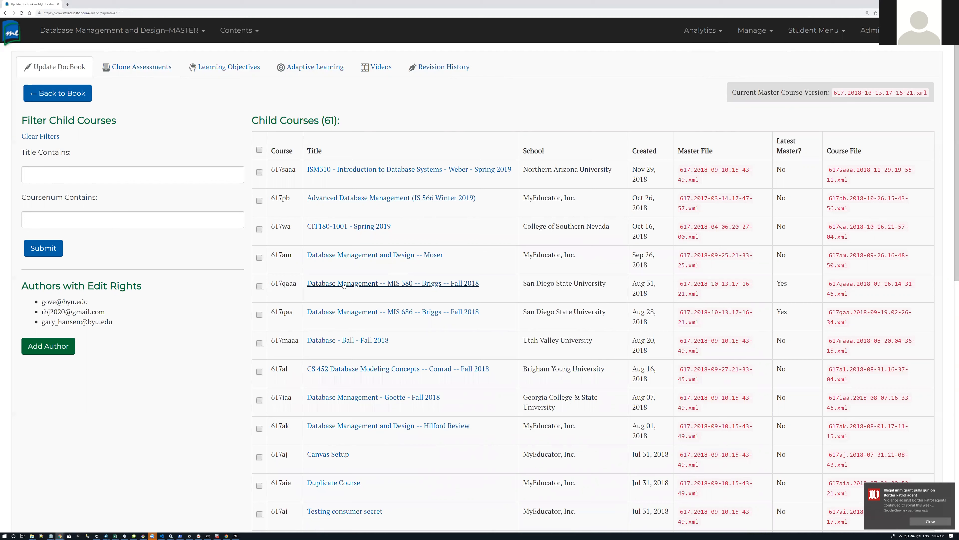
# Step: Filter the child courses to titles containing 686
pyautogui.click(116, 172)
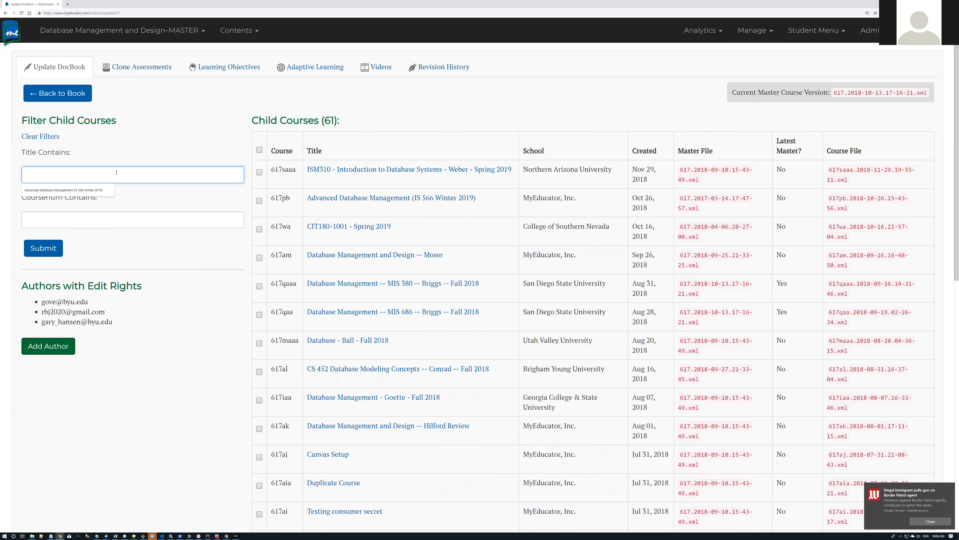
pyautogui.write('686')
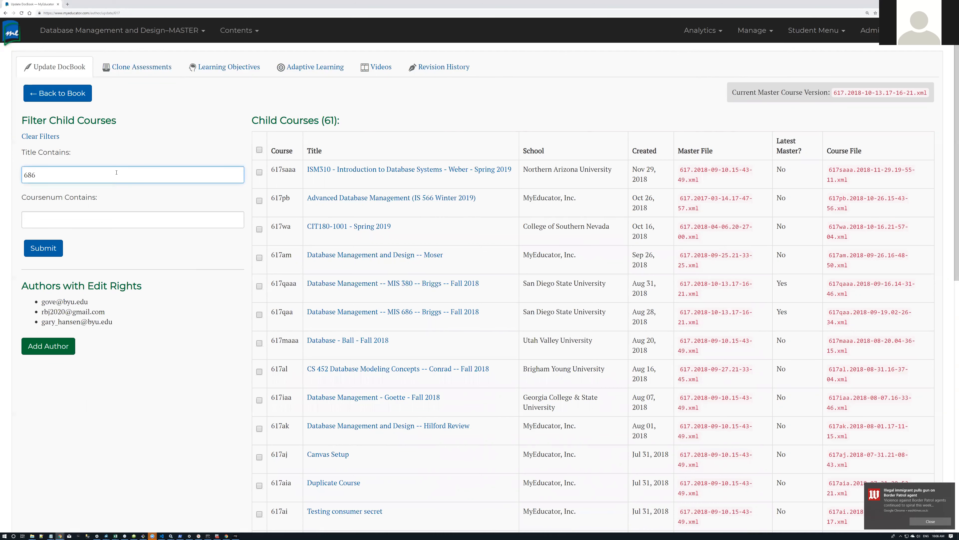
pyautogui.click(56, 250)
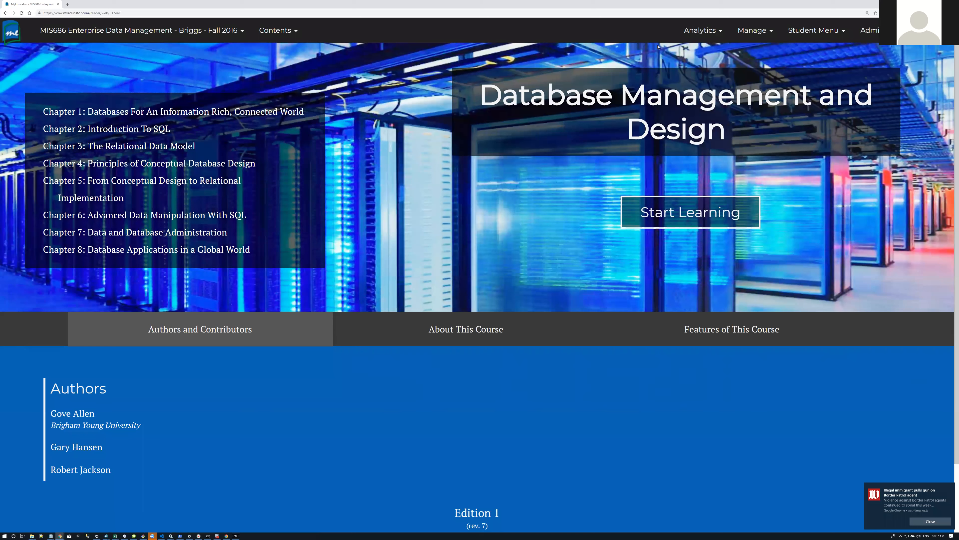
# Step: Open the MIS686 course's Assessments page and look over its question banks and quizzes
pyautogui.click(748, 34)
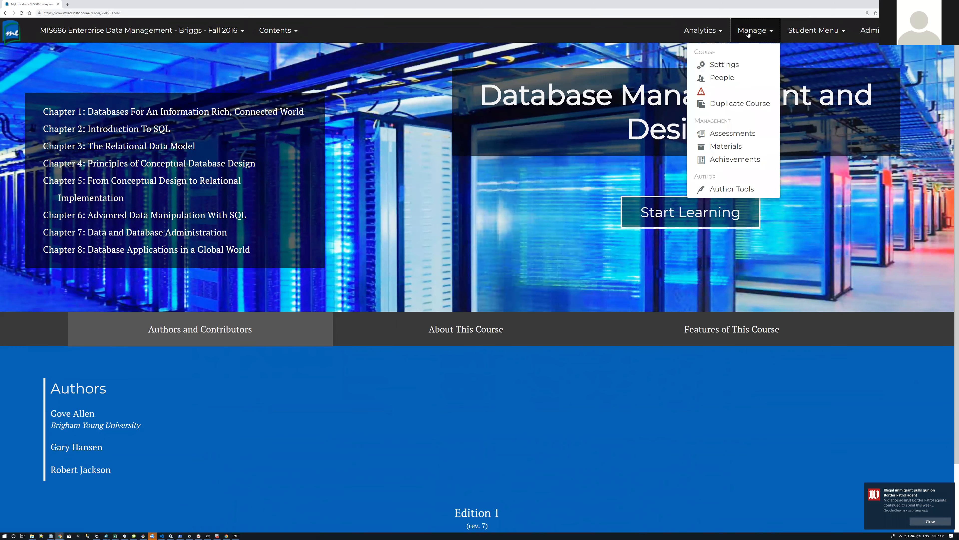
pyautogui.click(736, 134)
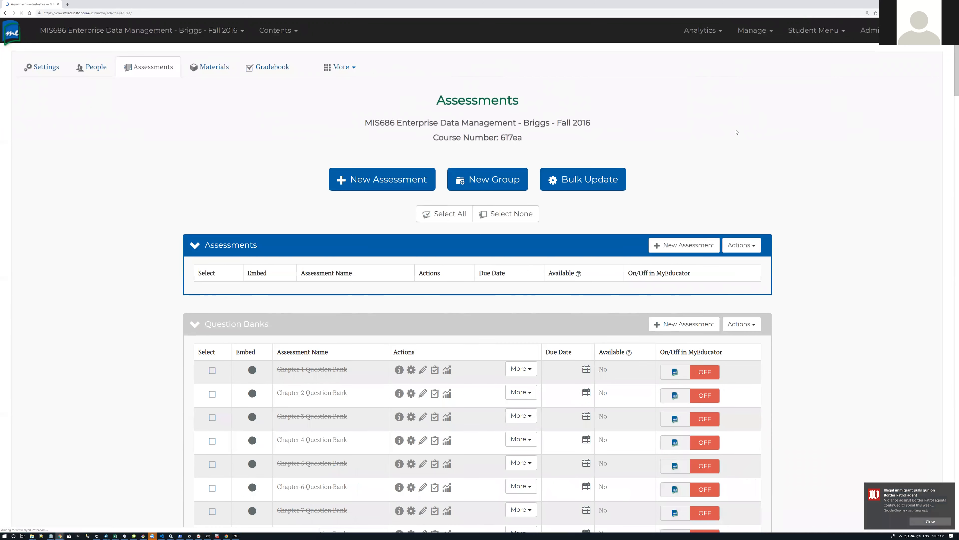
pyautogui.scroll(-4, 751, 139)
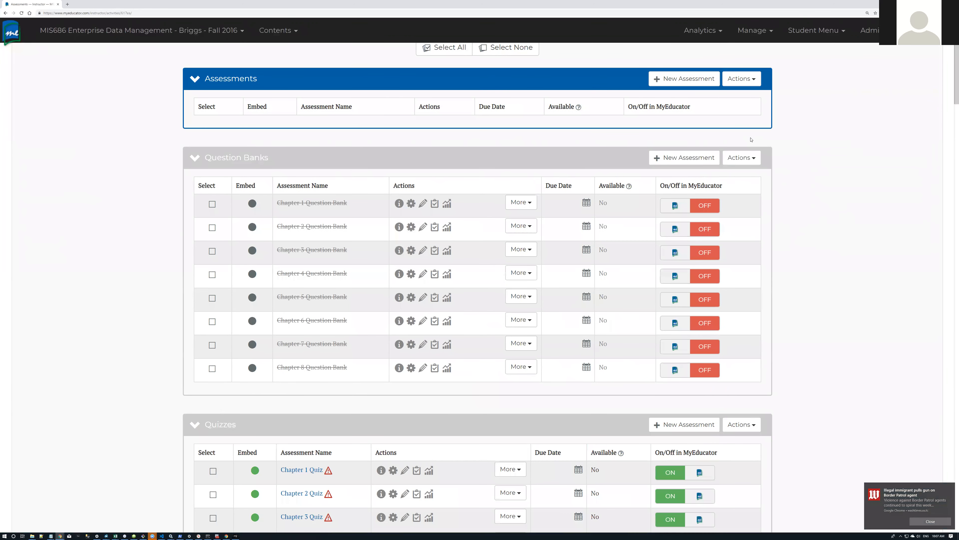
pyautogui.scroll(-5, 784, 154)
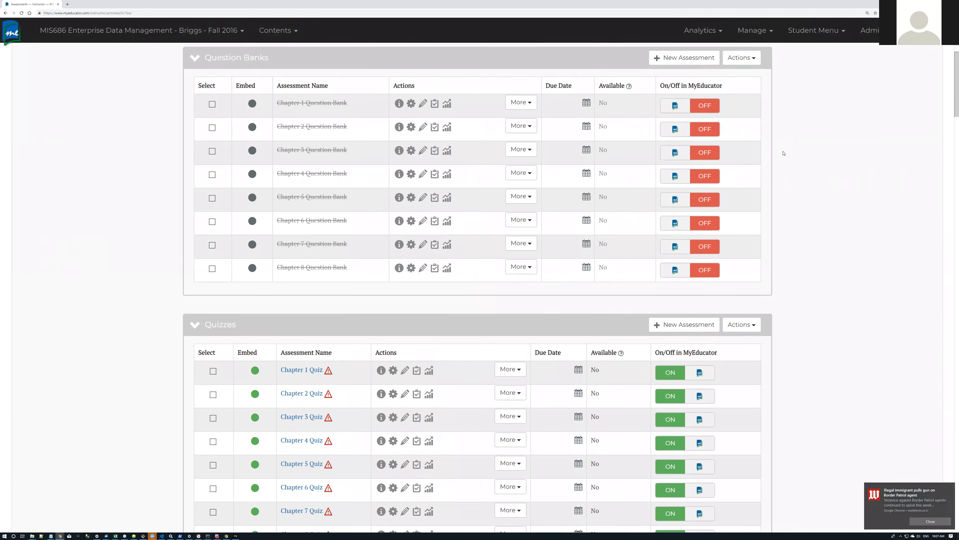
pyautogui.scroll(3, 784, 153)
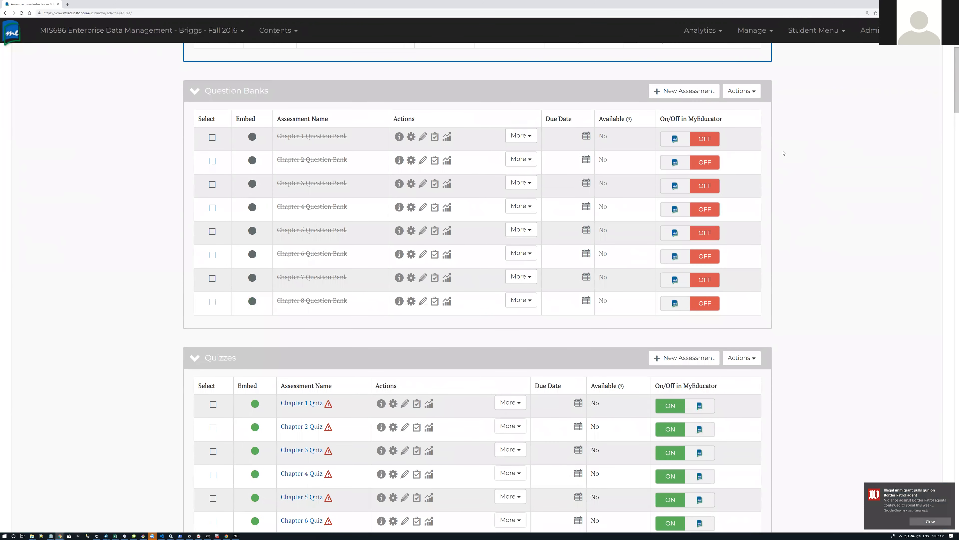
pyautogui.scroll(3, 784, 153)
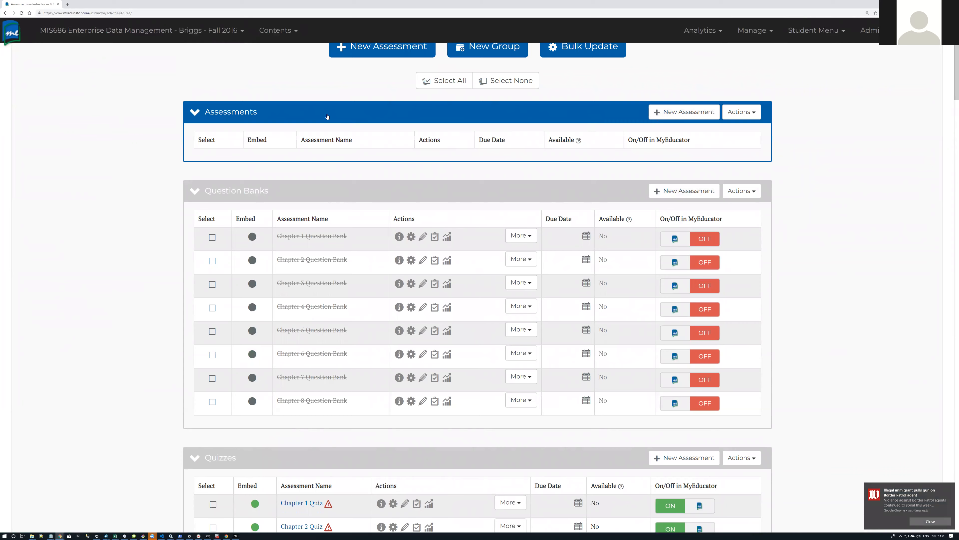
pyautogui.scroll(3, 327, 116)
# Step: Create a red assessment group titled 'Custom SQL Assignments'
pyautogui.click(490, 148)
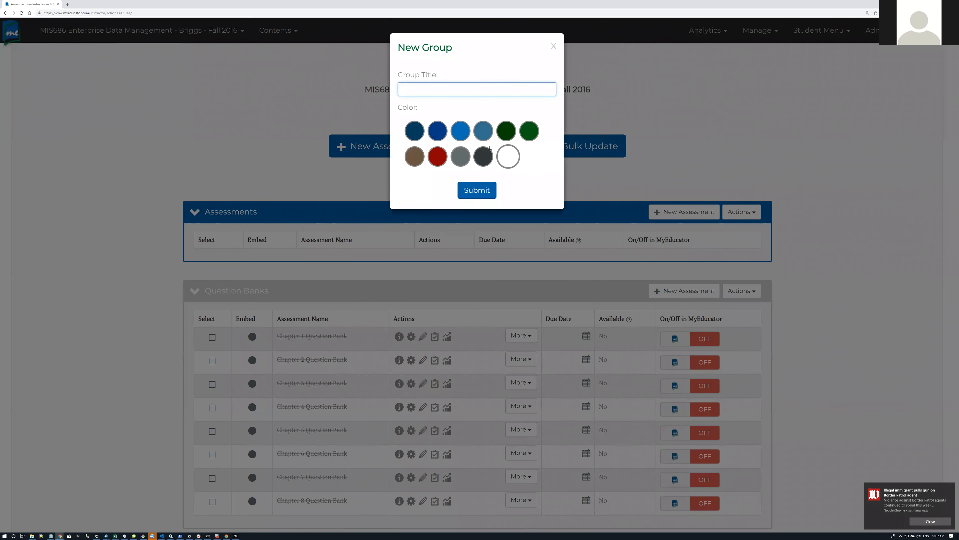
pyautogui.write('Custom SQL Assignments')
pyautogui.click(438, 157)
pyautogui.click(475, 191)
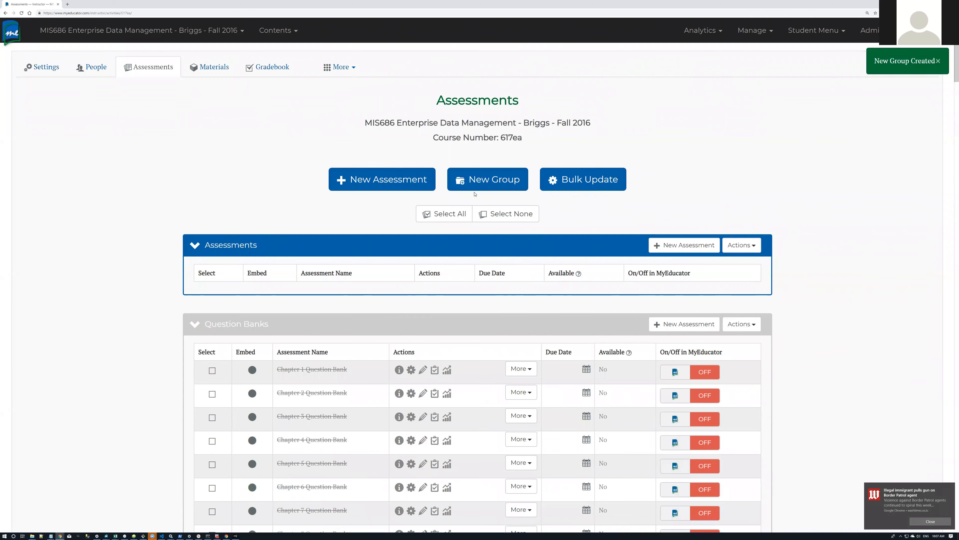
pyautogui.scroll(-15, 474, 194)
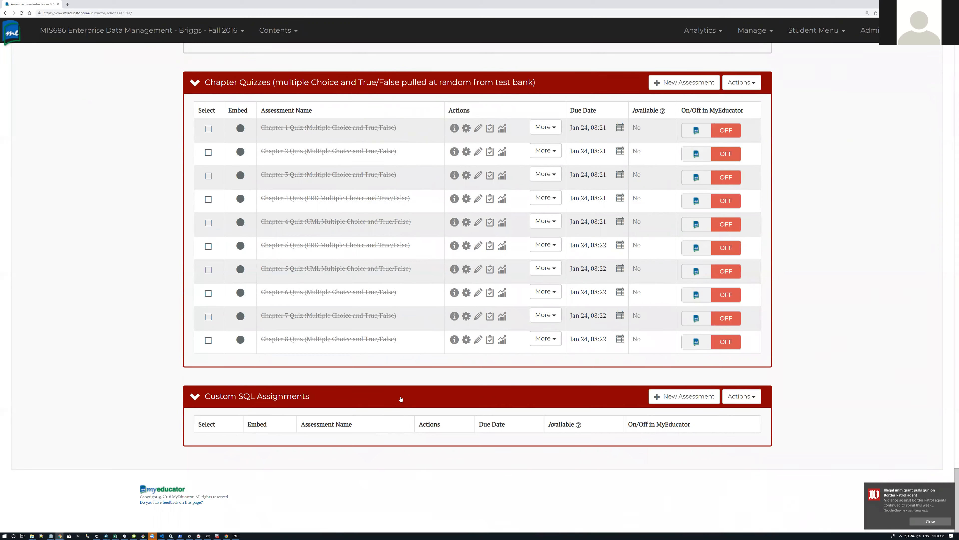
# Step: Add a new assessment named 'SQL Queries 1' under the Custom SQL Assignments group
pyautogui.click(689, 395)
pyautogui.click(372, 89)
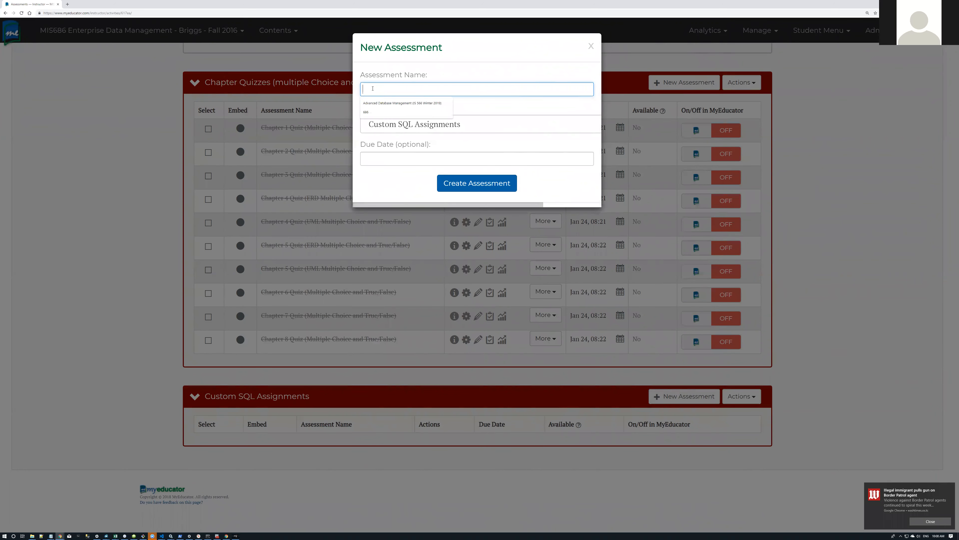
pyautogui.write('Queries 1')
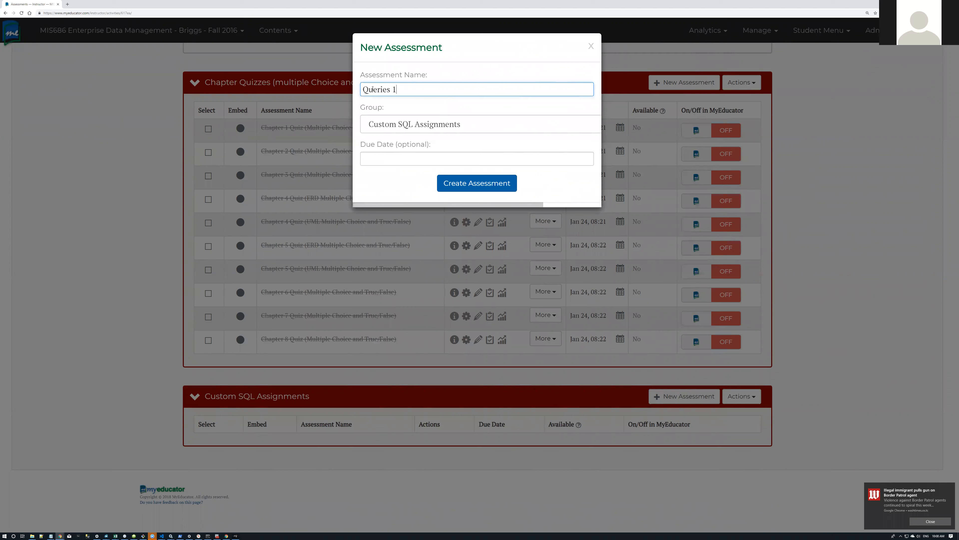
pyautogui.write('SQL')
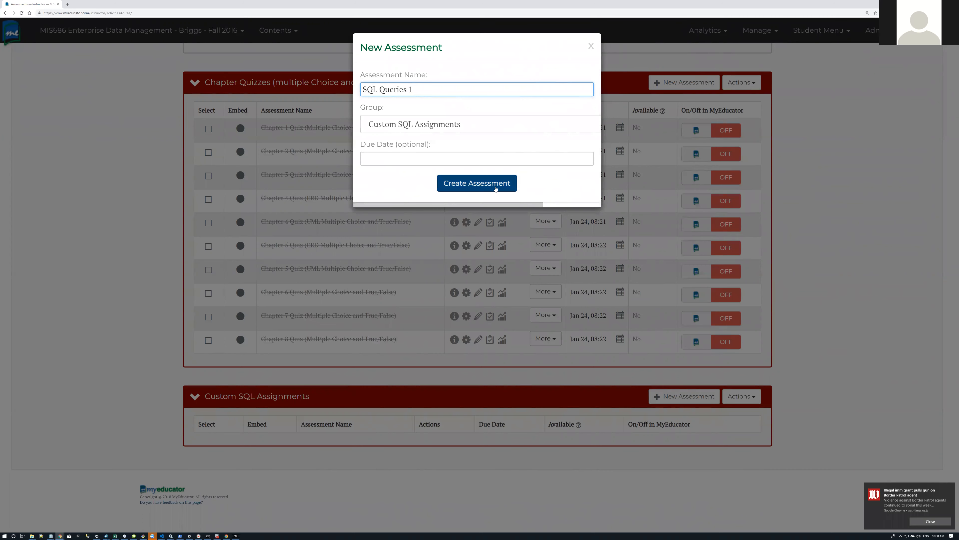
pyautogui.click(473, 185)
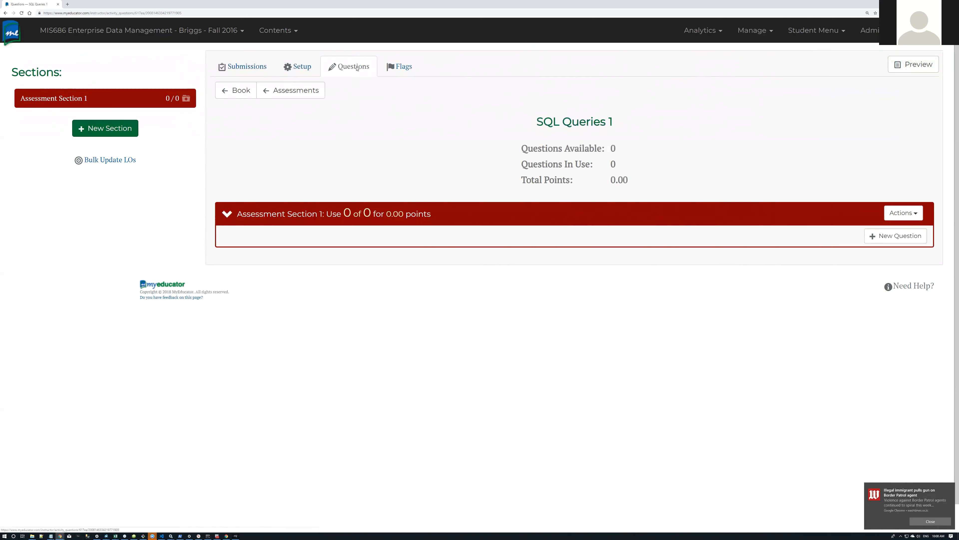
# Step: Open the SQL Queries 1 Setup page and scroll down to its Advanced settings
pyautogui.click(303, 67)
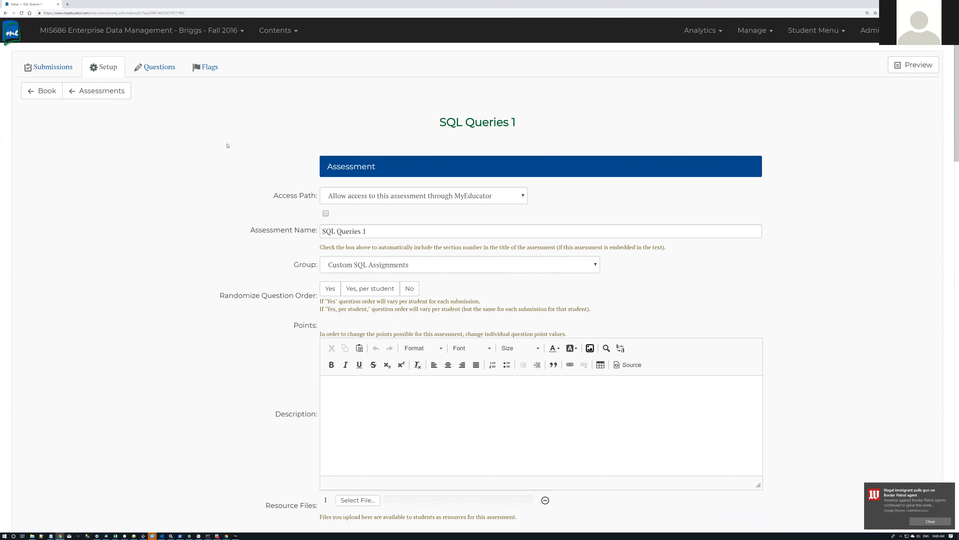
pyautogui.scroll(-15, 210, 157)
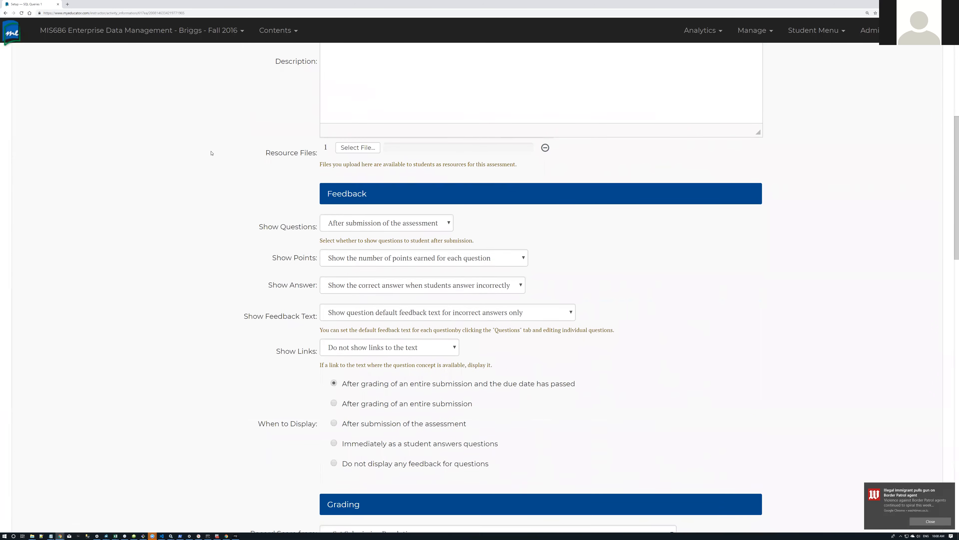
pyautogui.scroll(-9, 212, 152)
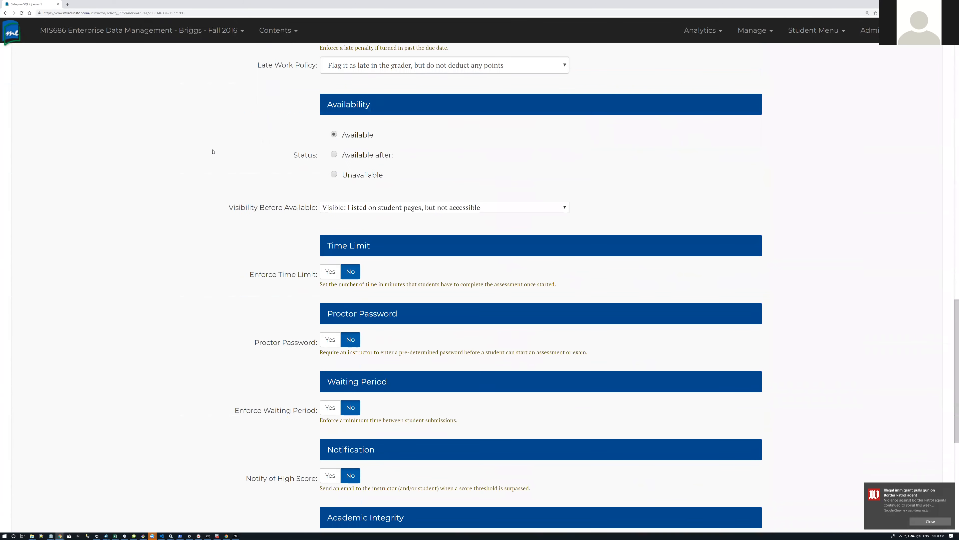
pyautogui.scroll(7, 213, 152)
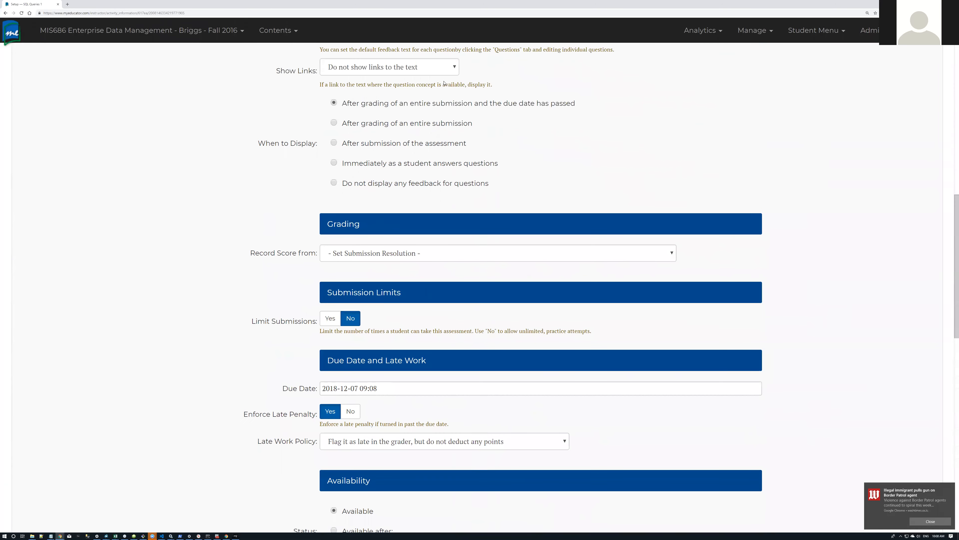
pyautogui.scroll(4, 381, 230)
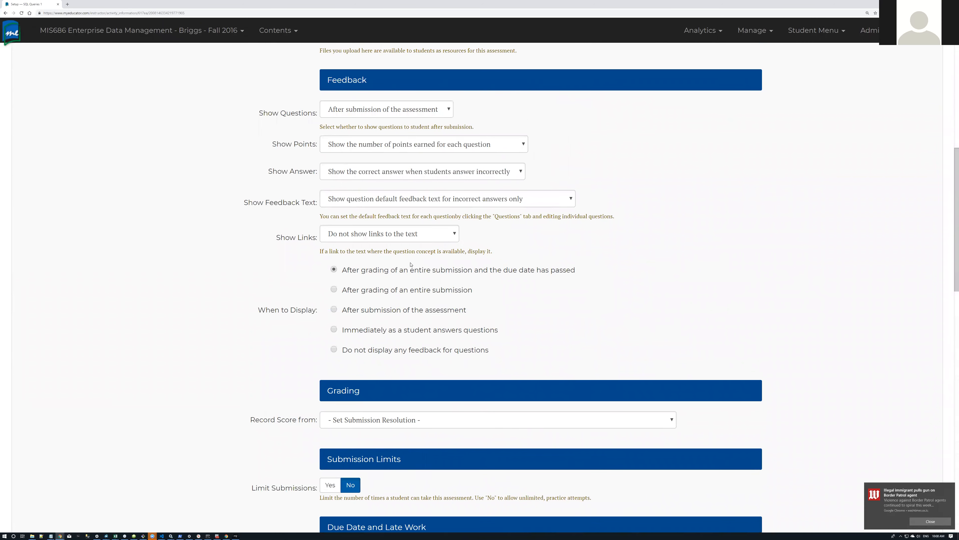
pyautogui.scroll(-7, 233, 253)
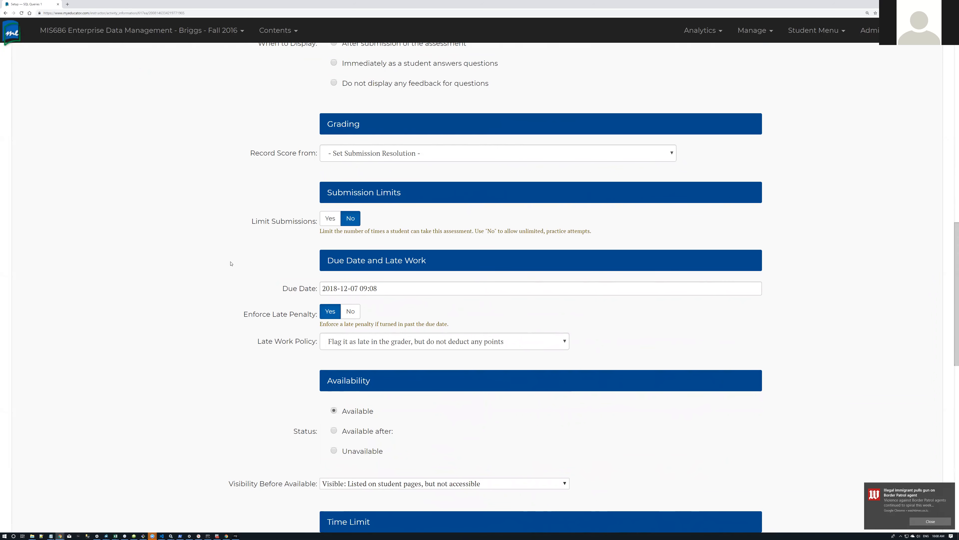
pyautogui.scroll(-15, 237, 258)
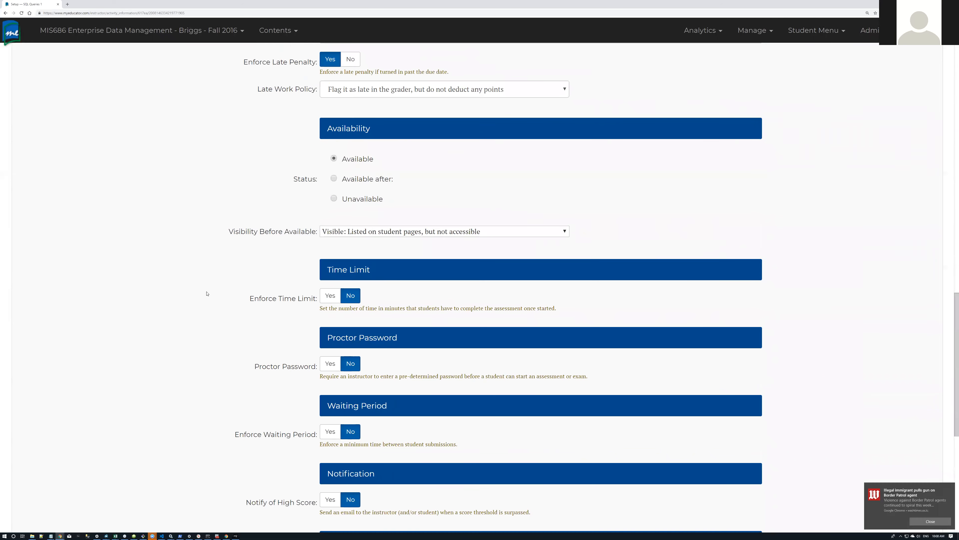
pyautogui.scroll(-1, 206, 293)
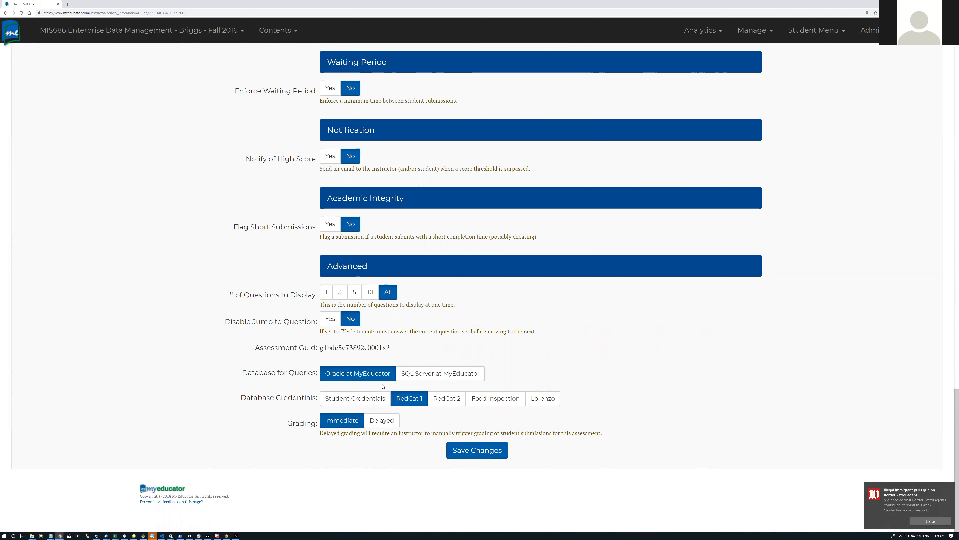
# Step: Switch Database for Queries from Oracle to SQL Server at MyEducator
pyautogui.click(439, 374)
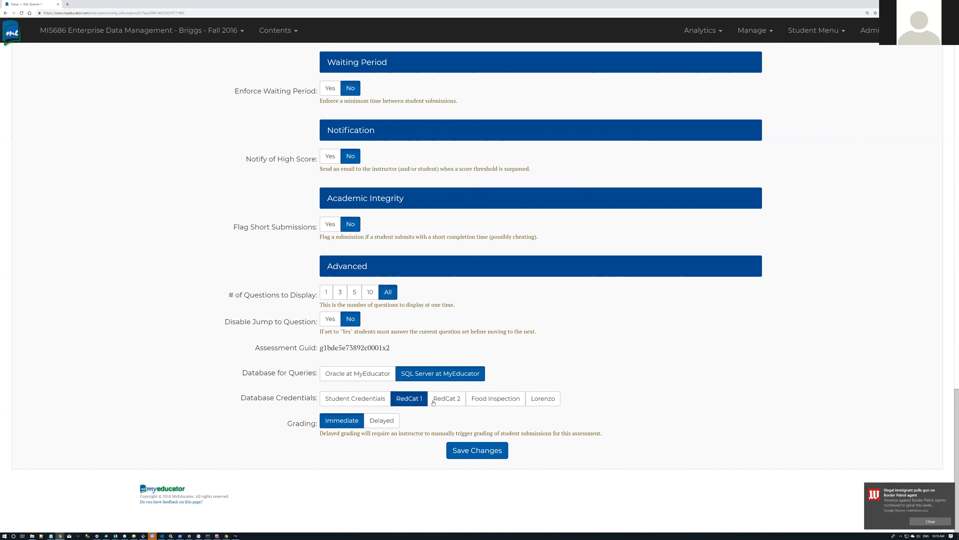
# Step: Choose RedCat 2 credentials and save the setup, which fails on Randomize Question Order
pyautogui.click(448, 400)
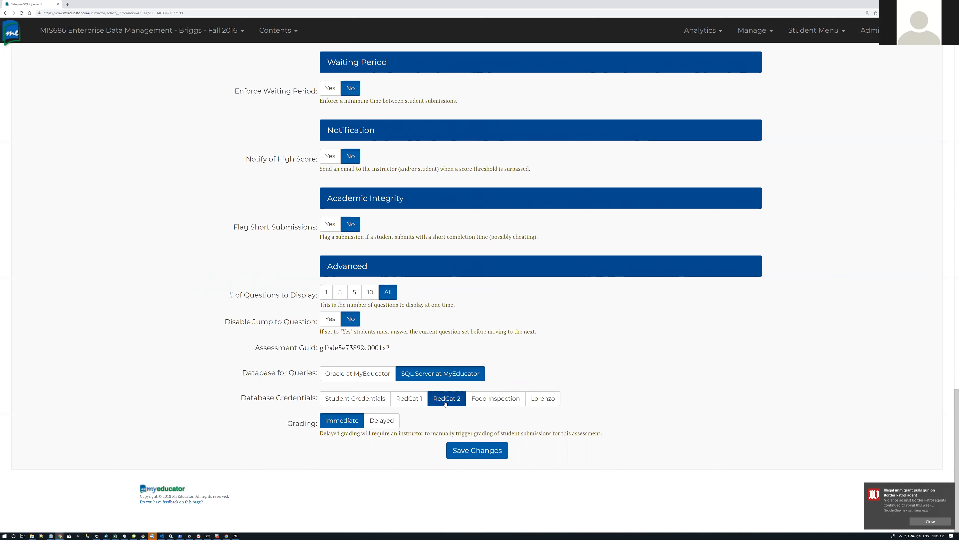
pyautogui.click(484, 458)
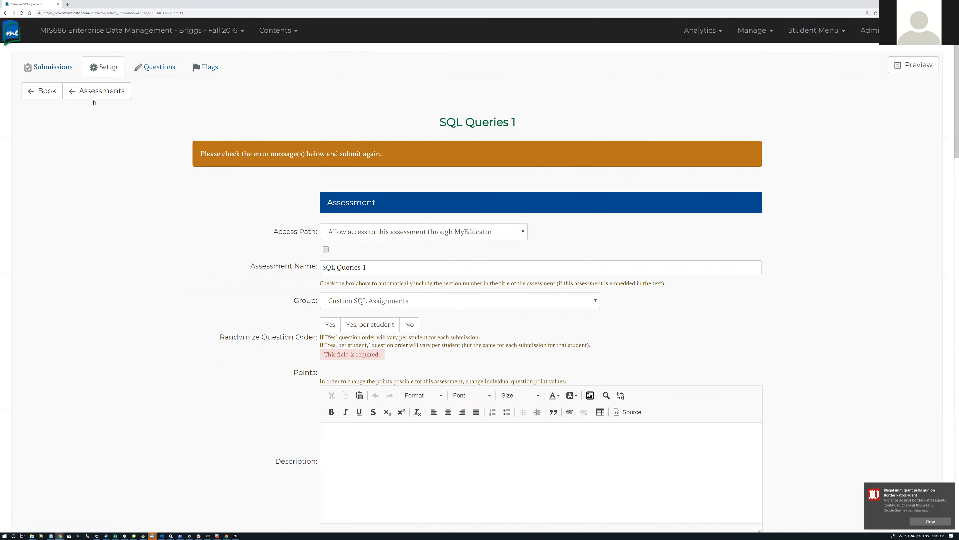
# Step: Open Assessments in a new tab and scroll to the Chapter 6 auto-grade (MS SQL Server) assessments
pyautogui.middleClick(109, 91)
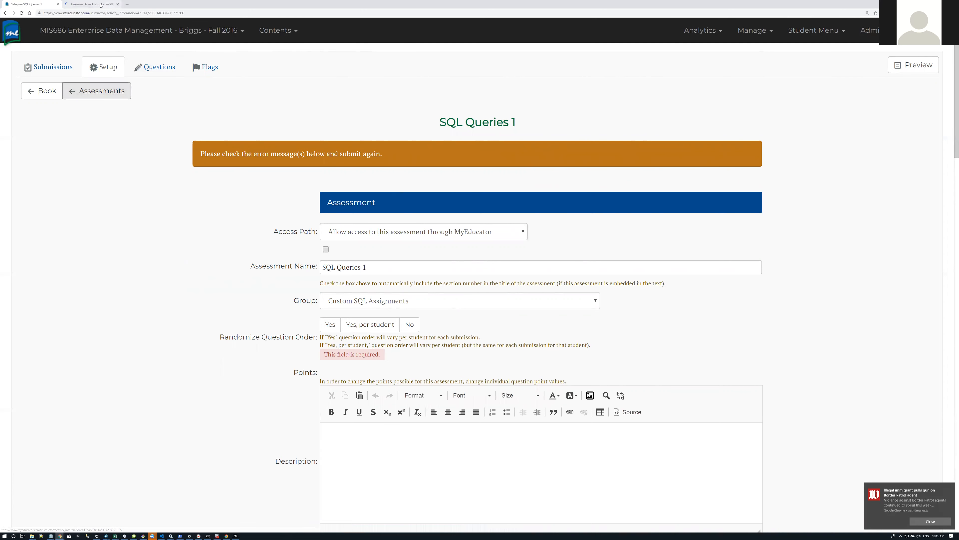
pyautogui.click(101, 5)
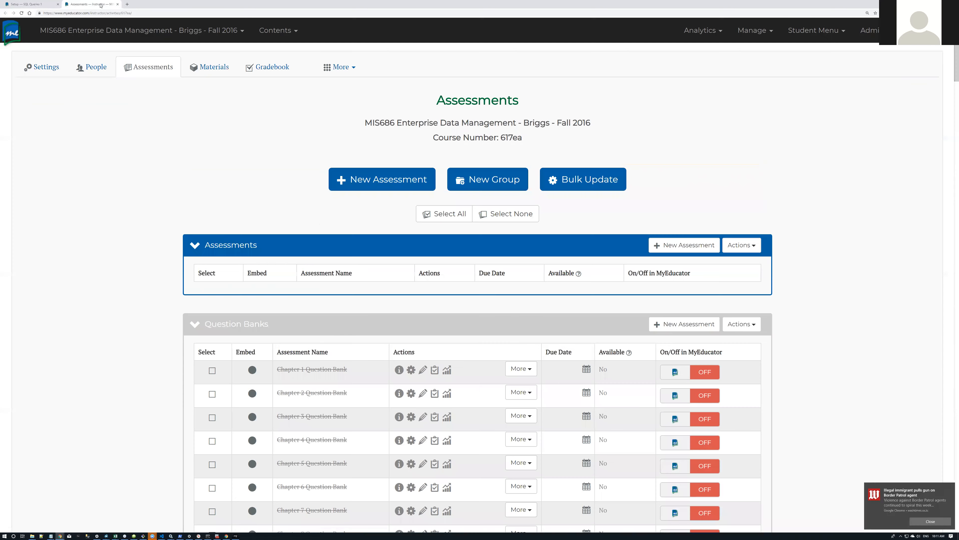
pyautogui.scroll(-20, 210, 168)
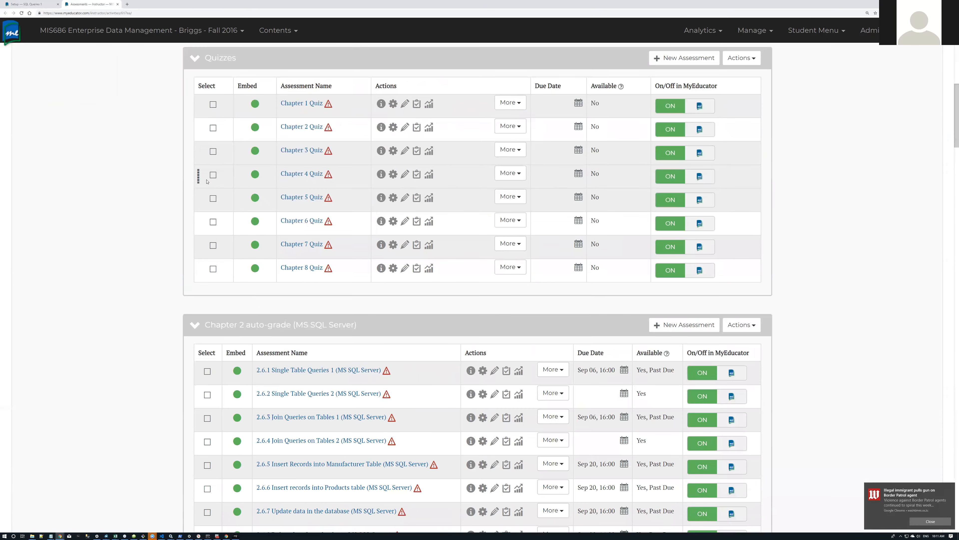
pyautogui.scroll(-15, 207, 181)
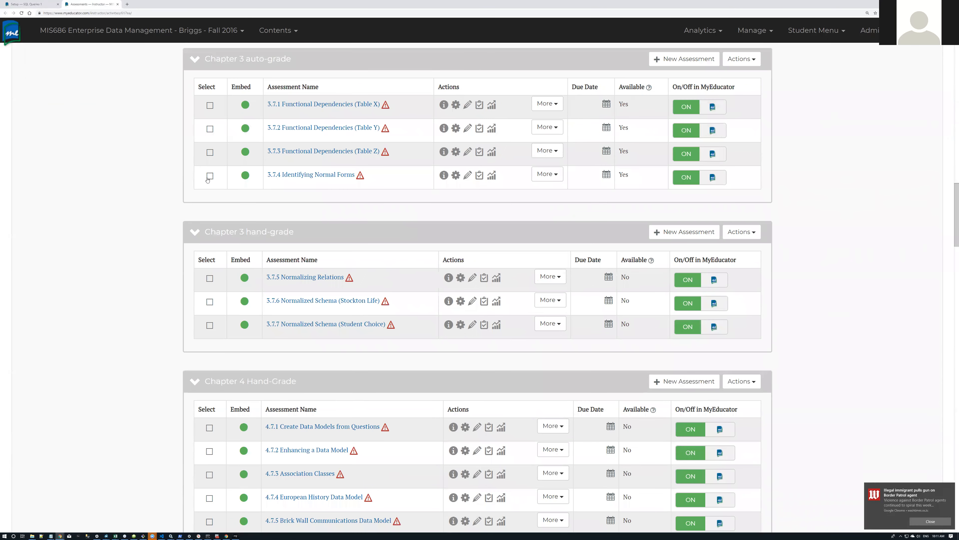
pyautogui.scroll(-7, 208, 179)
pyautogui.scroll(-7, 208, 178)
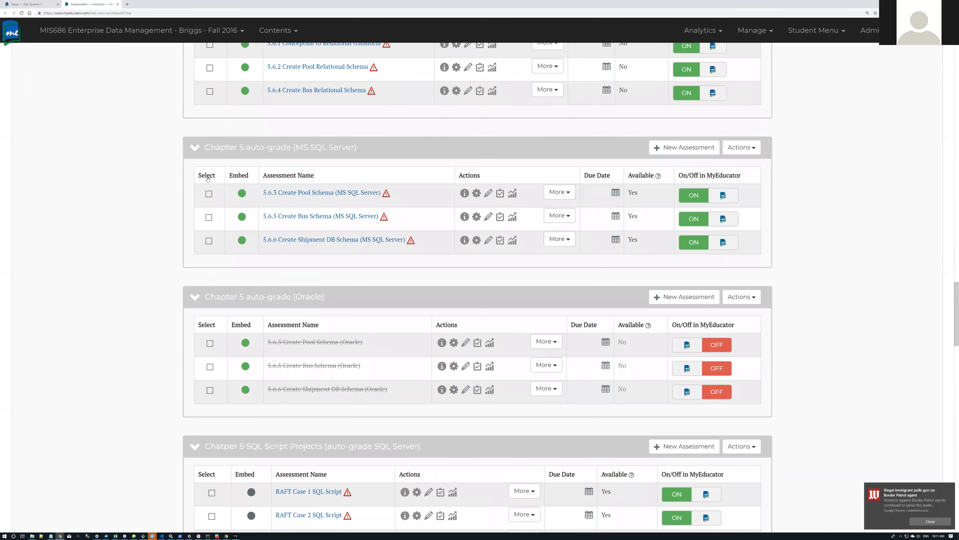
pyautogui.scroll(-10, 208, 178)
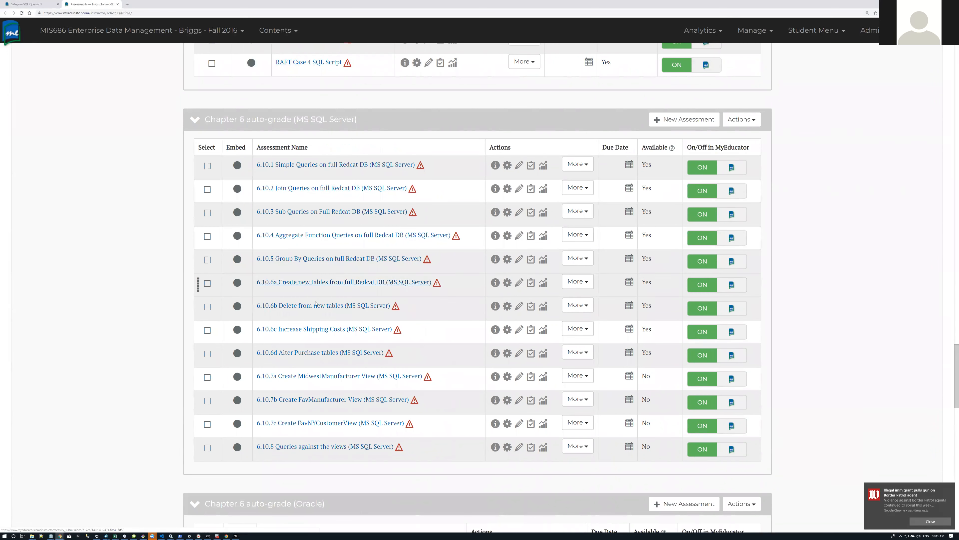
# Step: Preview the 6.10.3 Sub Queries on Full Redcat DB assessment's student view with its Redcat diagram
pyautogui.click(327, 213)
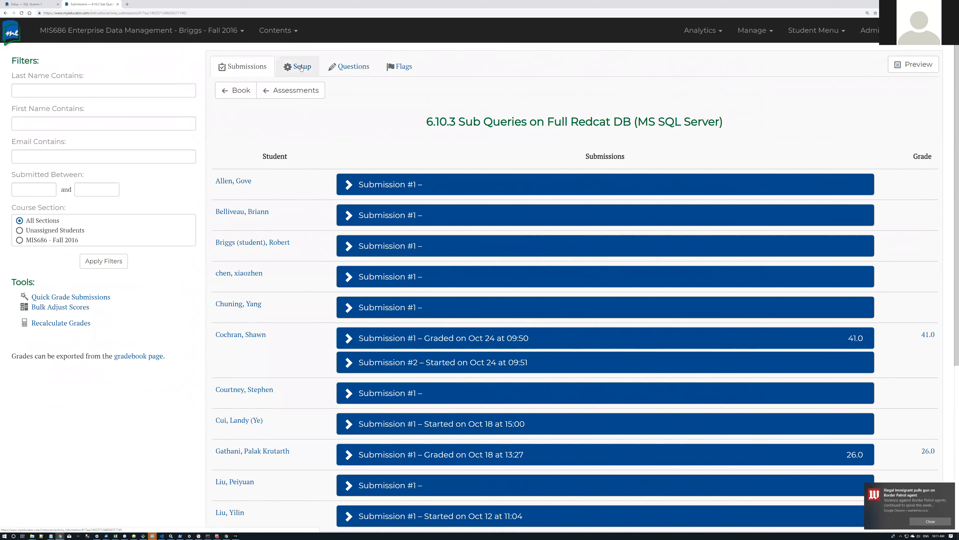
pyautogui.click(301, 68)
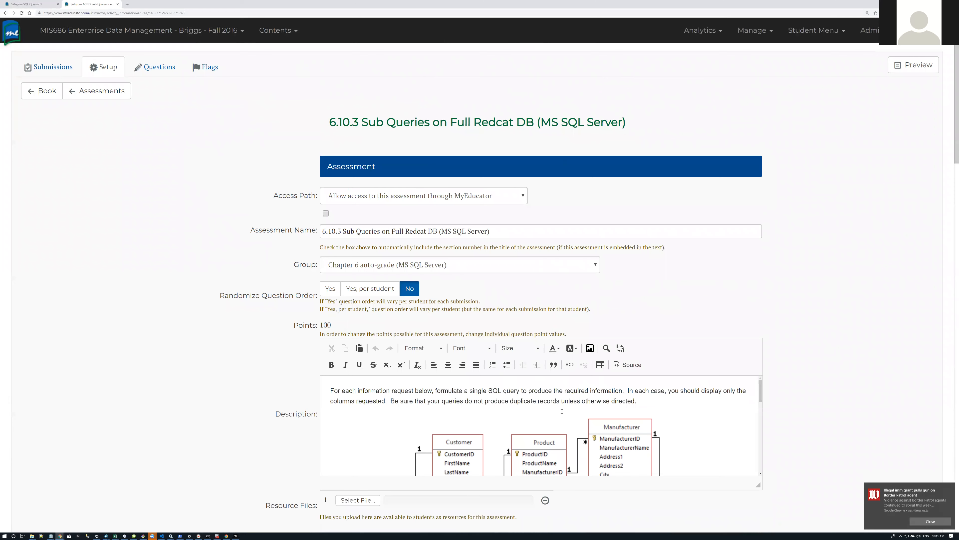
pyautogui.scroll(-10, 562, 411)
pyautogui.scroll(10, 562, 411)
pyautogui.click(920, 64)
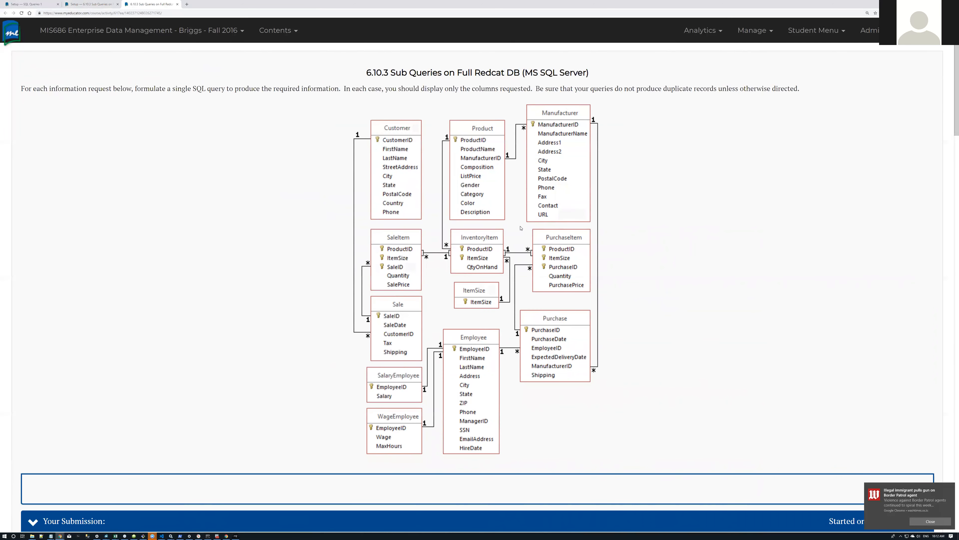
pyautogui.rightClick(494, 197)
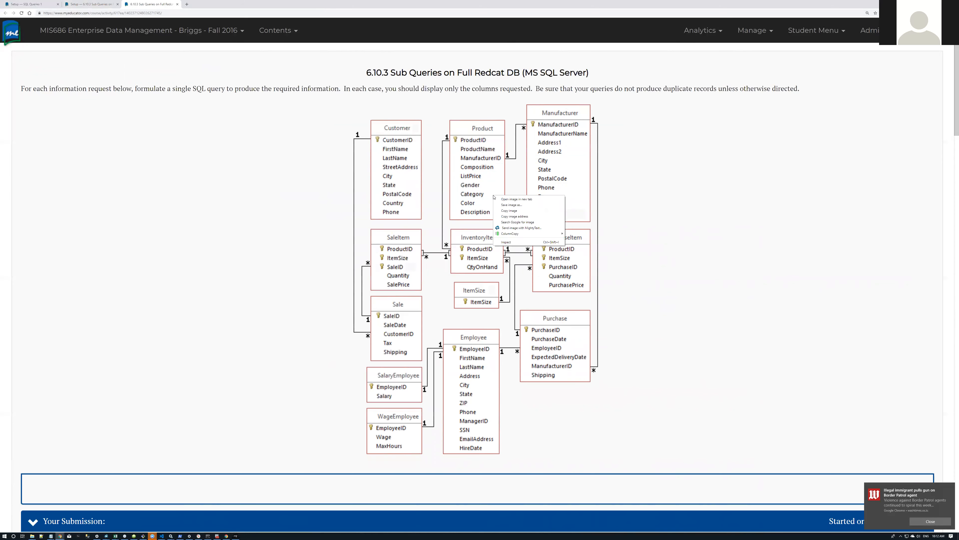
# Step: Save the Redcat diagram image into Downloads as redcat2.png
pyautogui.click(512, 205)
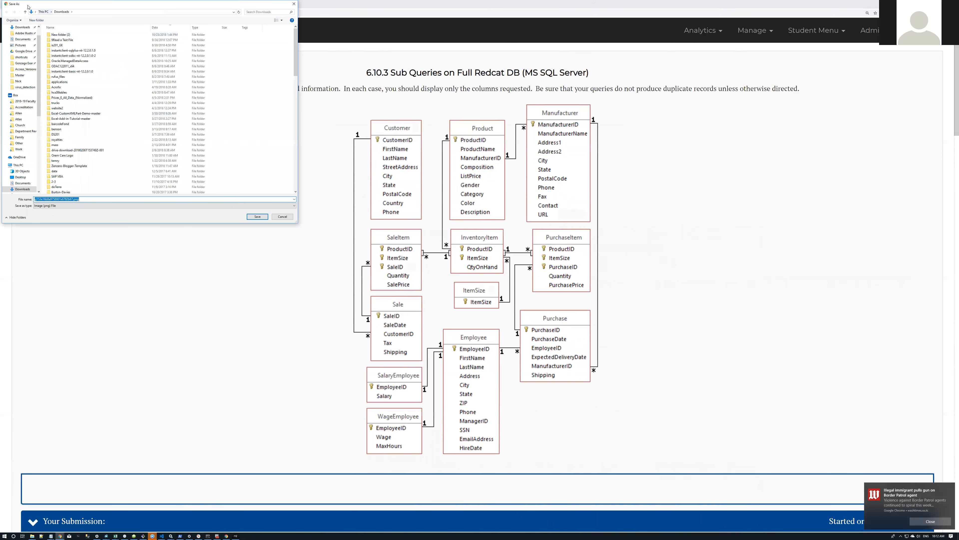
pyautogui.press('Home')
pyautogui.press('Delete')
pyautogui.press('Delete')
pyautogui.press('Delete')
pyautogui.press('Delete')
pyautogui.press('Delete')
pyautogui.press('Delete')
pyautogui.press('Delete')
pyautogui.press('Delete')
pyautogui.press('Delete')
pyautogui.press('Delete')
pyautogui.press('Delete')
pyautogui.press('Delete')
pyautogui.press('Delete')
pyautogui.press('Delete')
pyautogui.press('Delete')
pyautogui.press('Delete')
pyautogui.press('Delete')
pyautogui.press('Delete')
pyautogui.press('Delete')
pyautogui.press('Delete')
pyautogui.press('Delete')
pyautogui.press('Delete')
pyautogui.press('Delete')
pyautogui.write('redca')
pyautogui.click(258, 216)
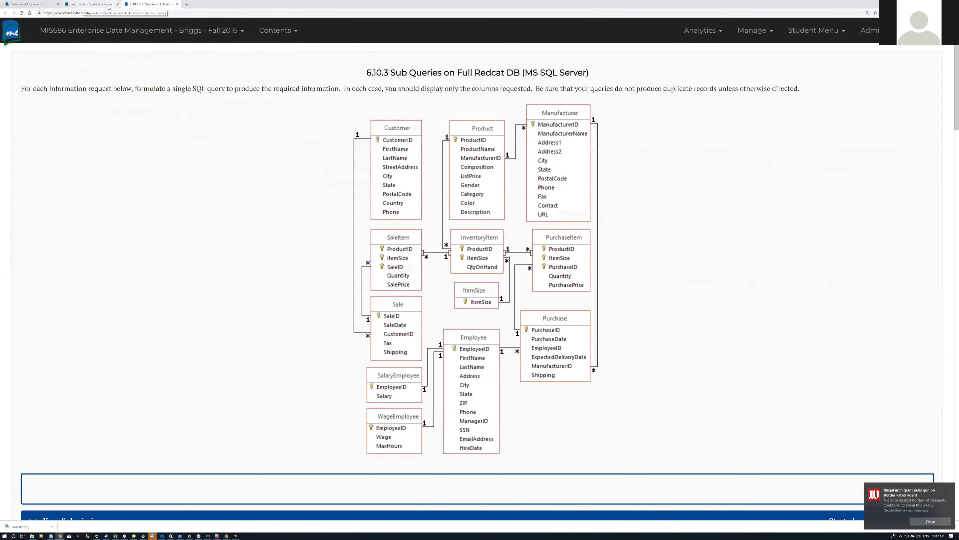
pyautogui.click(95, 6)
# Step: Go back to the SQL Queries 1 Setup tab and place the cursor in the Description editor
pyautogui.click(41, 4)
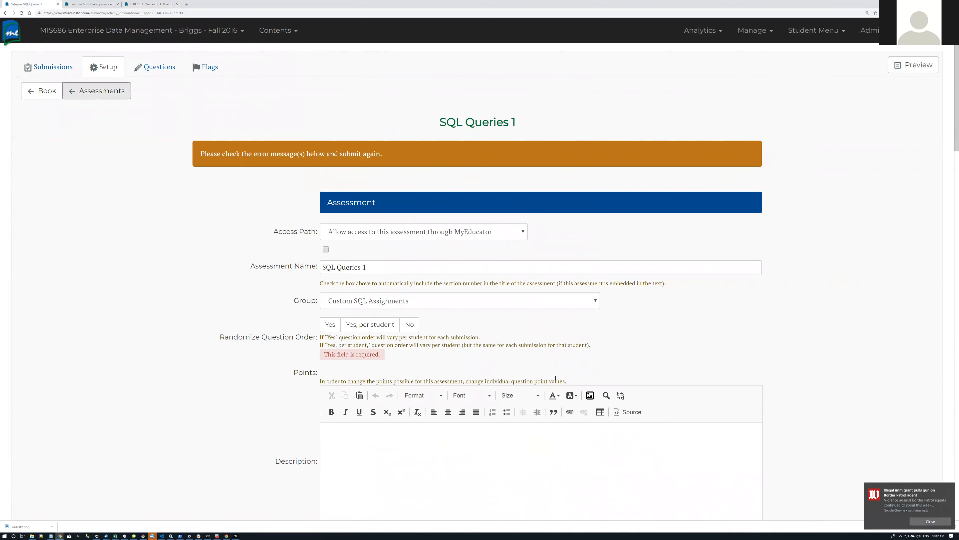
pyautogui.click(488, 442)
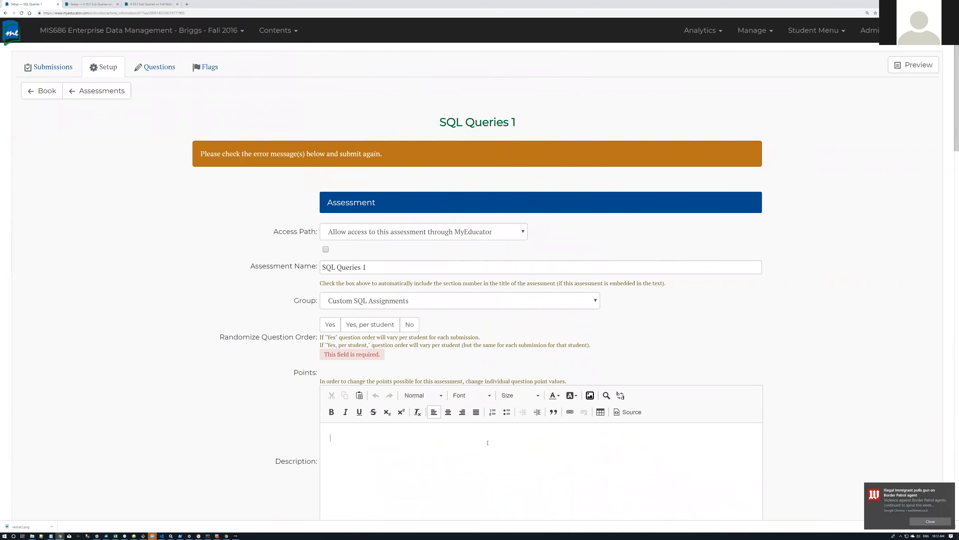
pyautogui.scroll(-4, 488, 442)
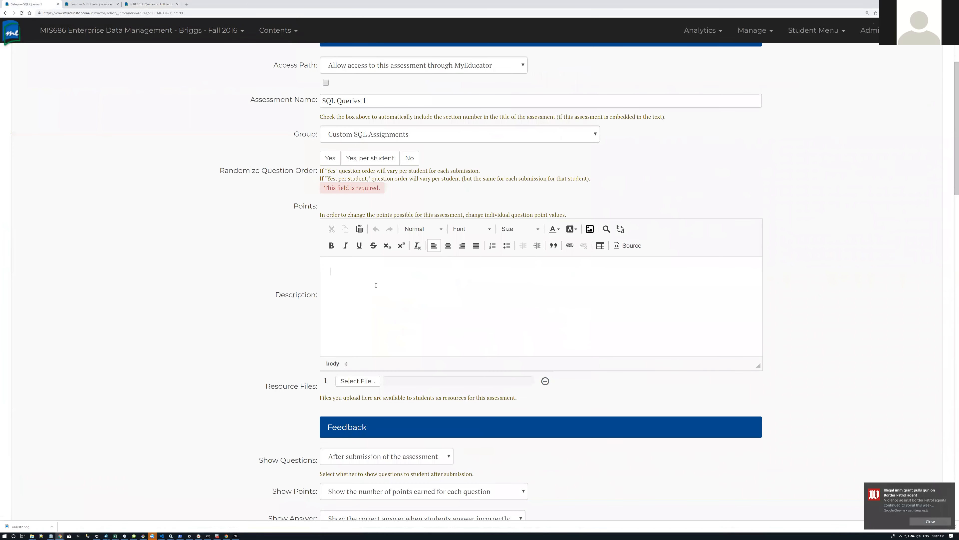
pyautogui.scroll(3, 377, 283)
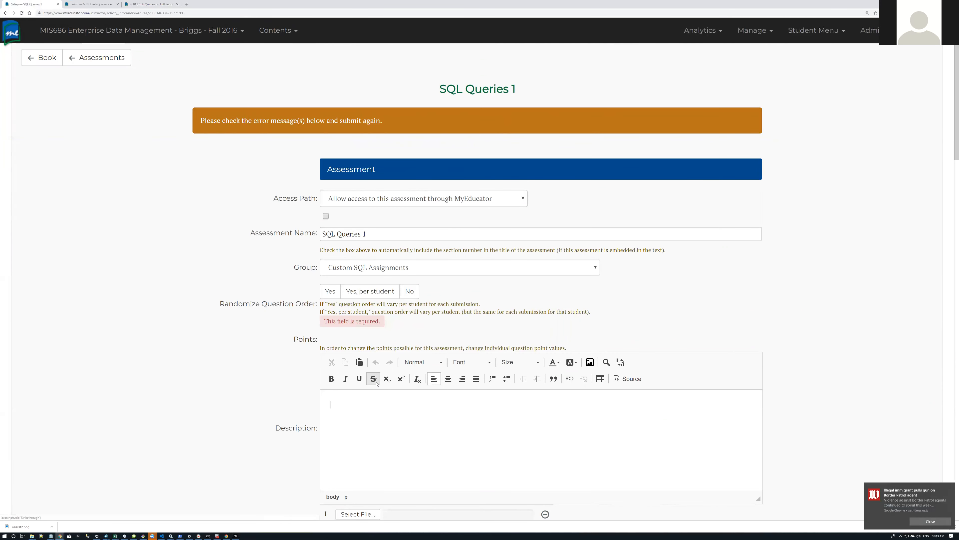
# Step: Type the opening sentence 'Use the followign schema for your queries.' into the description
pyautogui.write('User the')
pyautogui.press('BackSpace')
pyautogui.press('BackSpace')
pyautogui.press('BackSpace')
pyautogui.press('BackSpace')
pyautogui.write('the followign sentence')
pyautogui.press('BackSpace')
pyautogui.press('BackSpace')
pyautogui.press('BackSpace')
pyautogui.press('BackSpace')
pyautogui.press('BackSpace')
pyautogui.press('BackSpace')
pyautogui.press('BackSpace')
pyautogui.write('chema for yuour')
pyautogui.press('BackSpace')
pyautogui.press('BackSpace')
pyautogui.press('BackSpace')
pyautogui.write('our qiuer')
pyautogui.press('BackSpace')
pyautogui.press('BackSpace')
pyautogui.press('BackSpace')
pyautogui.press('BackSpace')
pyautogui.write('ueries.')
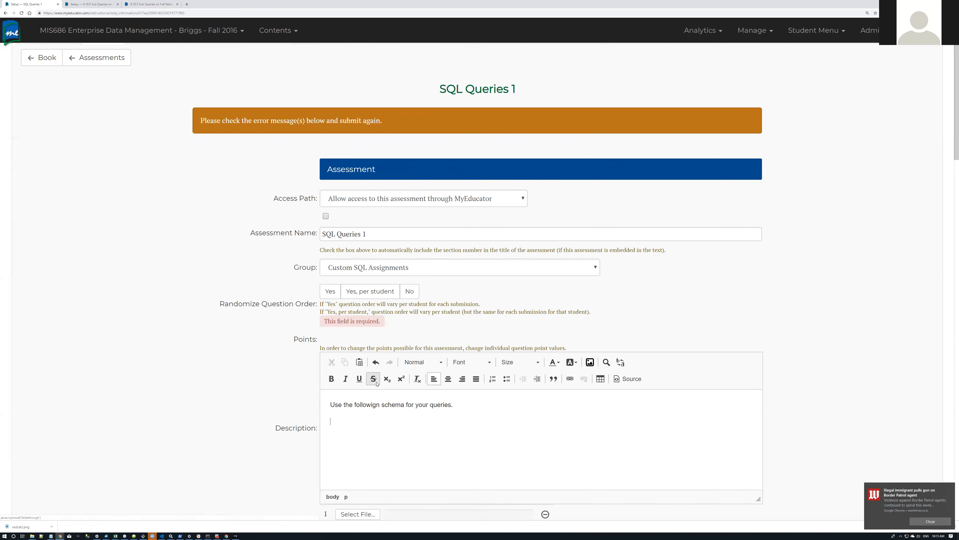
# Step: In the image gallery, start choosing an upload file; redcat2.jpg is not found
pyautogui.click(590, 362)
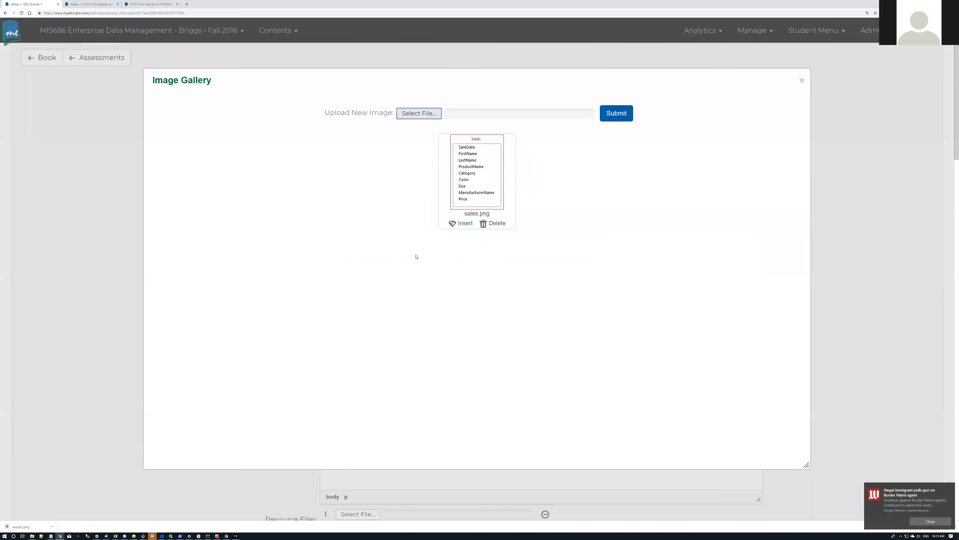
pyautogui.click(420, 114)
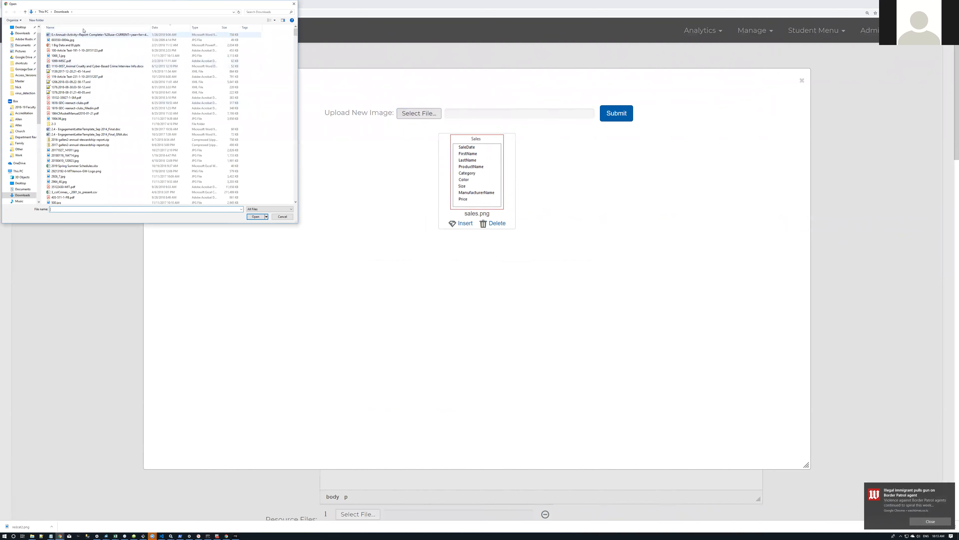
pyautogui.click(172, 30)
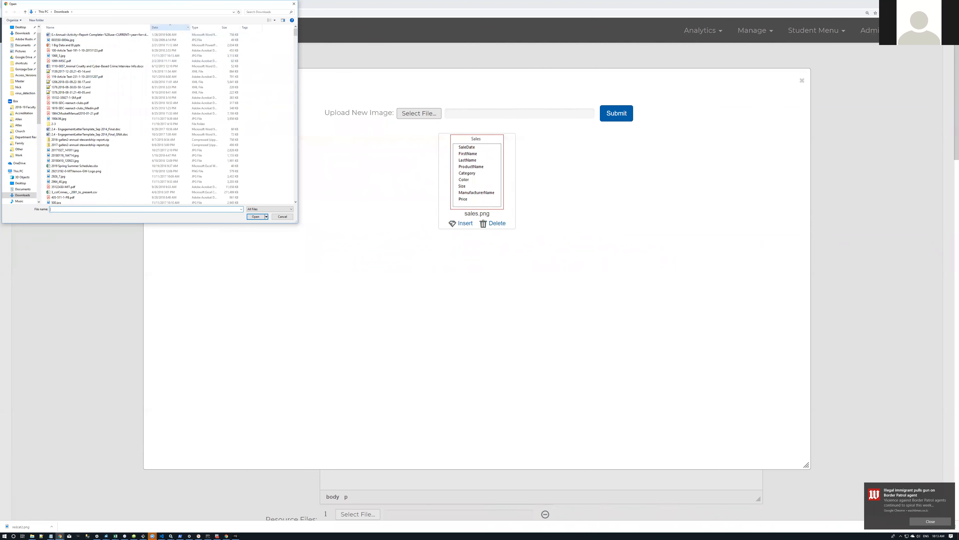
pyautogui.write('redcat2.jpg')
pyautogui.press('Return')
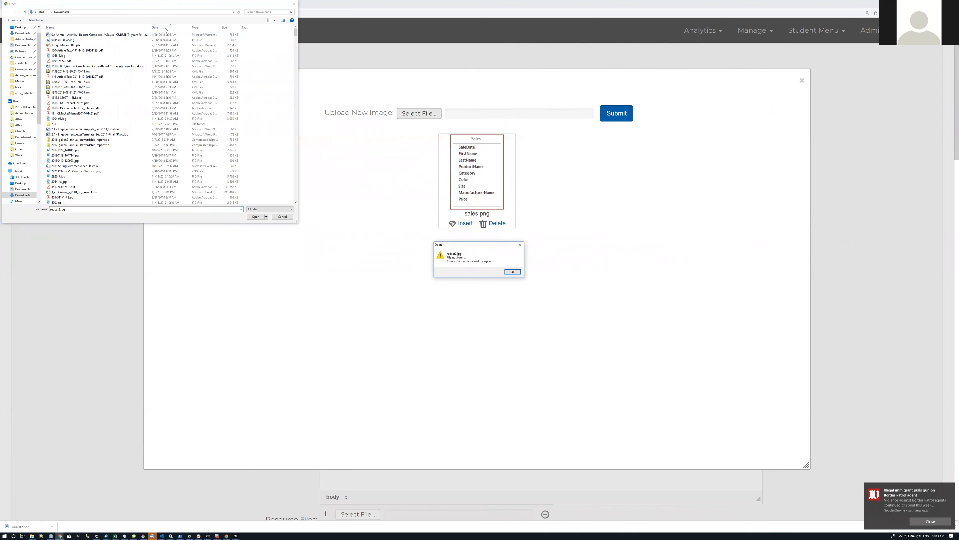
pyautogui.press('Return')
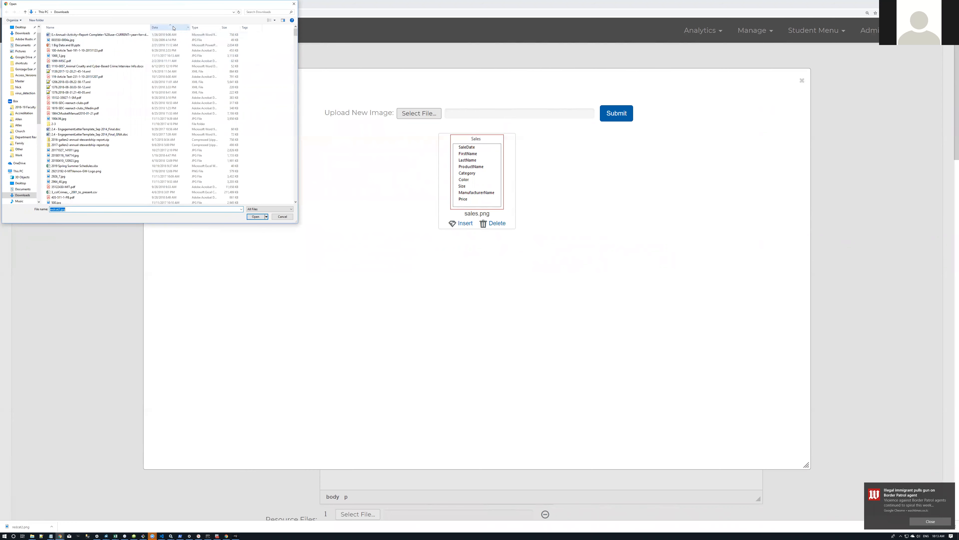
pyautogui.click(166, 29)
pyautogui.click(167, 29)
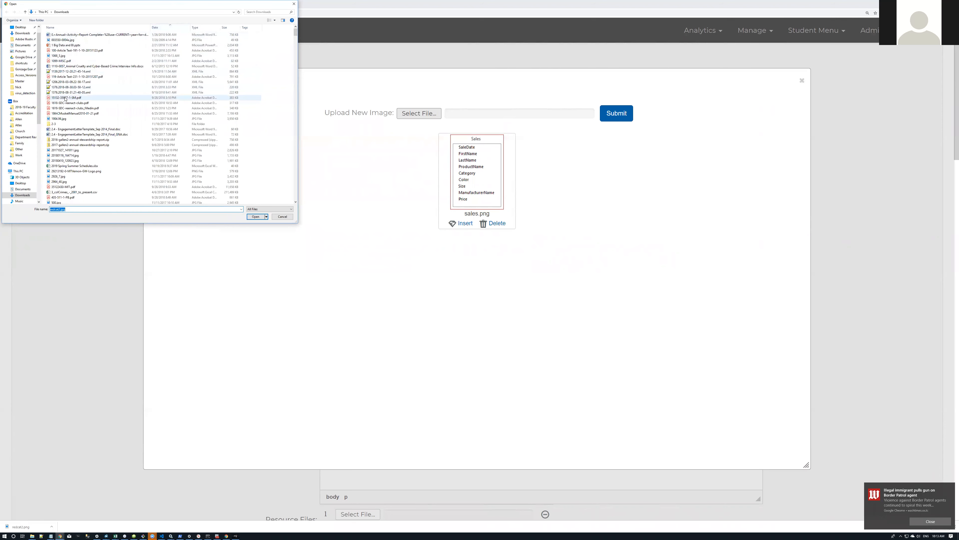
pyautogui.scroll(-15, 65, 98)
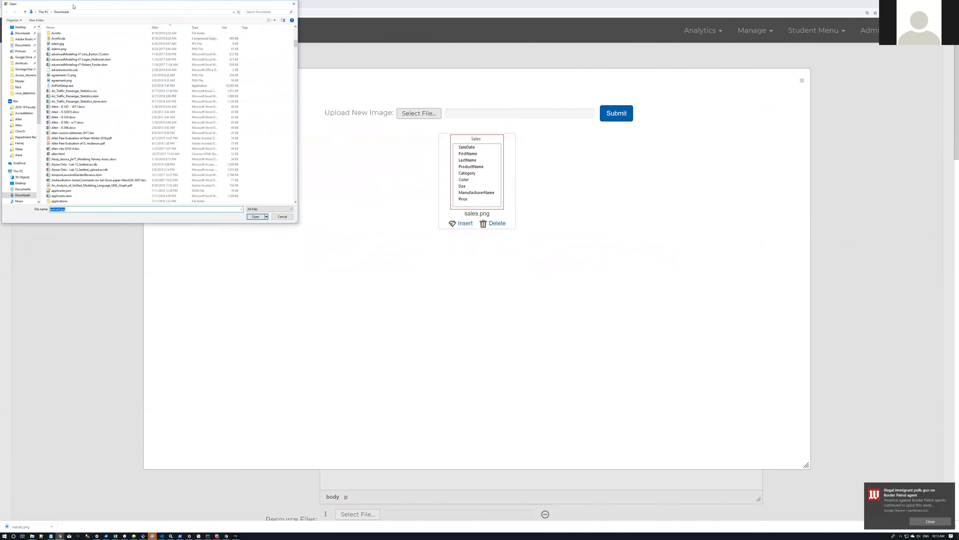
pyautogui.moveTo(73, 6); pyautogui.dragTo(123, 183)
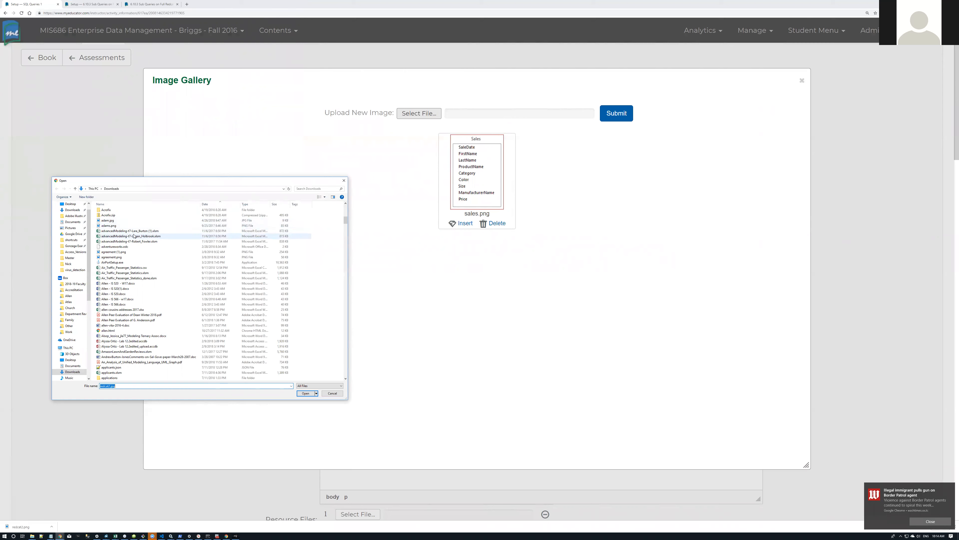
# Step: Find redcat2.png in Downloads, upload it, insert it into the description, and close the gallery
pyautogui.click(33, 535)
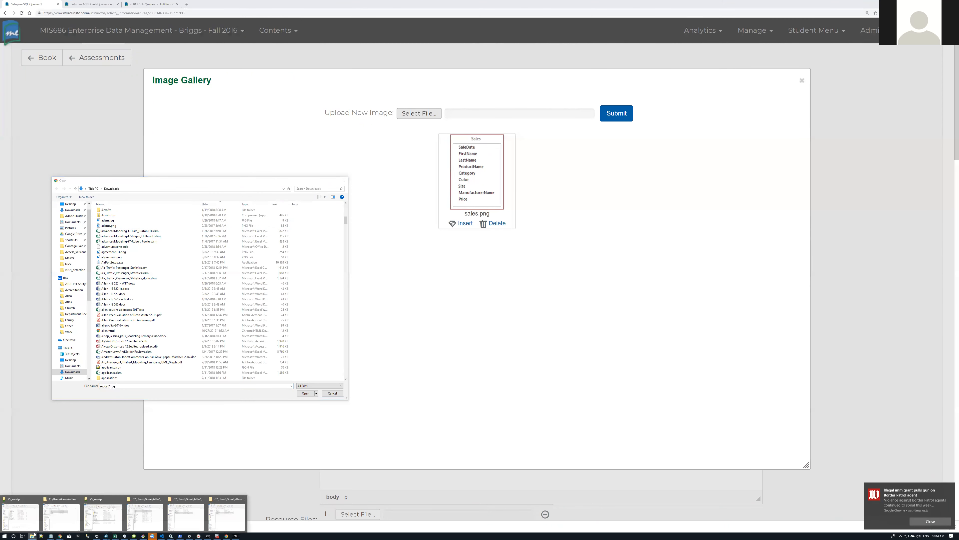
pyautogui.click(63, 521)
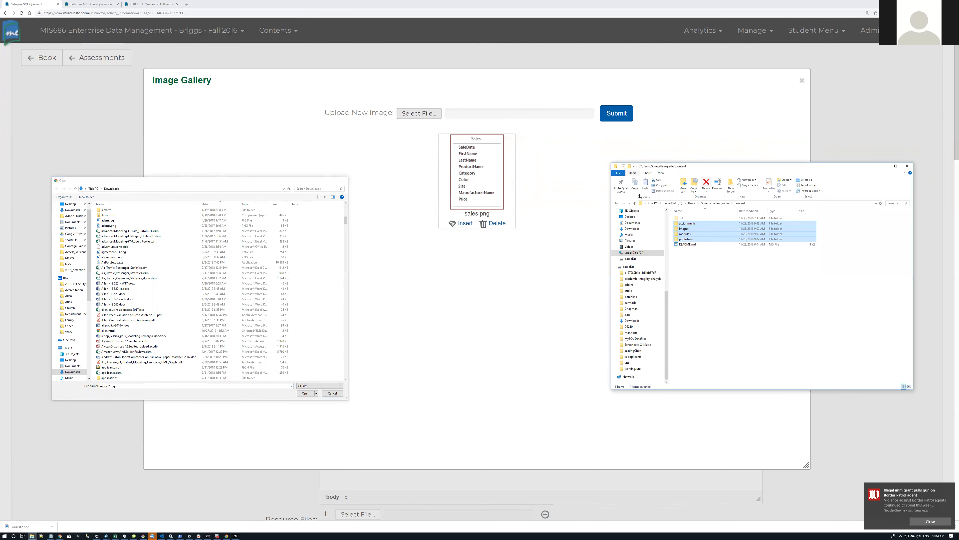
pyautogui.click(632, 228)
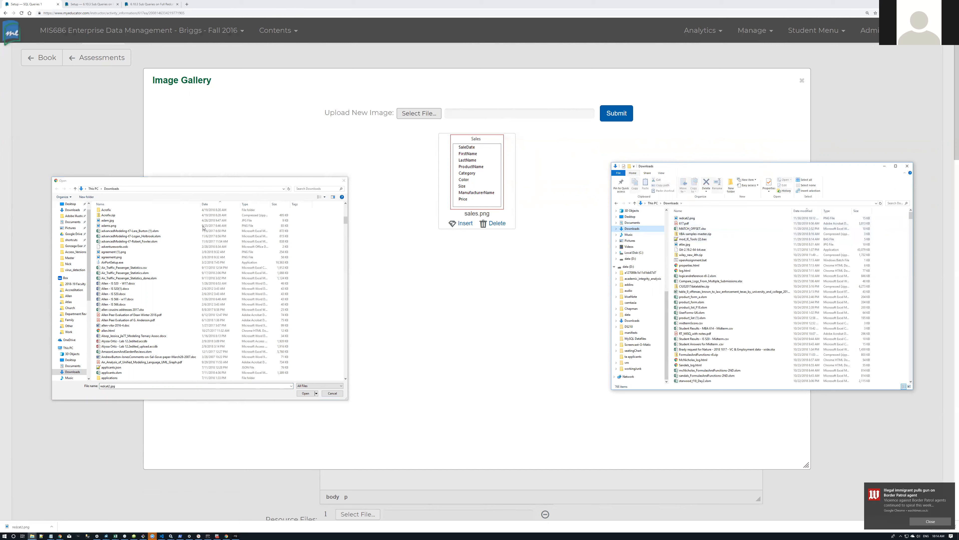
pyautogui.click(127, 385)
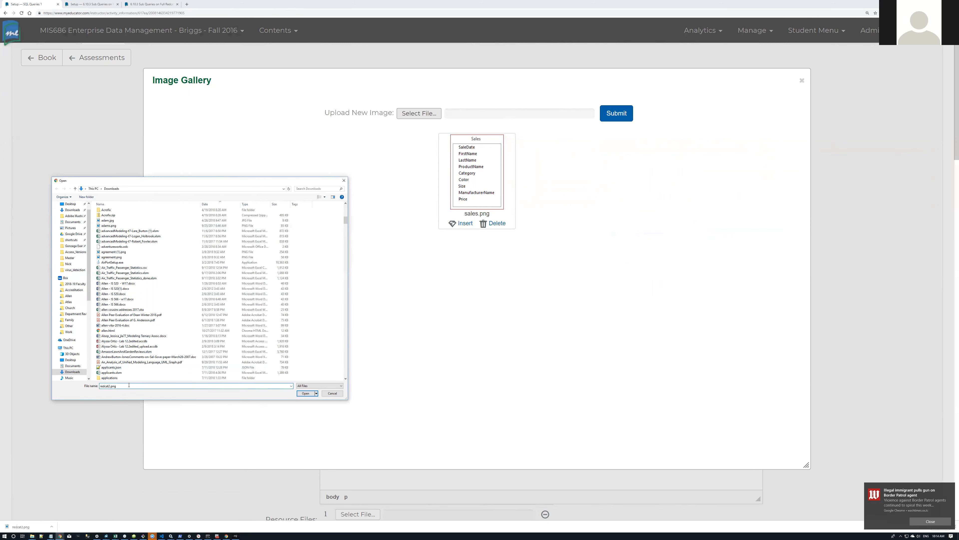
pyautogui.press('Return')
pyautogui.click(626, 116)
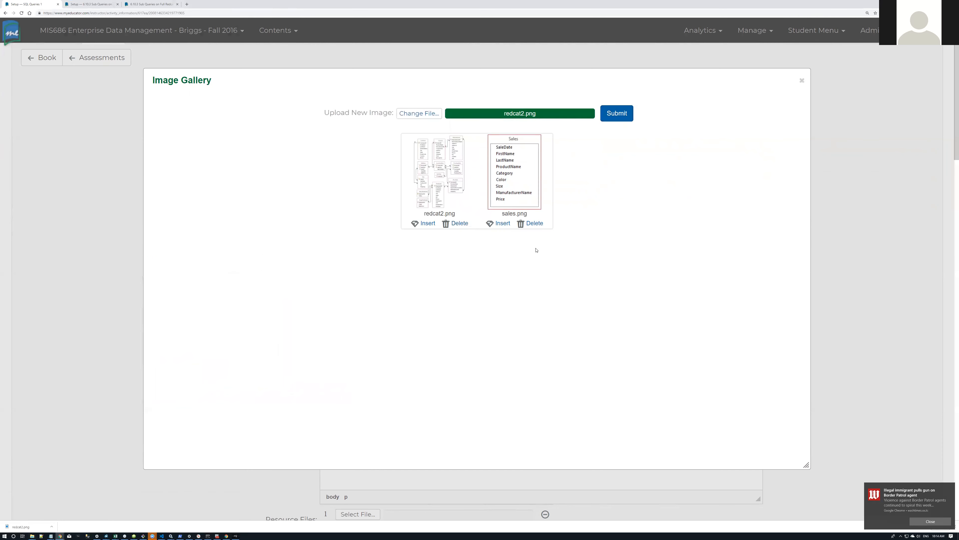
pyautogui.click(425, 223)
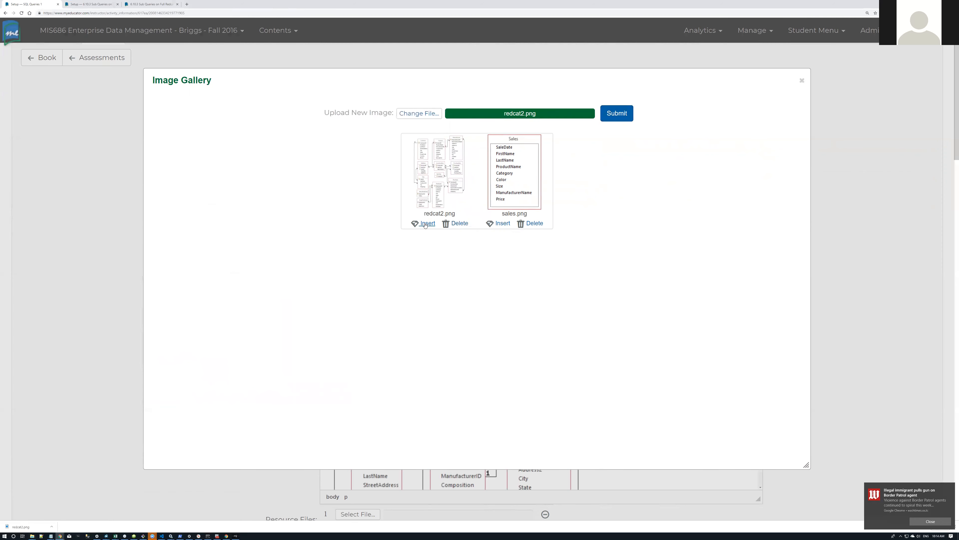
pyautogui.click(801, 81)
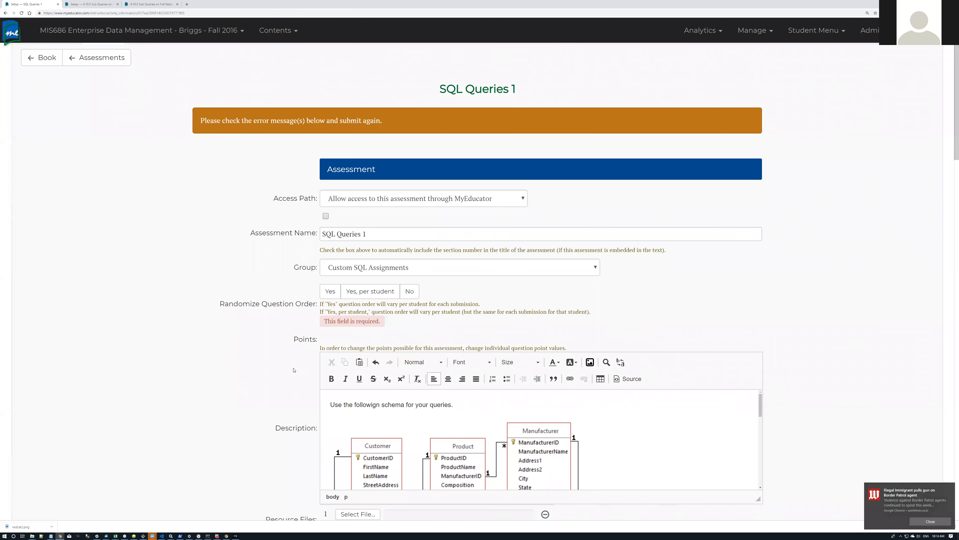
# Step: Save the SQL Queries 1 settings, fixing the flagged Randomize Question Order by choosing No
pyautogui.scroll(-3, 303, 372)
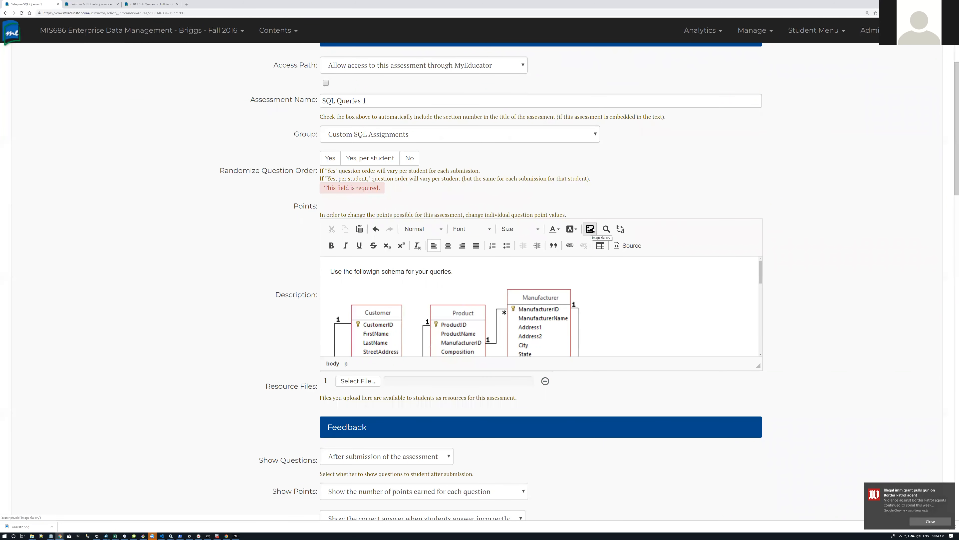
pyautogui.click(589, 229)
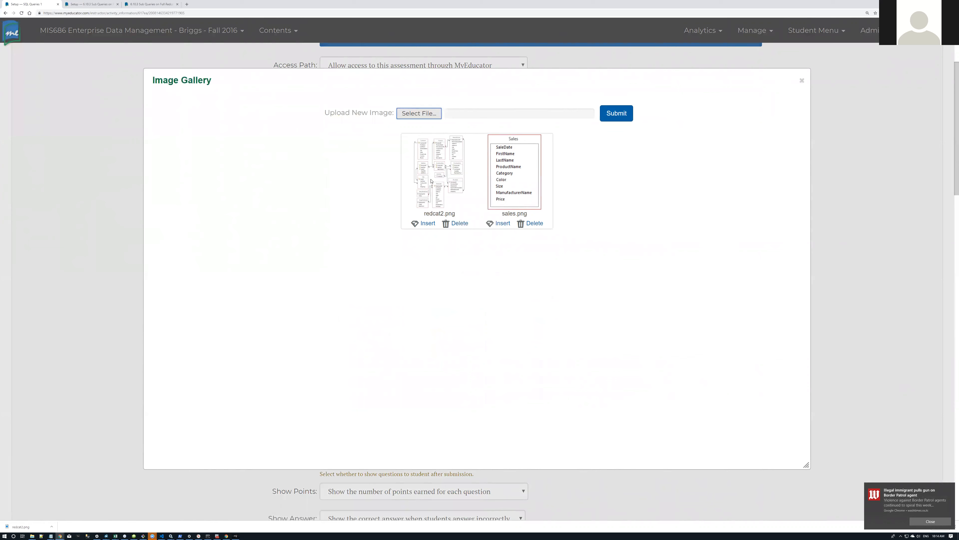
pyautogui.click(802, 81)
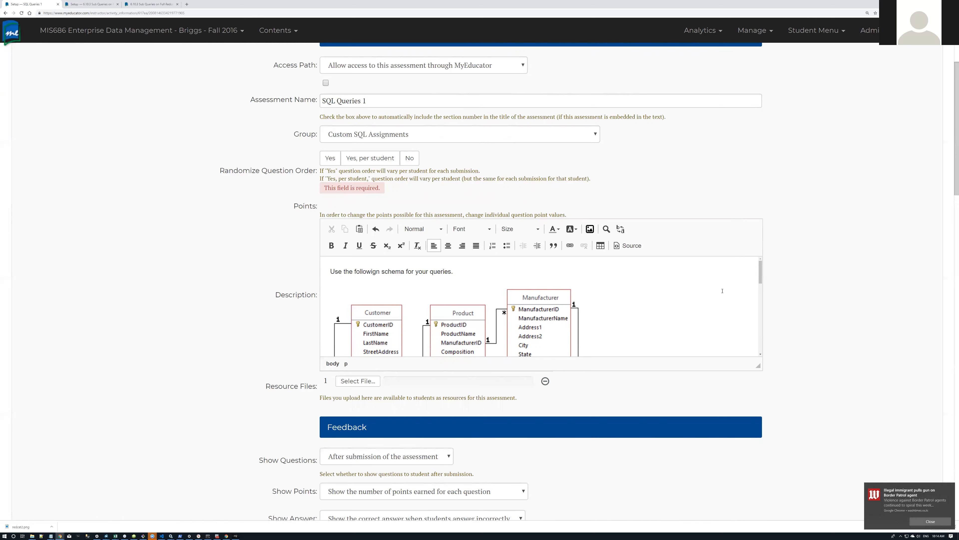
pyautogui.scroll(-10, 722, 290)
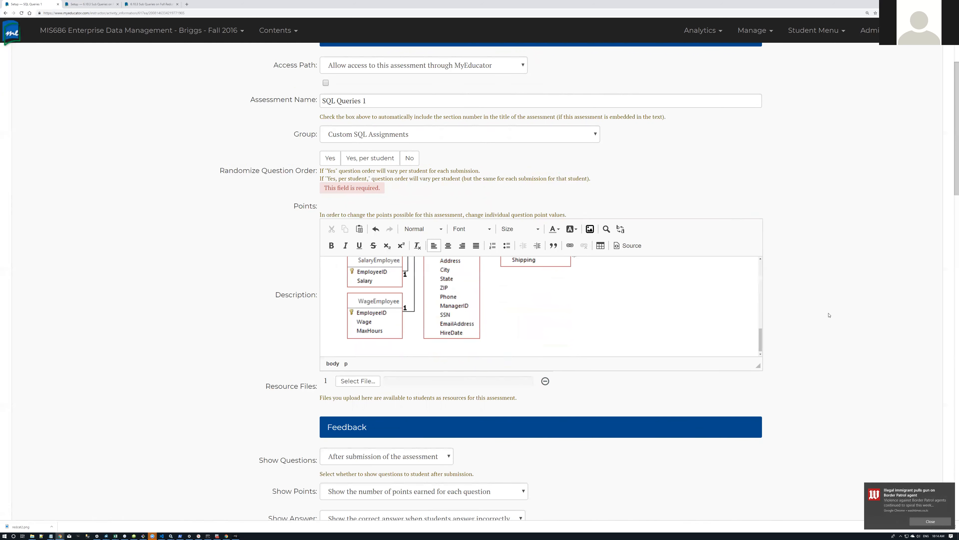
pyautogui.scroll(-20, 834, 309)
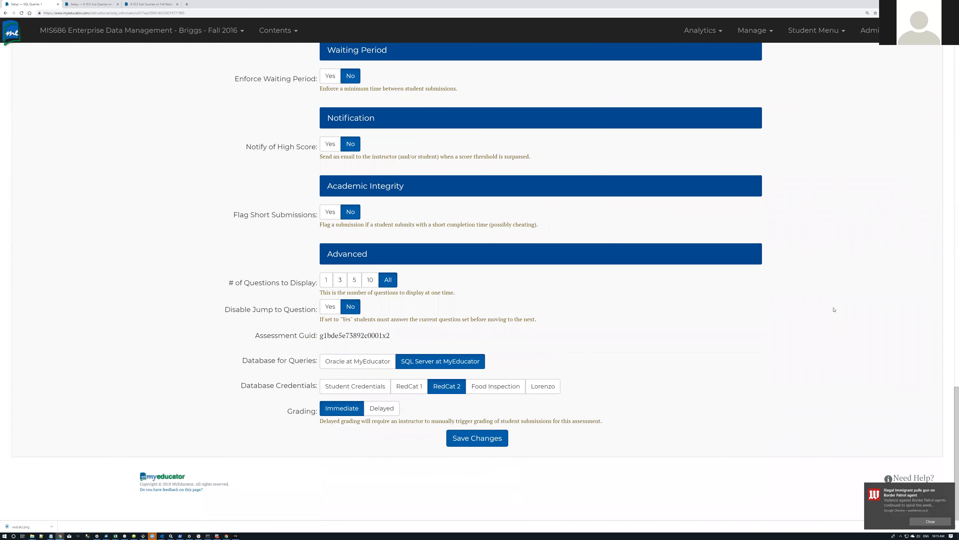
pyautogui.click(489, 439)
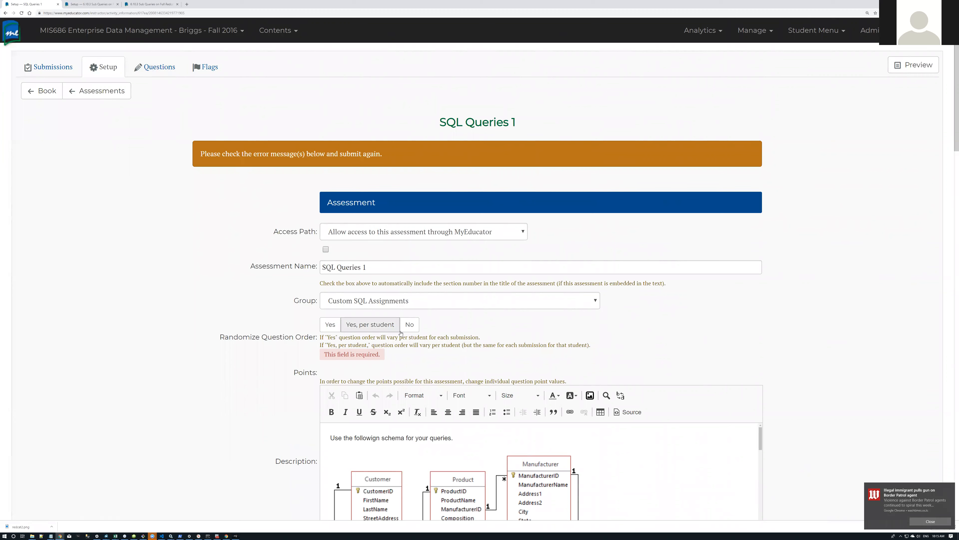
pyautogui.click(409, 325)
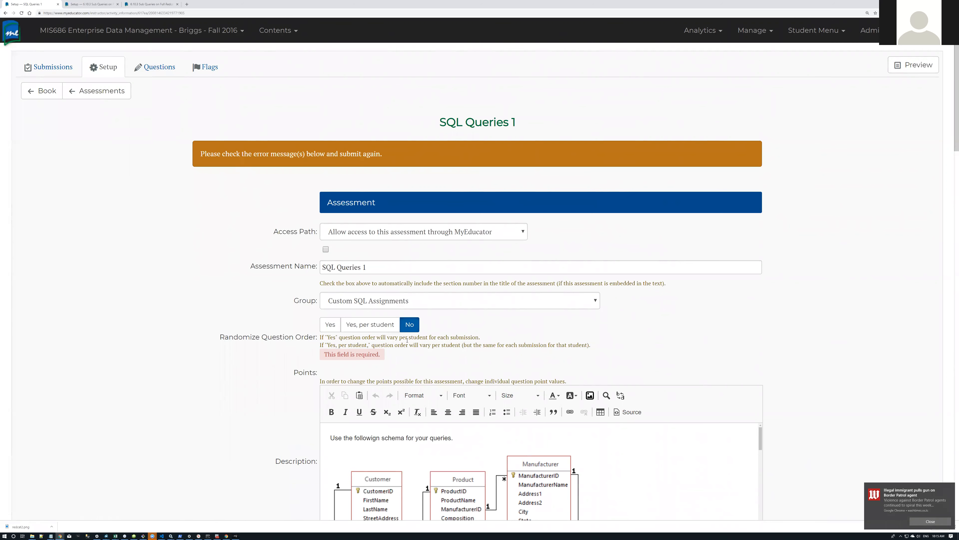
pyautogui.scroll(-20, 401, 297)
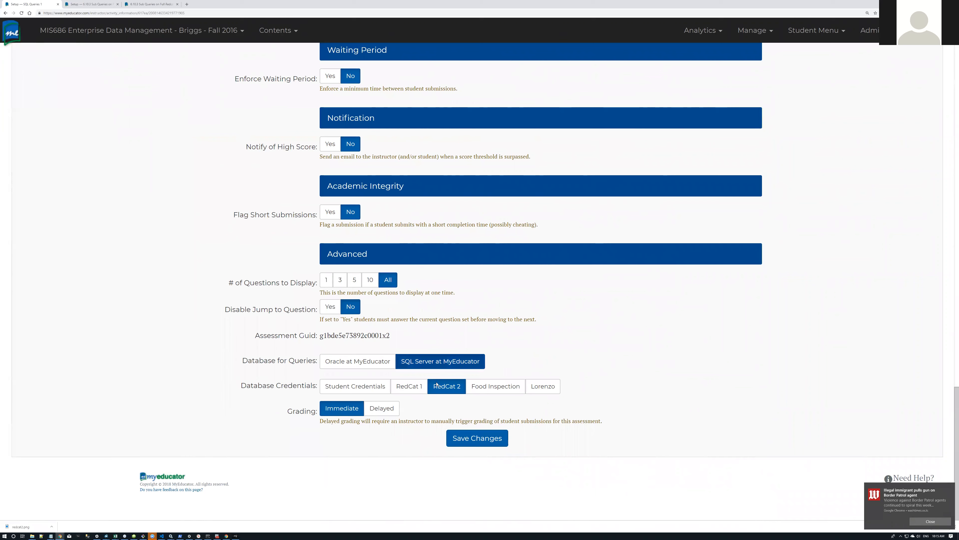
pyautogui.click(497, 444)
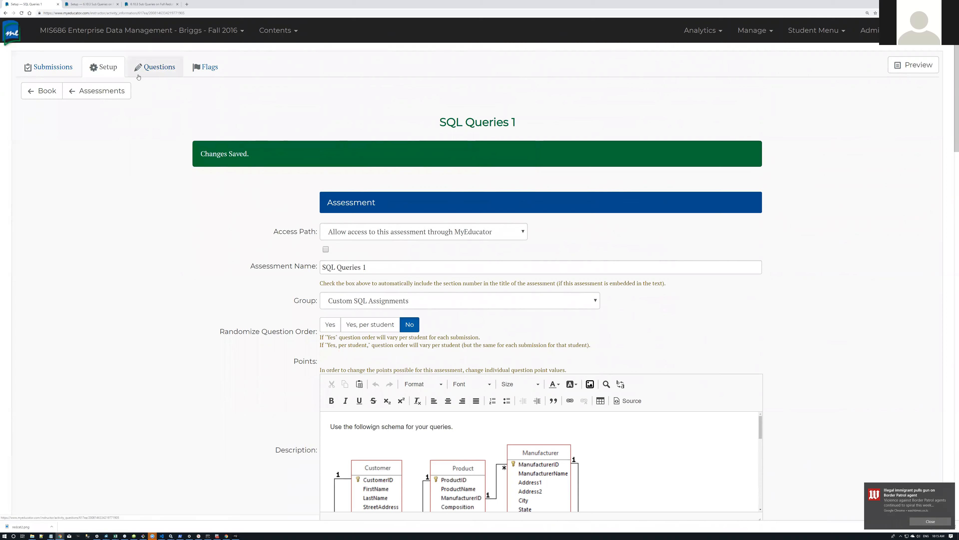
# Step: Check the SQL Queries 1 questions, then launch the Advanced Query Editor from 6.10.3 Sub Queries
pyautogui.click(160, 69)
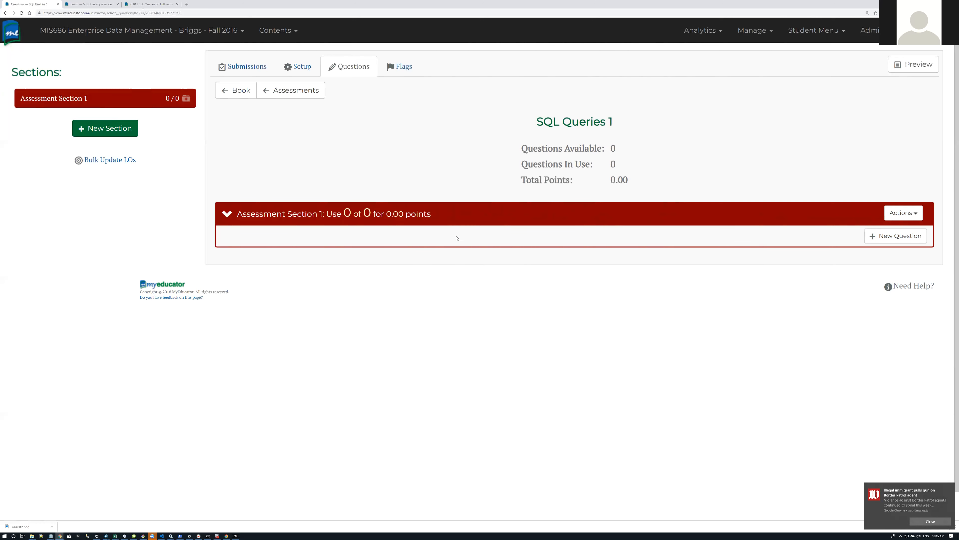
pyautogui.click(89, 4)
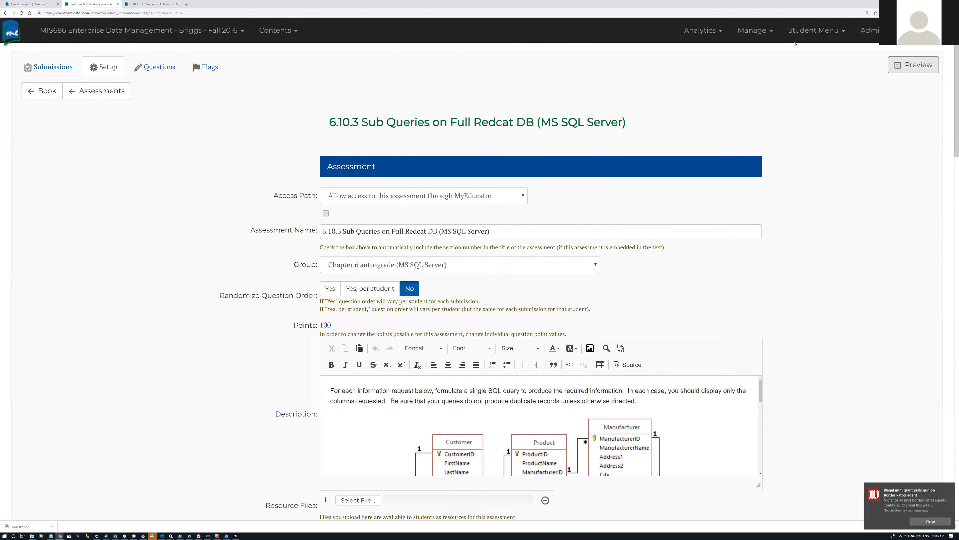
pyautogui.click(824, 31)
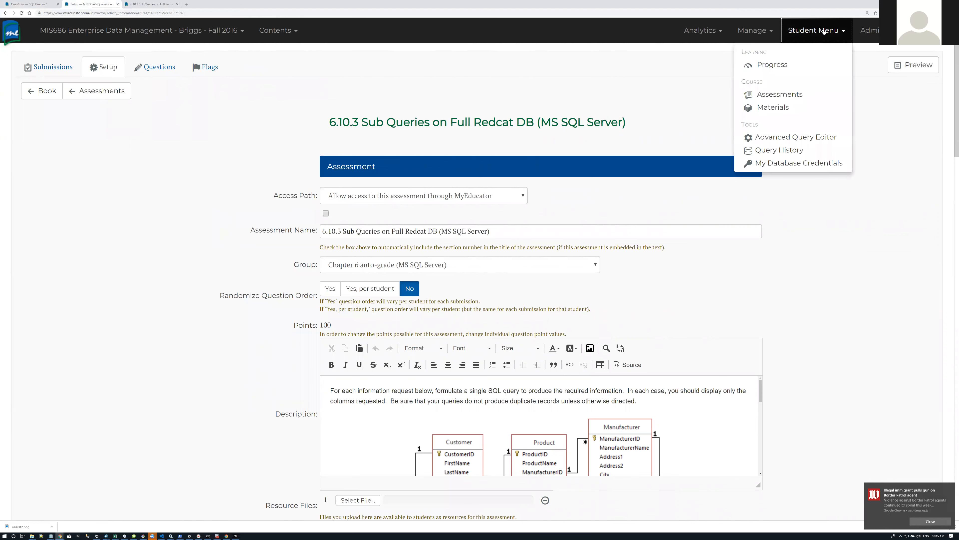
pyautogui.click(779, 141)
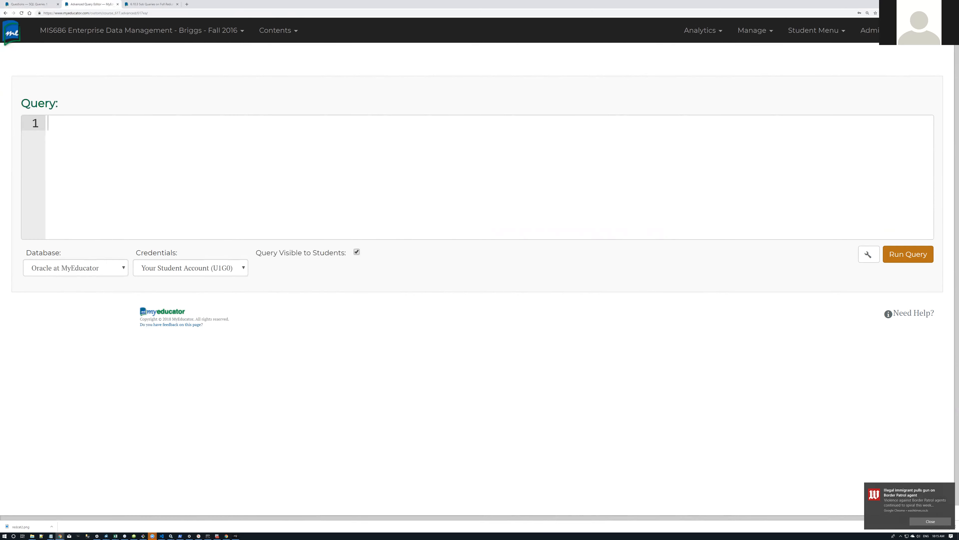
# Step: Tile the query editor on the right, with SQL Queries 1 and the 6.10.3 schema diagram on the left
pyautogui.moveTo(87, 5); pyautogui.dragTo(107, 45)
pyautogui.press('super+Right')
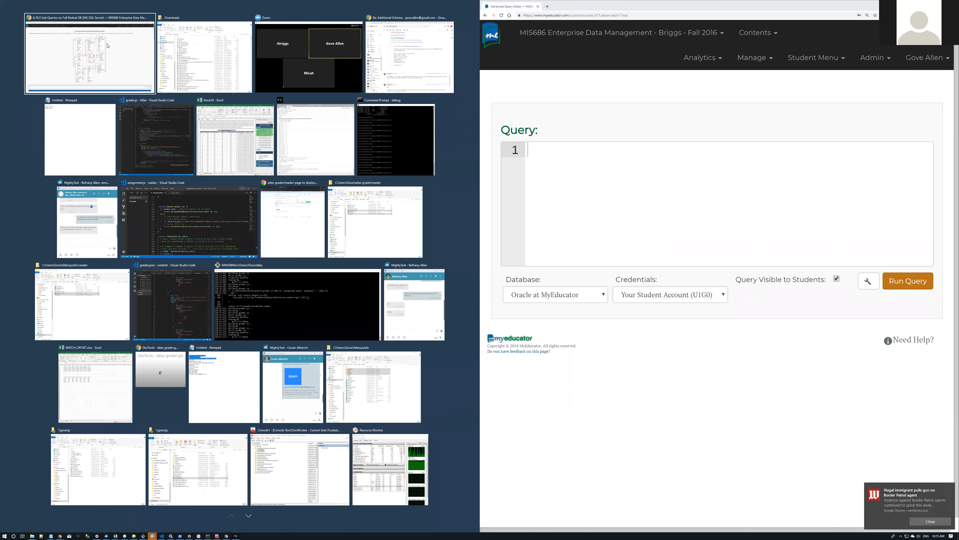
pyautogui.click(108, 46)
pyautogui.click(40, 6)
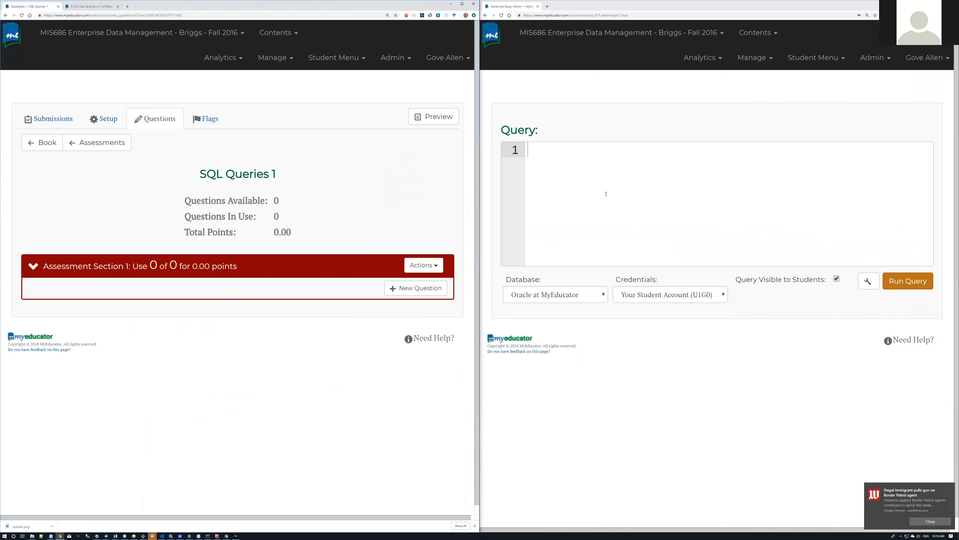
pyautogui.click(90, 7)
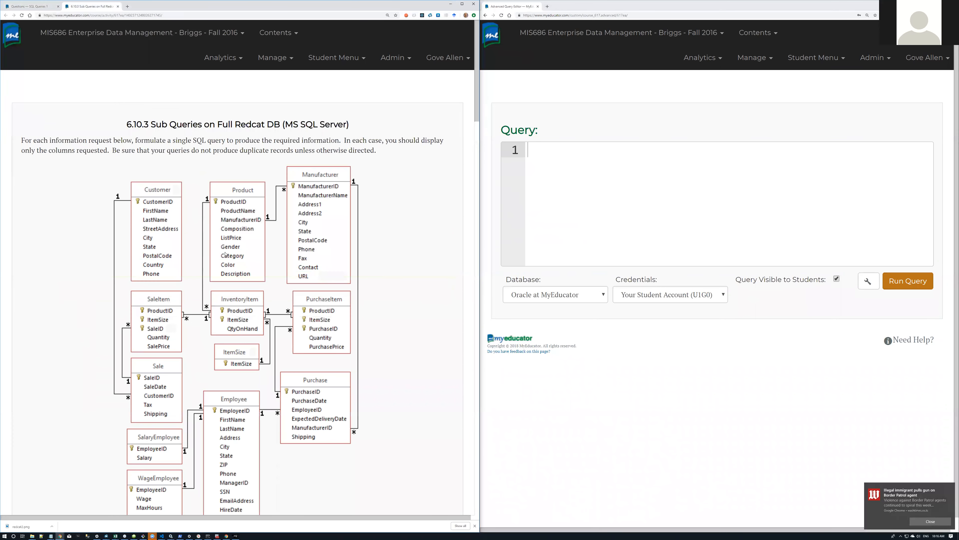
pyautogui.scroll(-1, 227, 256)
pyautogui.scroll(1, 227, 255)
pyautogui.scroll(-2, 200, 221)
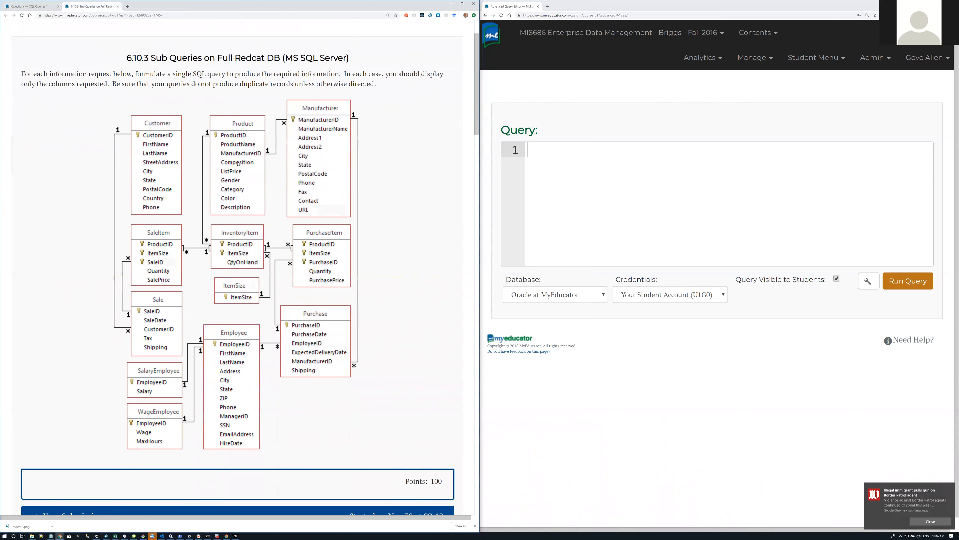
# Step: Run 'select * from customer c' against SQL Server at MyEducator with RedCat 2 credentials
pyautogui.click(559, 185)
pyautogui.write('sel')
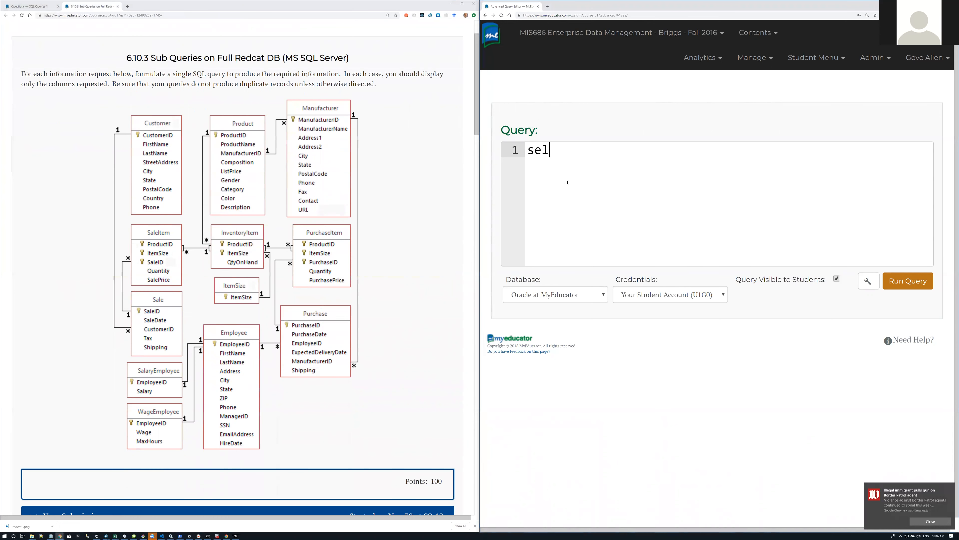
pyautogui.write('ect * from cust')
pyautogui.press('BackSpace')
pyautogui.press('BackSpace')
pyautogui.press('BackSpace')
pyautogui.press('BackSpace')
pyautogui.press('Left')
pyautogui.press('Left')
pyautogui.press('Left')
pyautogui.press('Left')
pyautogui.press('Left')
pyautogui.press('Return')
pyautogui.press('End')
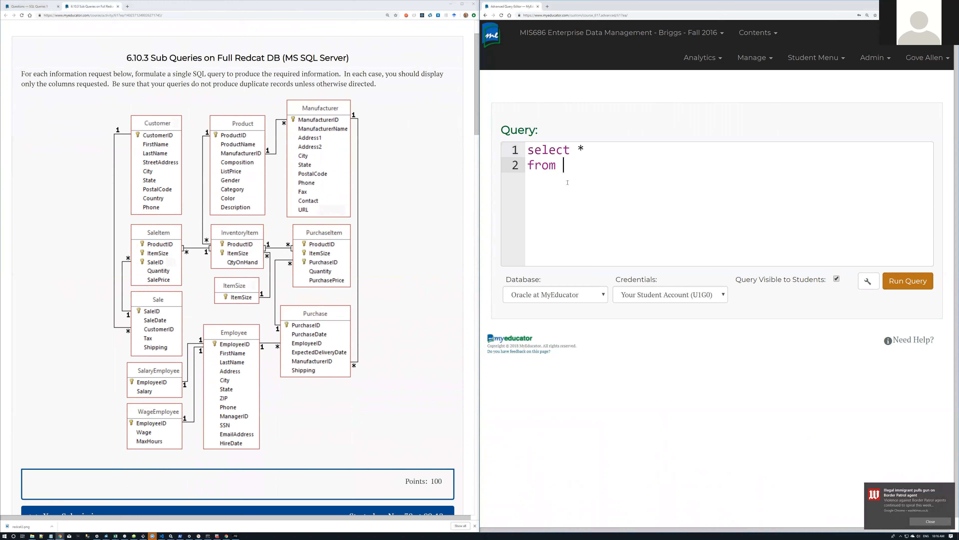
pyautogui.write('customer c')
pyautogui.click(599, 297)
pyautogui.click(586, 316)
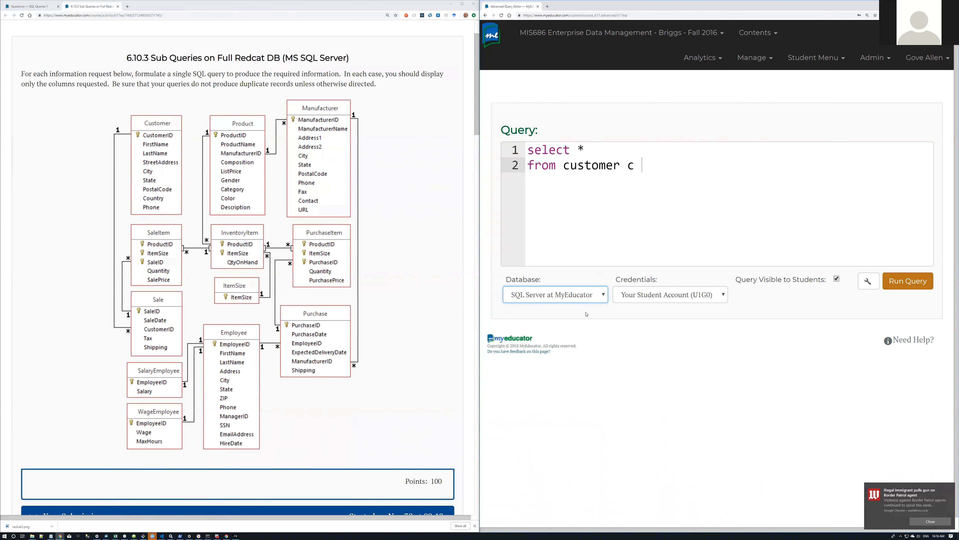
pyautogui.click(652, 298)
pyautogui.click(648, 316)
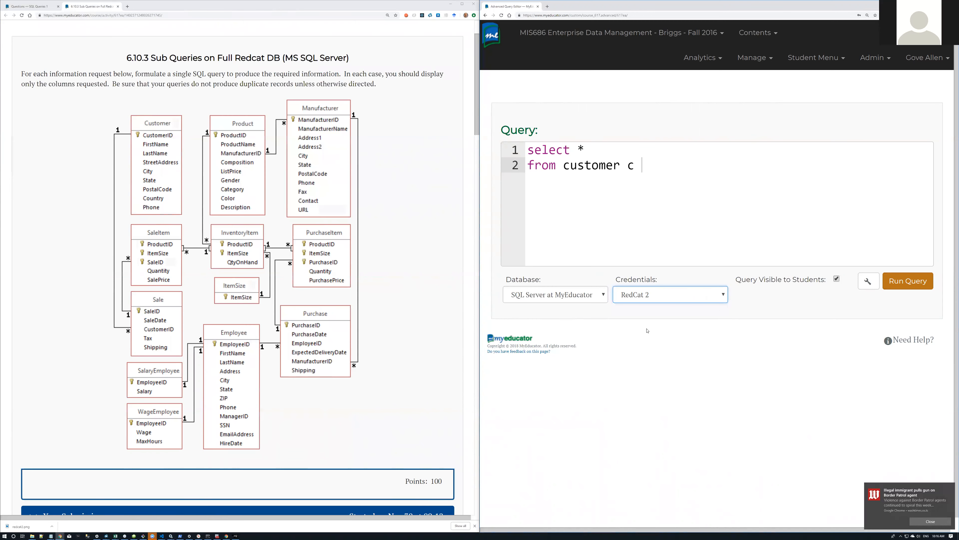
pyautogui.click(894, 283)
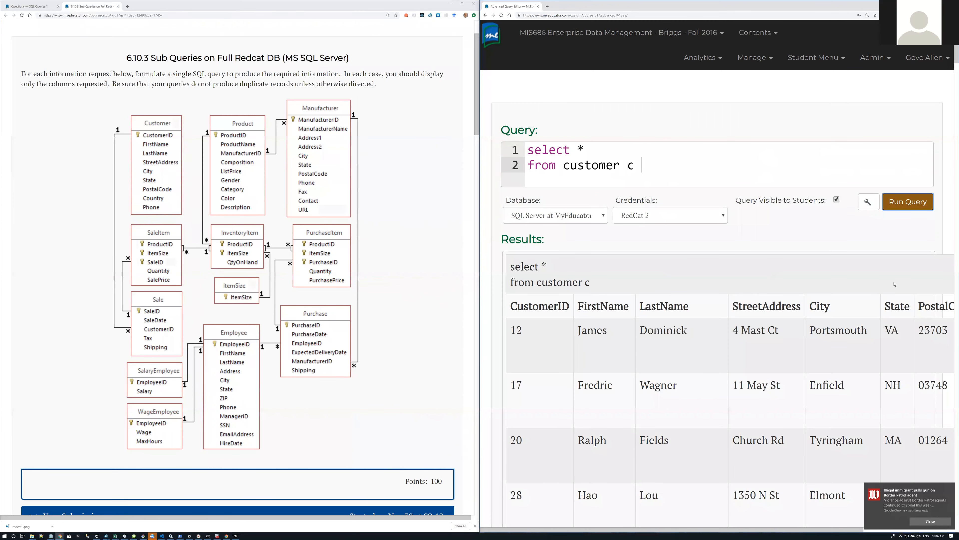
# Step: Begin a join line and uncheck Query Visible to Students
pyautogui.click(629, 162)
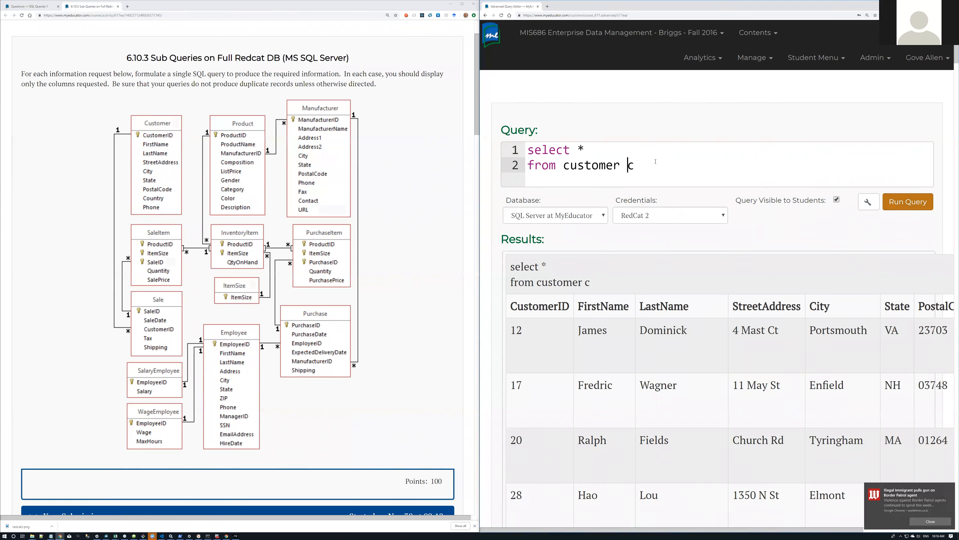
pyautogui.press('Return')
pyautogui.write('join')
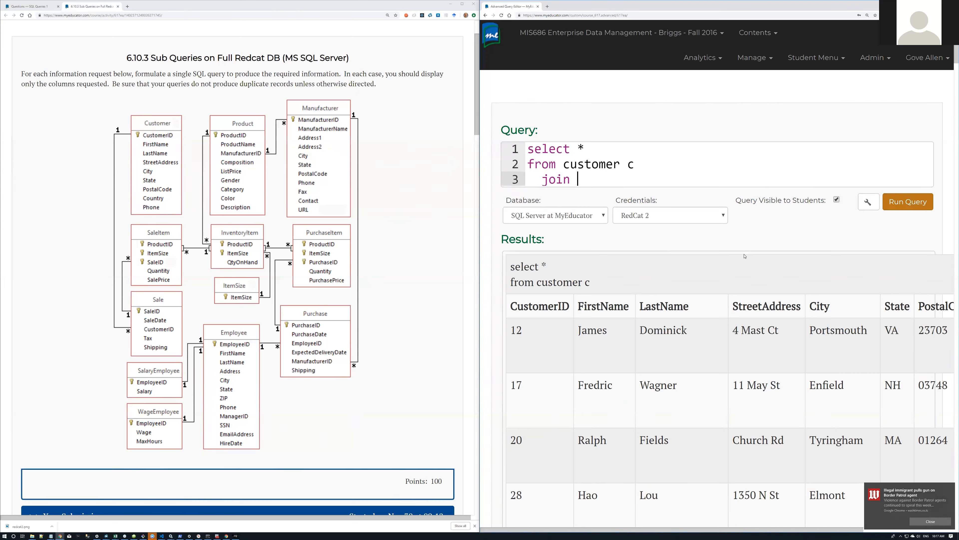
pyautogui.click(838, 200)
pyautogui.click(794, 62)
# Step: In Query History, check the Executed By filter and load the create table bus script into an editor
pyautogui.click(819, 59)
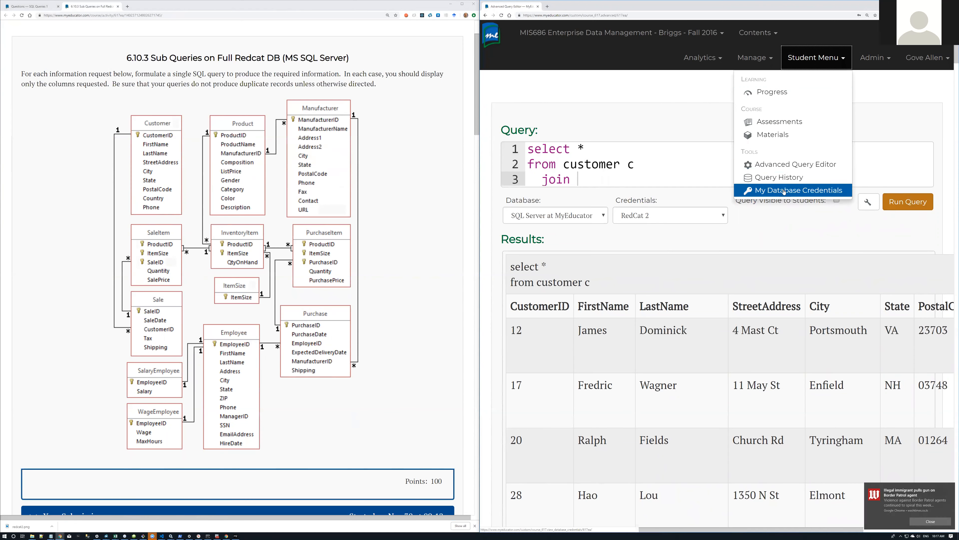
pyautogui.click(785, 181)
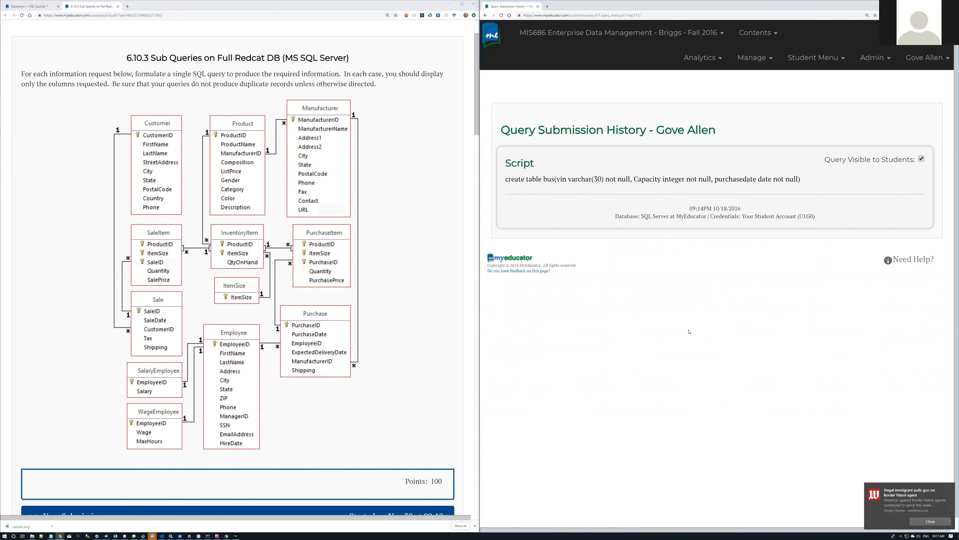
pyautogui.hotkey('ctrl', '-')
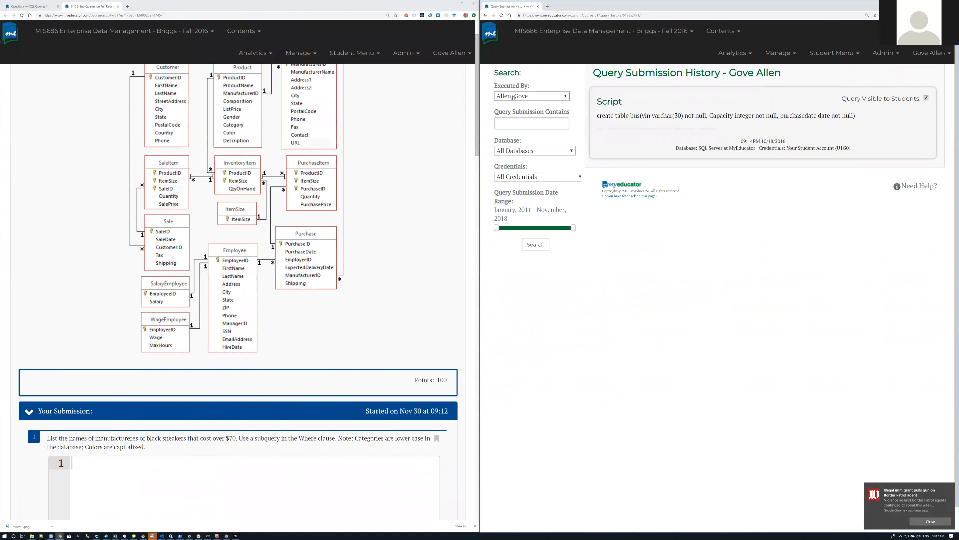
pyautogui.click(565, 96)
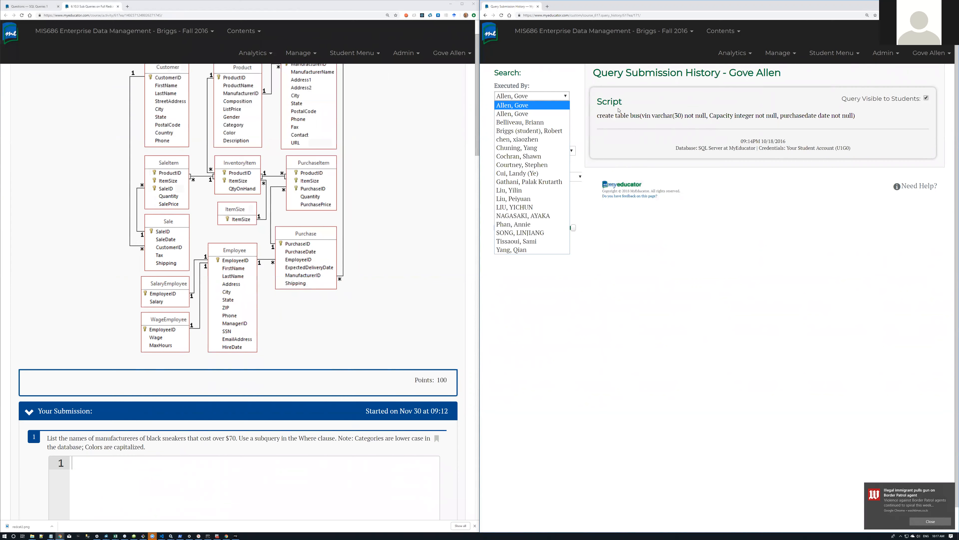
pyautogui.click(511, 115)
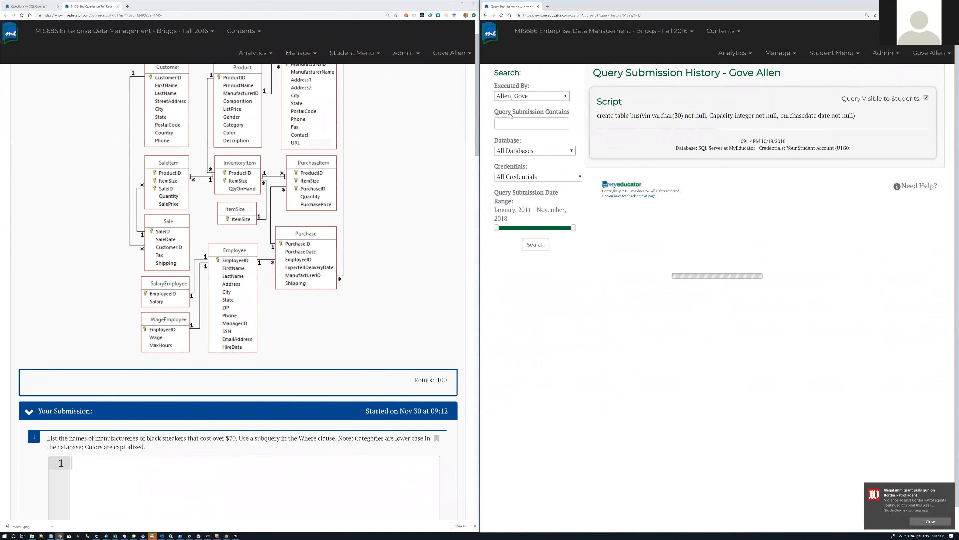
pyautogui.click(564, 97)
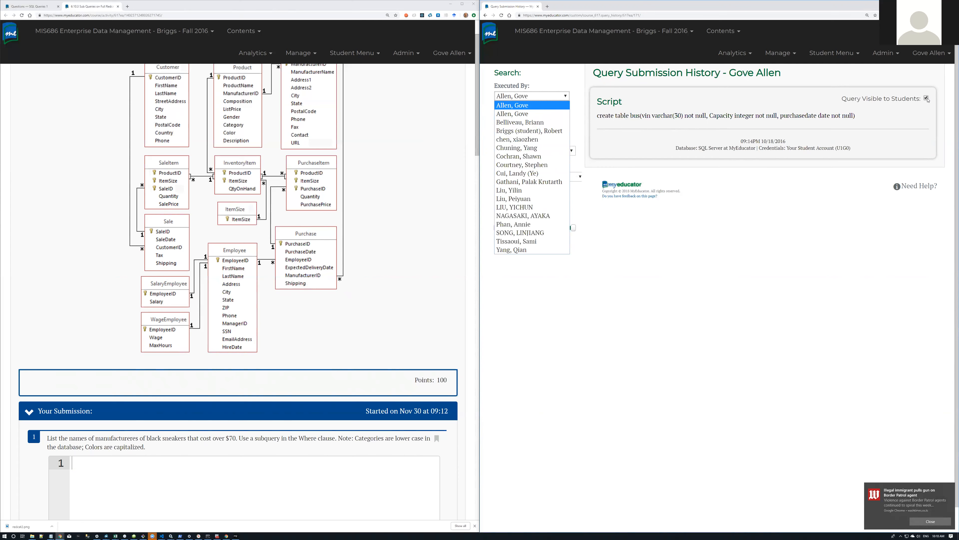
pyautogui.click(522, 98)
pyautogui.click(729, 54)
pyautogui.click(785, 56)
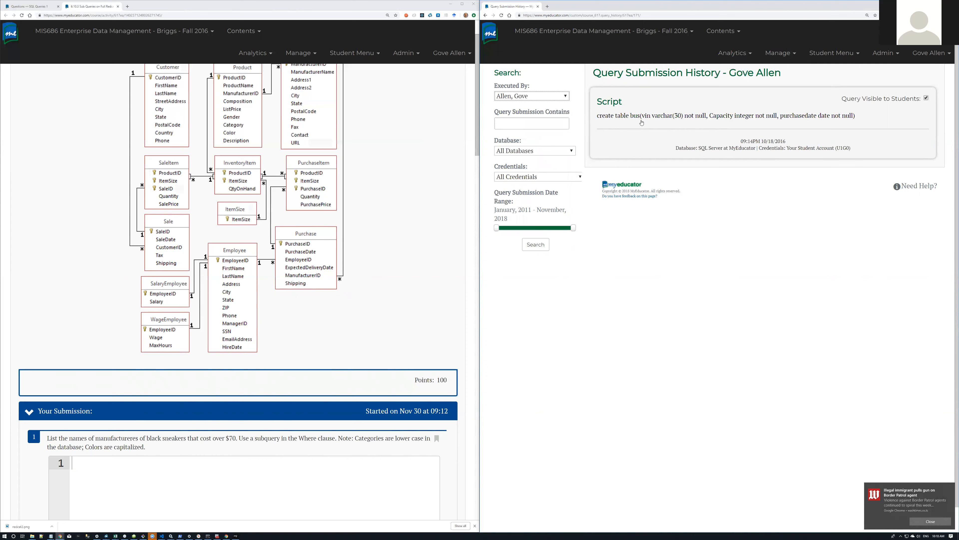
pyautogui.click(675, 118)
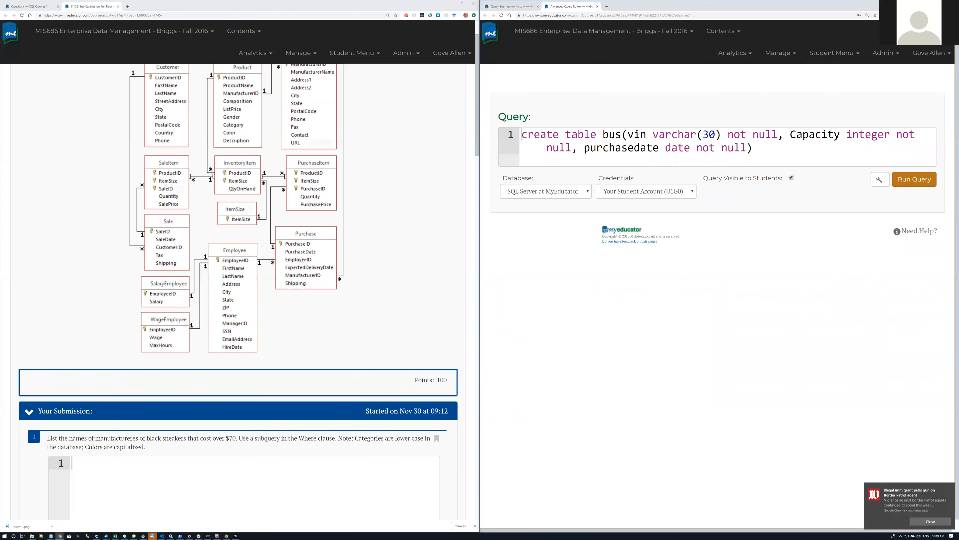
# Step: Navigate back to the editor holding the unfinished 'select * from customer c join' query
pyautogui.click(525, 8)
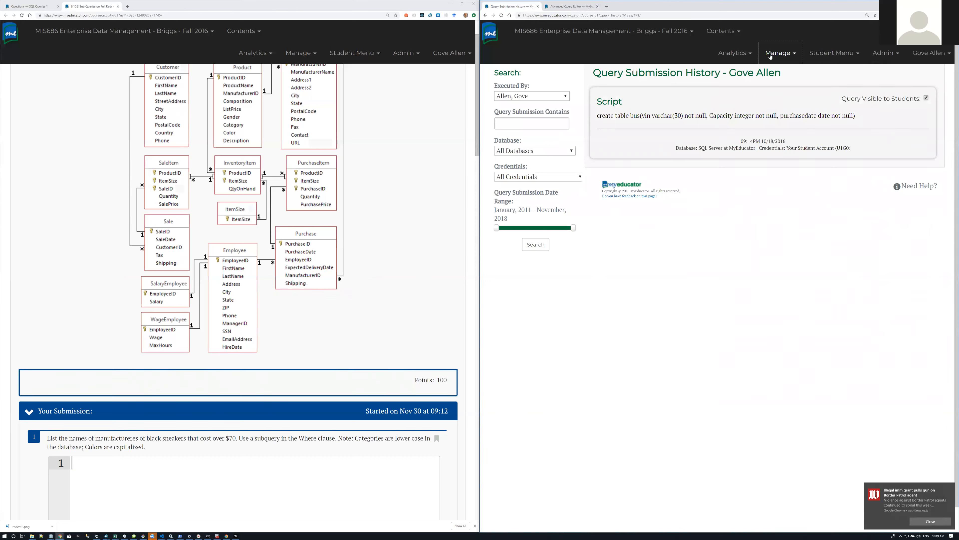
pyautogui.click(835, 53)
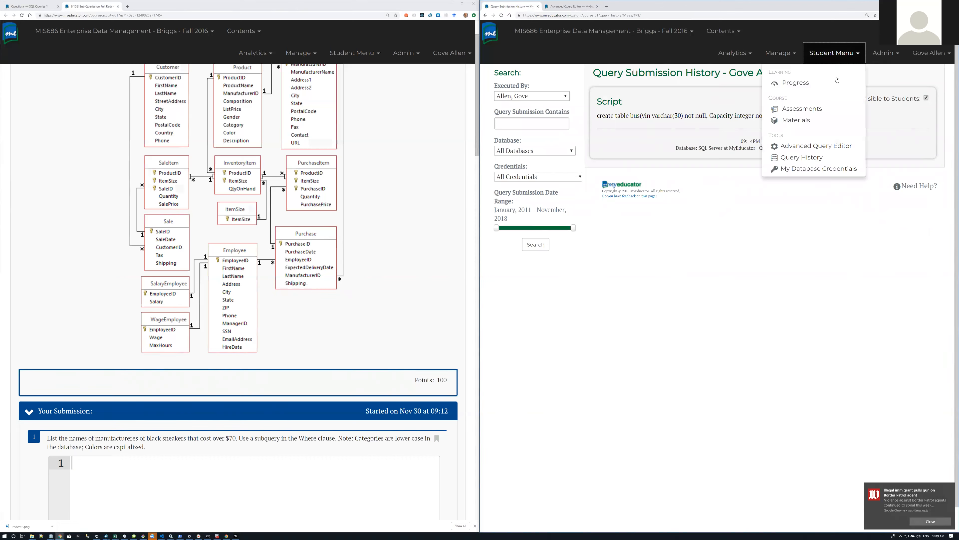
pyautogui.click(811, 147)
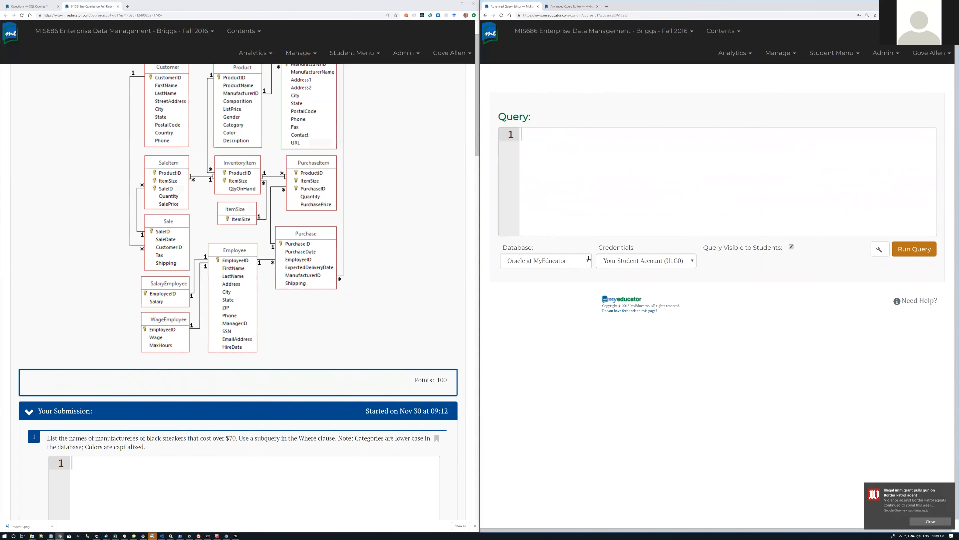
pyautogui.click(486, 16)
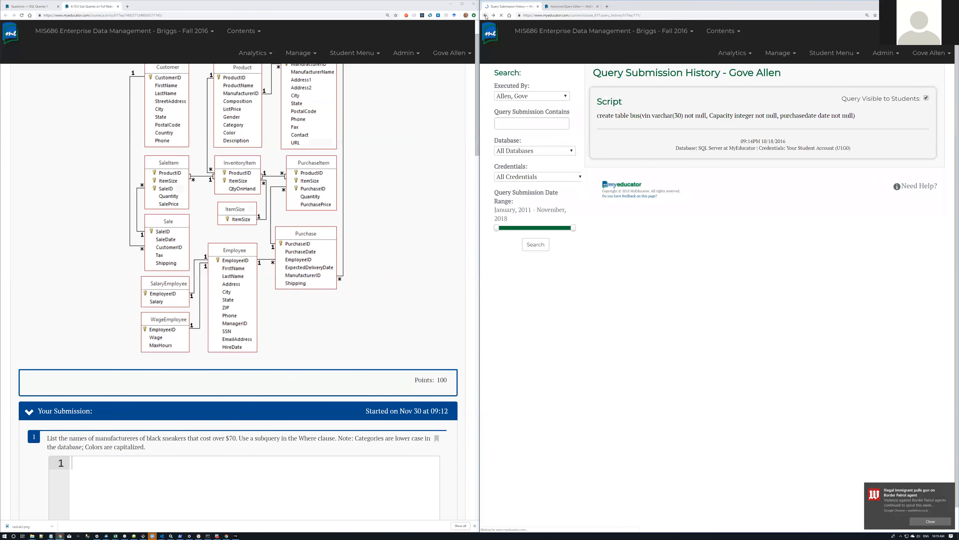
pyautogui.click(486, 16)
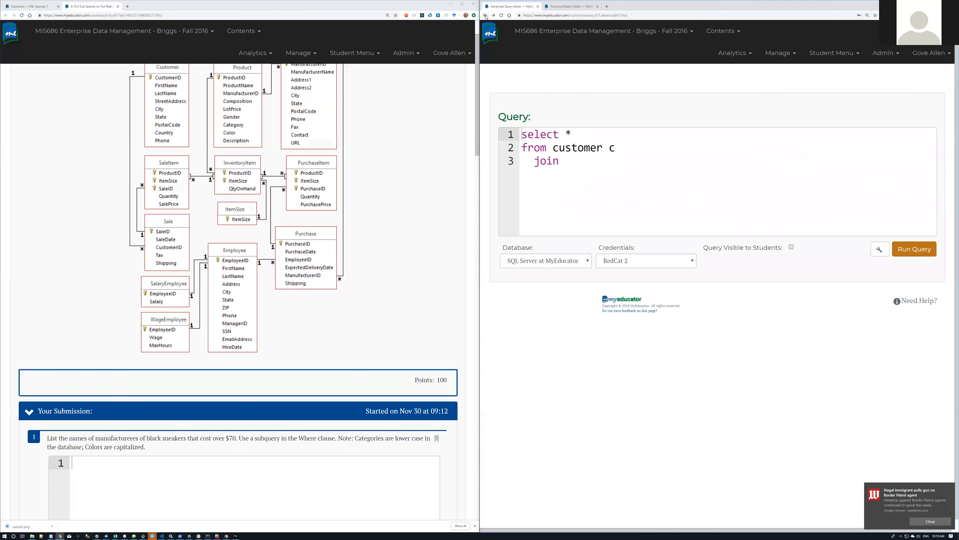
# Step: Delete the dangling 'join', run 'select * from customer c', and tidy the blank lines below
pyautogui.moveTo(573, 165); pyautogui.dragTo(534, 161)
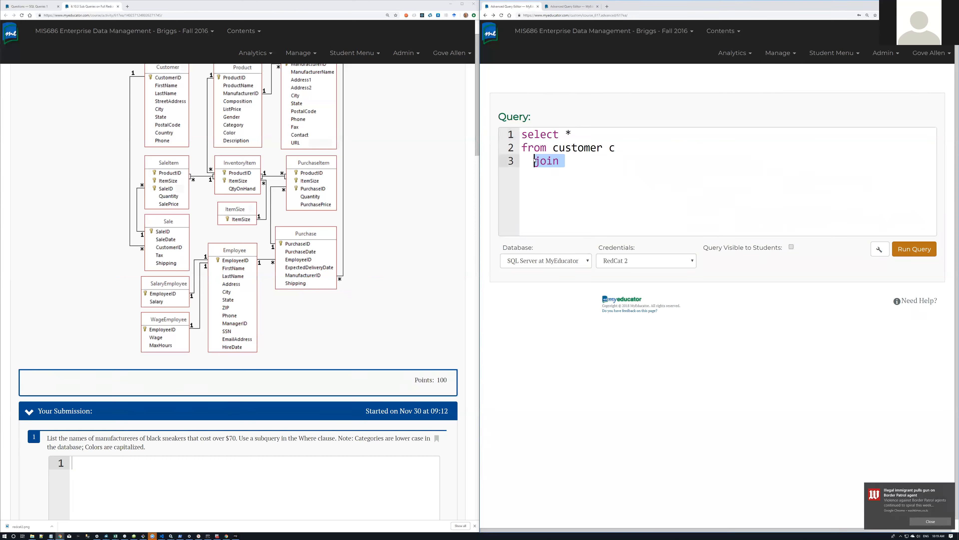
pyautogui.press('BackSpace')
pyautogui.click(914, 249)
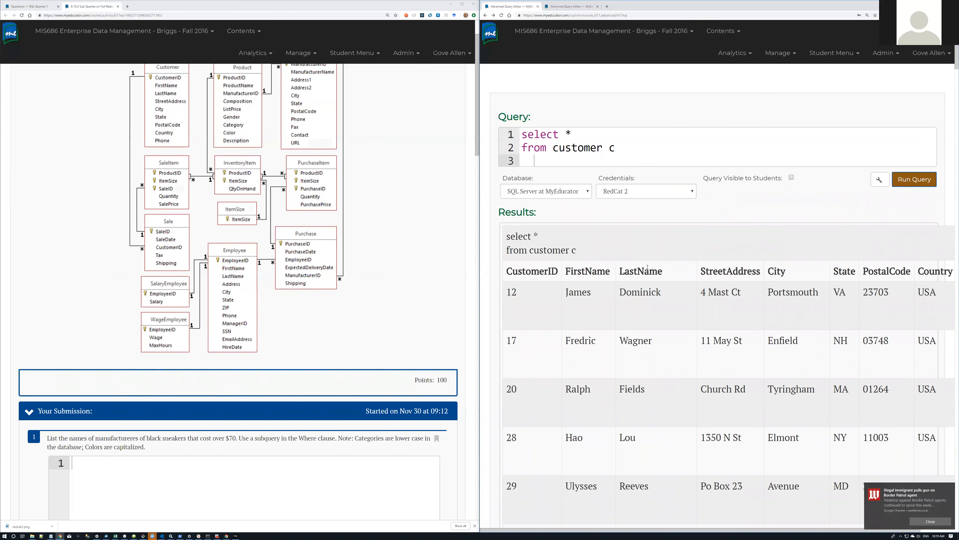
pyautogui.scroll(-1, 648, 267)
pyautogui.scroll(-3, 647, 269)
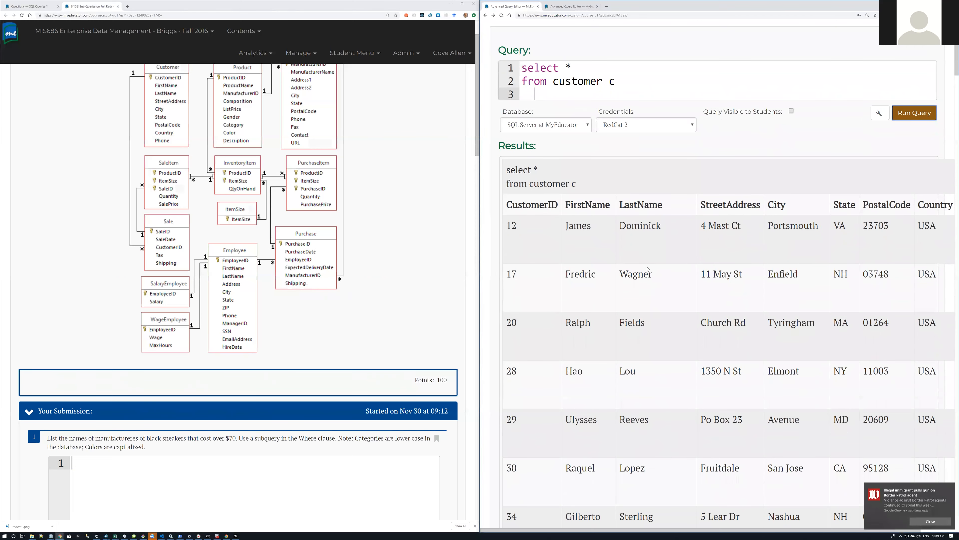
pyautogui.scroll(-6, 647, 269)
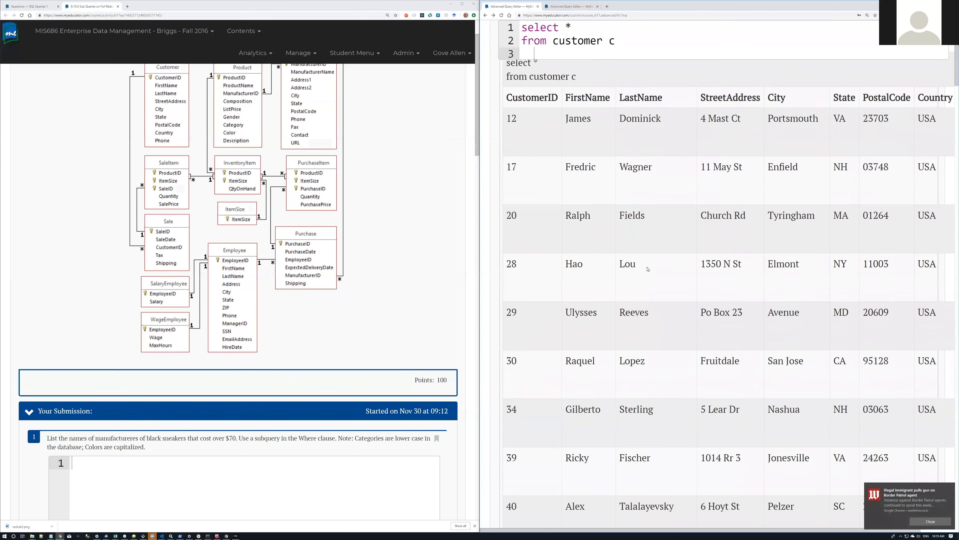
pyautogui.scroll(10, 647, 269)
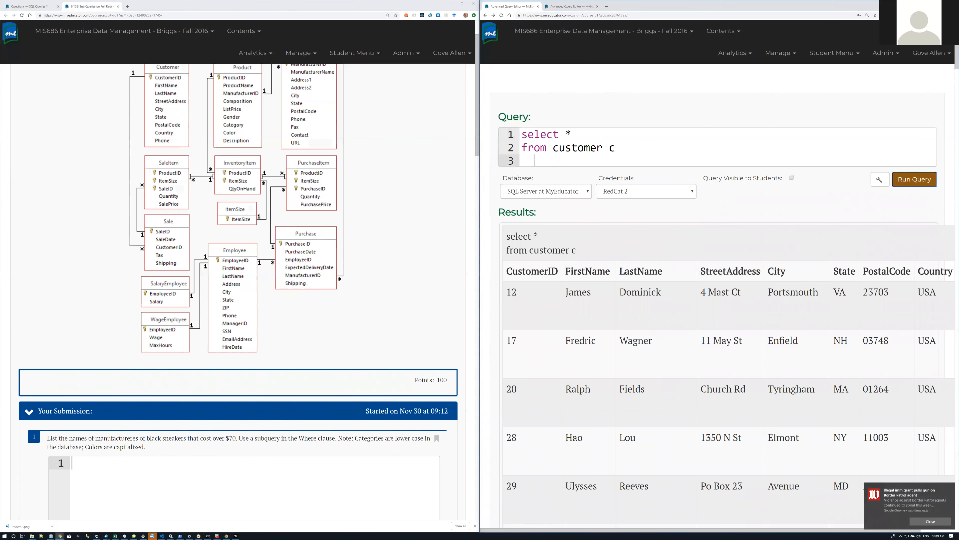
pyautogui.press('Return')
pyautogui.press('Return')
pyautogui.press('Return')
pyautogui.press('Return')
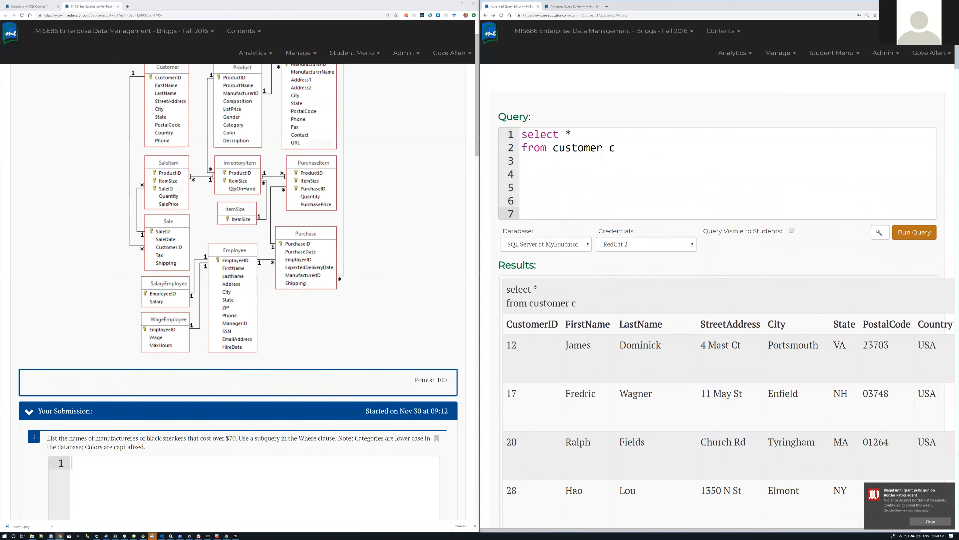
pyautogui.press('BackSpace')
pyautogui.press('BackSpace')
pyautogui.press('BackSpace')
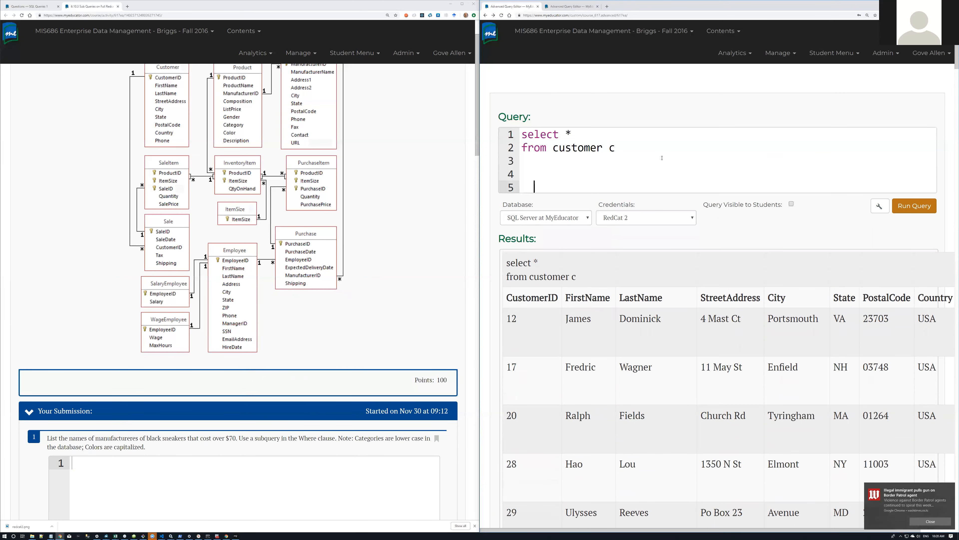
pyautogui.press('BackSpace')
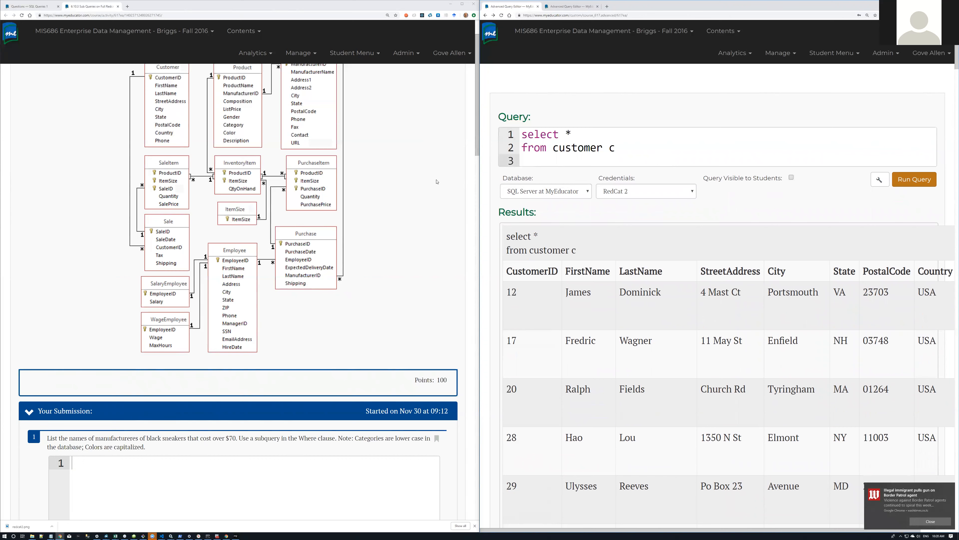
# Step: Add 'join sale s' on line 3 with an indented customerid condition on line 4, and run it
pyautogui.write('join')
pyautogui.press('BackSpace')
pyautogui.press('BackSpace')
pyautogui.press('BackSpace')
pyautogui.write('oi')
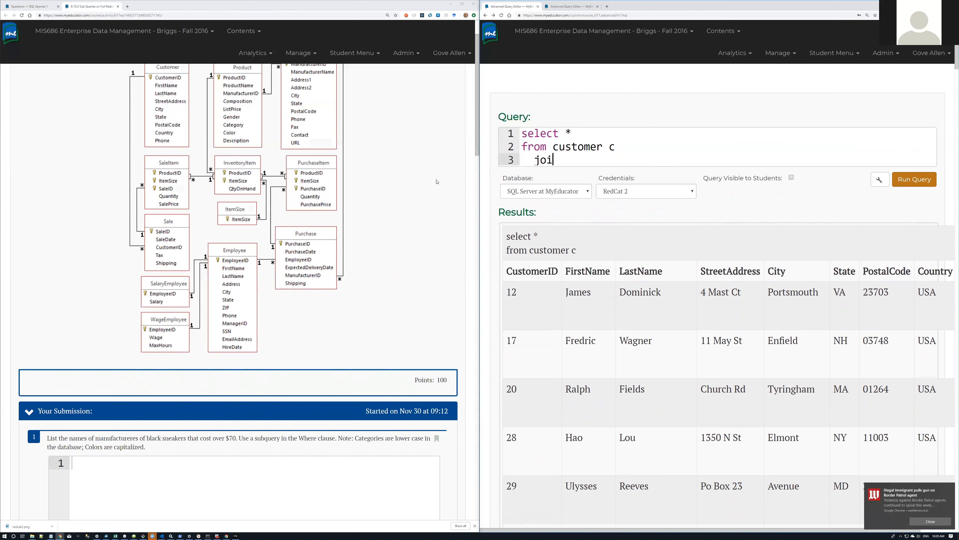
pyautogui.write('n sale s')
pyautogui.press('Return')
pyautogui.press('Tab')
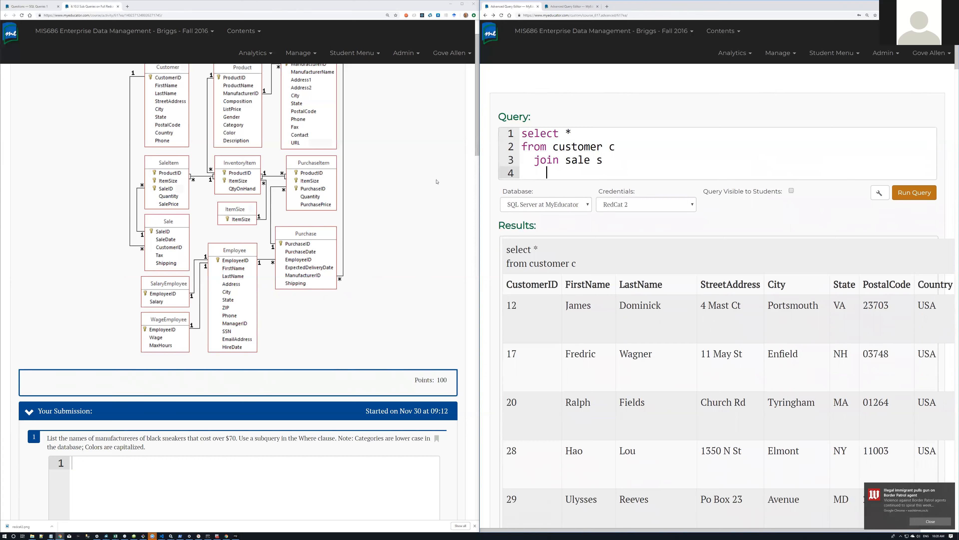
pyautogui.write('on s.customerid = sale')
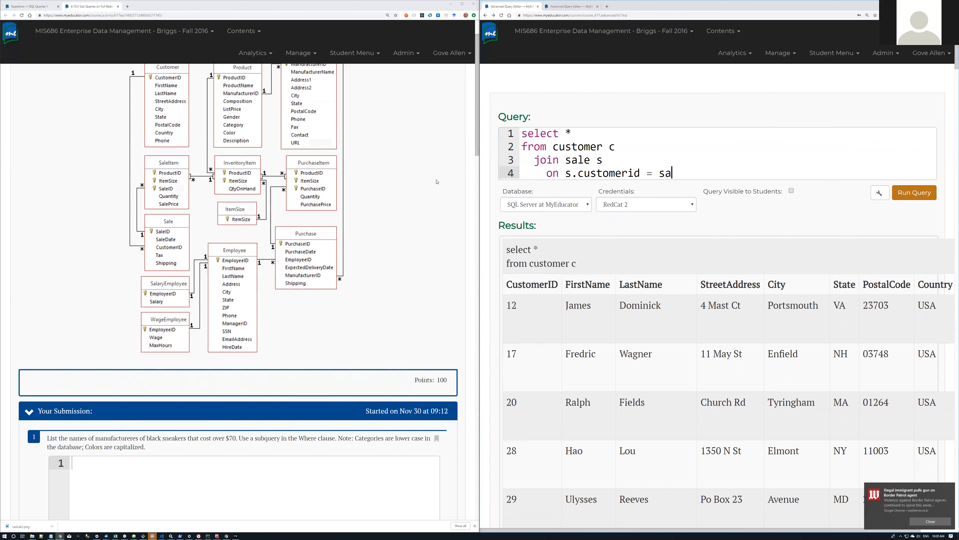
pyautogui.press('BackSpace')
pyautogui.press('BackSpace')
pyautogui.press('BackSpace')
pyautogui.write('.customerid')
pyautogui.click(914, 192)
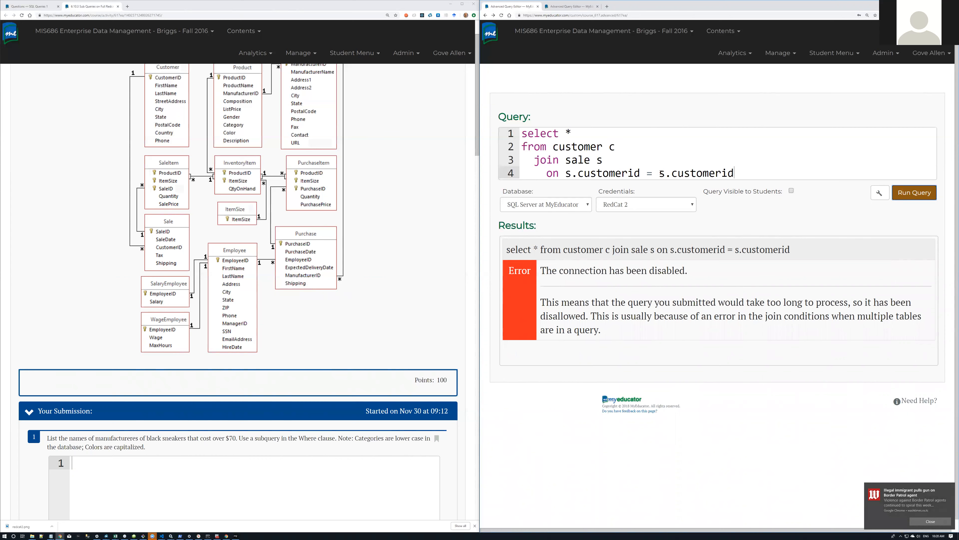
# Step: Fix the join condition to s.customerid = c.customerid and rerun the query
pyautogui.doubleClick(567, 173)
pyautogui.doubleClick(661, 174)
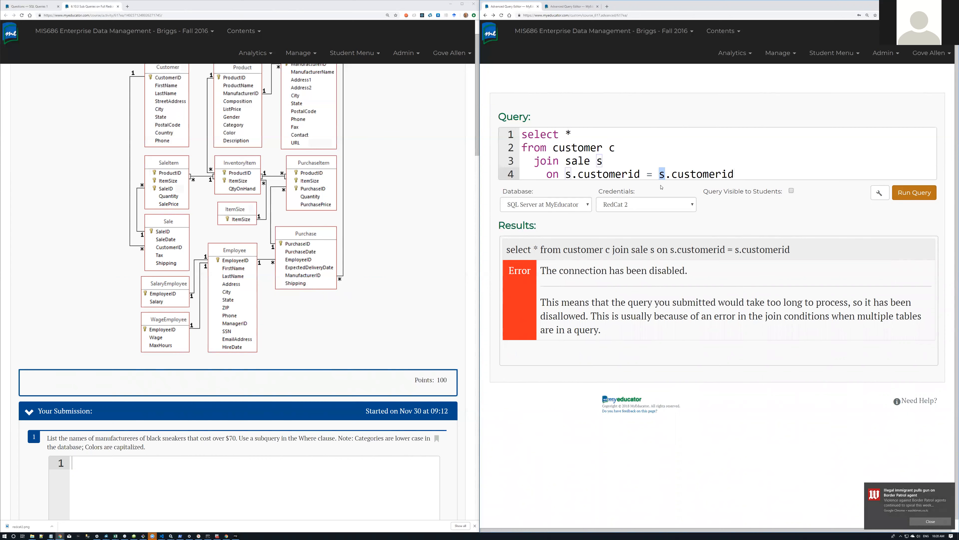
pyautogui.write('c')
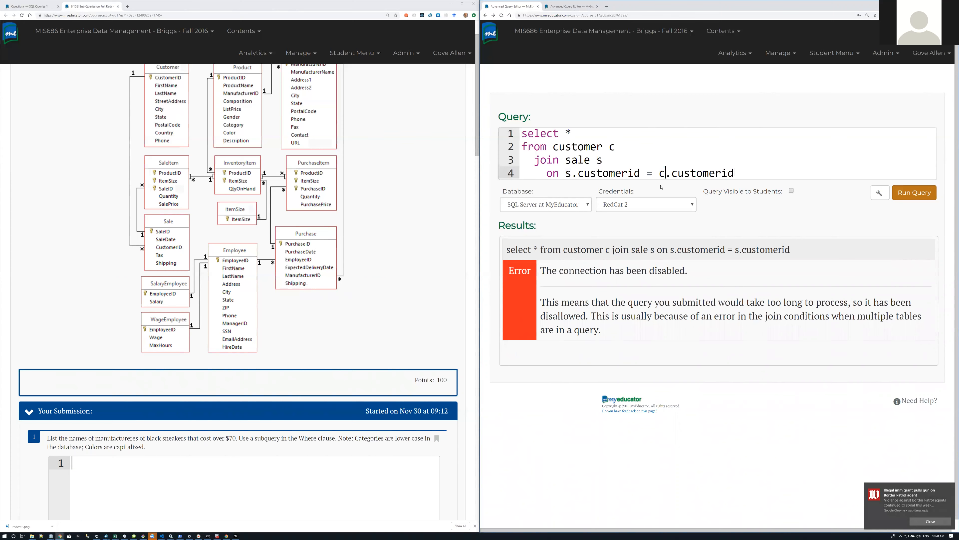
pyautogui.click(917, 192)
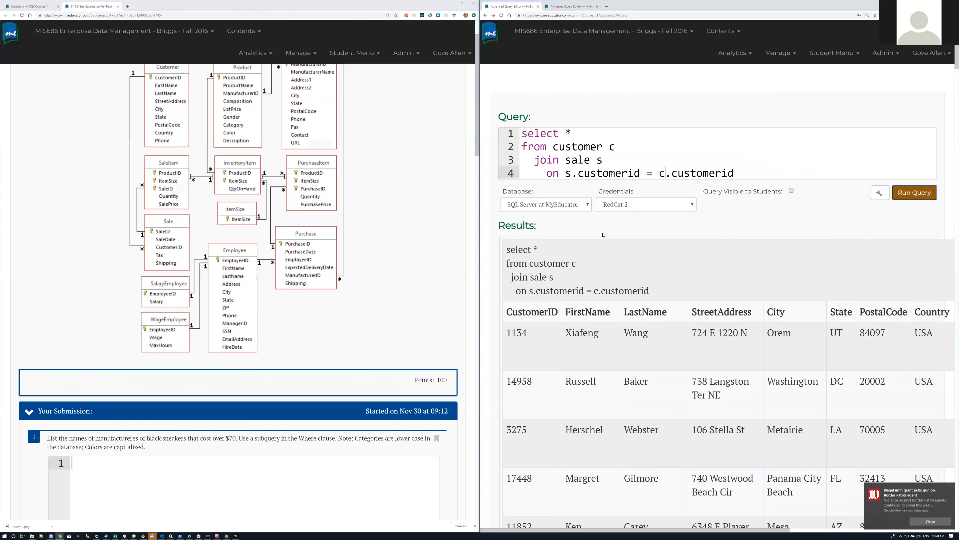
# Step: Change the select list to s.* so only sale columns are returned, and run it
pyautogui.click(750, 168)
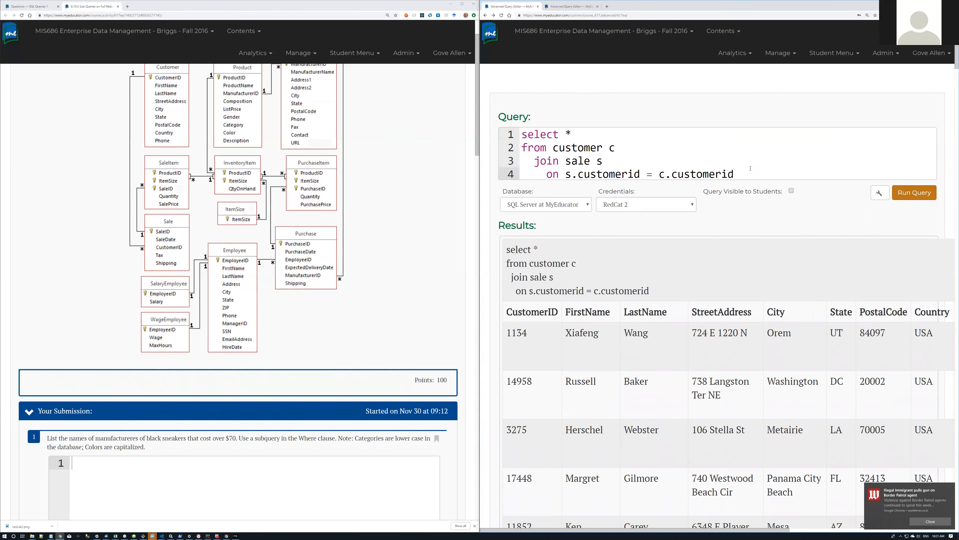
pyautogui.press('Return')
pyautogui.press('BackSpace')
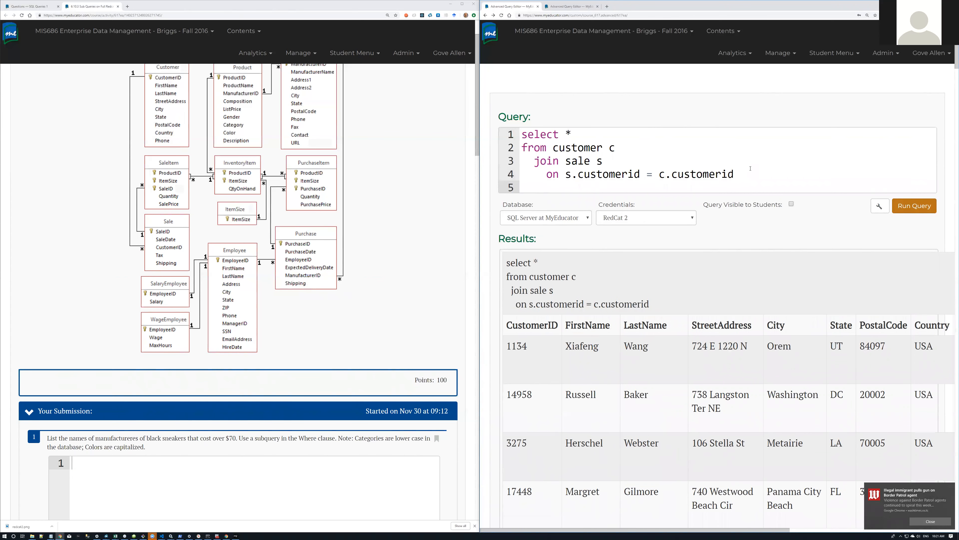
pyautogui.write('join sal')
pyautogui.write('d')
pyautogui.press('BackSpace')
pyautogui.press('BackSpace')
pyautogui.press('BackSpace')
pyautogui.press('BackSpace')
pyautogui.press('BackSpace')
pyautogui.press('BackSpace')
pyautogui.press('BackSpace')
pyautogui.press('BackSpace')
pyautogui.press('BackSpace')
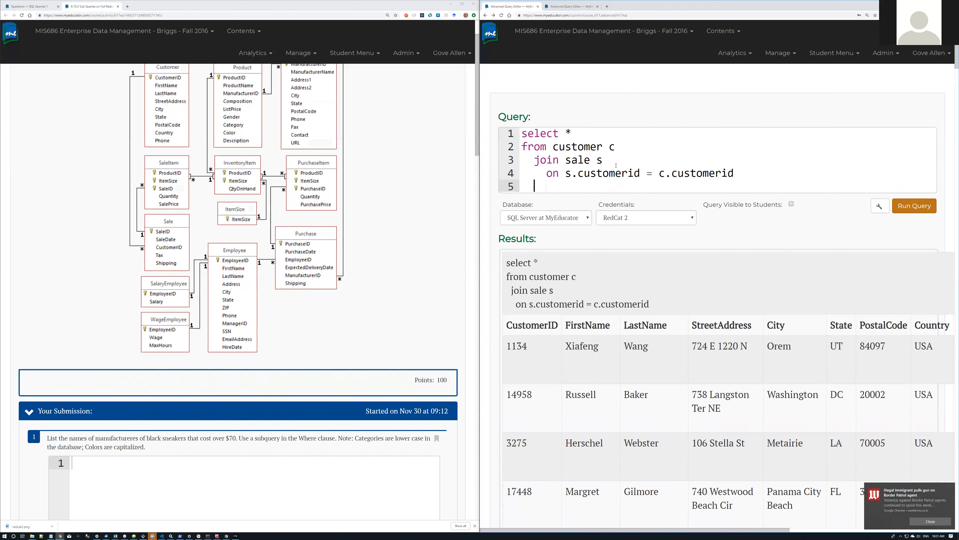
pyautogui.press('BackSpace')
pyautogui.press('BackSpace')
pyautogui.click(565, 133)
pyautogui.write('s.')
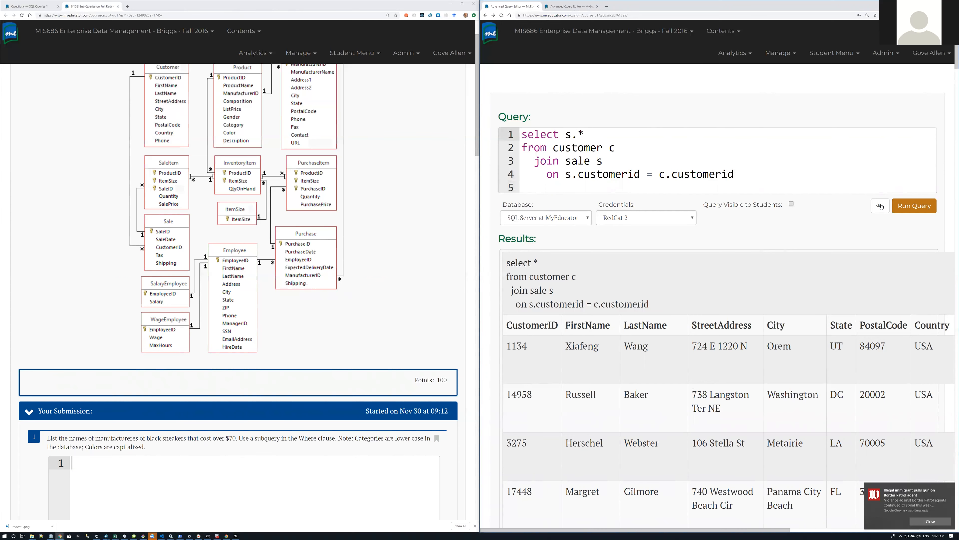
pyautogui.click(914, 206)
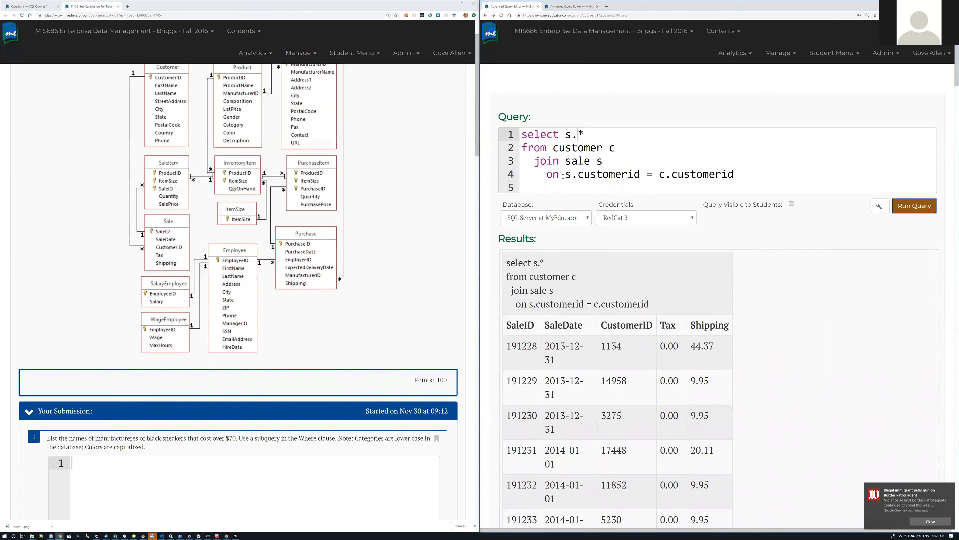
# Step: Add where saledate between '2013-12-1' and '2013-12-31' on line 5 and run it
pyautogui.click(532, 189)
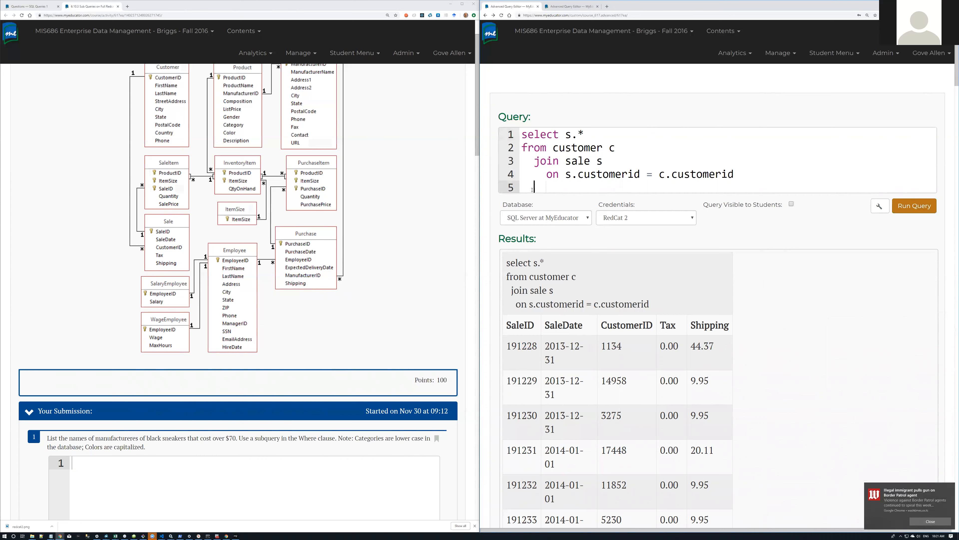
pyautogui.write('whe')
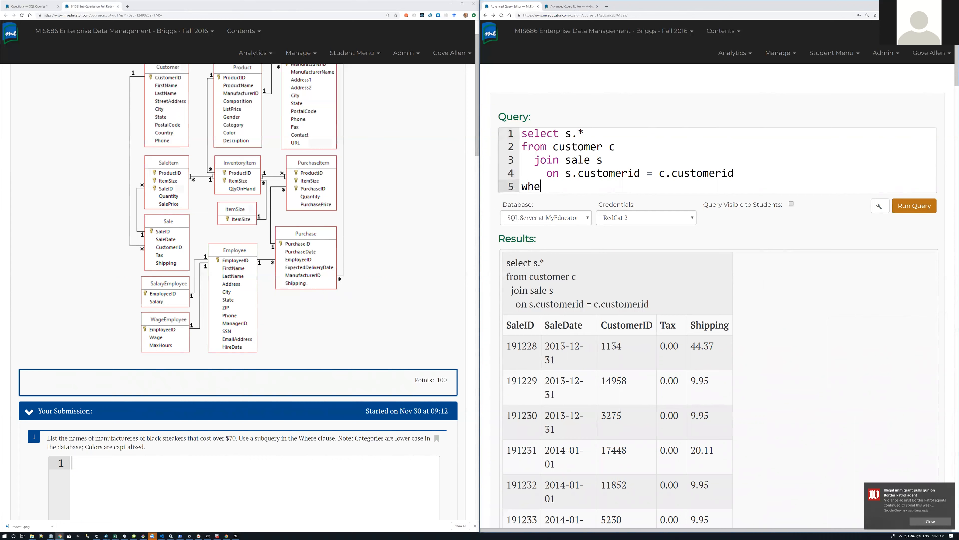
pyautogui.write('re saledate bet')
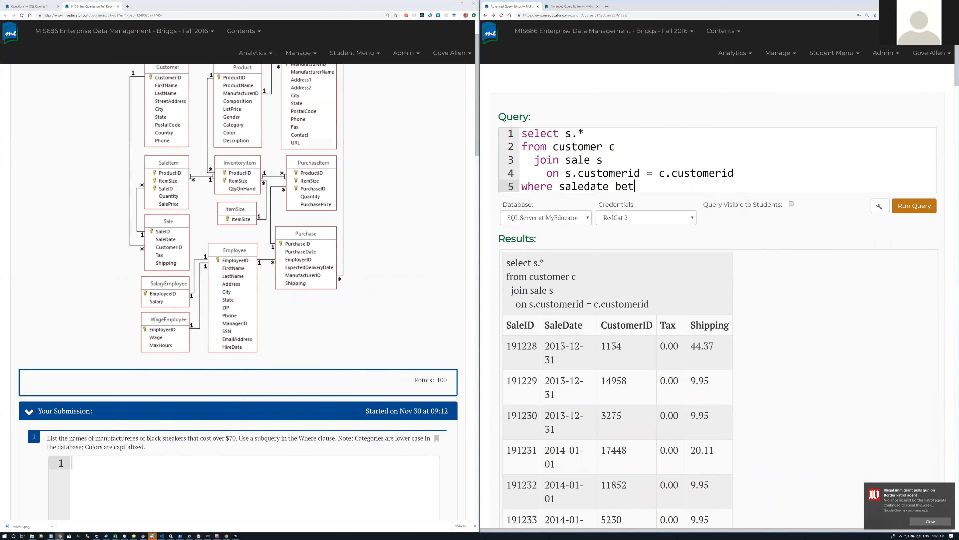
pyautogui.write("ween '")
pyautogui.moveTo(563, 358); pyautogui.dragTo(546, 345)
pyautogui.hotkey('ctrl', 'c')
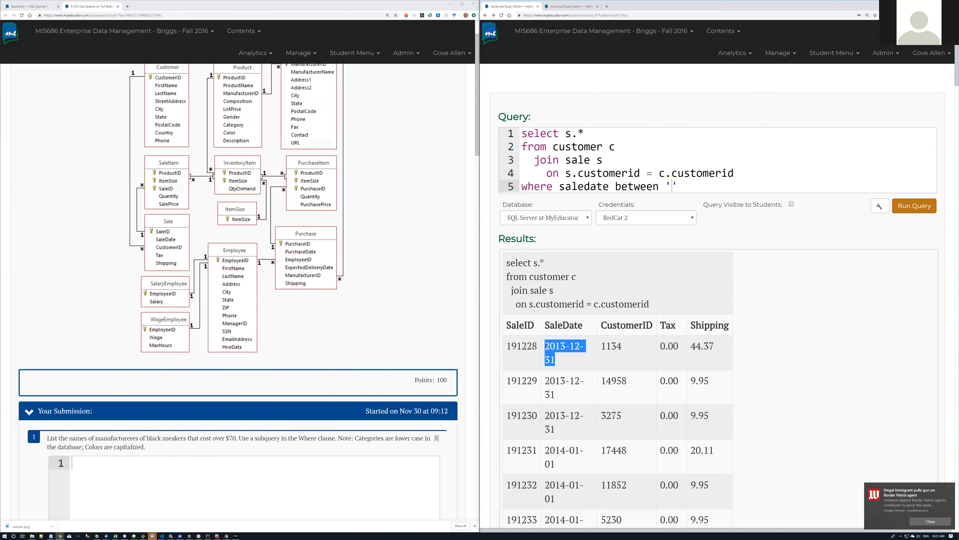
pyautogui.click(670, 184)
pyautogui.hotkey('ctrl', 'v')
pyautogui.click(727, 188)
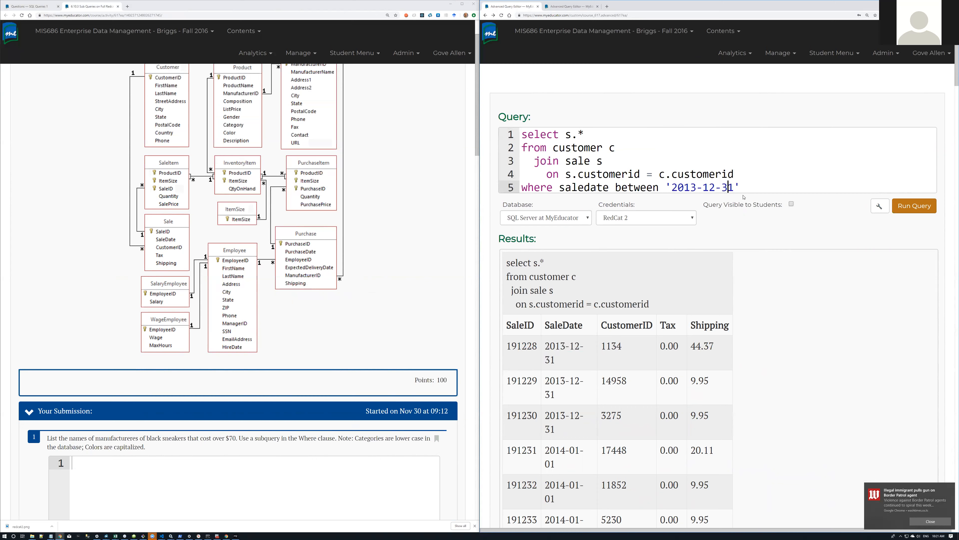
pyautogui.press('BackSpace')
pyautogui.press('End')
pyautogui.write('and ')
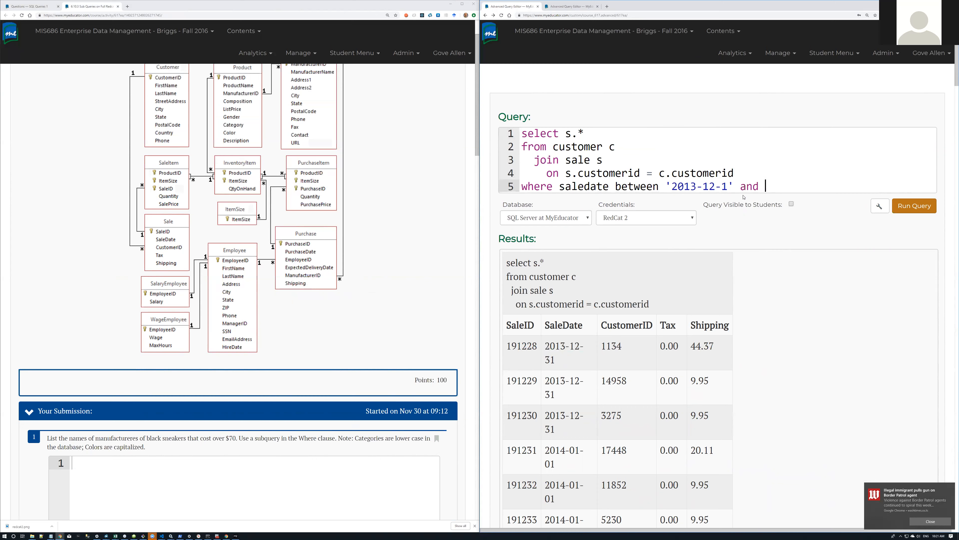
pyautogui.write("'2013-12-31")
pyautogui.click(917, 204)
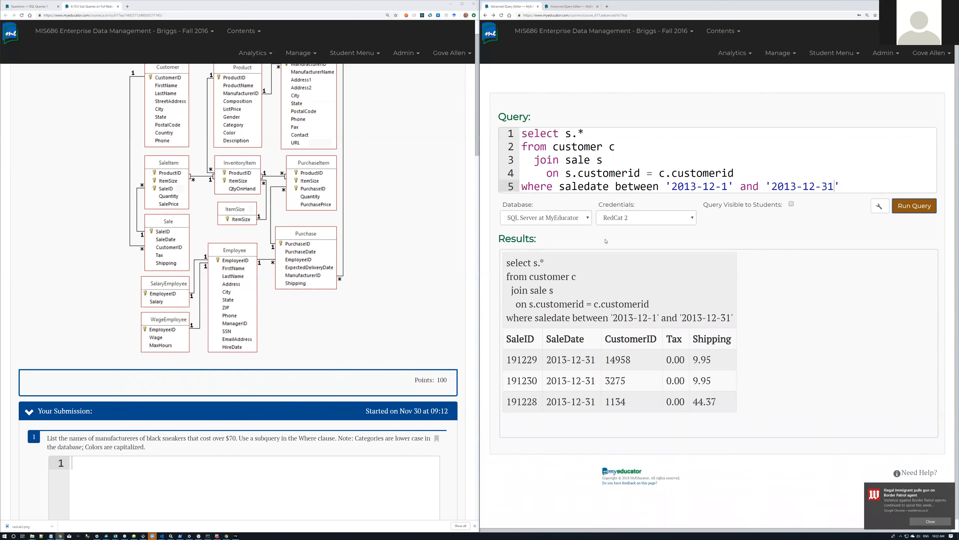
# Step: Correct both date years to 2014 and rerun to list December 2014 sales
pyautogui.click(693, 185)
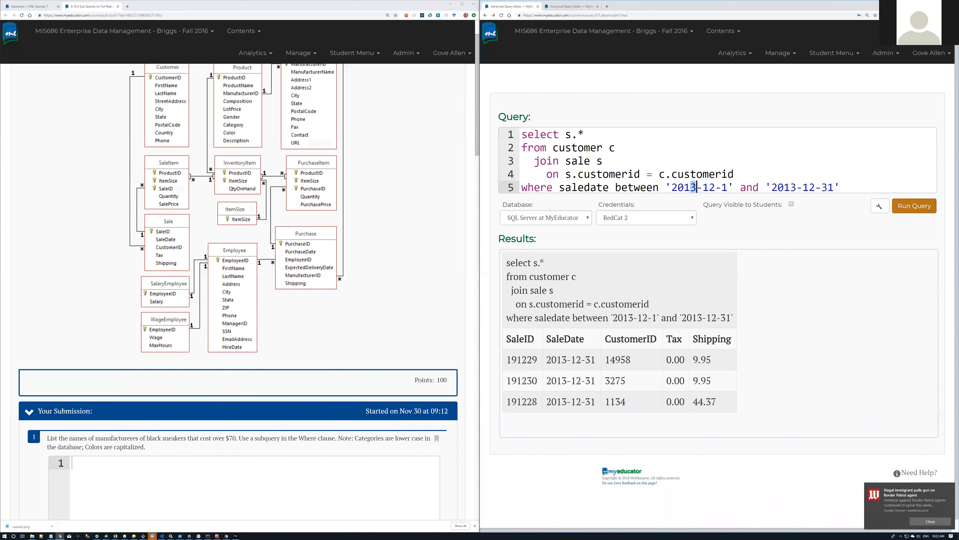
pyautogui.write('4')
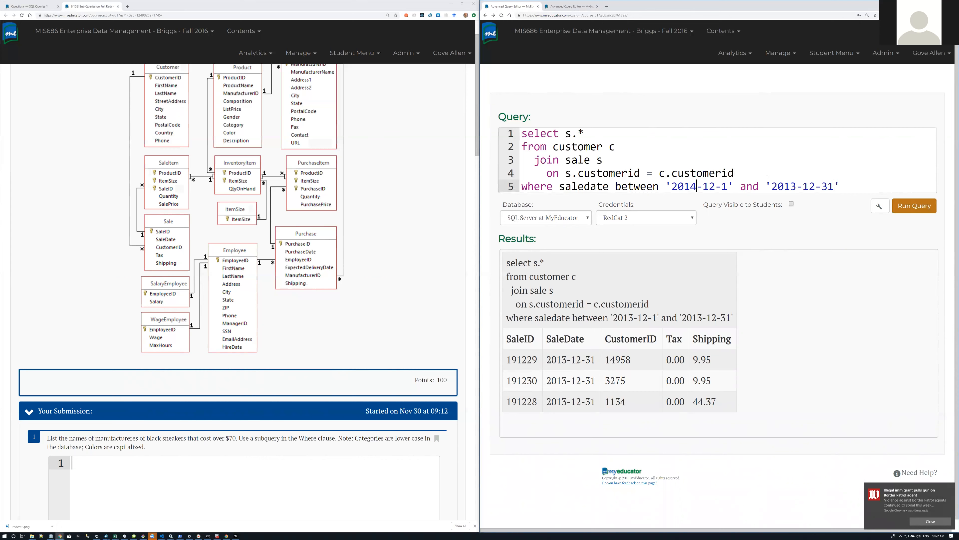
pyautogui.press('BackSpace')
pyautogui.write('4')
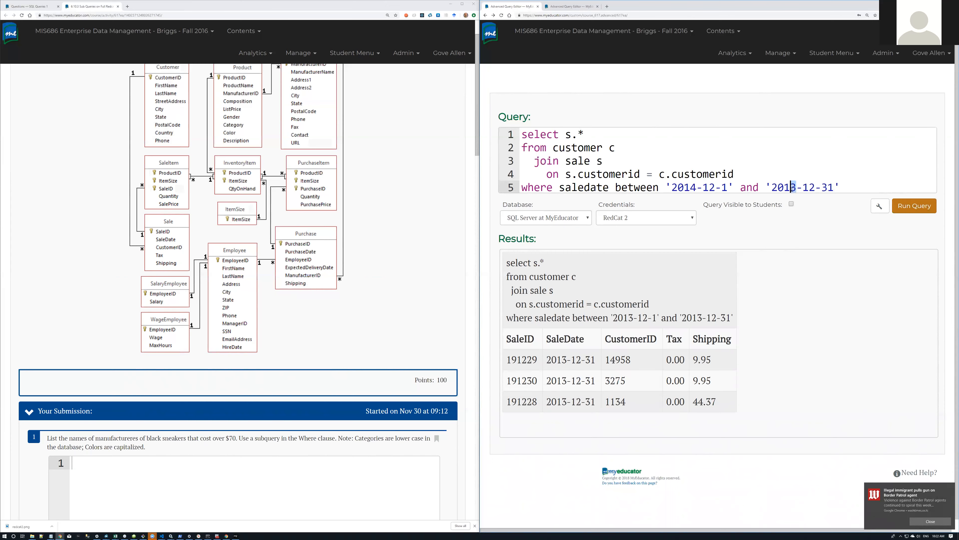
pyautogui.click(902, 208)
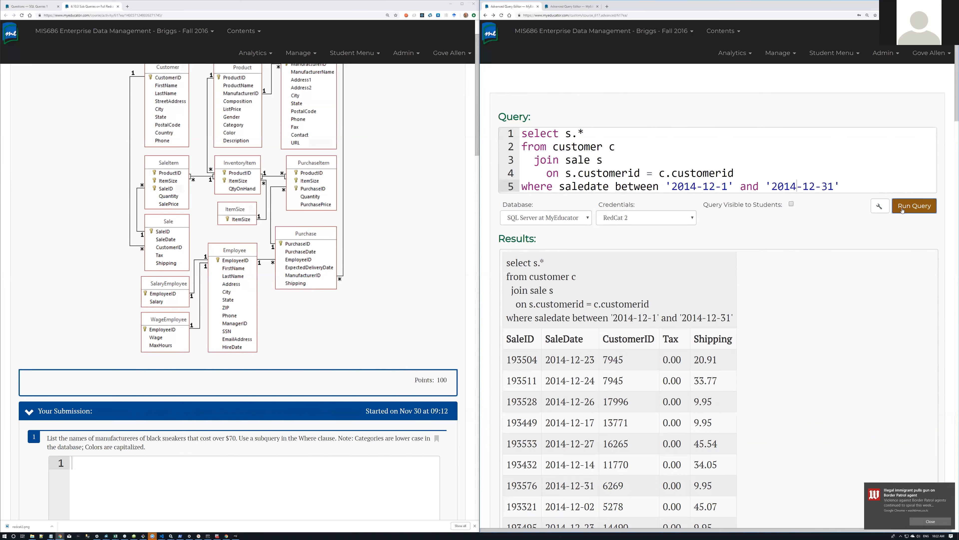
pyautogui.scroll(-10, 619, 332)
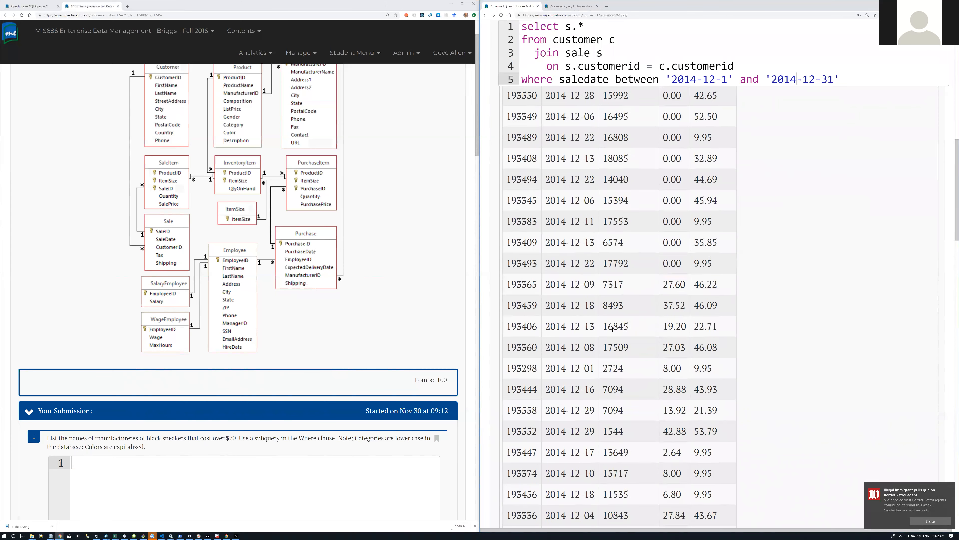
pyautogui.scroll(10, 612, 329)
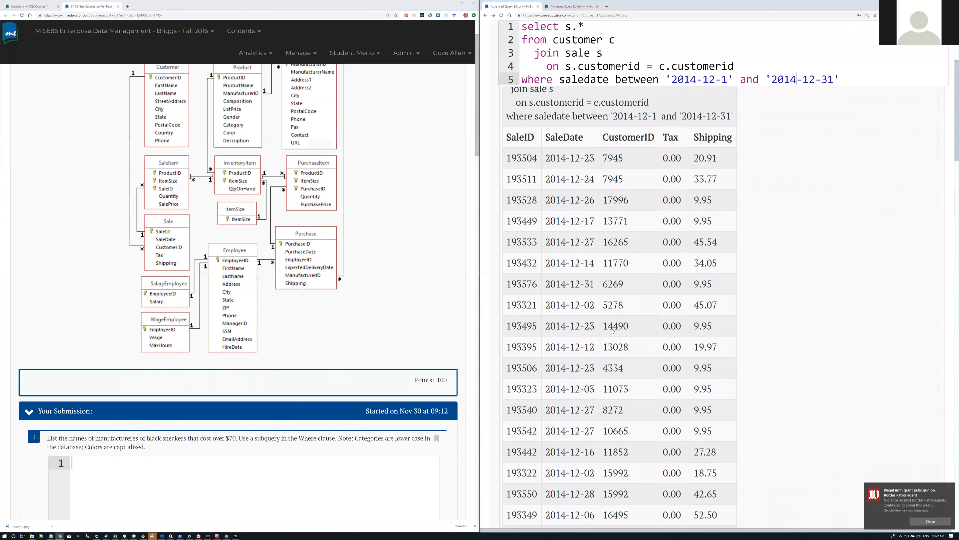
pyautogui.scroll(1, 613, 330)
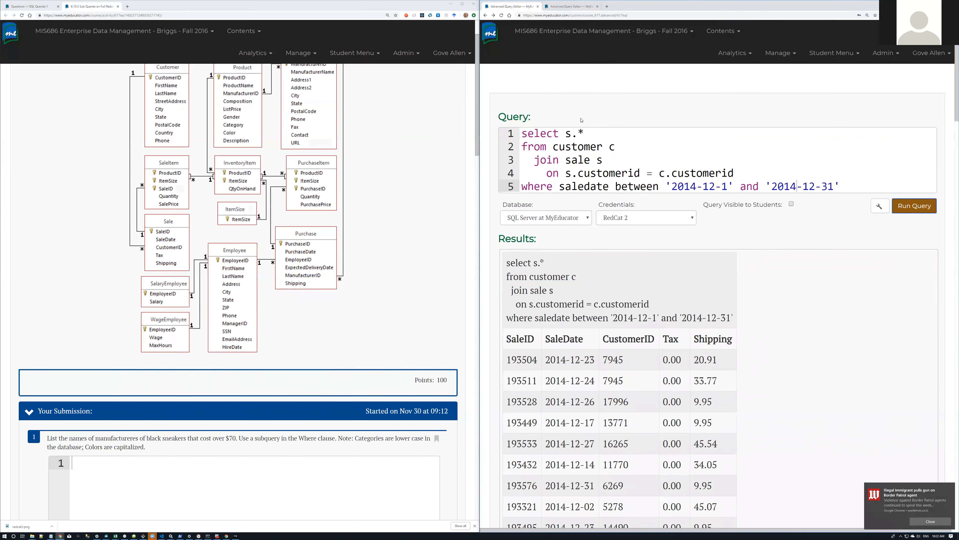
# Step: Make the December join select c.firstname, c.lastname, s.saledate, run it, then go to SQL Queries 1
pyautogui.click(594, 132)
pyautogui.press('Left')
pyautogui.press('Left')
pyautogui.press('Left')
pyautogui.press('BackSpace')
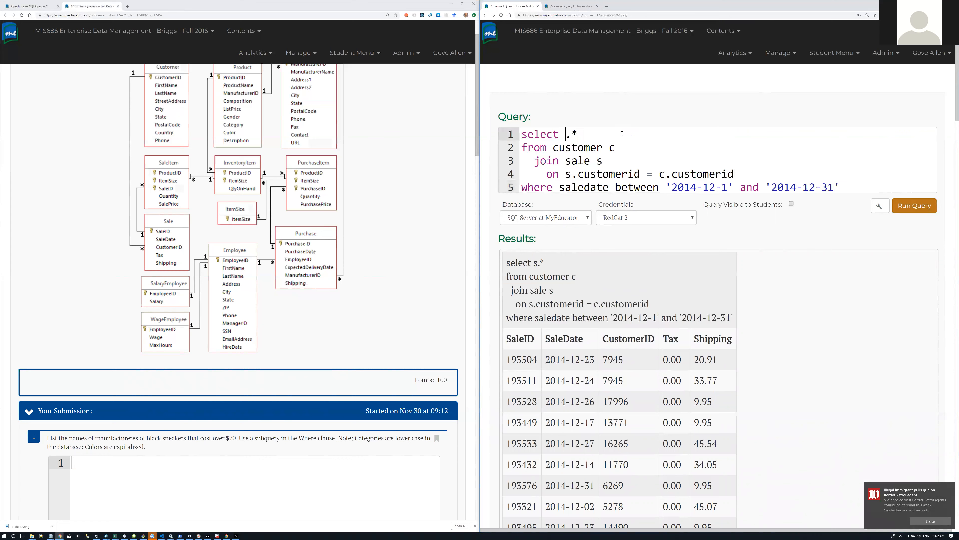
pyautogui.write('c.firstname, c=')
pyautogui.press('BackSpace')
pyautogui.write('.lastname')
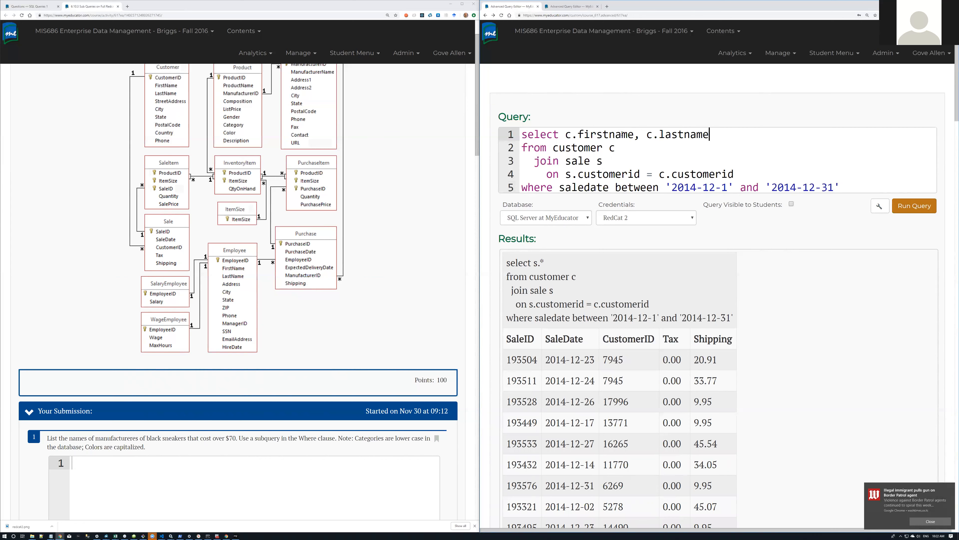
pyautogui.press('BackSpace')
pyautogui.press('BackSpace')
pyautogui.press('BackSpace')
pyautogui.write('s.saledate')
pyautogui.click(904, 204)
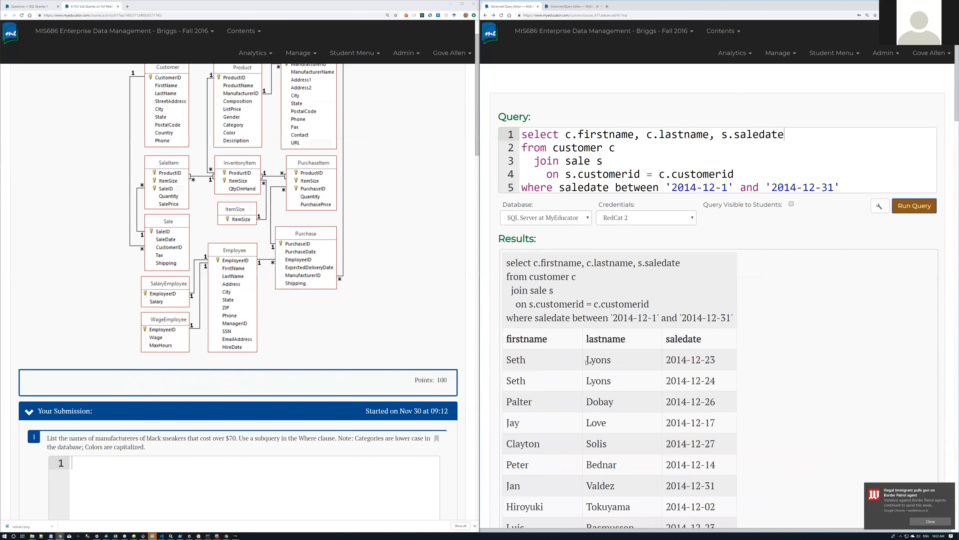
pyautogui.click(30, 6)
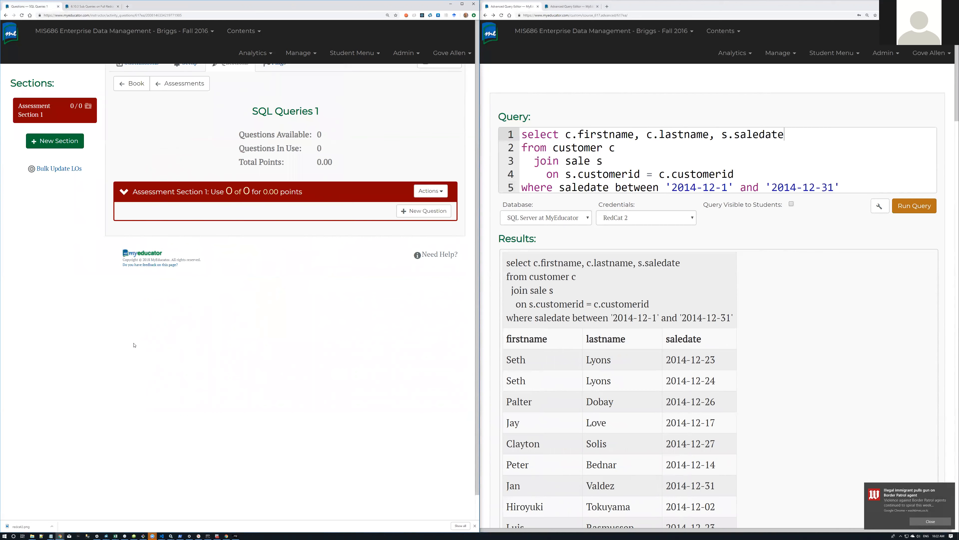
# Step: Create a new question and type a prompt about customers with sales in December 2014
pyautogui.hotkey('ctrl', '-')
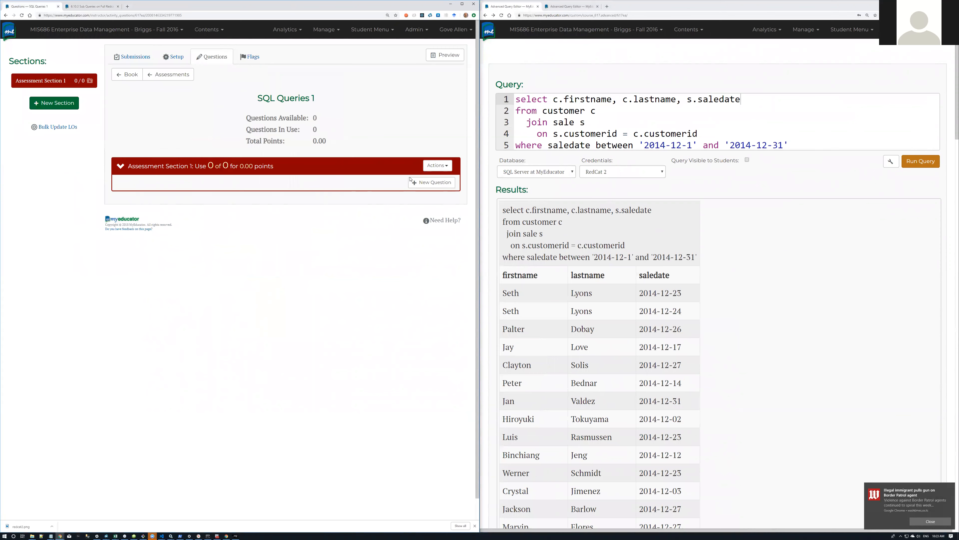
pyautogui.click(442, 184)
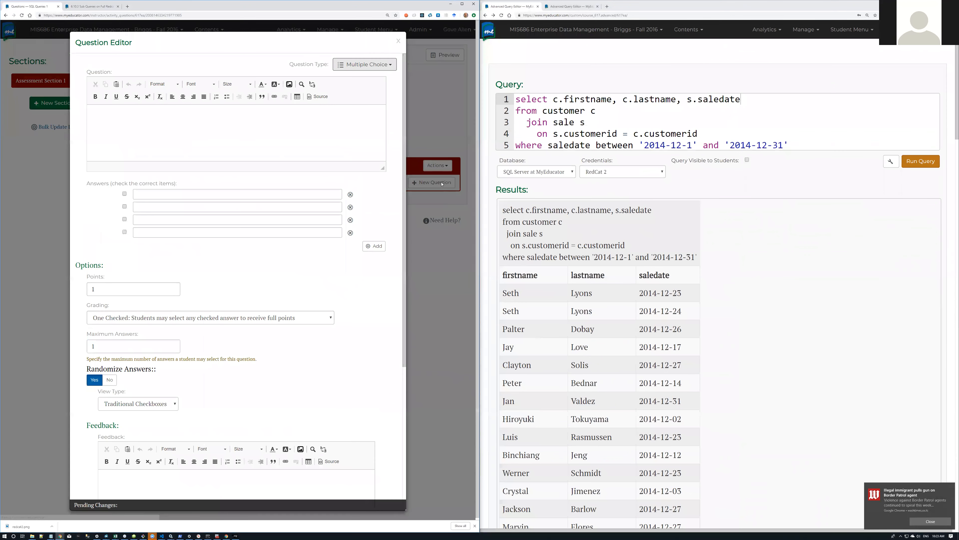
pyautogui.click(141, 111)
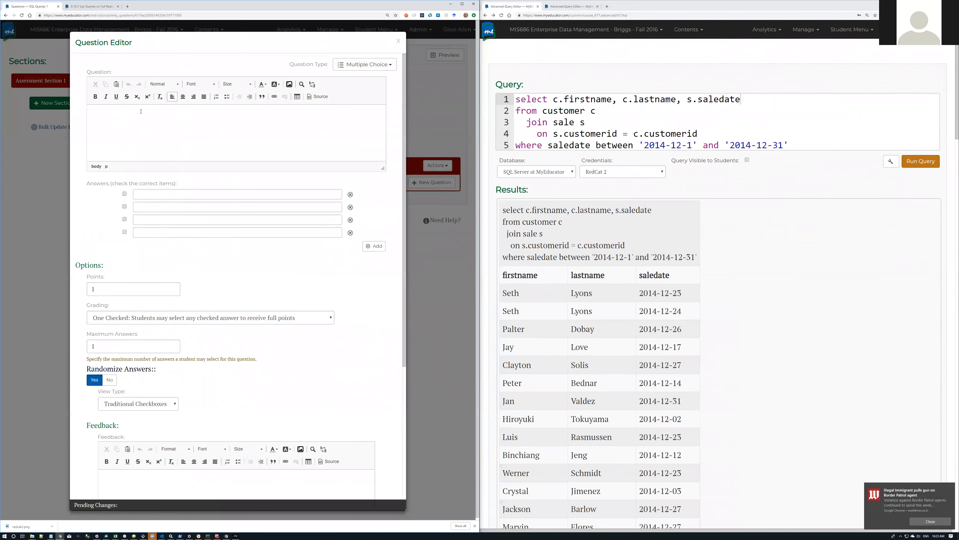
pyautogui.write('Show')
pyautogui.write(' thr')
pyautogui.write(' v')
pyautogui.write('e customer who hav')
pyautogui.write('e ')
pyautogui.write('por')
pyautogui.write('sales in the mo')
pyautogui.press('BackSpace')
pyautogui.press('BackSpace')
pyautogui.press('BackSpace')
pyautogui.press('BackSpace')
pyautogui.press('BackSpace')
pyautogui.press('BackSpace')
pyautogui.write('Decemger')
pyautogui.press('BackSpace')
pyautogui.press('BackSpace')
pyautogui.press('BackSpace')
pyautogui.press('BackSpace')
pyautogui.write('mber 2014.')
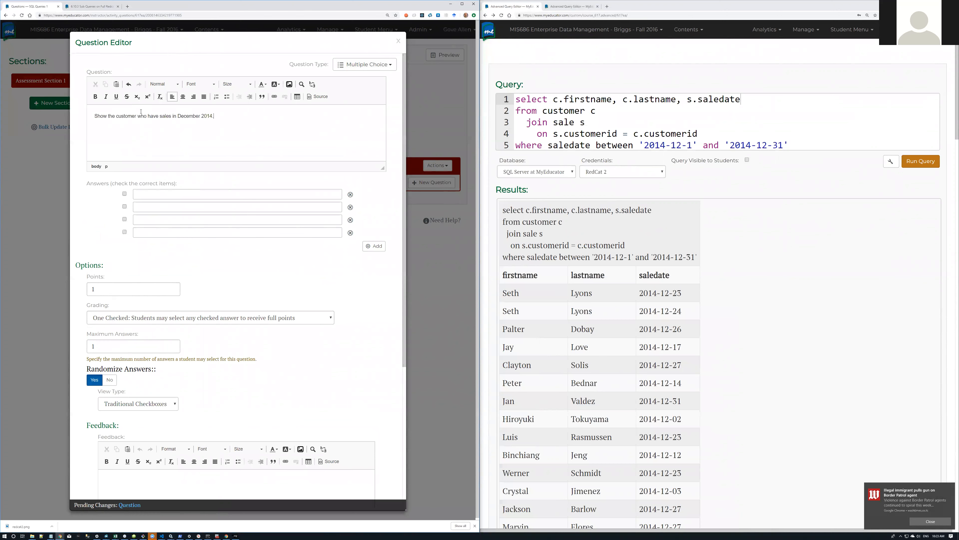
# Step: Extend the prompt to list first name, last name and sale date, then select all its text
pyautogui.press('Delete')
pyautogui.press('Delete')
pyautogui.press('Delete')
pyautogui.press('Delete')
pyautogui.press('Delete')
pyautogui.write('List')
pyautogui.write('ist the firstname, lastname')
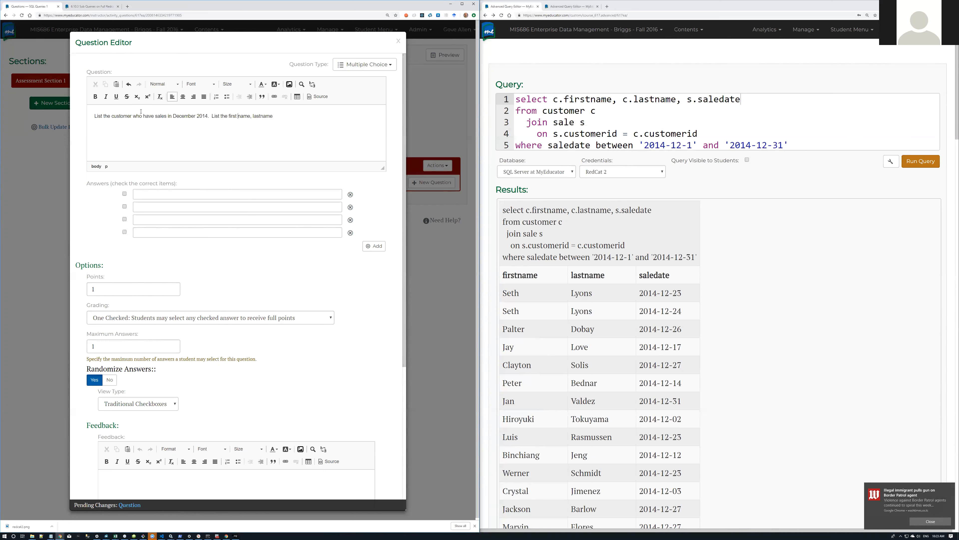
pyautogui.press('End')
pyautogui.write('and sale')
pyautogui.press('BackSpace')
pyautogui.write('date of the sal')
pyautogui.moveTo(364, 118); pyautogui.dragTo(67, 117)
pyautogui.hotkey('ctrl', 'c')
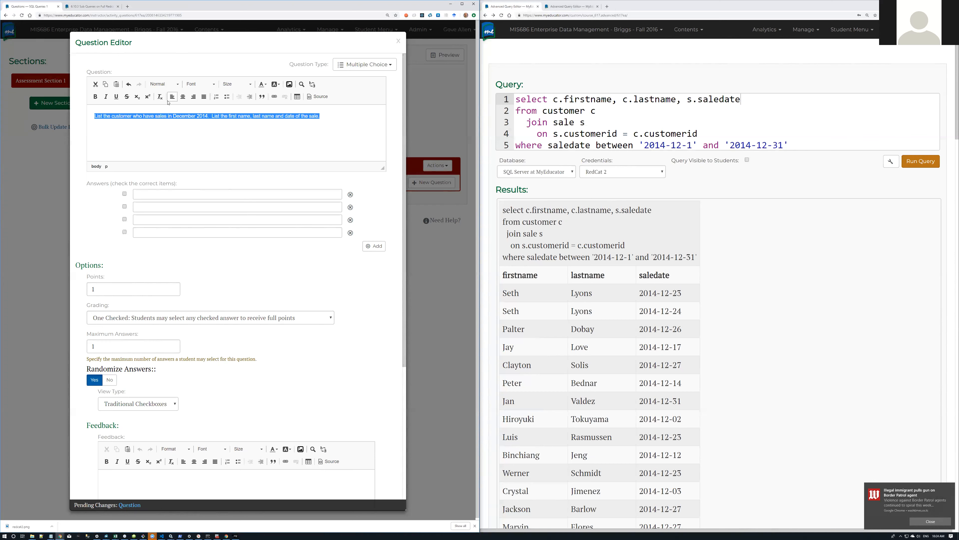
# Step: Set the question type to SQL, paste in the December 2014 prompt, and give it 10 points
pyautogui.click(391, 65)
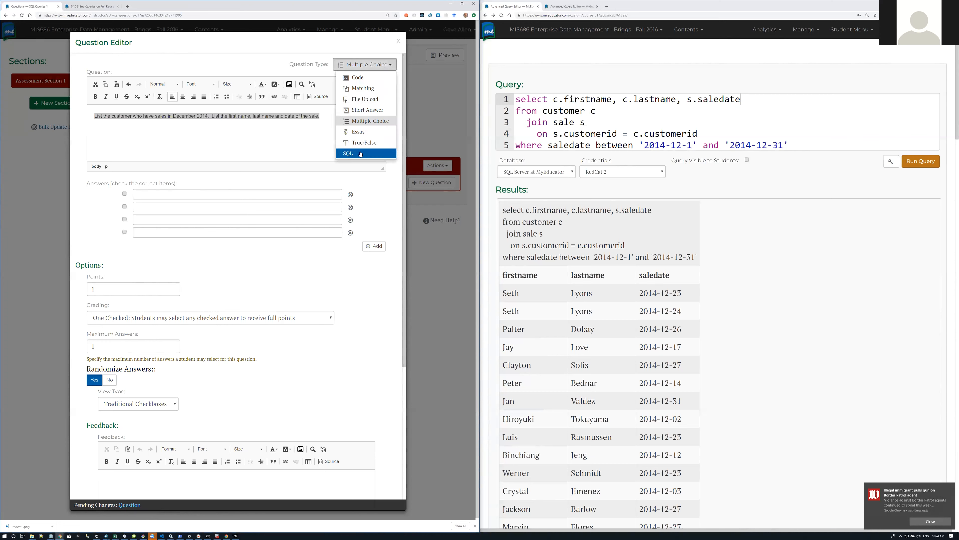
pyautogui.click(360, 154)
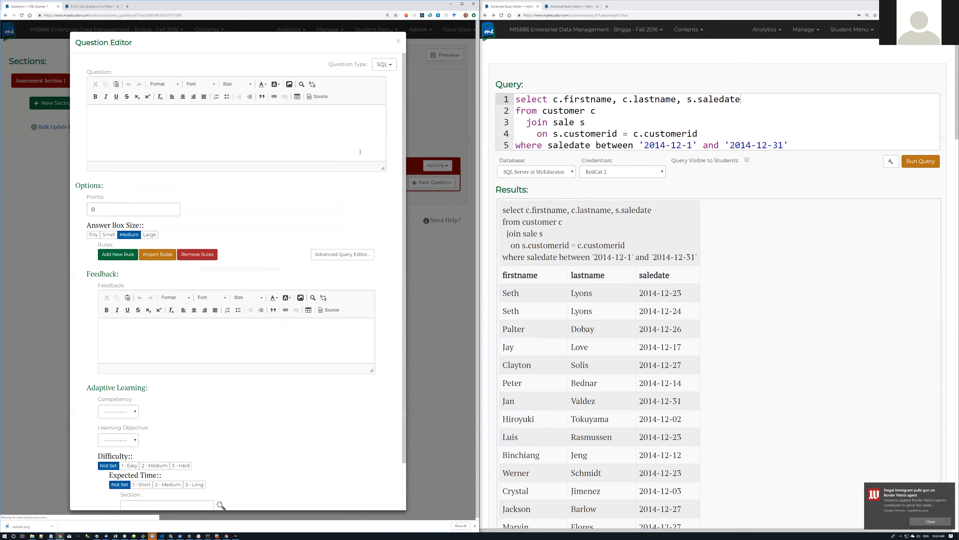
pyautogui.hotkey('ctrl', 'v')
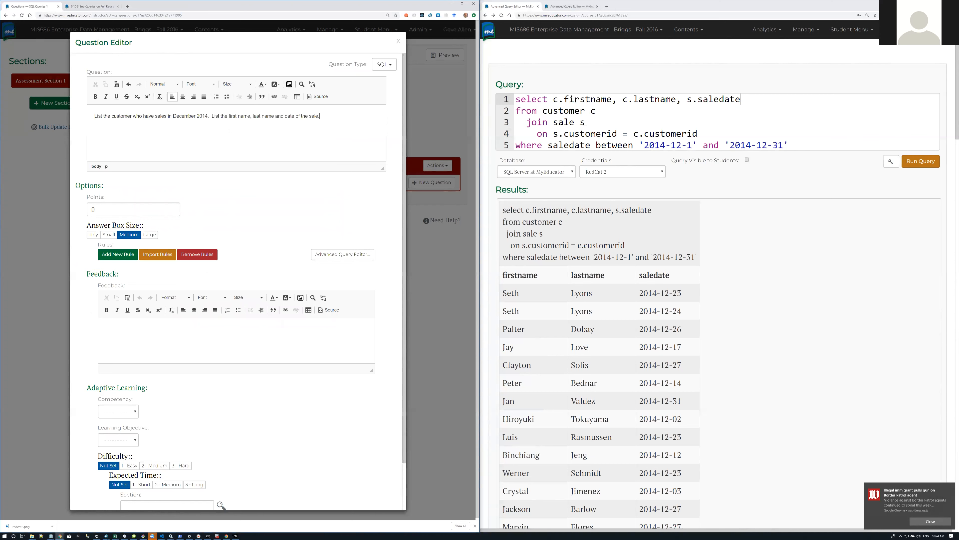
pyautogui.moveTo(95, 209); pyautogui.dragTo(83, 209)
pyautogui.write('10')
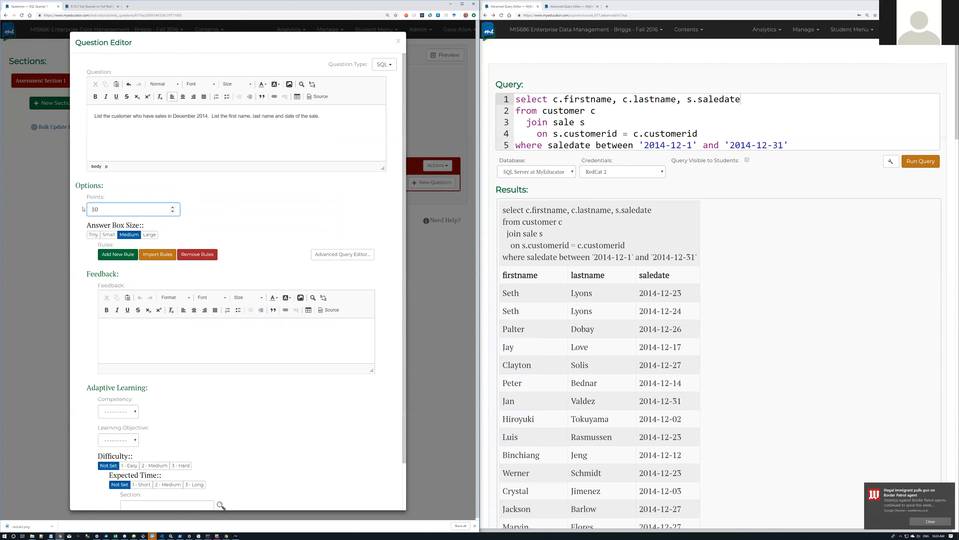
pyautogui.click(115, 255)
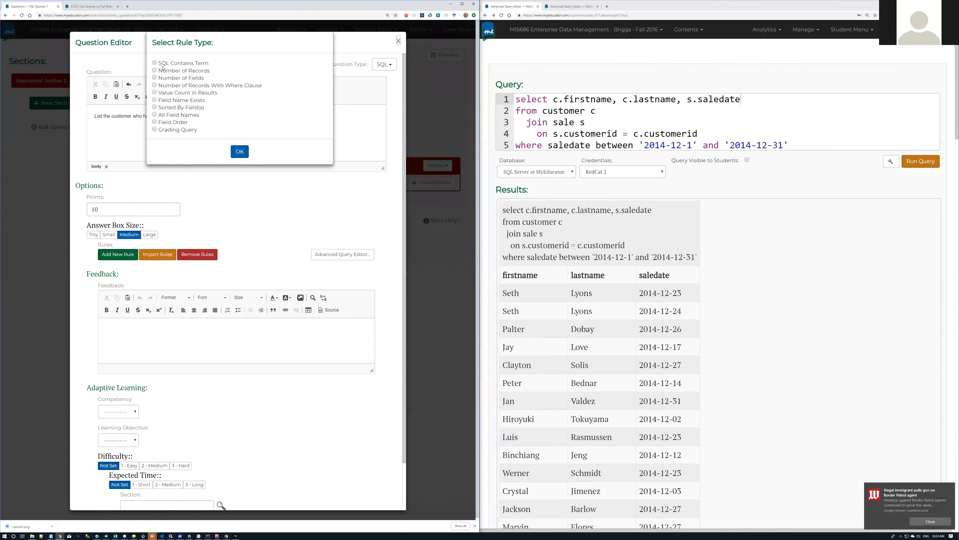
# Step: Add an SQL Contains Term rule requiring 'customer', not case sensitive
pyautogui.click(154, 63)
pyautogui.click(241, 151)
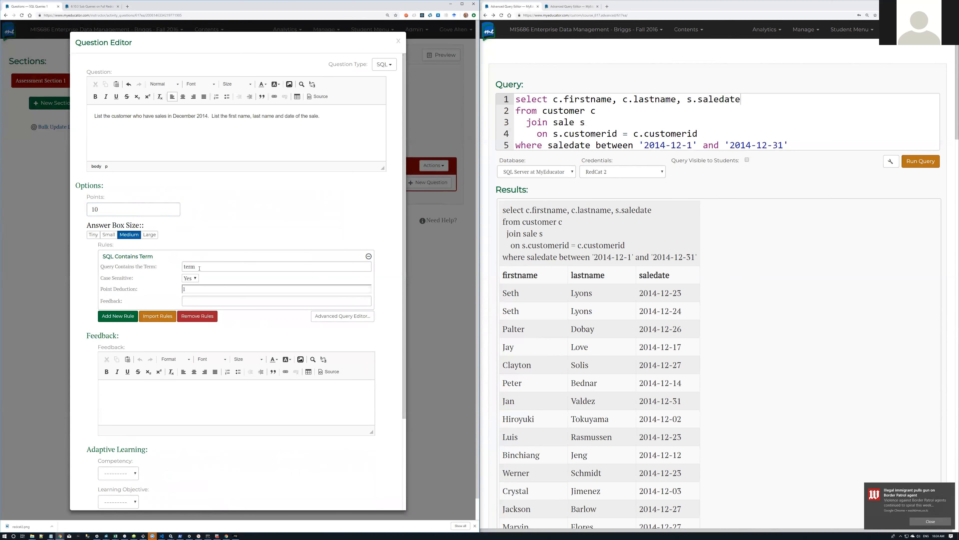
pyautogui.moveTo(208, 267); pyautogui.dragTo(183, 266)
pyautogui.write('csut')
pyautogui.write('tomer')
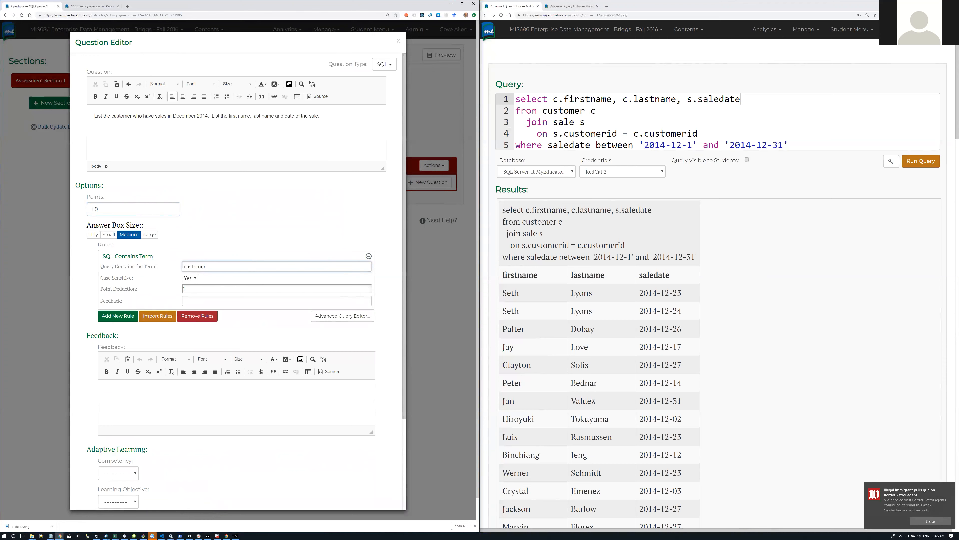
pyautogui.click(190, 277)
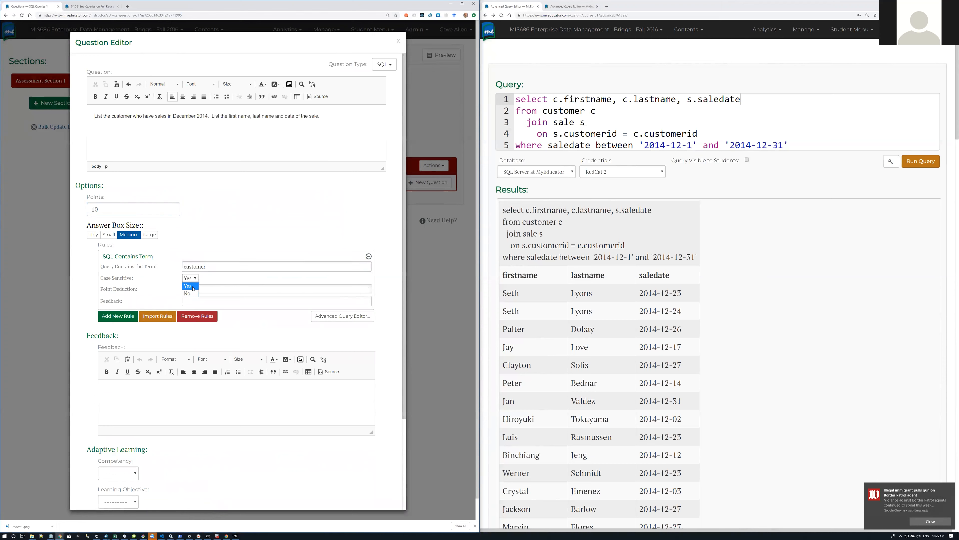
pyautogui.click(191, 292)
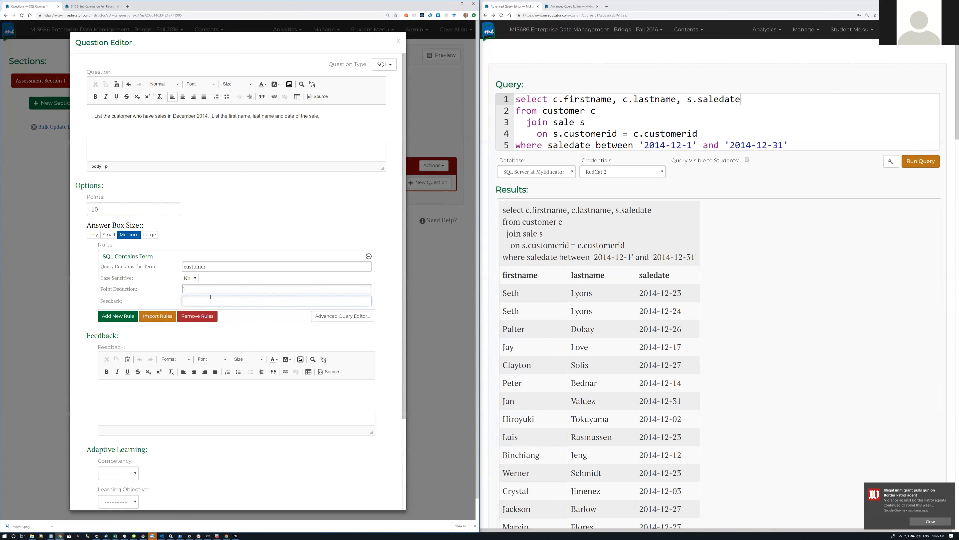
pyautogui.click(120, 317)
# Step: Add a second Contains Term rule for 'sale' with feedback 'Query does not reference the SALE table'
pyautogui.click(119, 316)
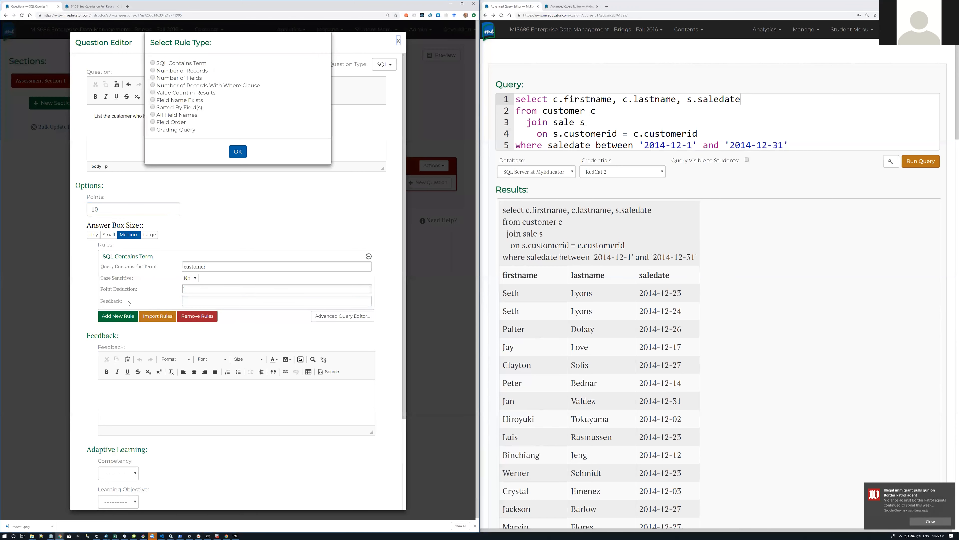
pyautogui.click(157, 63)
pyautogui.click(238, 151)
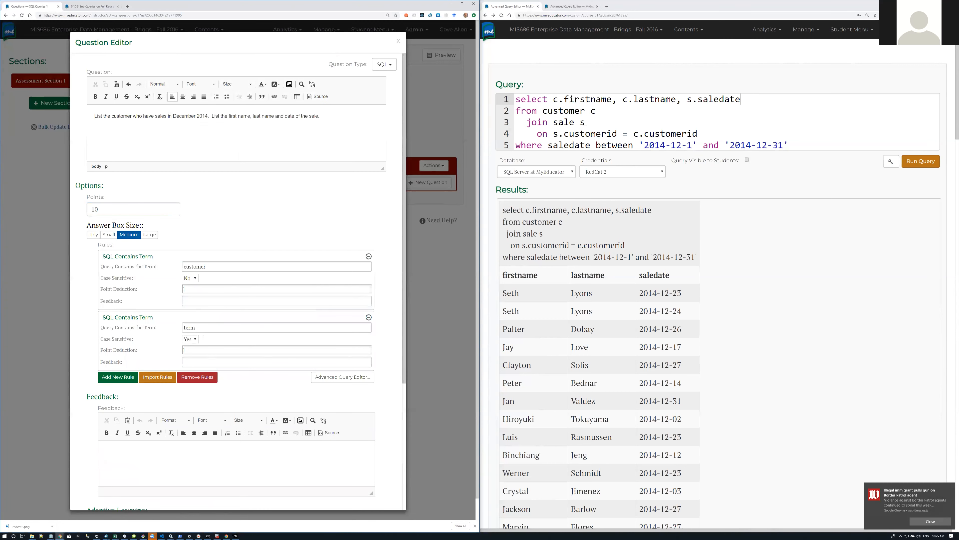
pyautogui.click(200, 327)
pyautogui.write('sale')
pyautogui.write('Quer')
pyautogui.write('ry does n')
pyautogui.write('ot re')
pyautogui.write('fernce the ')
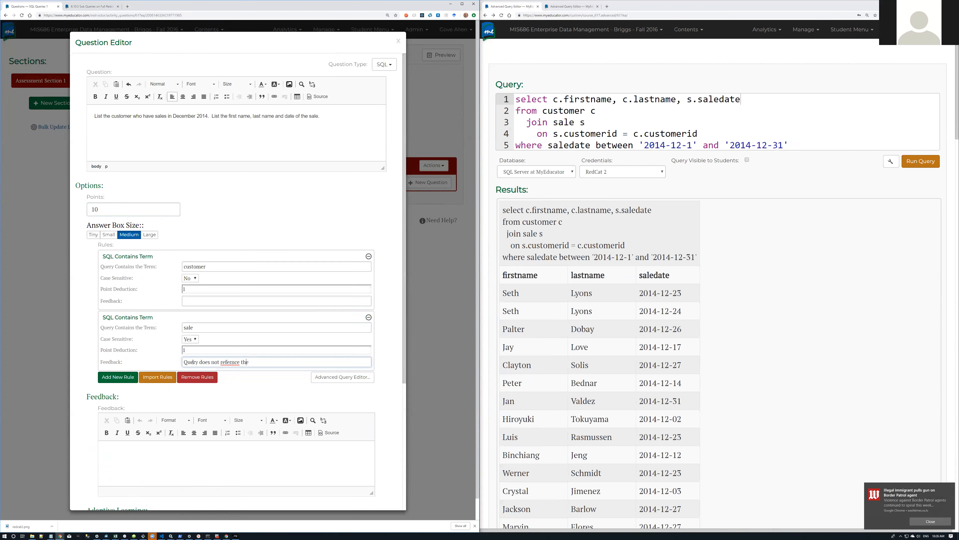
pyautogui.write('eSALE table')
pyautogui.moveTo(595, 144); pyautogui.dragTo(634, 144)
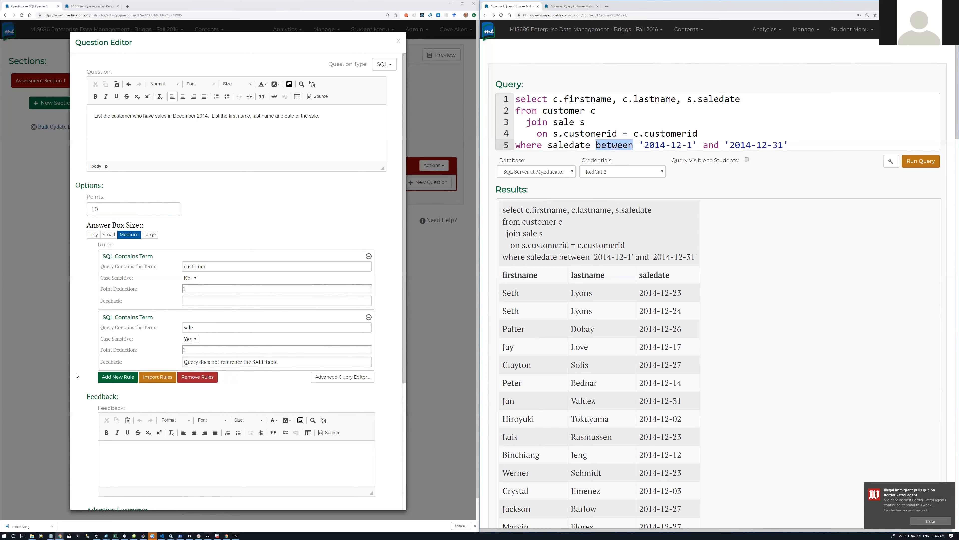
pyautogui.click(117, 377)
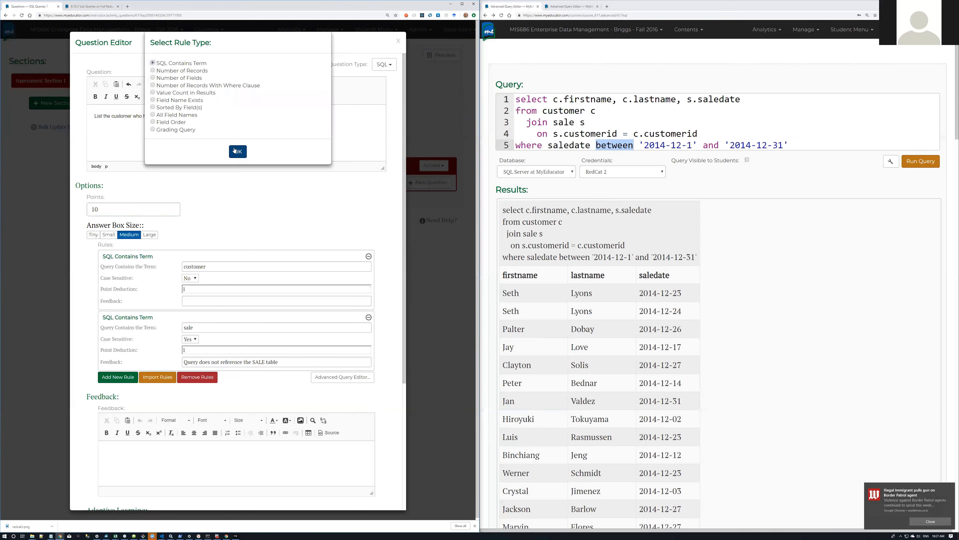
# Step: Add a third Contains Term rule for 'between', with feedback that BETWEEN is required but missing
pyautogui.click(234, 151)
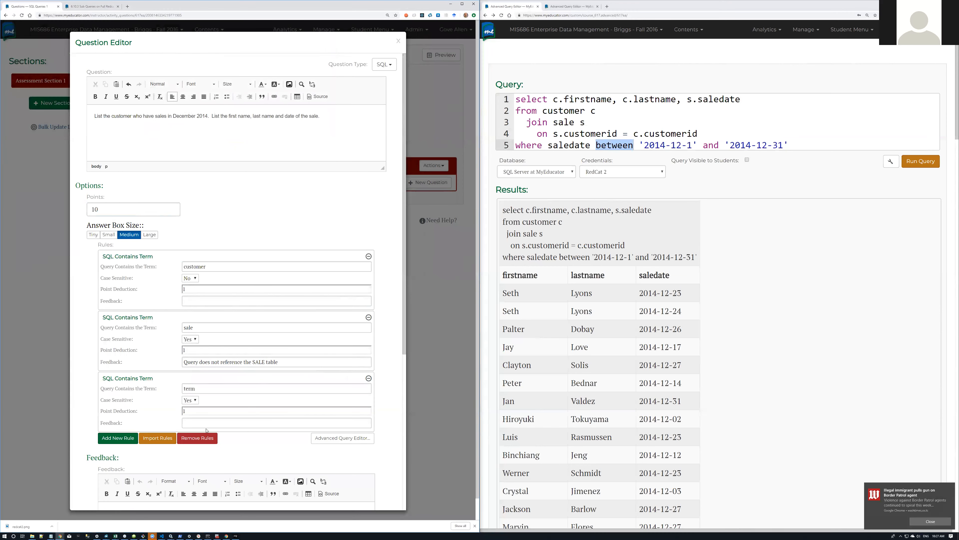
pyautogui.click(163, 388)
pyautogui.write('betwee')
pyautogui.write('n')
pyautogui.write('The question ')
pyautogui.write('re')
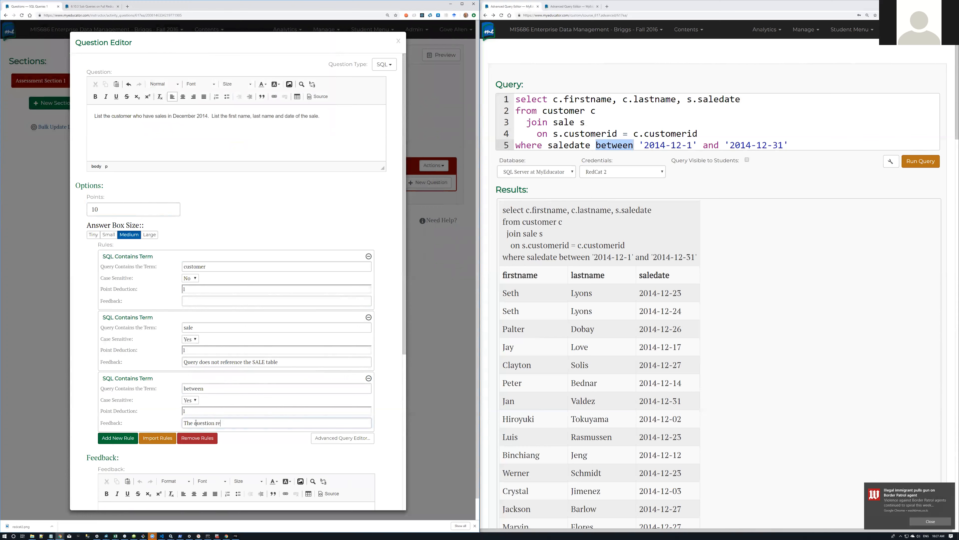
pyautogui.write('quires you to ')
pyautogui.write('use BETWEE')
pyautogui.write('N in the query')
pyautogui.write(', and')
pyautogui.press('BackSpace')
pyautogui.press('BackSpace')
pyautogui.press('BackSpace')
pyautogui.write('THe')
pyautogui.press('BackSpace')
pyautogui.press('BackSpace')
pyautogui.press('BackSpace')
pyautogui.press('BackSpace')
pyautogui.write('That keyword is not in the')
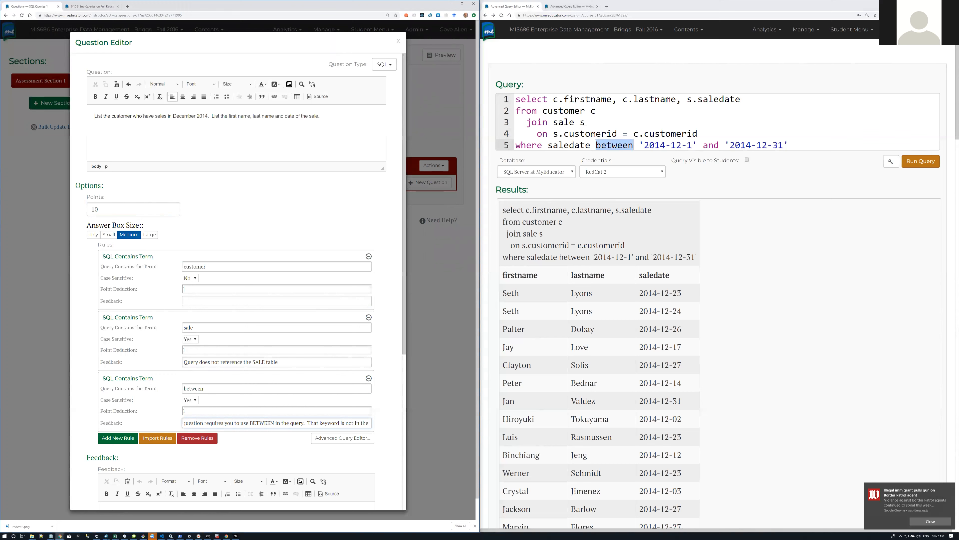
pyautogui.write(' youe')
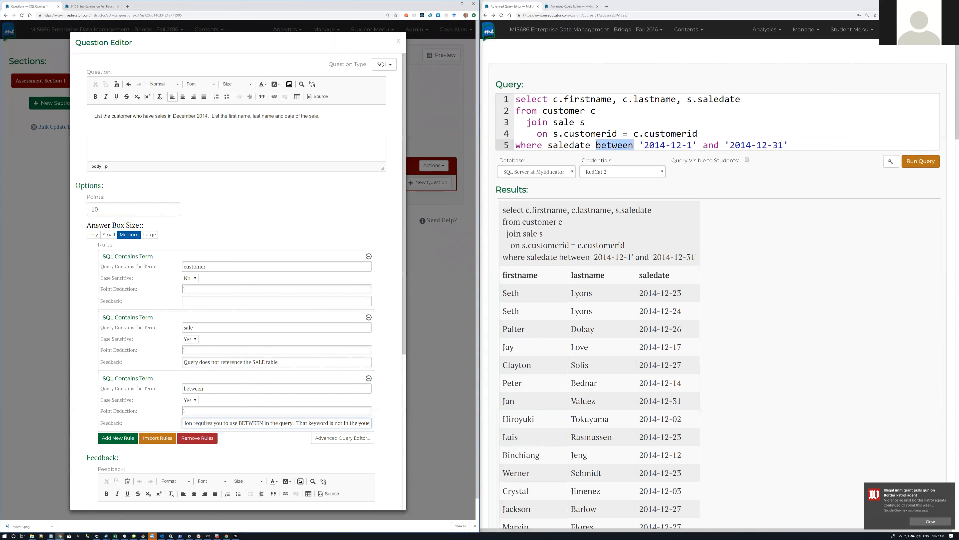
pyautogui.press('BackSpace')
pyautogui.press('BackSpace')
pyautogui.write('quyry you pro')
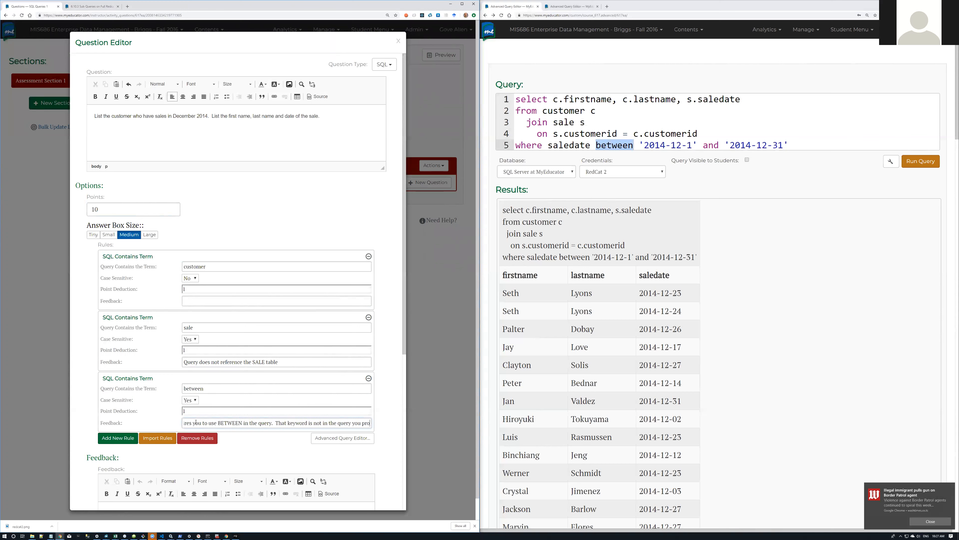
pyautogui.write('vided.')
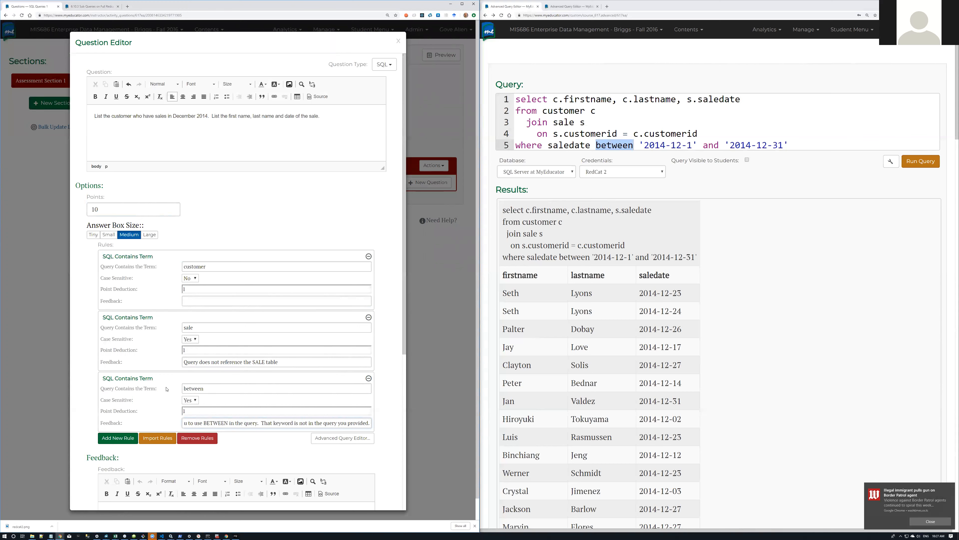
# Step: Reword the question to begin 'Using the BETWEEN keyword, list the customer…'
pyautogui.click(342, 115)
pyautogui.press('Delete')
pyautogui.write('Using the ')
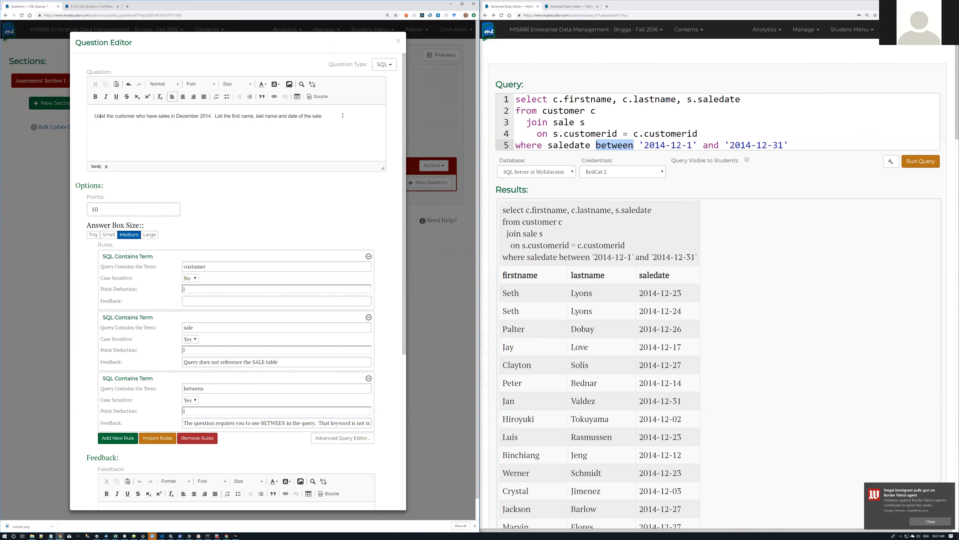
pyautogui.write('BET')
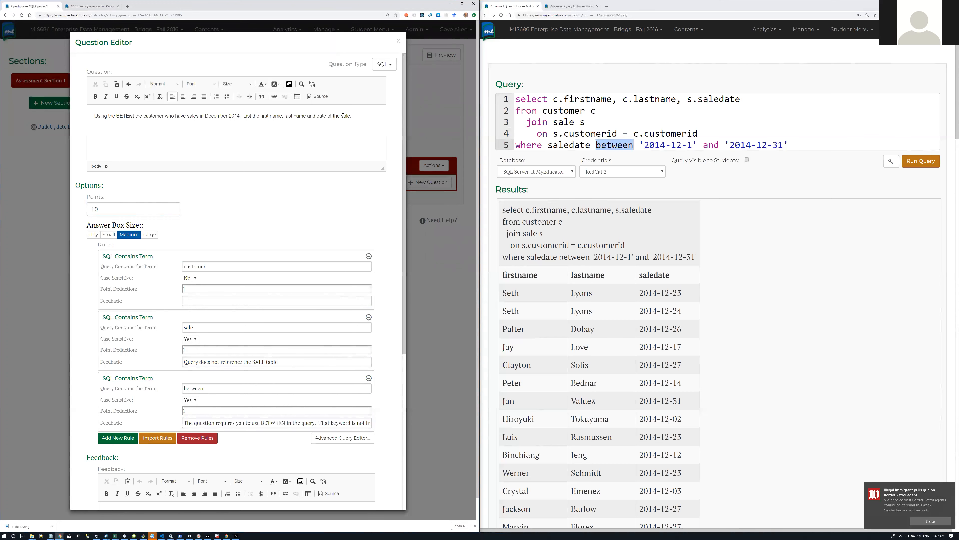
pyautogui.write('WEEN keywiord')
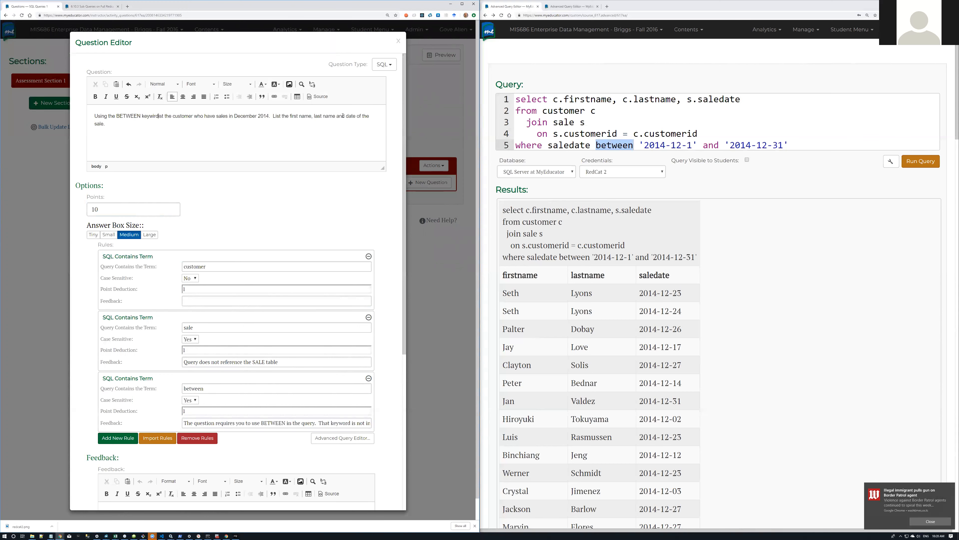
pyautogui.press('BackSpace')
pyautogui.press('BackSpace')
pyautogui.press('BackSpace')
pyautogui.press('BackSpace')
pyautogui.press('BackSpace')
pyautogui.write('ord, l')
pyautogui.press('BackSpace')
pyautogui.press('BackSpace')
pyautogui.press('BackSpace')
pyautogui.write(', l')
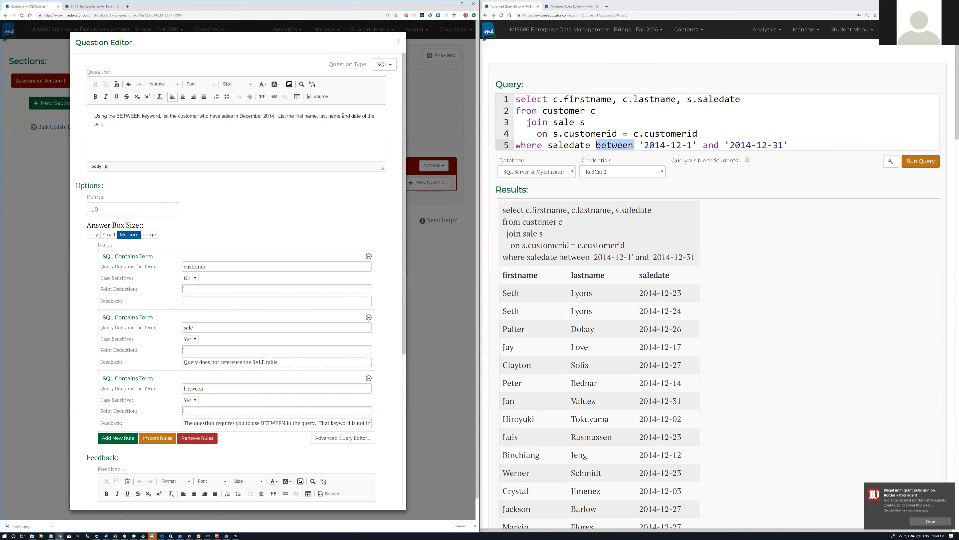
pyautogui.click(151, 116)
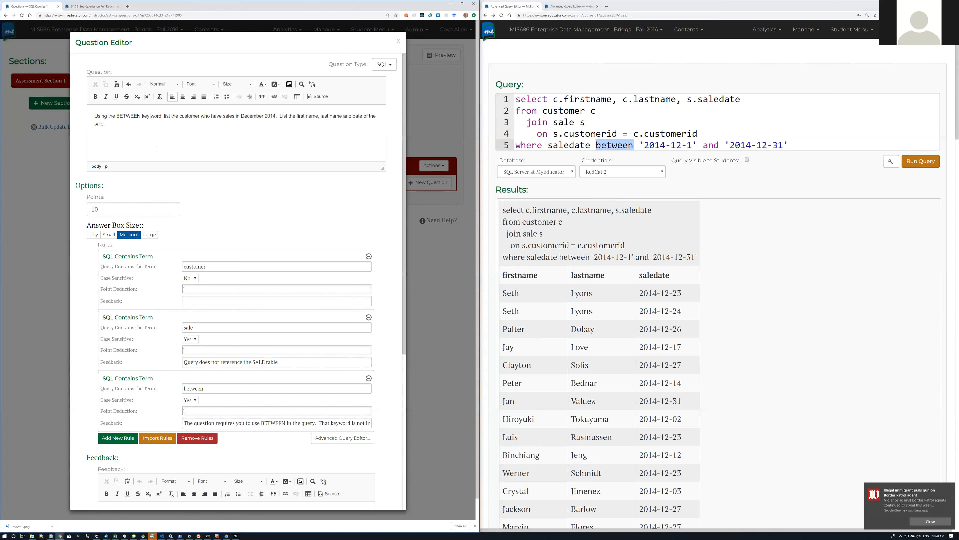
pyautogui.press('BackSpace')
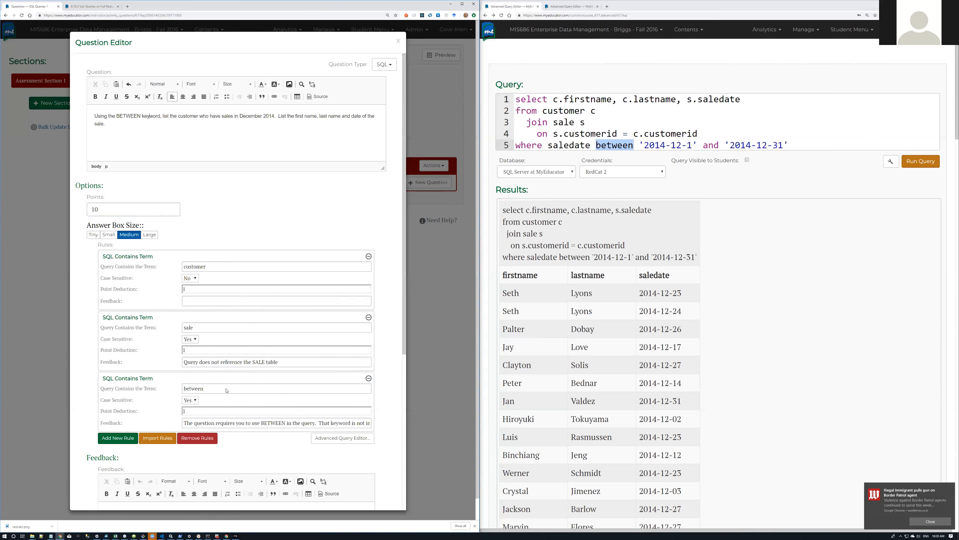
pyautogui.moveTo(210, 389); pyautogui.dragTo(183, 390)
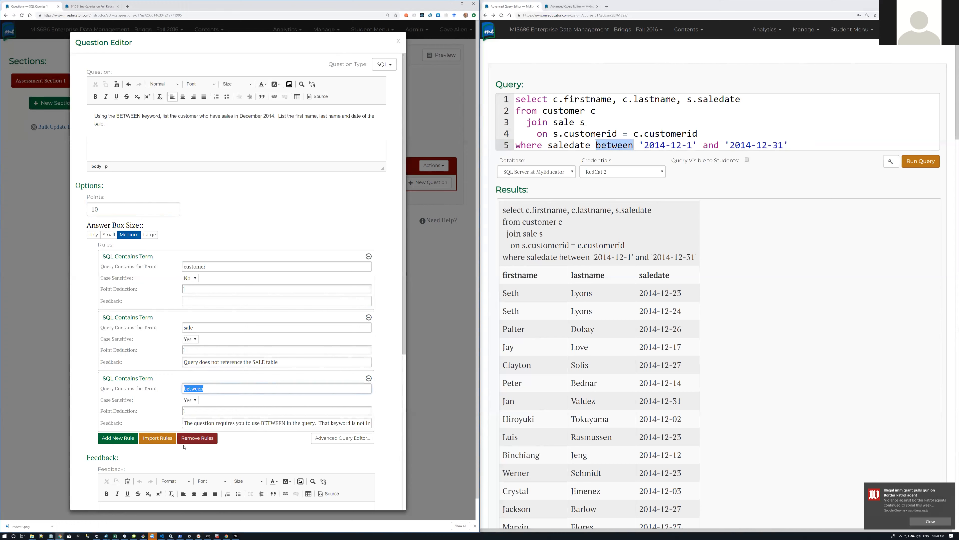
# Step: Add a fourth grading rule, Number of Records expecting 1, then open the query editor preferences
pyautogui.click(124, 440)
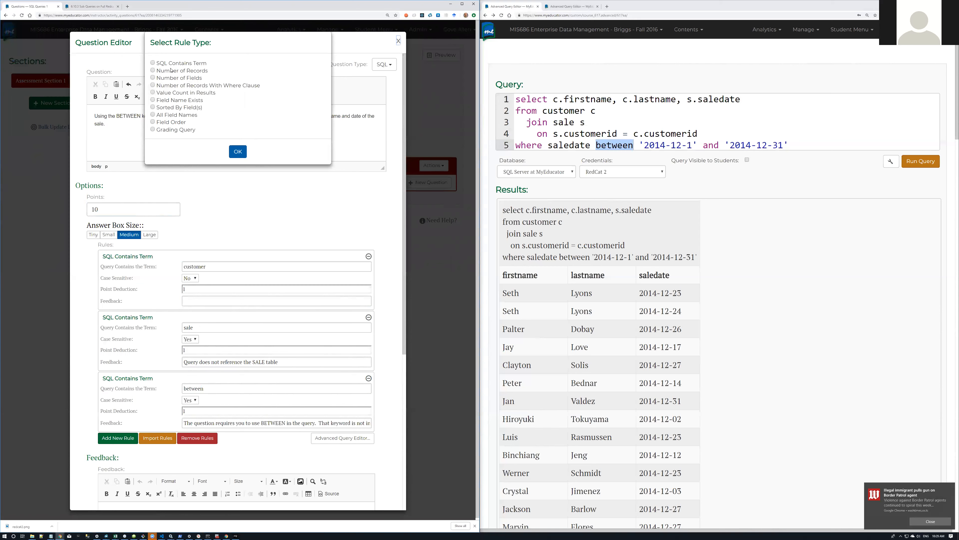
pyautogui.click(152, 70)
pyautogui.click(237, 151)
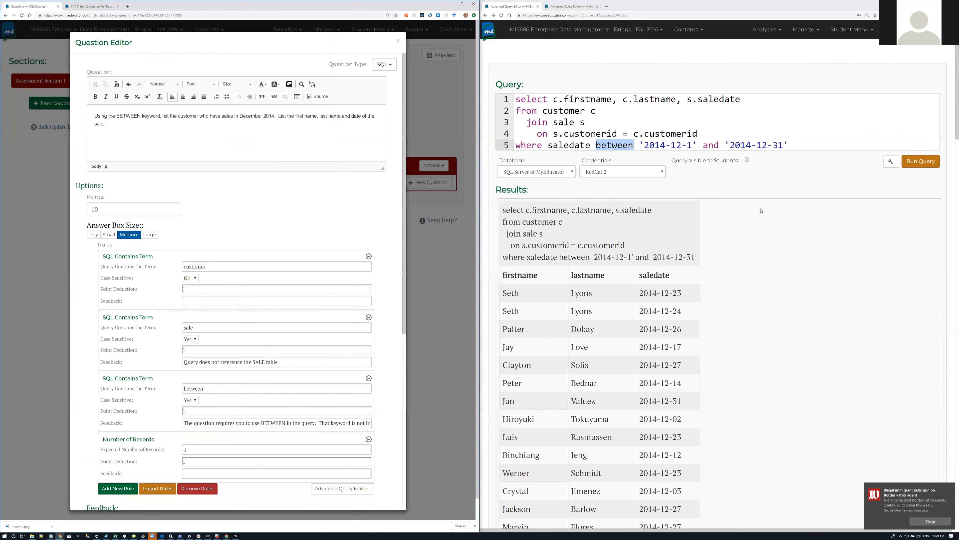
pyautogui.scroll(-7, 761, 211)
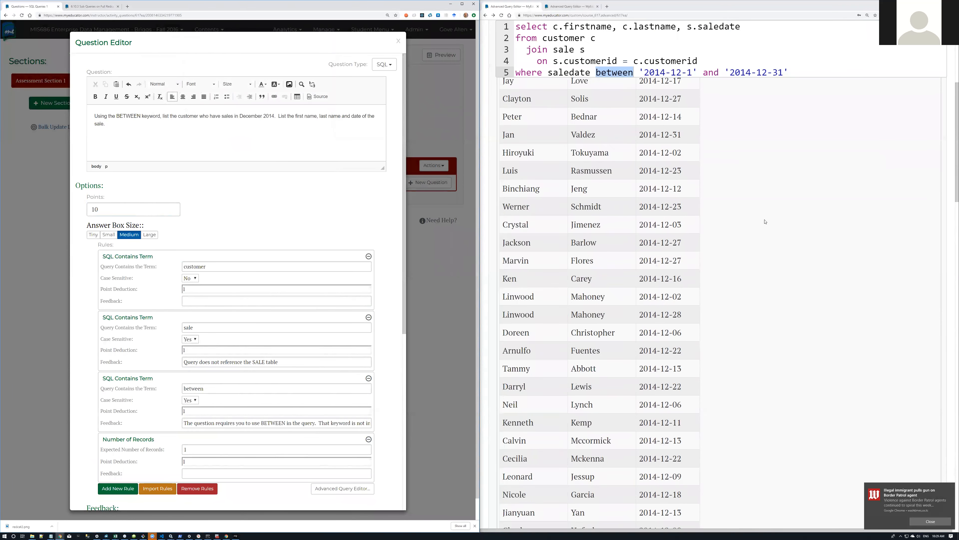
pyautogui.scroll(7, 764, 221)
pyautogui.click(891, 166)
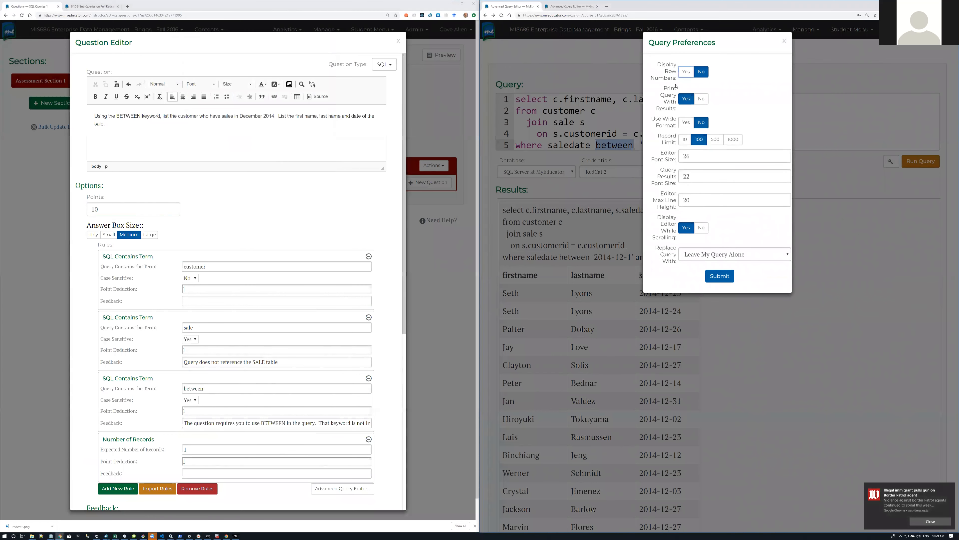
# Step: Turn on Display Row Numbers in the query preferences and return to the editor
pyautogui.click(686, 72)
pyautogui.click(723, 276)
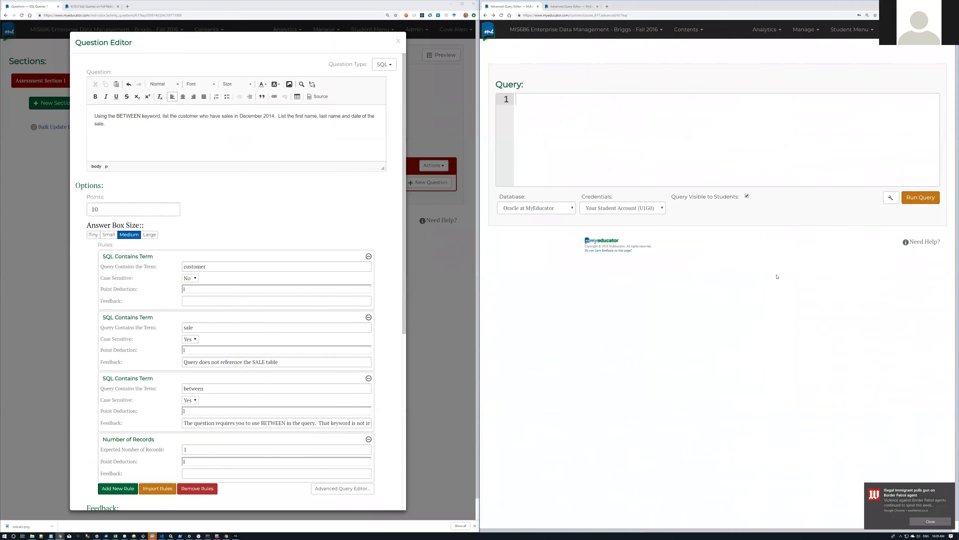
pyautogui.click(485, 15)
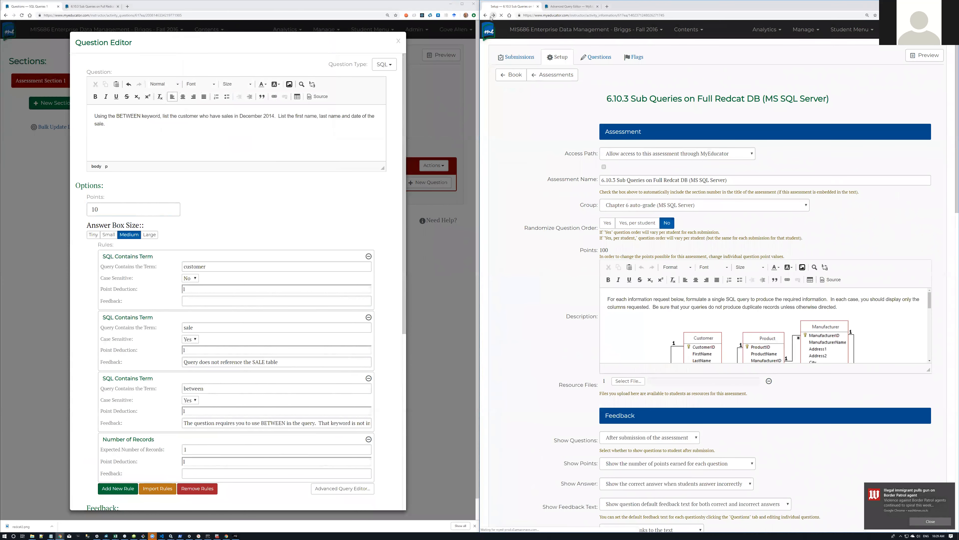
pyautogui.click(493, 15)
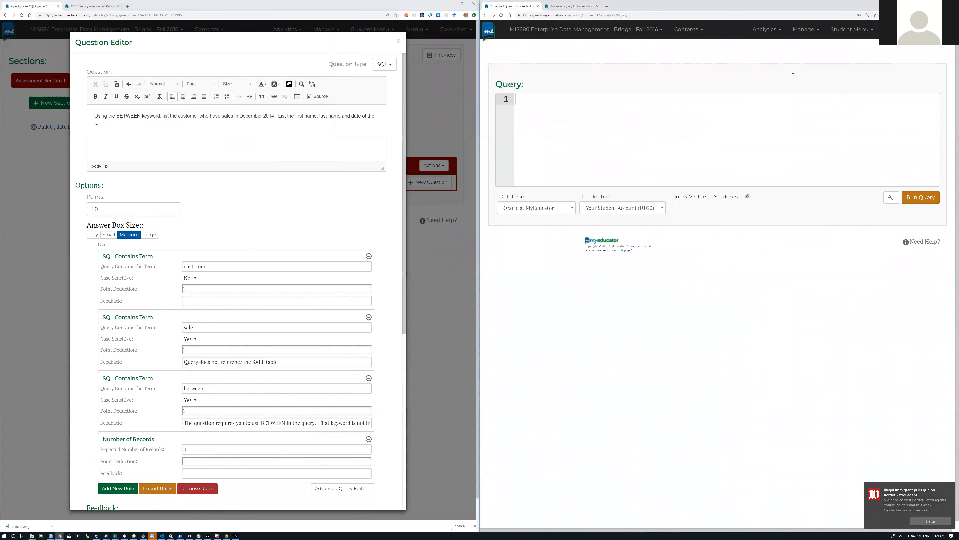
# Step: Switch to the editor tab holding the create table bus script and zoom out twice
pyautogui.click(556, 11)
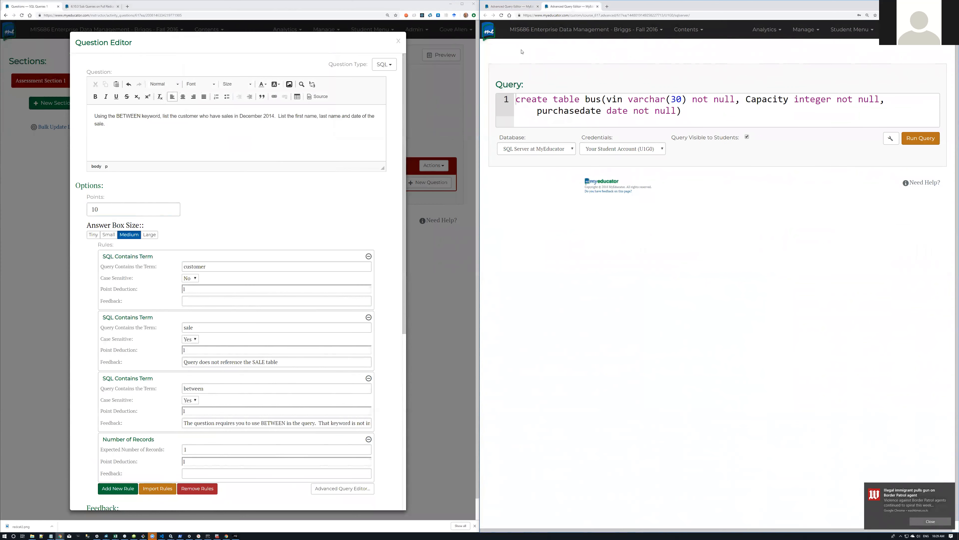
pyautogui.hotkey('ctrl', '-')
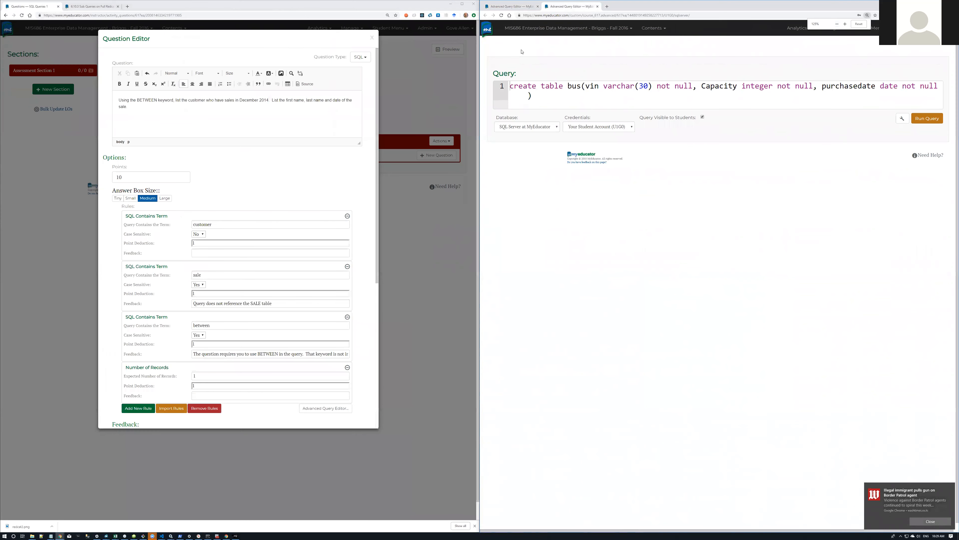
pyautogui.hotkey('ctrl', '-')
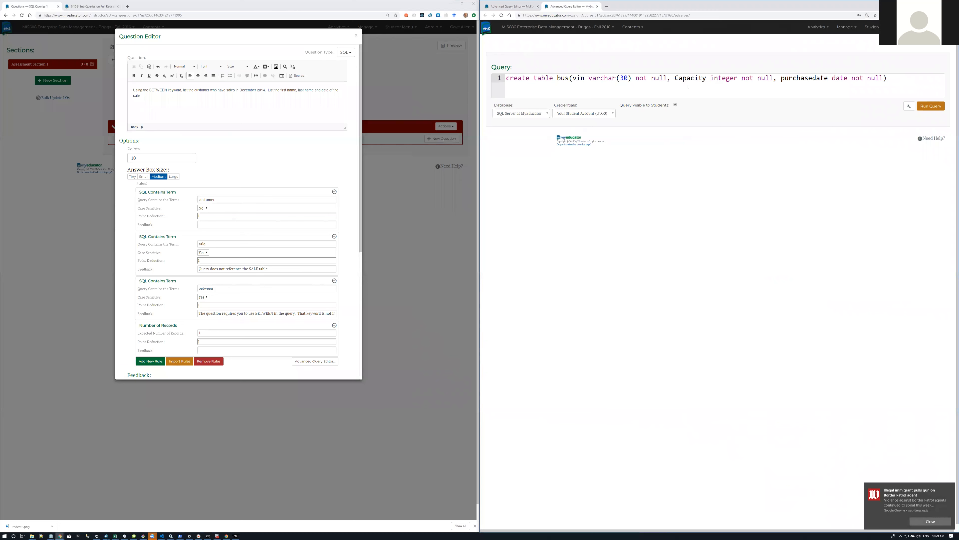
# Step: Open Query History from the Student Menu and view another student's submitted scripts
pyautogui.click(871, 27)
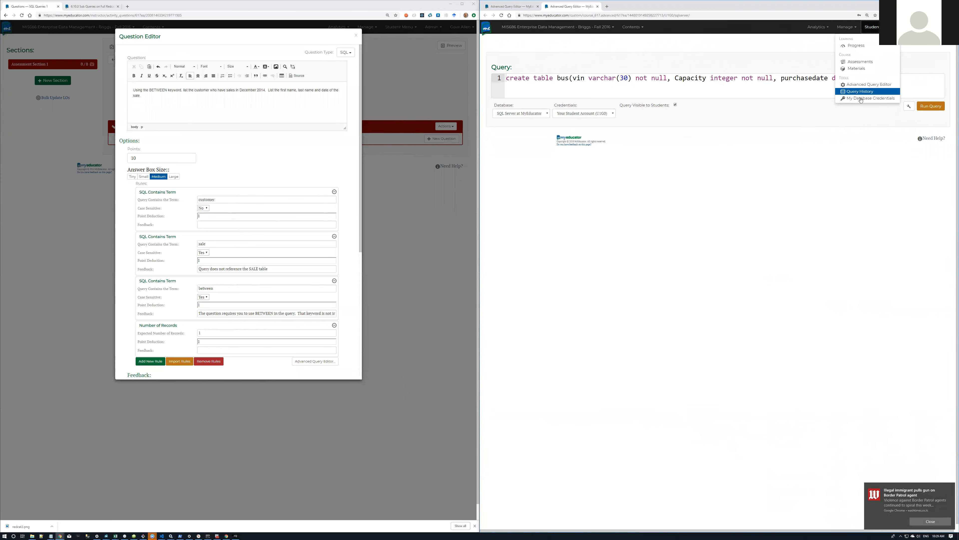
pyautogui.click(860, 90)
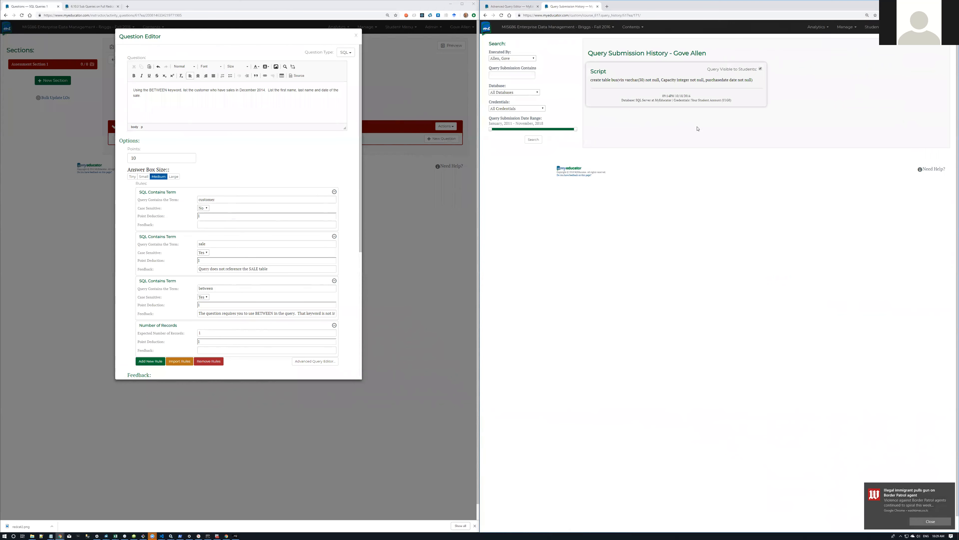
pyautogui.click(533, 58)
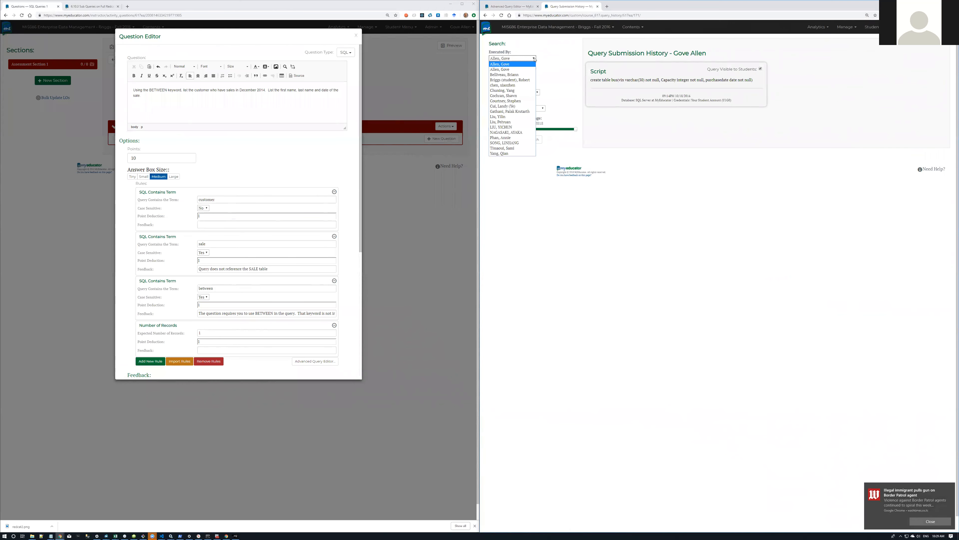
pyautogui.click(515, 70)
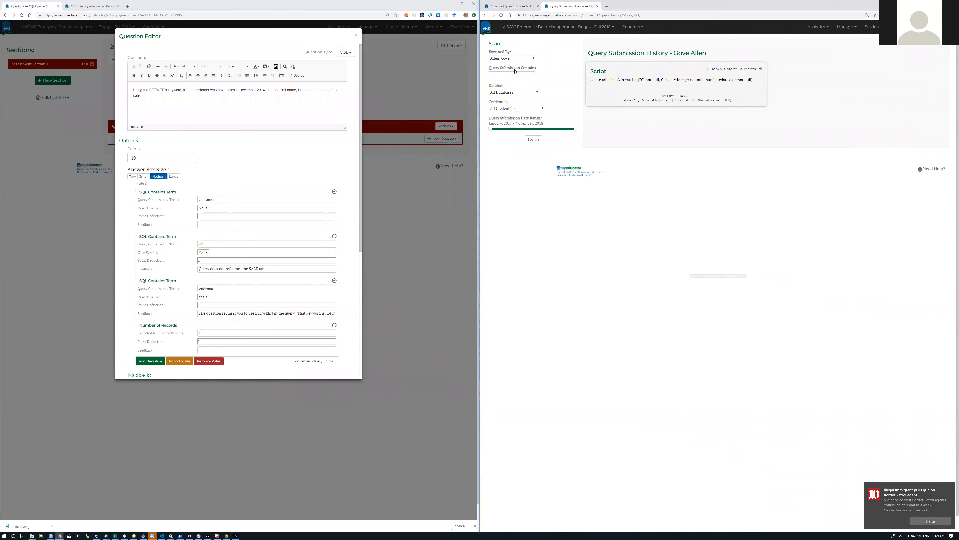
pyautogui.click(534, 58)
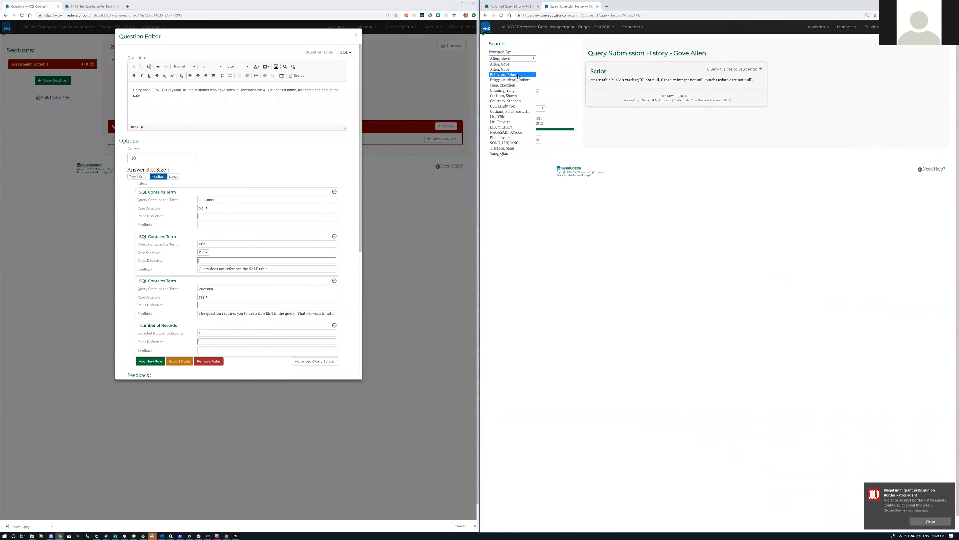
pyautogui.click(518, 76)
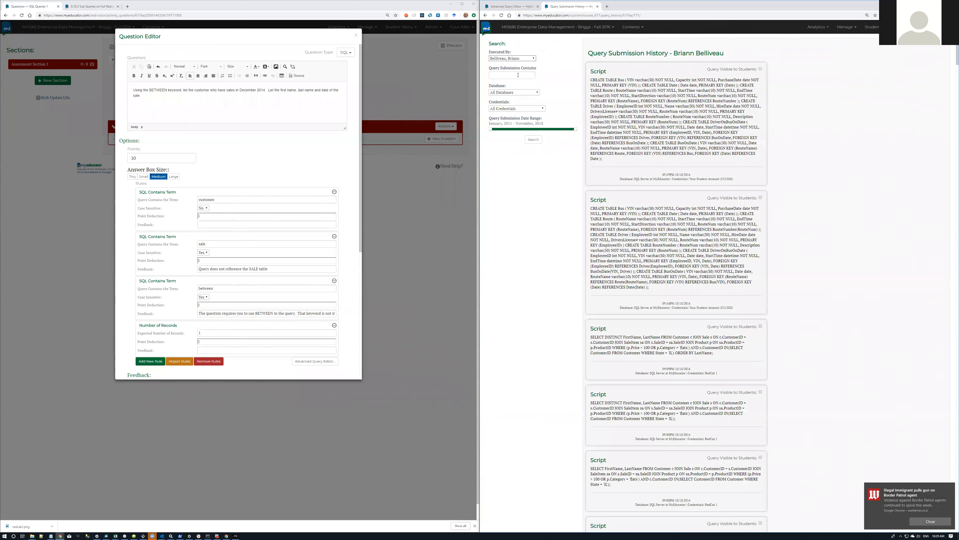
pyautogui.click(534, 59)
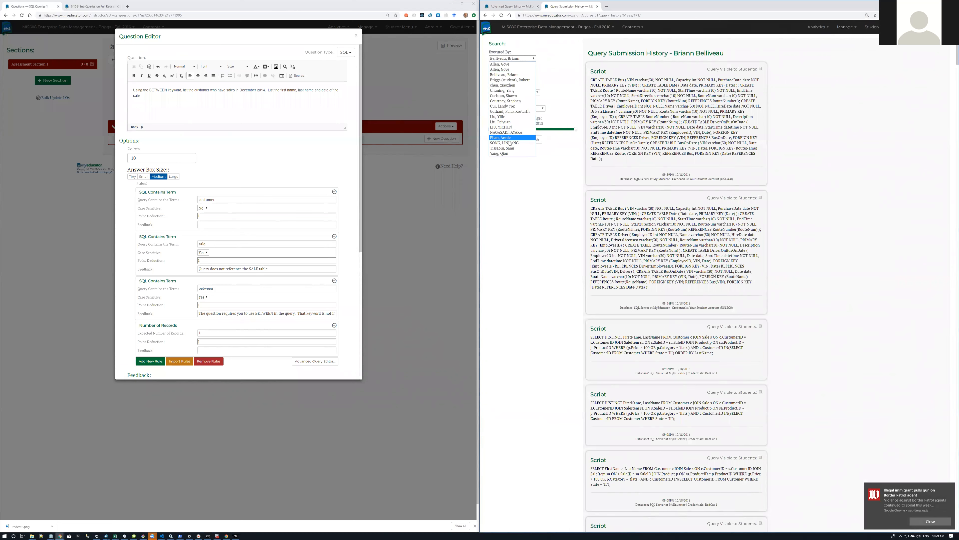
pyautogui.click(517, 69)
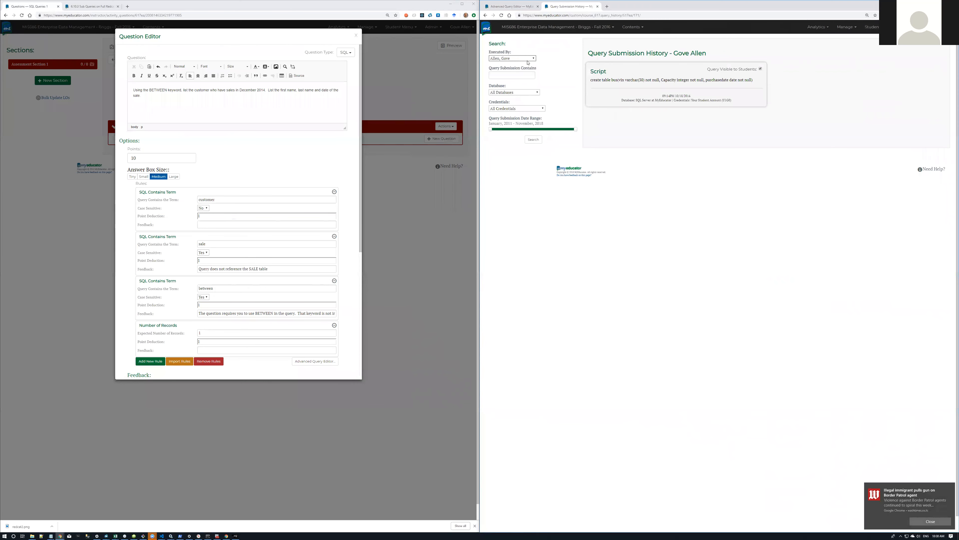
# Step: Browse more students in Executed By, ending on the first user's create table bus script
pyautogui.click(535, 60)
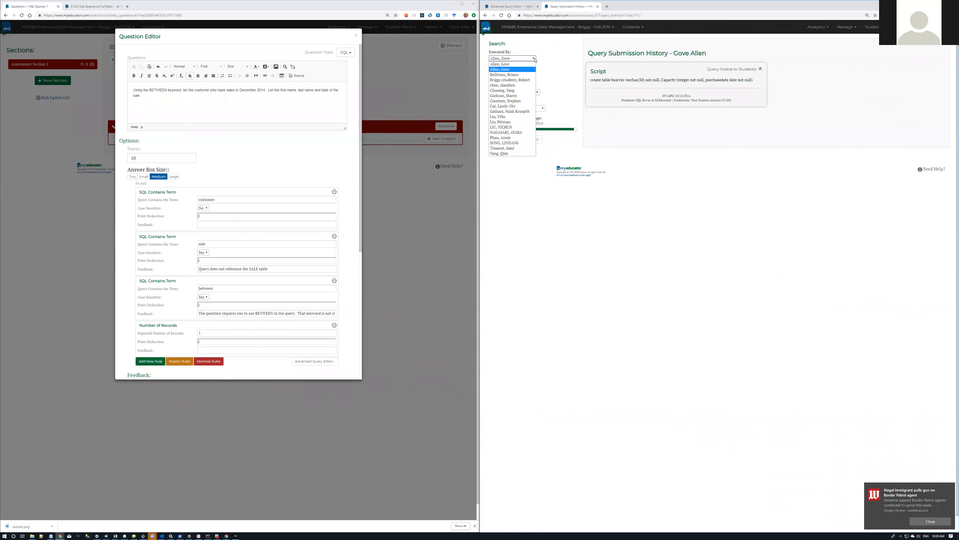
pyautogui.click(522, 65)
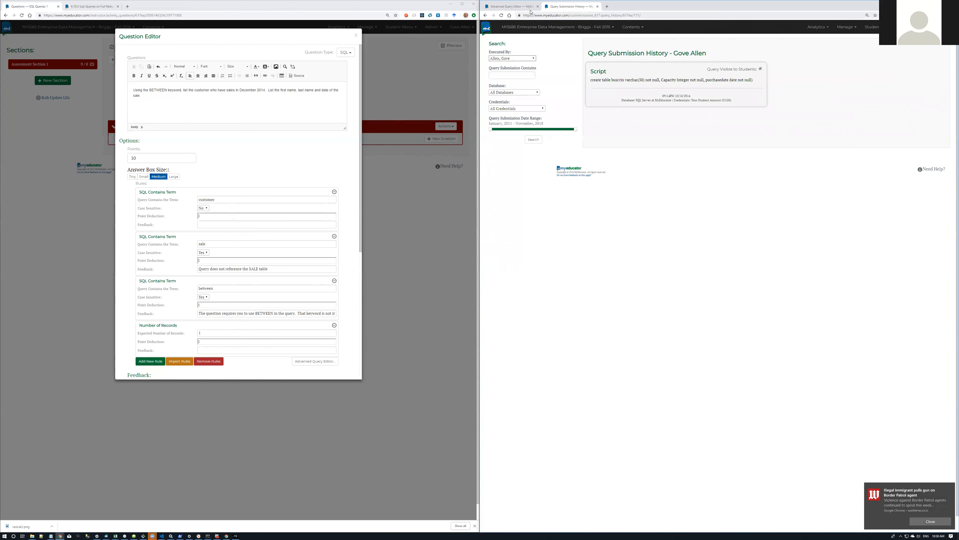
pyautogui.click(534, 58)
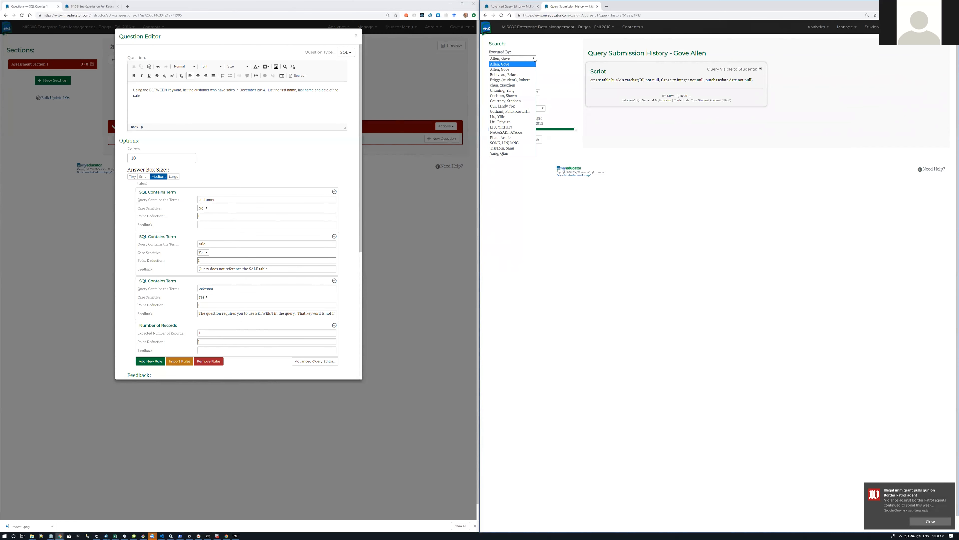
pyautogui.click(523, 82)
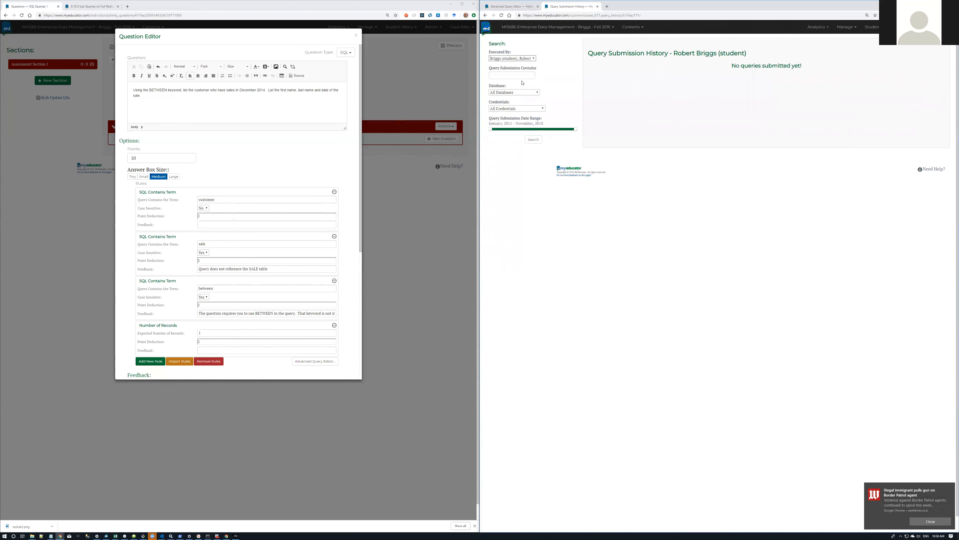
pyautogui.click(534, 58)
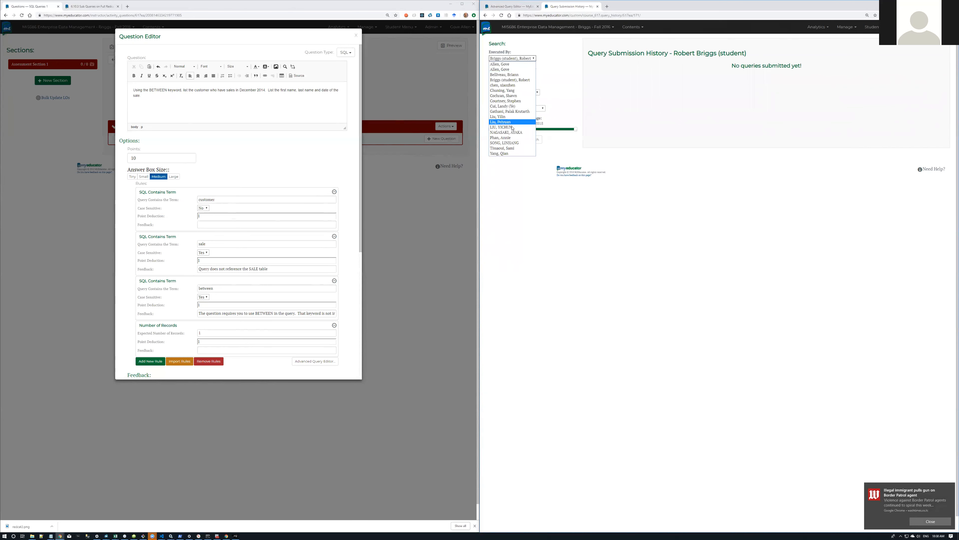
pyautogui.click(512, 143)
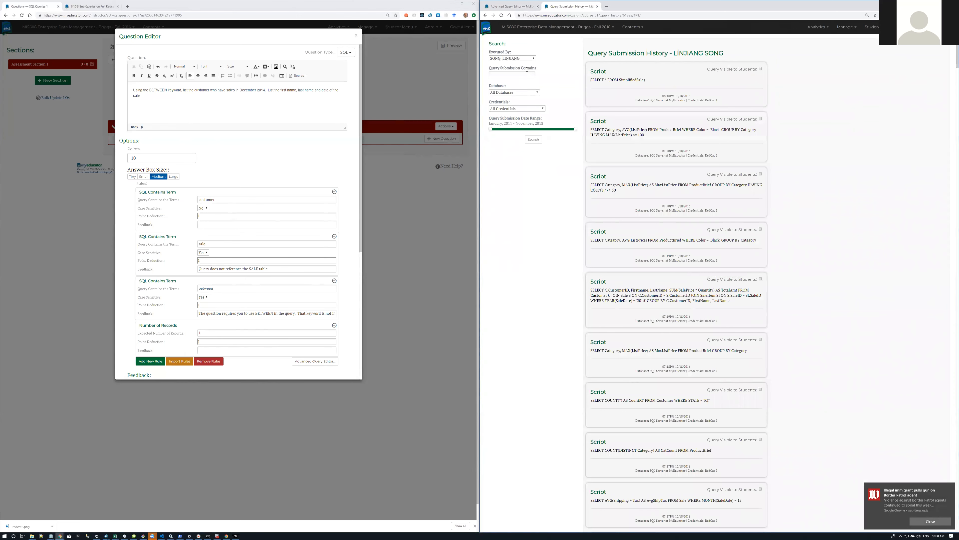
pyautogui.click(533, 59)
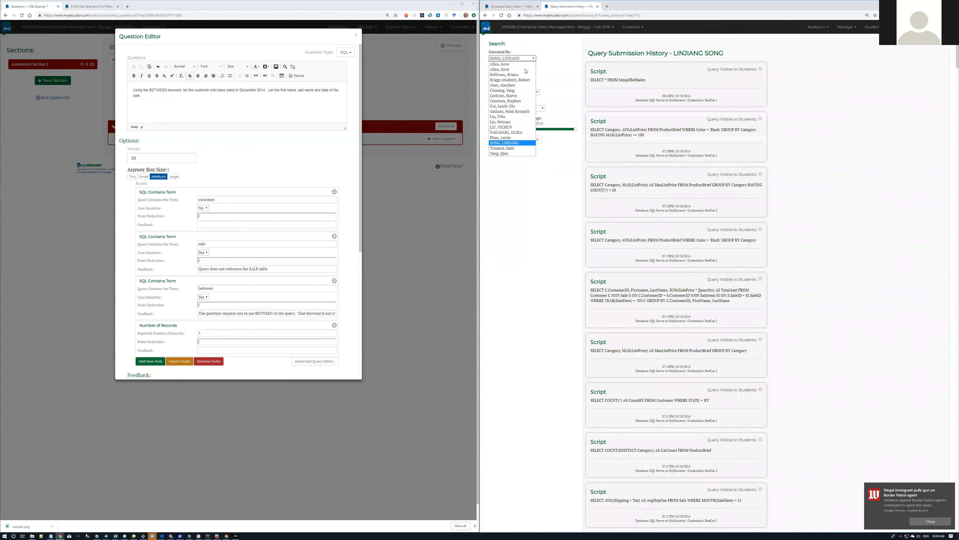
pyautogui.click(515, 101)
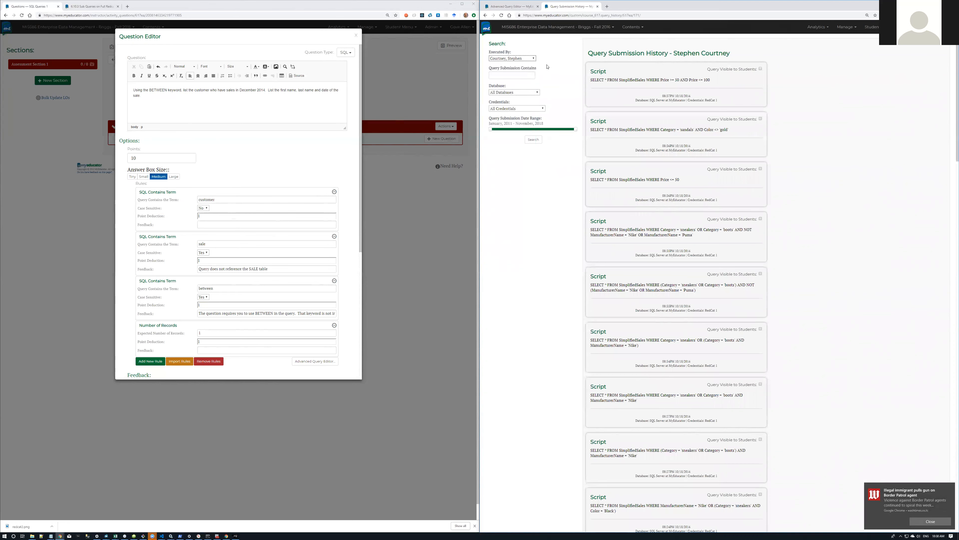
pyautogui.click(534, 59)
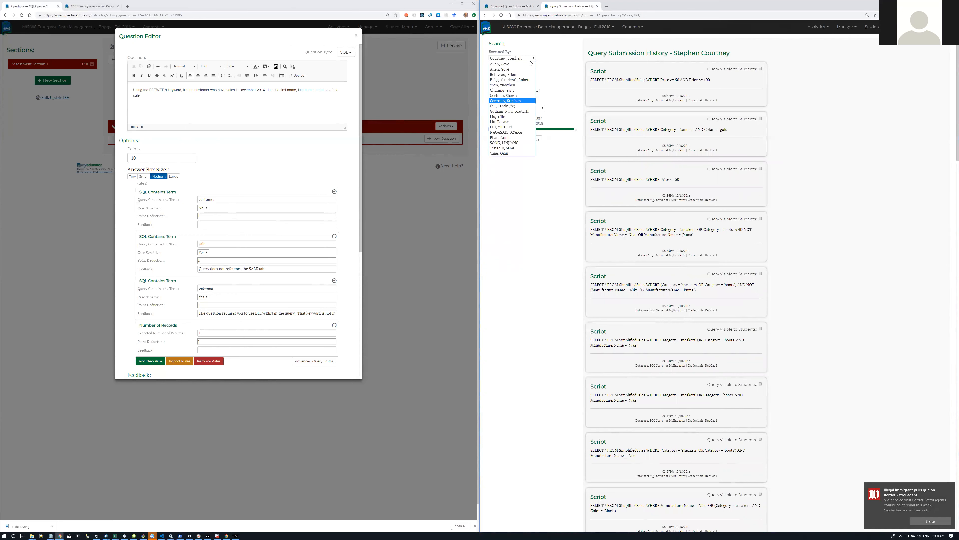
pyautogui.click(523, 66)
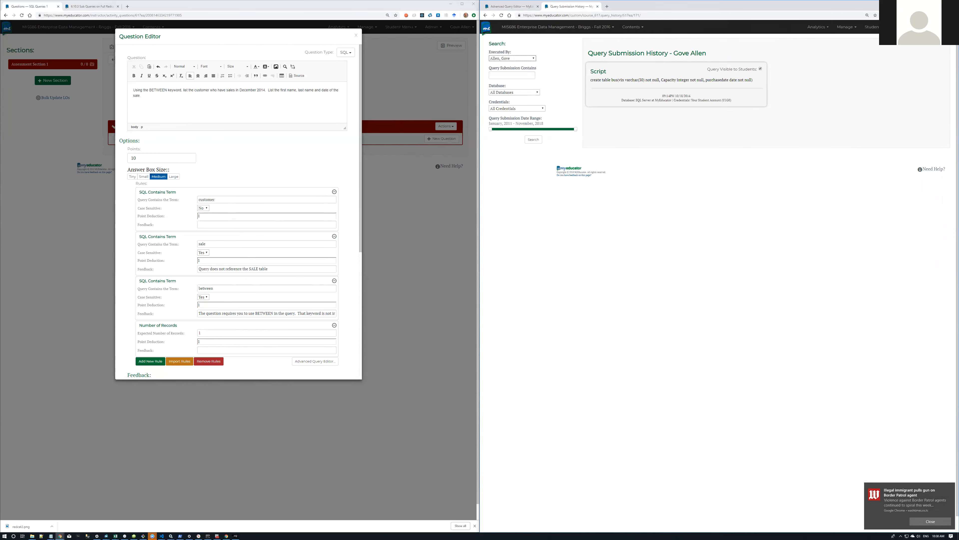
pyautogui.hotkey('alt', 'Tab')
pyautogui.hotkey('alt', 'Tab')
pyautogui.hotkey('alt', 'Tab')
pyautogui.hotkey('alt', 'Tab')
pyautogui.hotkey('alt', 'Tab')
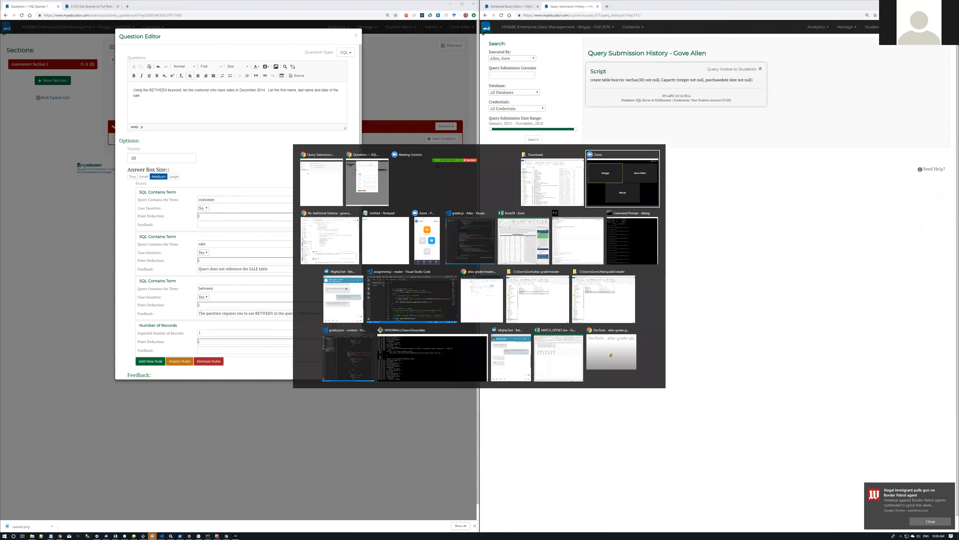
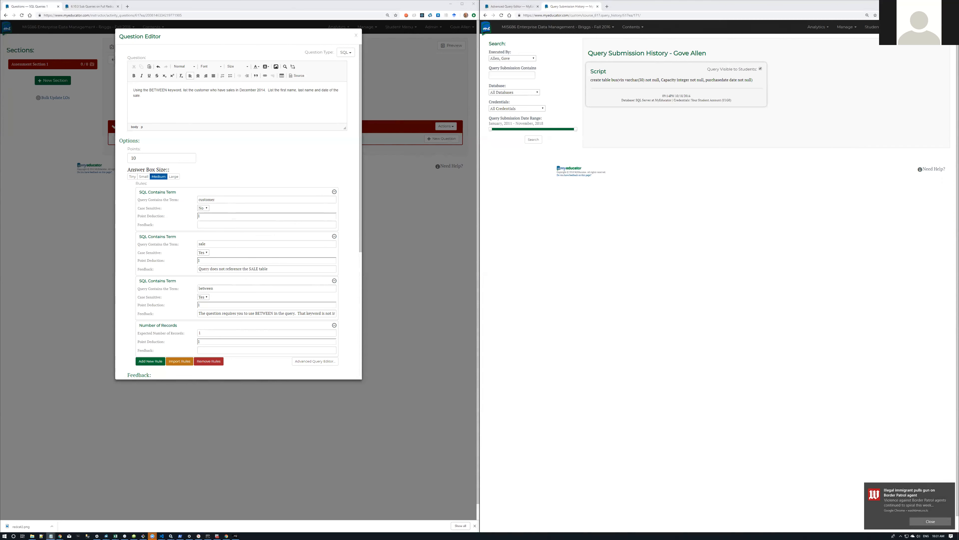
# Step: Finish the Notepad query with WHERE saledate BETWEEN '2014-12-1' AND '2014-12-31' and select it
pyautogui.moveTo(958, 201); pyautogui.dragTo(758, 201)
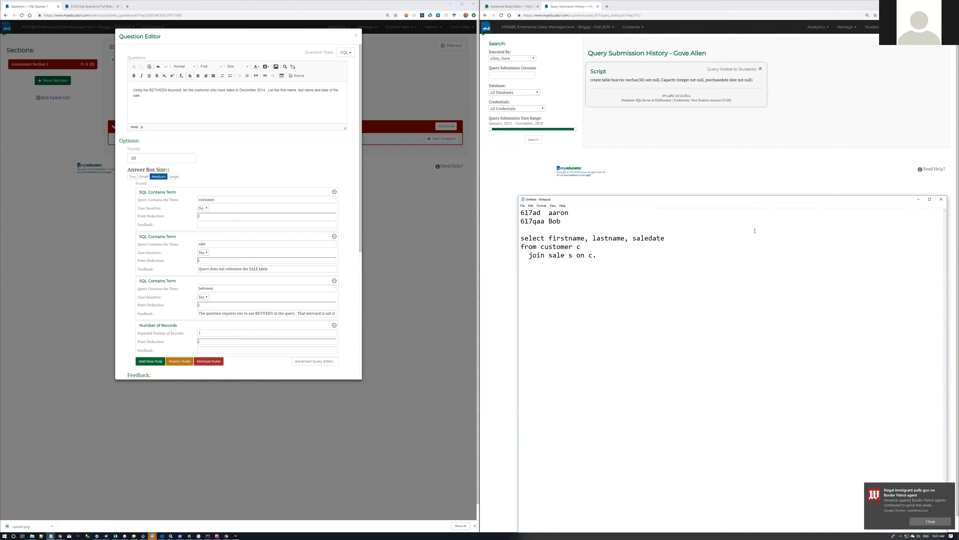
pyautogui.write('ustomerid')
pyautogui.write(' = s.customer')
pyautogui.write('id')
pyautogui.write('where')
pyautogui.write(' saledate b')
pyautogui.write('etw')
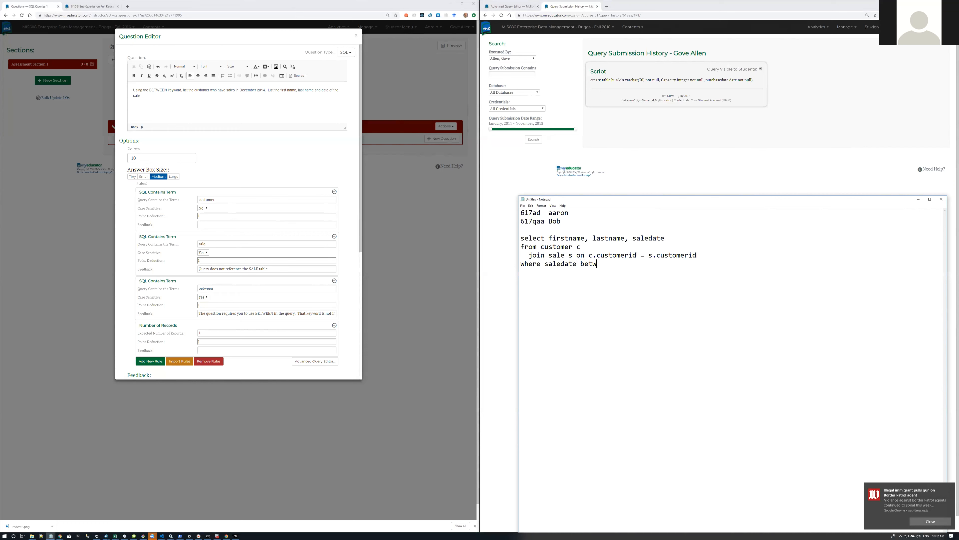
pyautogui.write('een')
pyautogui.write(" ''")
pyautogui.write(" and ''")
pyautogui.write('2014')
pyautogui.write('-')
pyautogui.write('12')
pyautogui.write('-1')
pyautogui.hotkey('shift', 'Left')
pyautogui.hotkey('shift', 'Left')
pyautogui.hotkey('shift', 'Left')
pyautogui.hotkey('shift', 'Left')
pyautogui.hotkey('shift', 'Left')
pyautogui.hotkey('shift', 'Left')
pyautogui.hotkey('shift', 'Left')
pyautogui.hotkey('shift', 'Left')
pyautogui.press('End')
pyautogui.write('2014-12-1')
pyautogui.press('Left')
pyautogui.write('3')
pyautogui.moveTo(744, 267); pyautogui.dragTo(493, 240)
pyautogui.hotkey('ctrl', 'c')
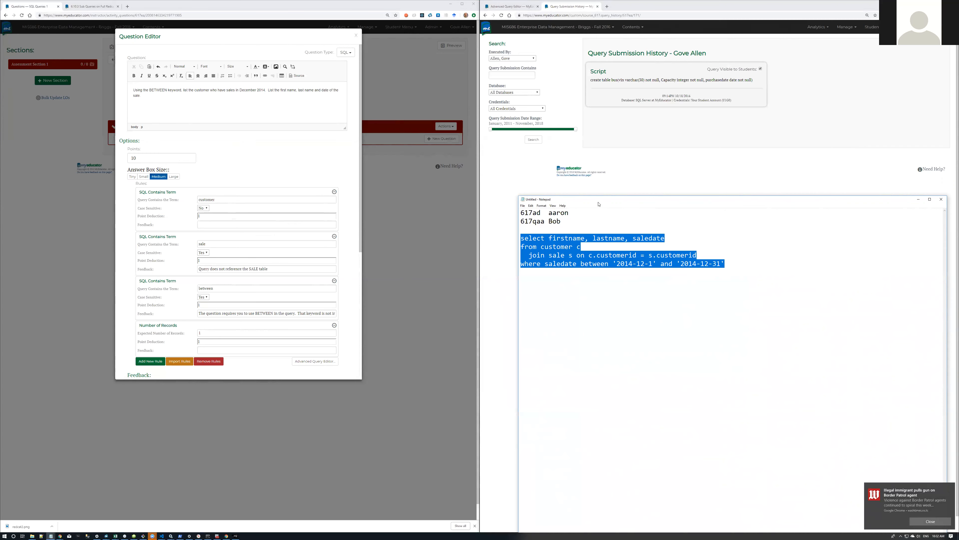
# Step: Paste the query into the Advanced Query Editor on SQL Server with RedCat 2 credentials and run it
pyautogui.click(930, 132)
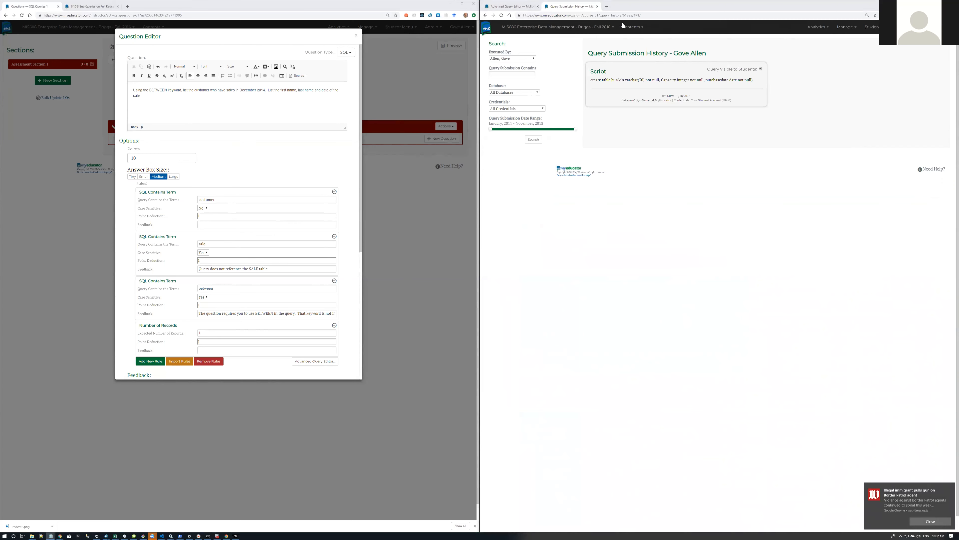
pyautogui.click(512, 6)
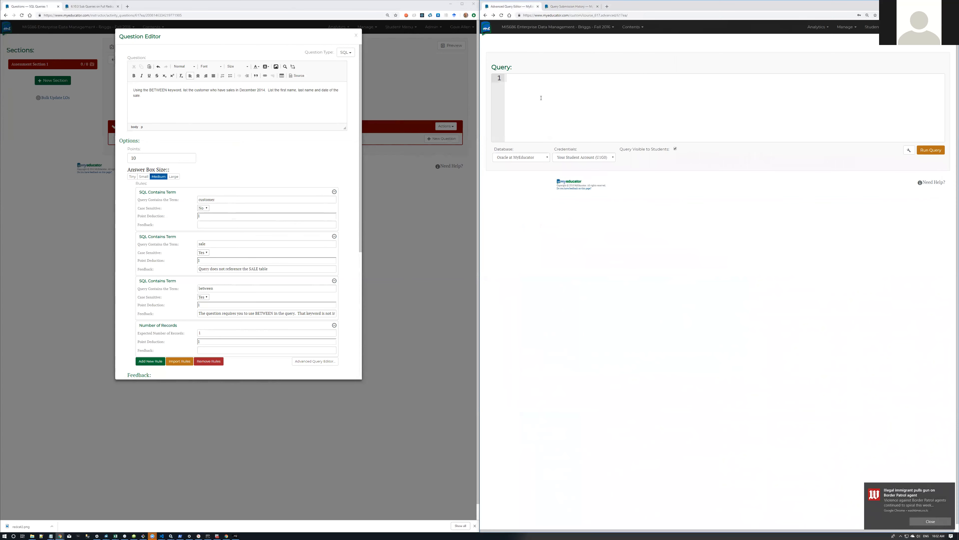
pyautogui.click(533, 161)
pyautogui.click(521, 170)
pyautogui.click(570, 157)
pyautogui.click(565, 175)
pyautogui.click(566, 117)
pyautogui.hotkey('ctrl', 'v')
pyautogui.click(918, 151)
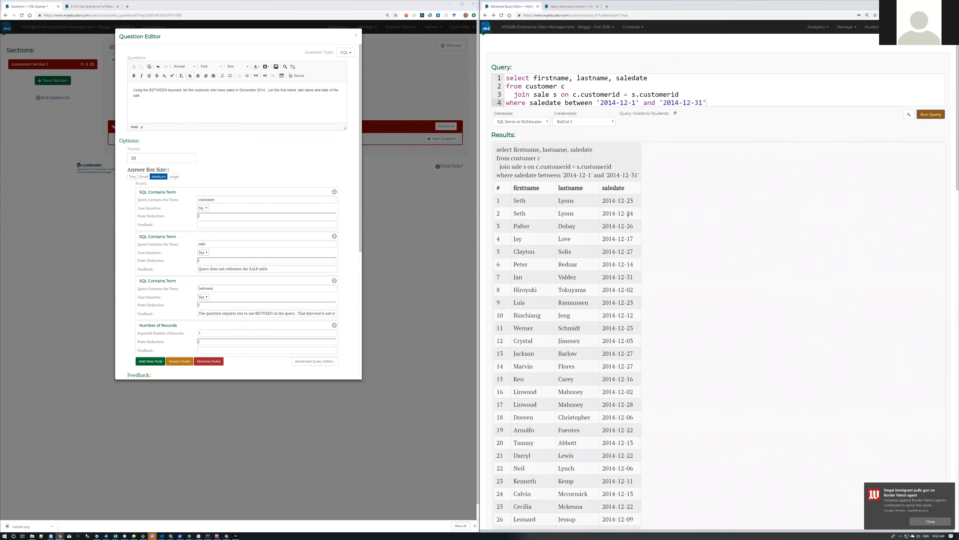
pyautogui.scroll(-20, 636, 235)
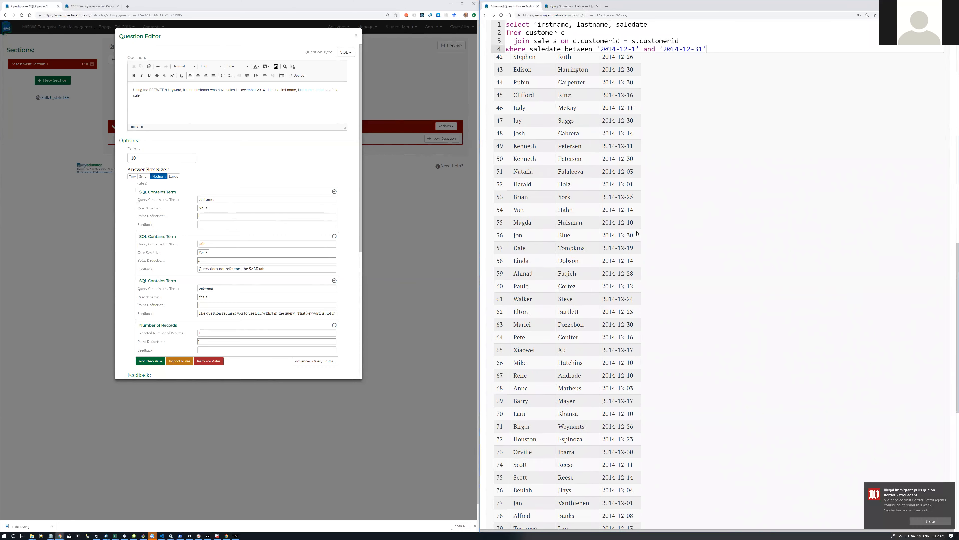
pyautogui.scroll(20, 640, 232)
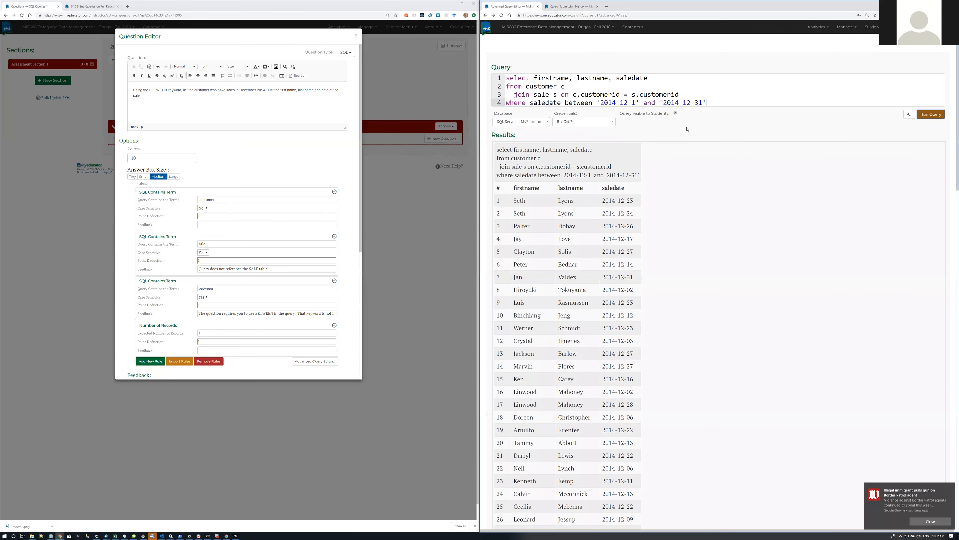
# Step: Change the end date to '2014-12-15' and rerun the query
pyautogui.click(689, 103)
pyautogui.press('BackSpace')
pyautogui.press('BackSpace')
pyautogui.write('15')
pyautogui.click(931, 114)
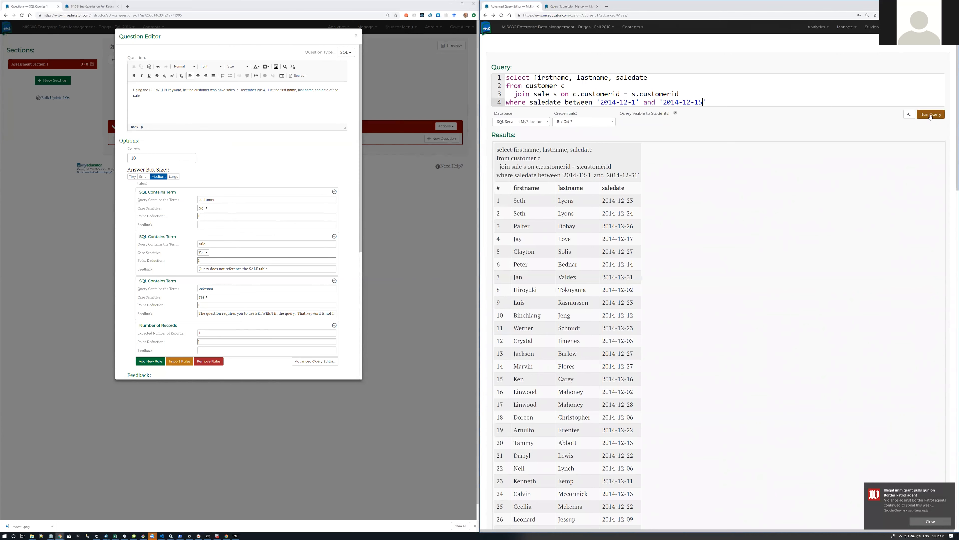
pyautogui.scroll(-20, 713, 224)
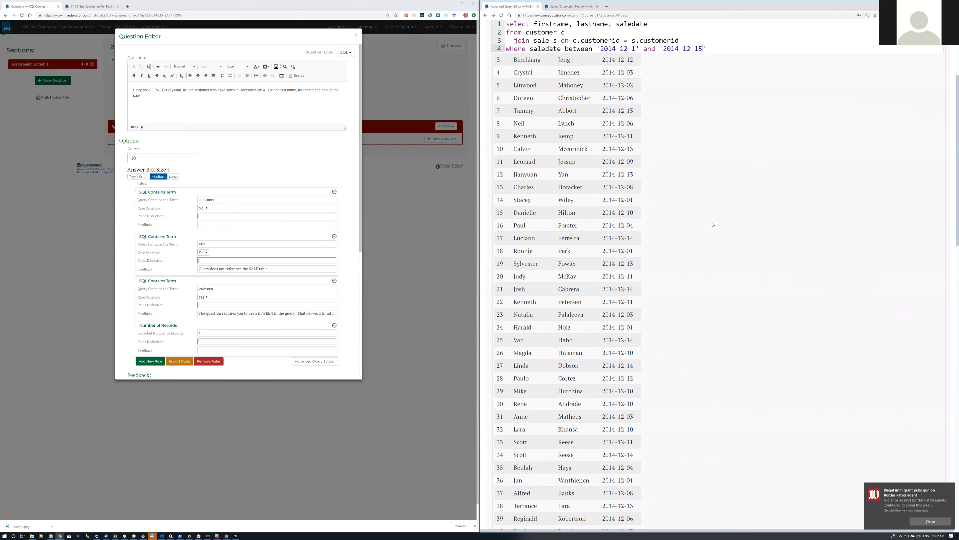
pyautogui.scroll(20, 712, 224)
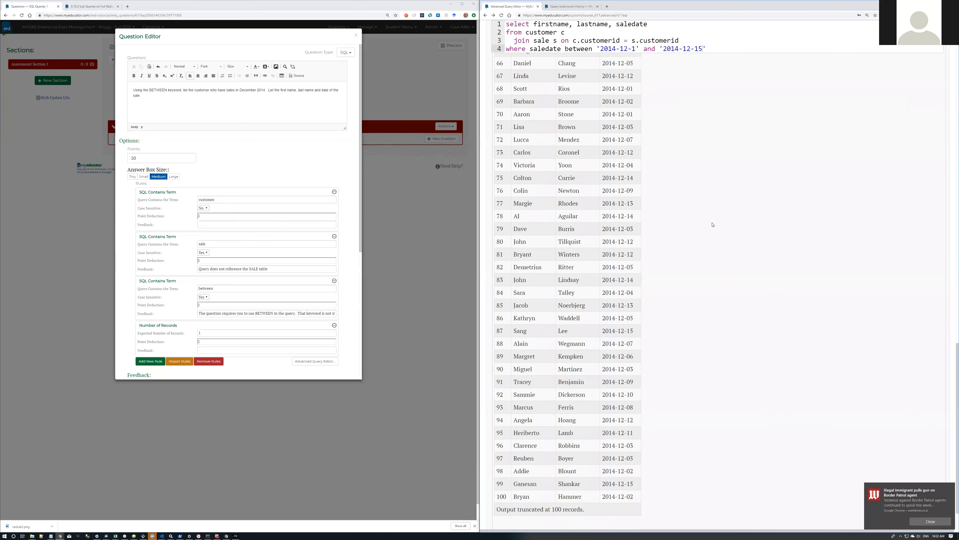
# Step: Raise the Record Limit to 1000 and rerun to see all 142 rows
pyautogui.click(909, 114)
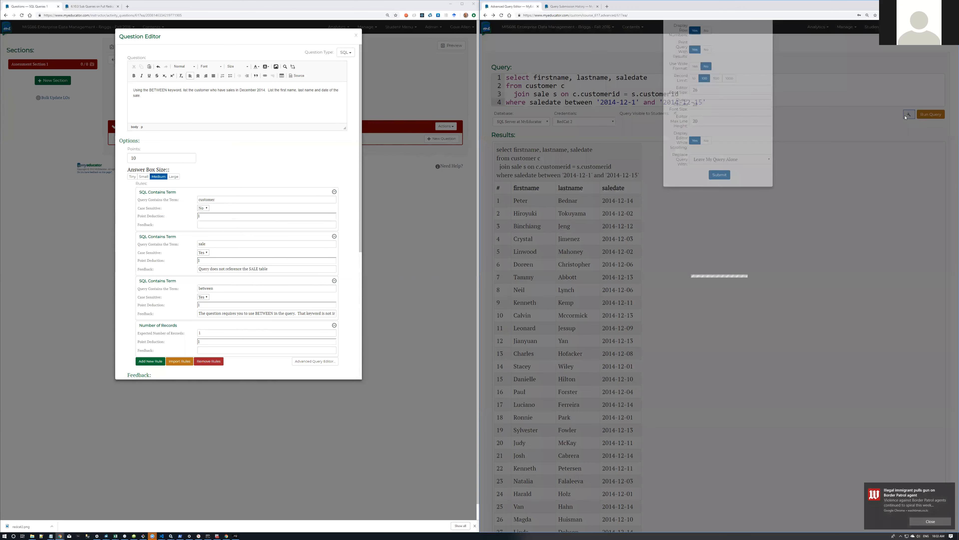
pyautogui.click(730, 106)
pyautogui.click(720, 202)
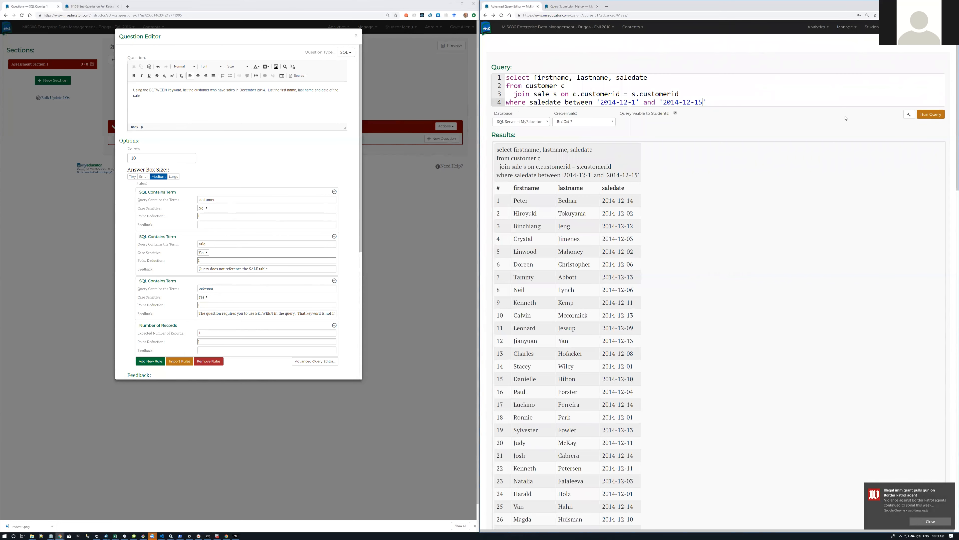
pyautogui.click(929, 114)
pyautogui.scroll(-20, 736, 247)
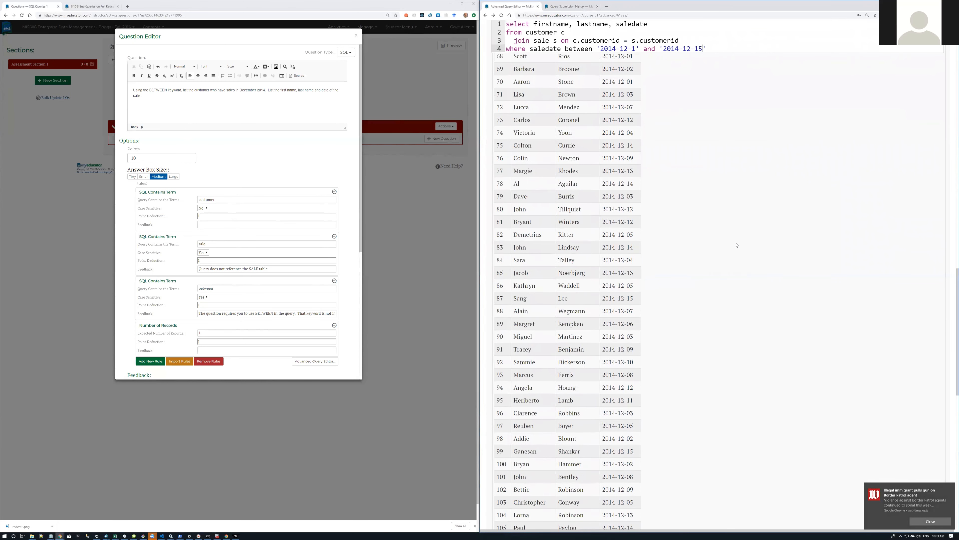
pyautogui.scroll(-10, 737, 244)
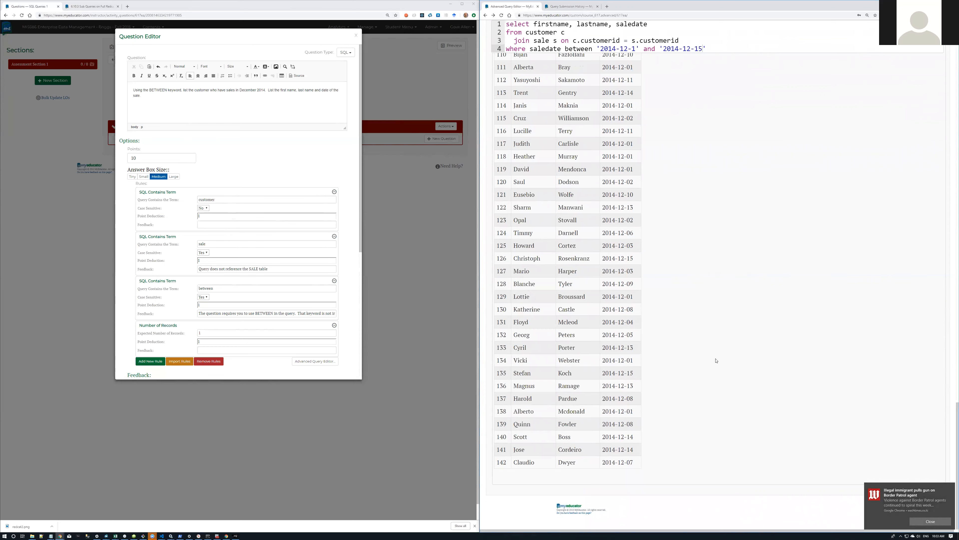
pyautogui.scroll(2, 710, 331)
pyautogui.scroll(-2, 710, 330)
pyautogui.scroll(10, 709, 330)
pyautogui.scroll(15, 712, 324)
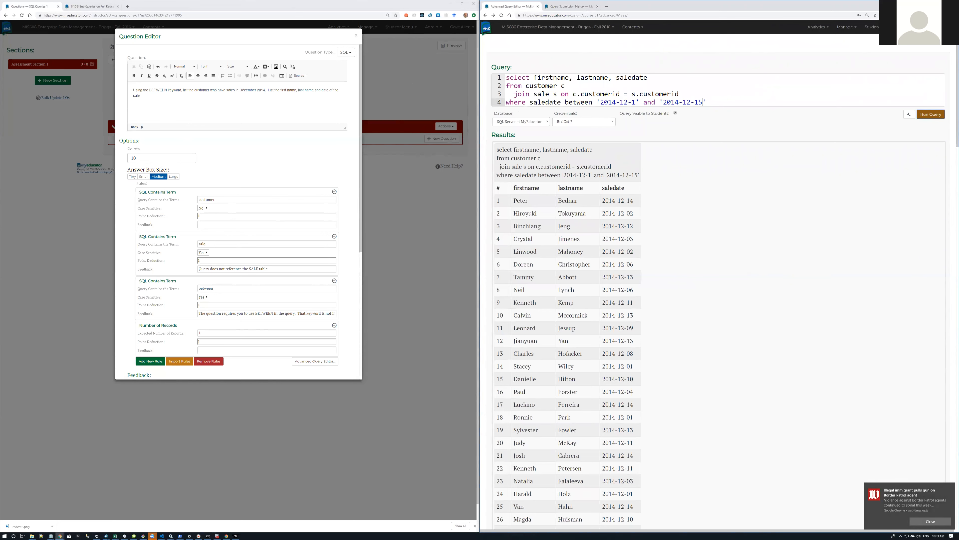
# Step: Change the question wording from 'in December 2014' to 'December 1 to December 15, 2014'
pyautogui.click(257, 90)
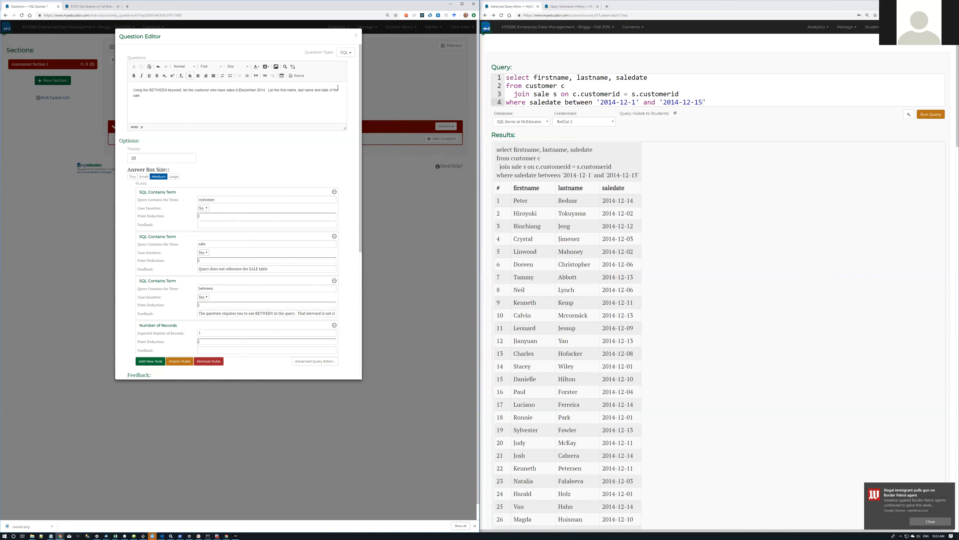
pyautogui.press('Delete')
pyautogui.press('Delete')
pyautogui.press('Delete')
pyautogui.write('1 tio')
pyautogui.press('BackSpace')
pyautogui.press('BackSpace')
pyautogui.press('BackSpace')
pyautogui.press('BackSpace')
pyautogui.write('to December 15,')
pyautogui.scroll(-20, 748, 234)
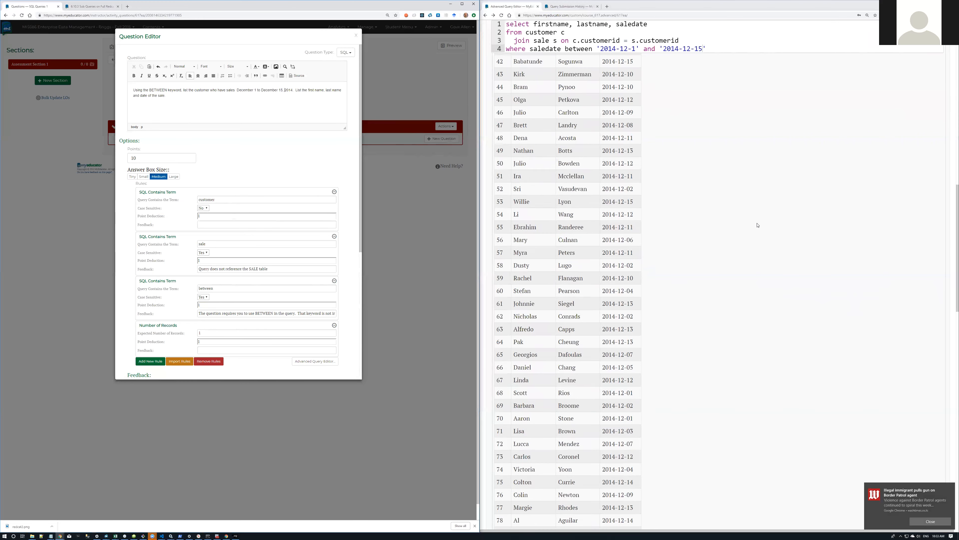
pyautogui.scroll(-20, 758, 224)
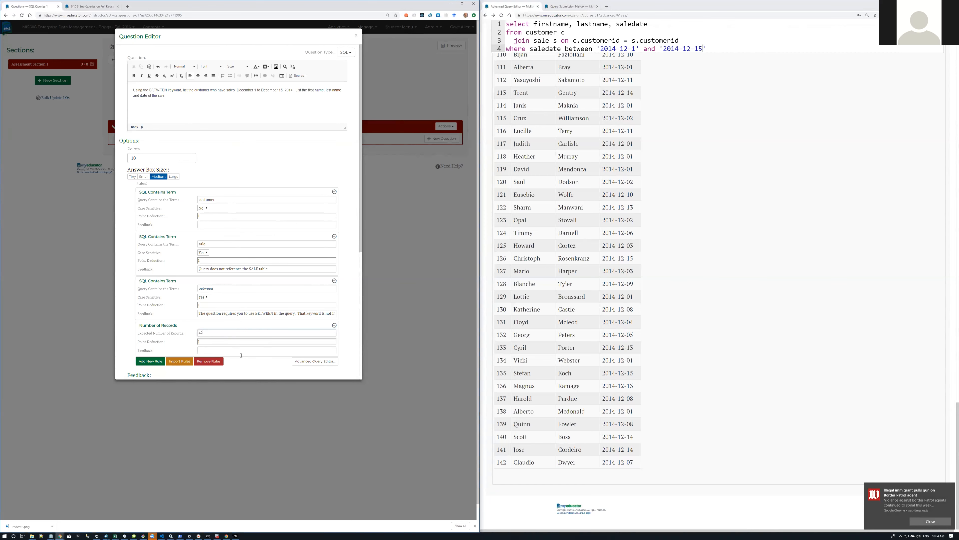
# Step: Add a Number of Fields rule (3 fields) and a Number of Records With Where Clause rule
pyautogui.click(155, 362)
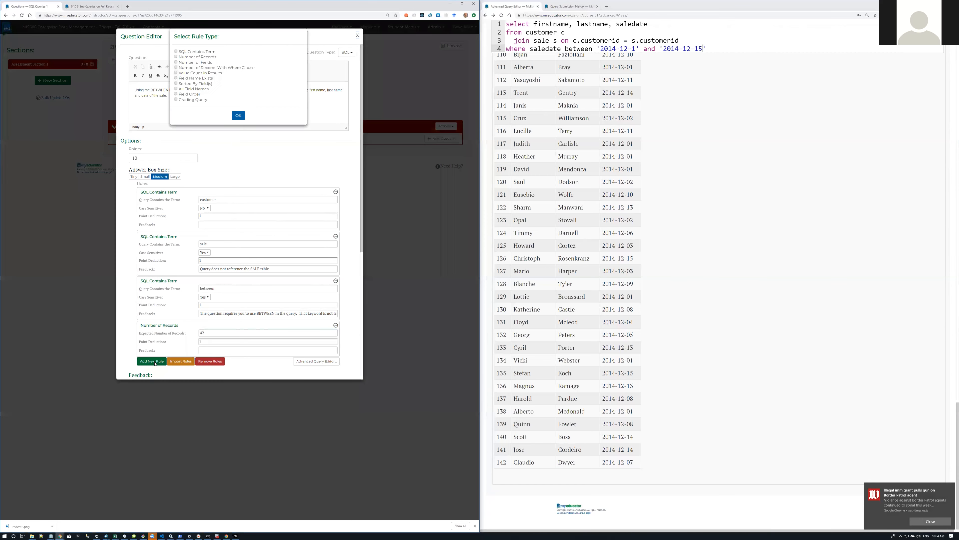
pyautogui.click(176, 62)
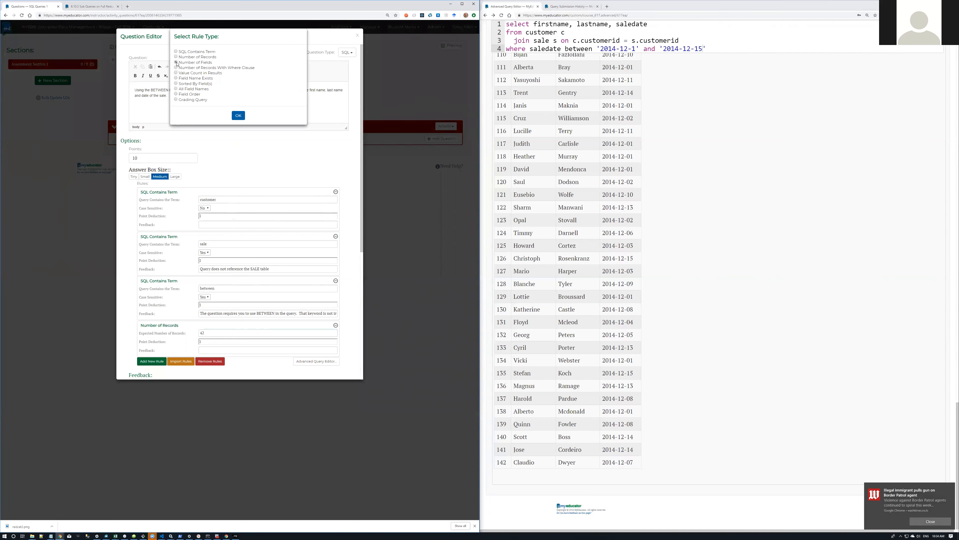
pyautogui.click(237, 115)
pyautogui.scroll(-3, 245, 297)
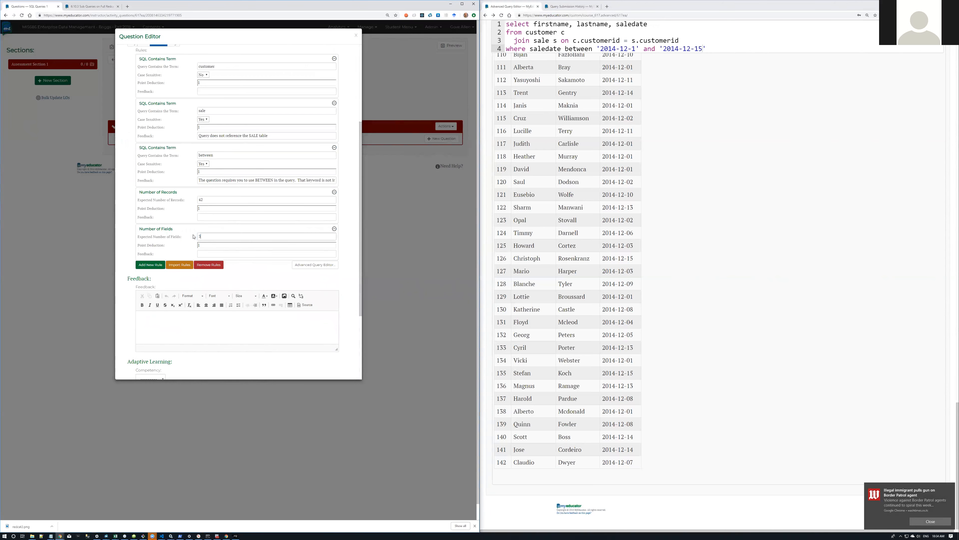
pyautogui.click(151, 264)
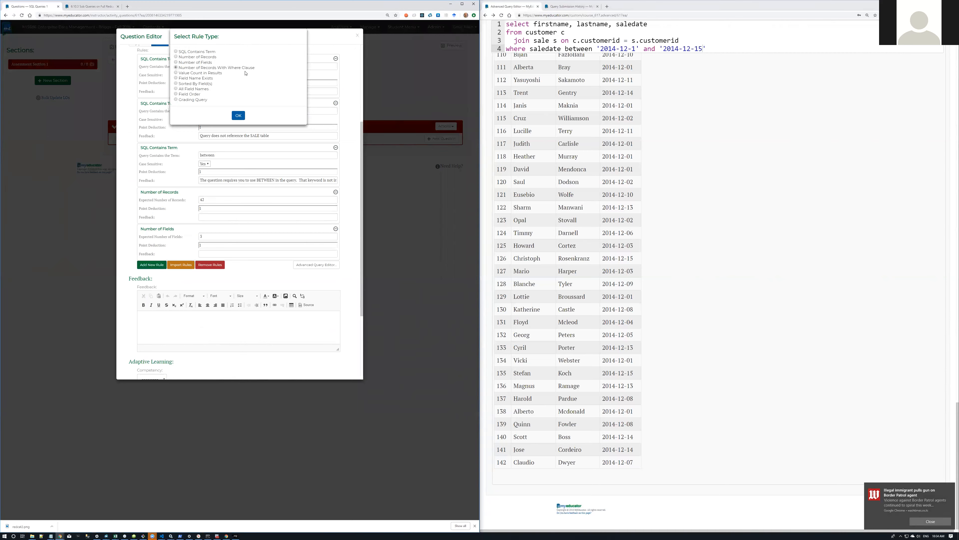
pyautogui.click(242, 118)
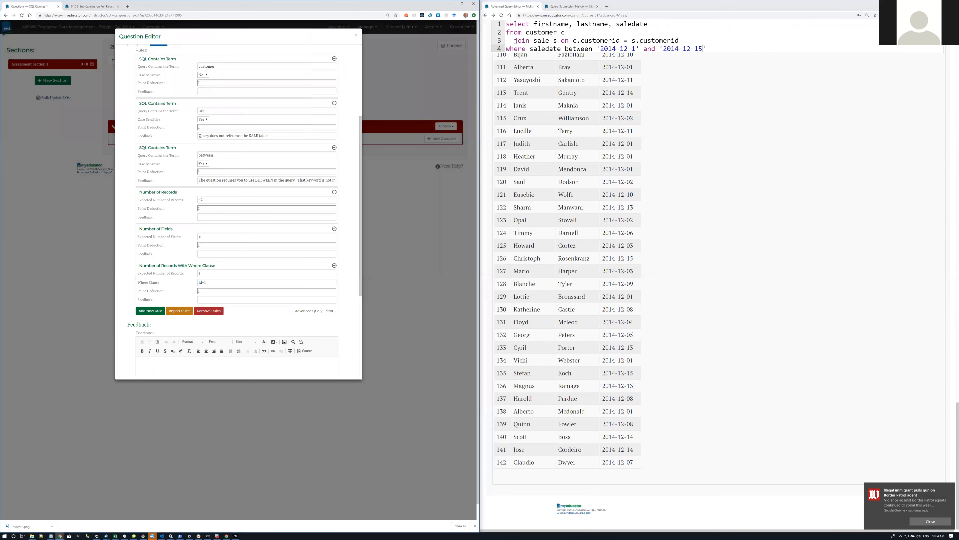
# Step: Add blank lines above and below the sales query in the query editor
pyautogui.click(750, 159)
pyautogui.click(720, 43)
pyautogui.press('Up')
pyautogui.press('Up')
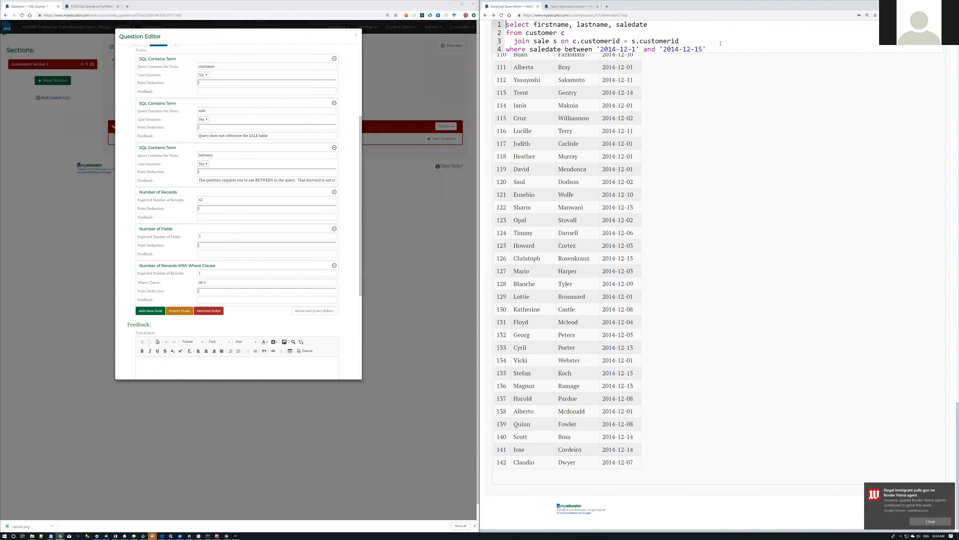
pyautogui.press('Return')
pyautogui.press('Down')
pyautogui.press('Down')
pyautogui.press('Down')
pyautogui.press('End')
pyautogui.press('Return')
pyautogui.press('Return')
pyautogui.press('Up')
pyautogui.press('Up')
pyautogui.press('Up')
pyautogui.press('Up')
pyautogui.press('Up')
pyautogui.press('Up')
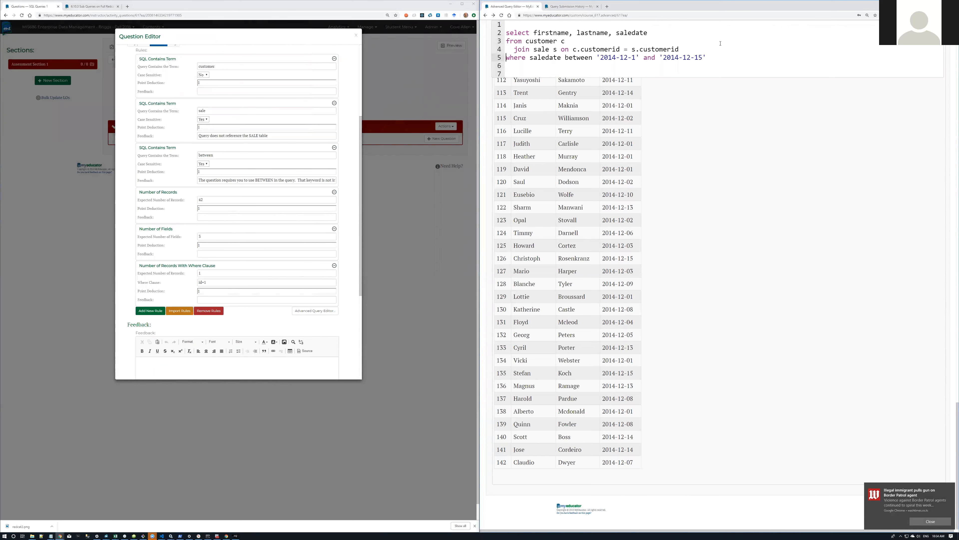
pyautogui.press('Return')
pyautogui.press('Up')
# Step: Wrap the sales query as a subquery: select * from ( ... ) a
pyautogui.write('select * from (')
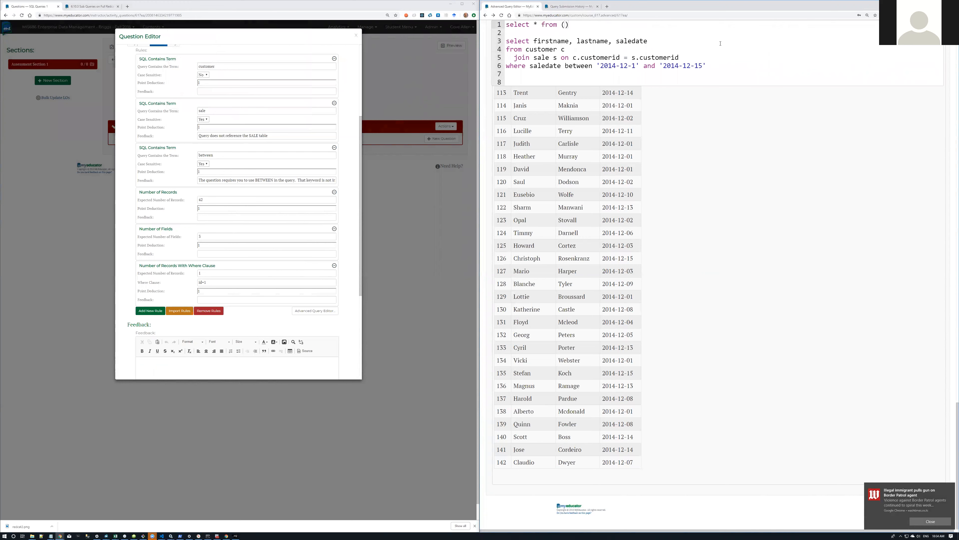
pyautogui.press('Delete')
pyautogui.click(552, 81)
pyautogui.write(') a')
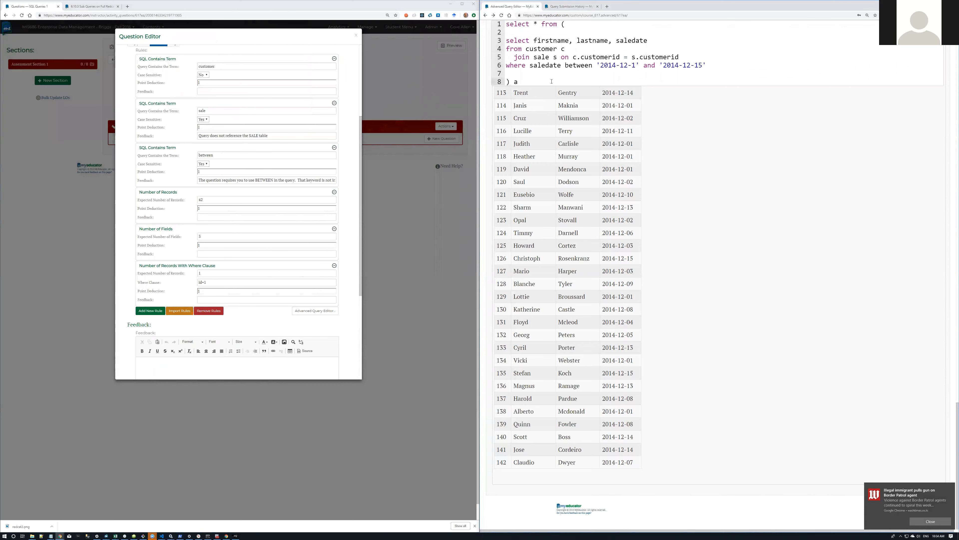
# Step: Filter the wrapped query with where lastname = 'Porter', fixing the quotes, and run it
pyautogui.scroll(1, 551, 81)
pyautogui.scroll(-1, 564, 209)
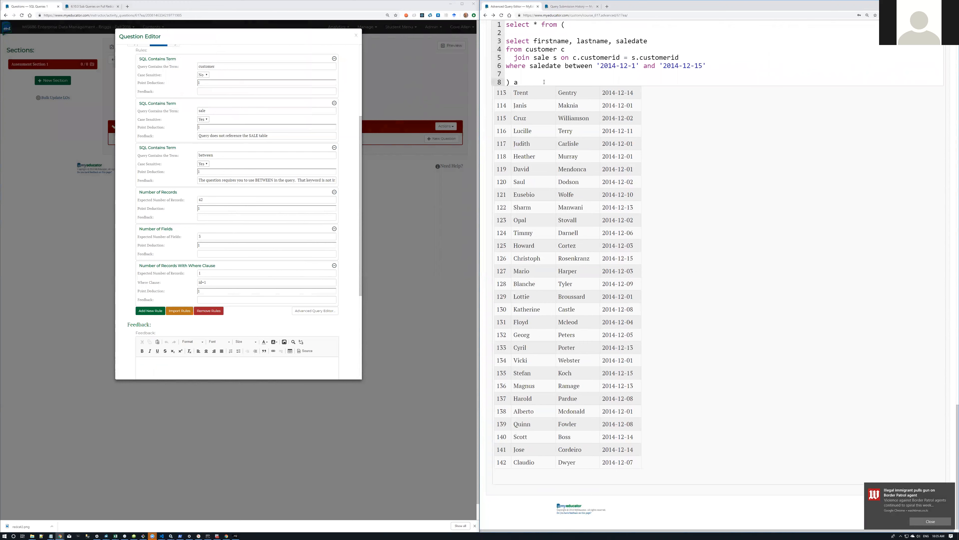
pyautogui.write('where')
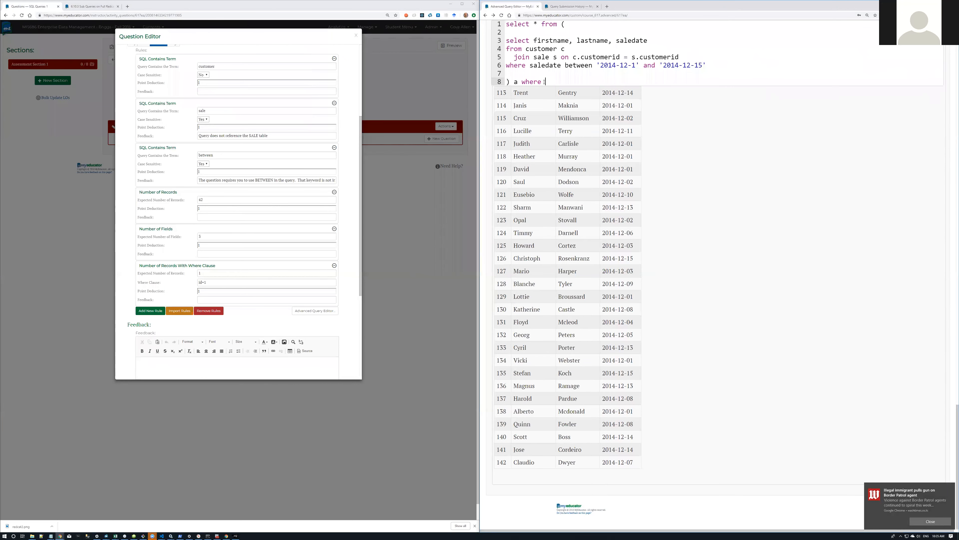
pyautogui.write(' lastname = Porter')
pyautogui.hotkey('ctrl', 'Return')
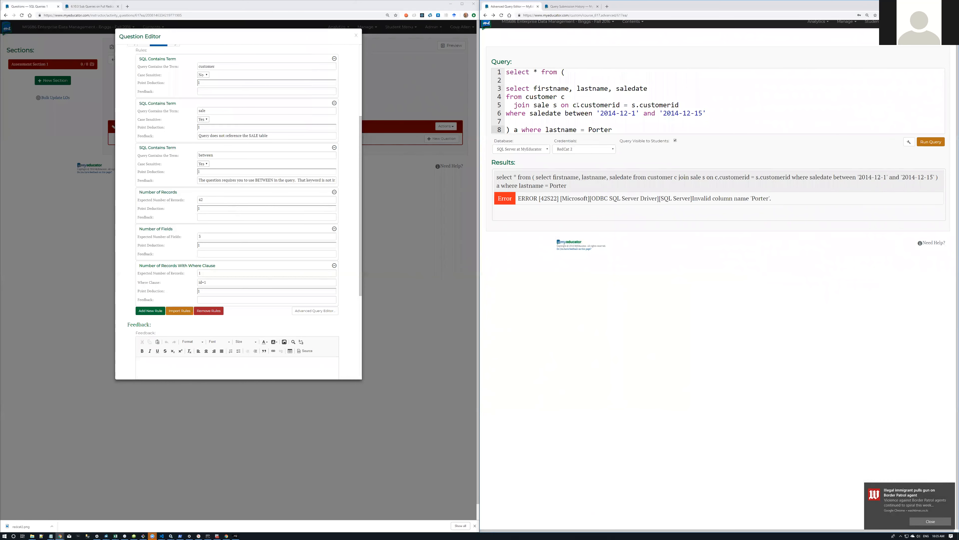
pyautogui.click(587, 129)
pyautogui.write("'")
pyautogui.write("'")
pyautogui.hotkey('ctrl', 'Return')
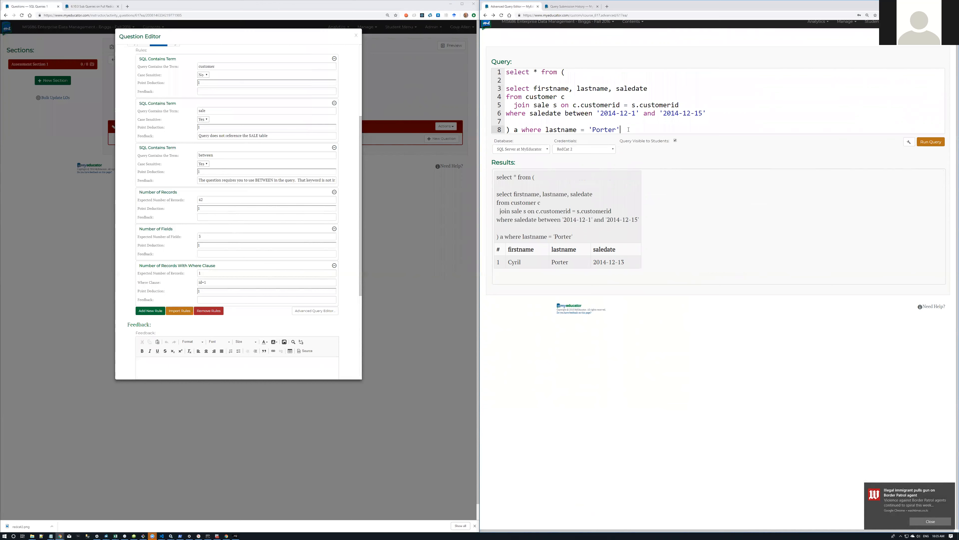
# Step: Replace the filter with order by lastname and run the query
pyautogui.moveTo(628, 129); pyautogui.dragTo(521, 130)
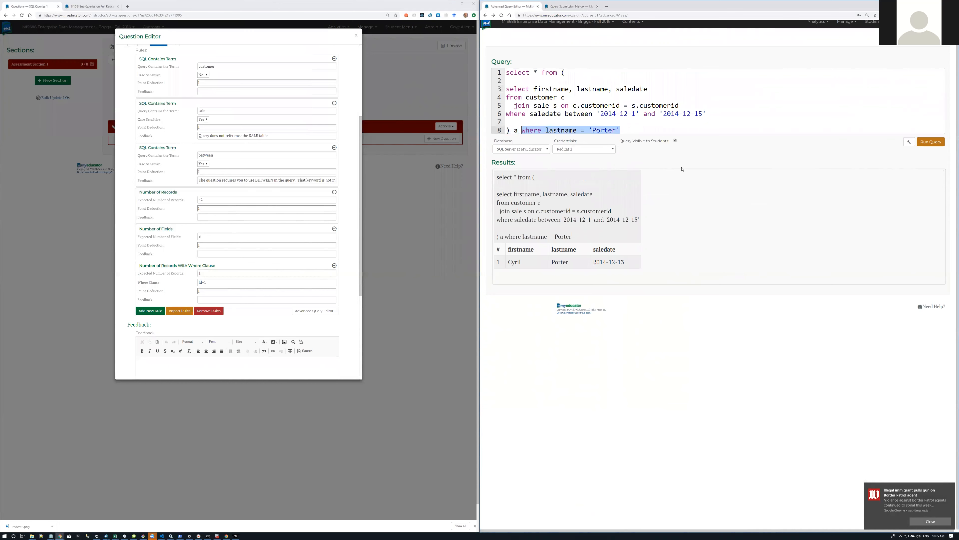
pyautogui.write('order by')
pyautogui.press('BackSpace')
pyautogui.write('y lastname')
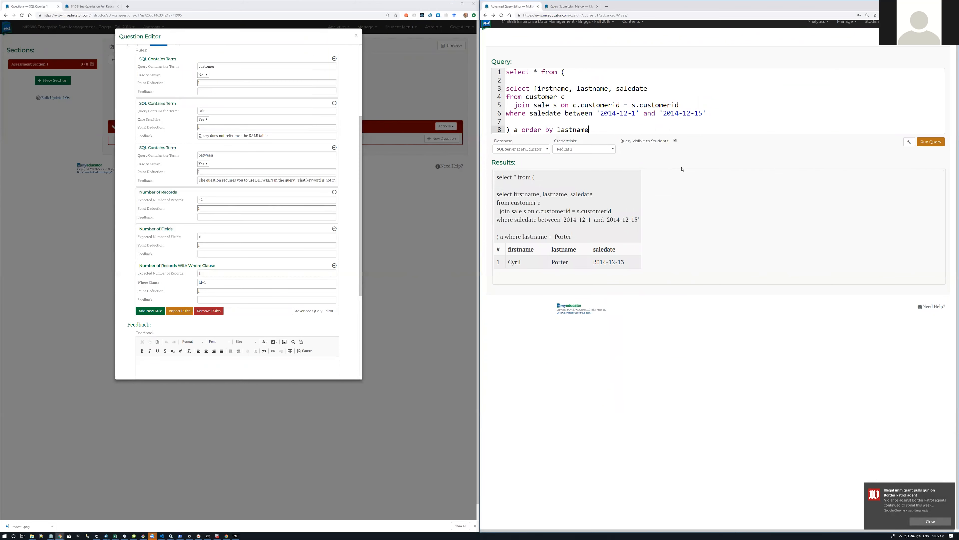
pyautogui.hotkey('ctrl', 'Return')
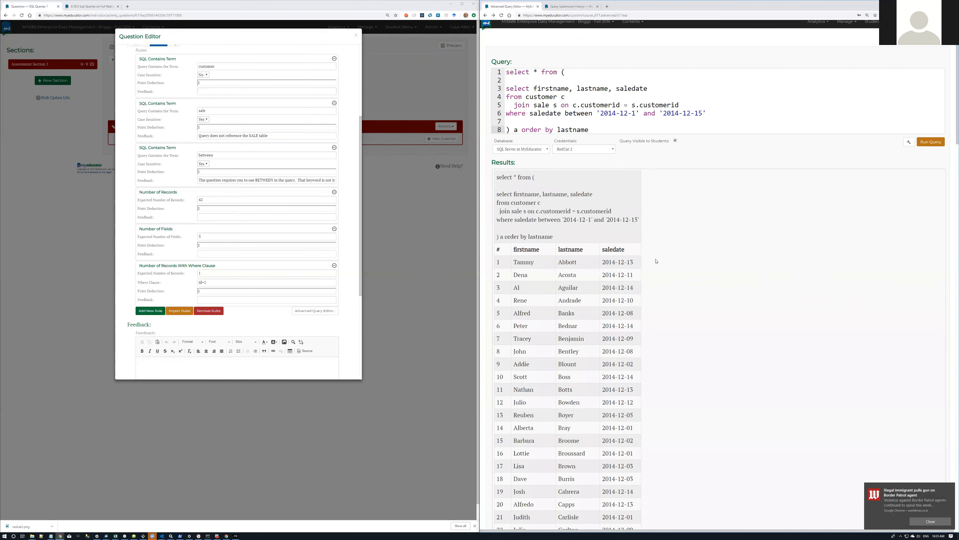
pyautogui.scroll(-5, 588, 300)
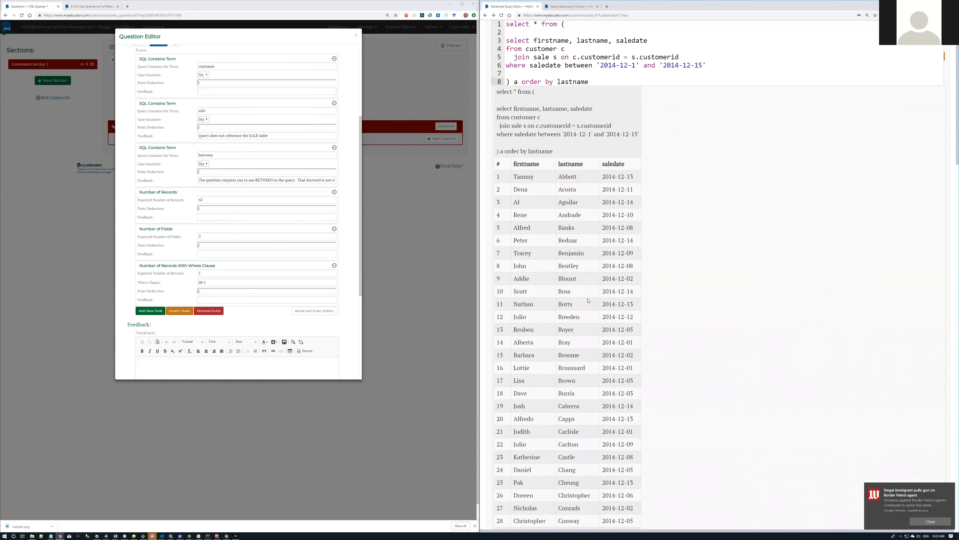
pyautogui.scroll(-4, 588, 301)
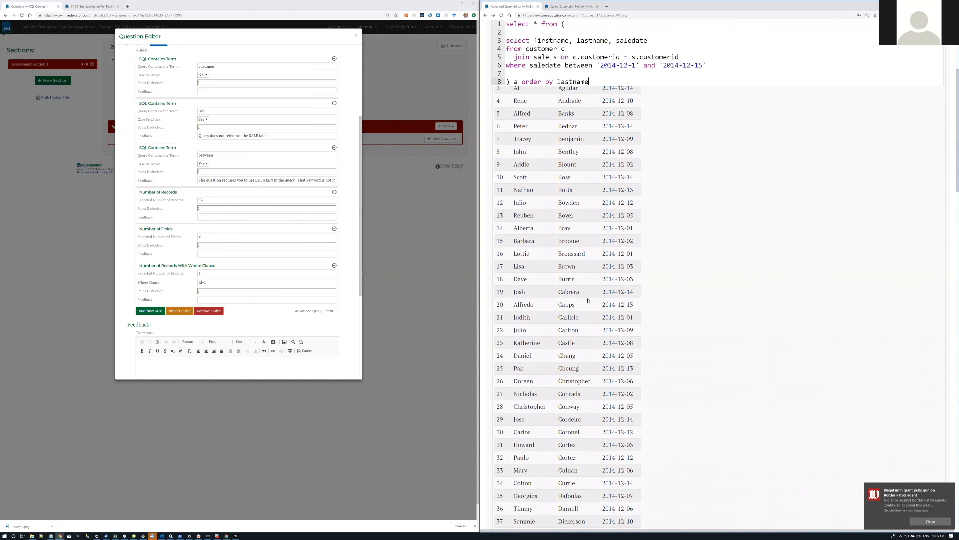
pyautogui.scroll(-2, 588, 301)
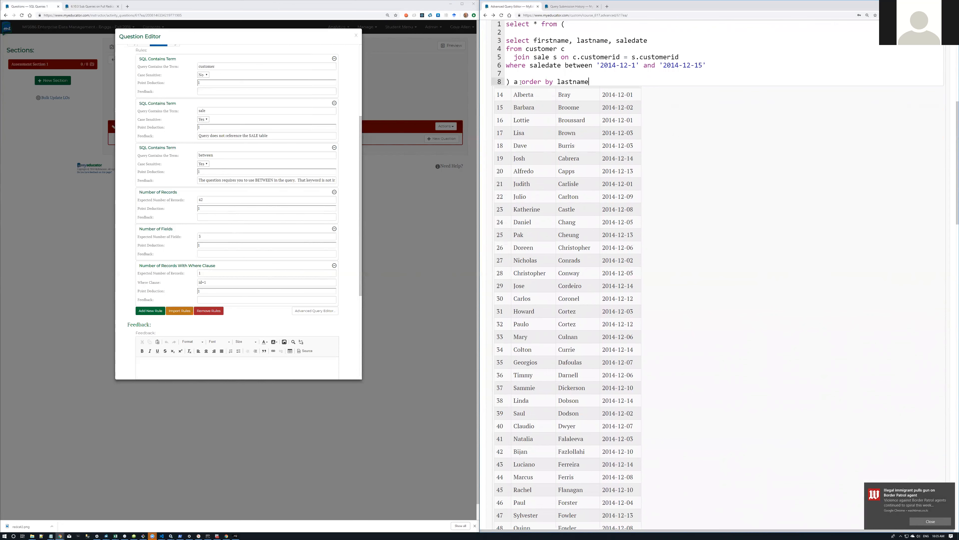
# Step: Replace the sort with where 'cortez' = lastname and run it, returning 2 rows
pyautogui.moveTo(521, 82); pyautogui.dragTo(621, 79)
pyautogui.write("where 'cortez' = lastname")
pyautogui.hotkey('ctrl', 'Return')
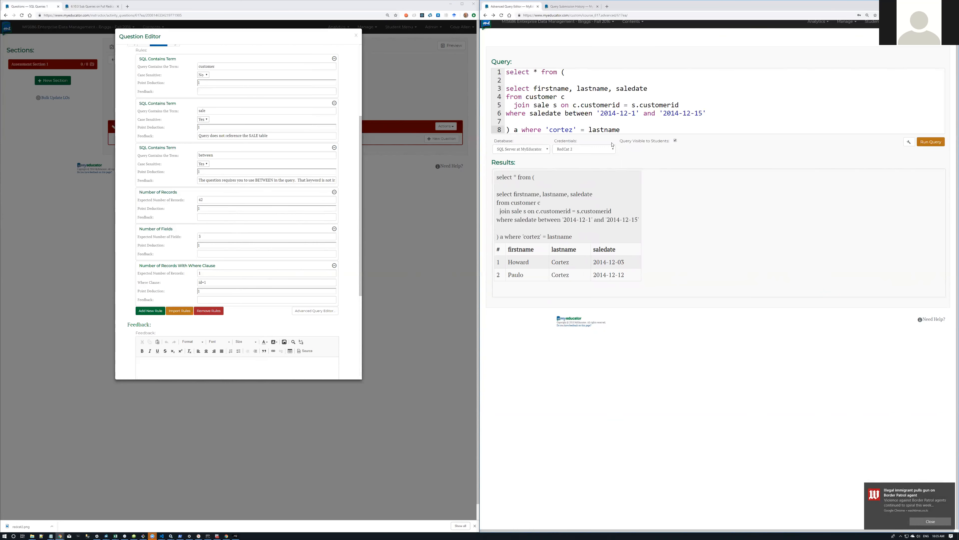
# Step: Rewrite the outer condition as lastname = 'cortez' and select it
pyautogui.moveTo(547, 129); pyautogui.dragTo(626, 131)
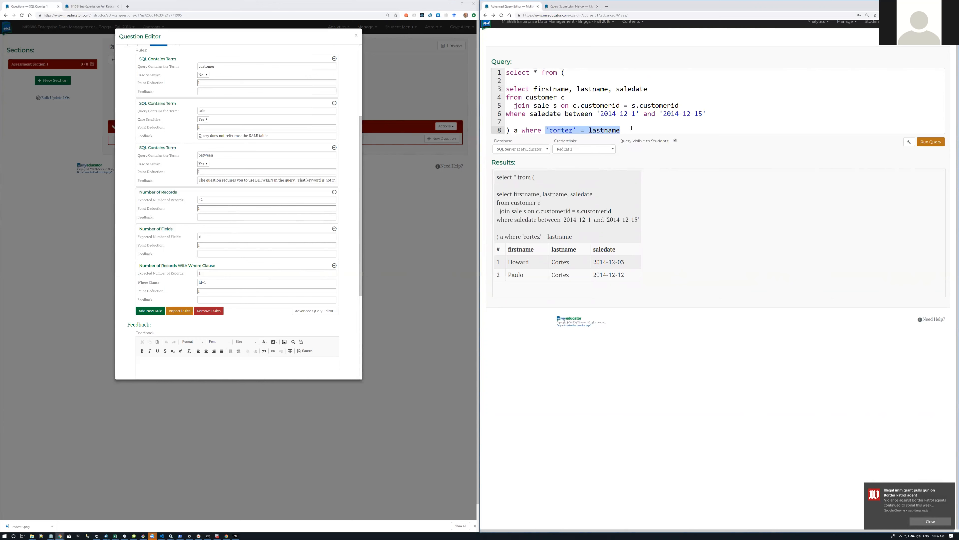
pyautogui.click(632, 128)
pyautogui.moveTo(546, 128); pyautogui.dragTo(580, 130)
pyautogui.press('Delete')
pyautogui.press('Delete')
pyautogui.press('Delete')
pyautogui.press('Delete')
pyautogui.write("= 'cortez'")
pyautogui.hotkey('shift', 'Left')
pyautogui.hotkey('shift', 'Left')
pyautogui.hotkey('shift', 'Left')
pyautogui.hotkey('shift', 'Left')
pyautogui.hotkey('shift', 'Left')
pyautogui.hotkey('shift', 'Left')
pyautogui.hotkey('shift', 'Left')
pyautogui.hotkey('shift', 'Left')
pyautogui.hotkey('shift', 'Left')
pyautogui.hotkey('shift', 'Left')
pyautogui.hotkey('shift', 'Left')
pyautogui.hotkey('shift', 'Left')
pyautogui.hotkey('shift', 'Left')
pyautogui.hotkey('shift', 'Left')
pyautogui.hotkey('shift', 'Left')
pyautogui.hotkey('shift', 'Left')
pyautogui.hotkey('shift', 'Left')
pyautogui.hotkey('shift', 'Left')
pyautogui.hotkey('shift', 'Left')
pyautogui.hotkey('ctrl', 'c')
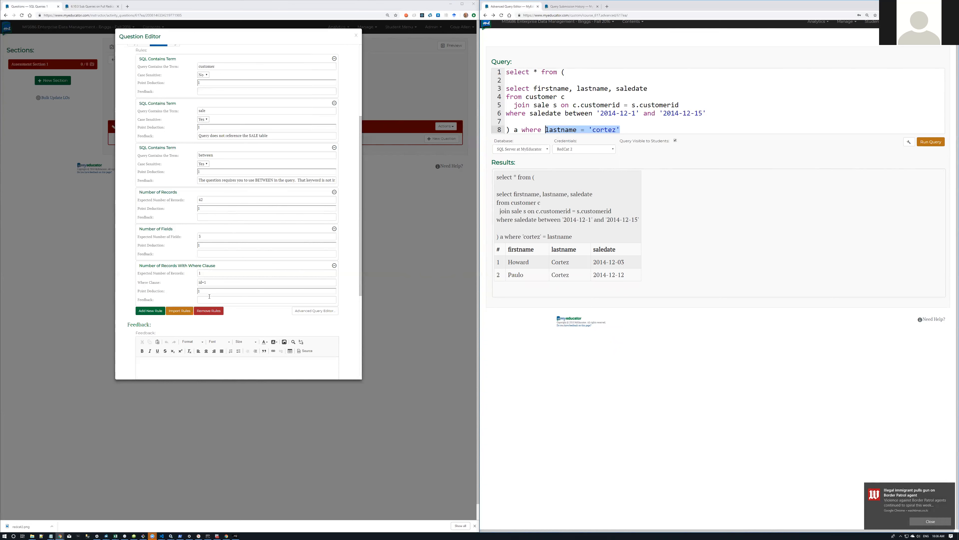
# Step: Replace the Where Clause rule's id=1 with the pasted lastname = 'cortez' condition
pyautogui.moveTo(210, 281); pyautogui.dragTo(193, 284)
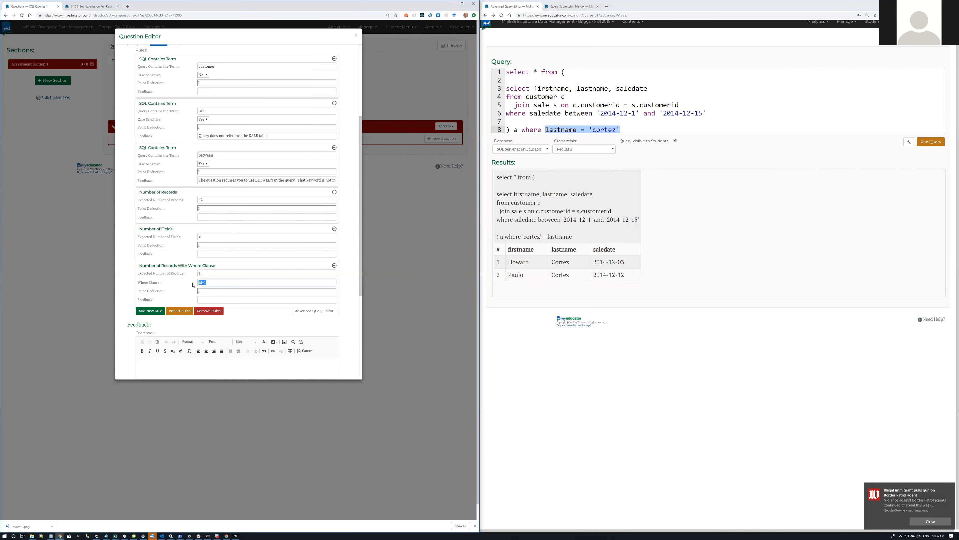
pyautogui.hotkey('ctrl', 'v')
pyautogui.click(227, 292)
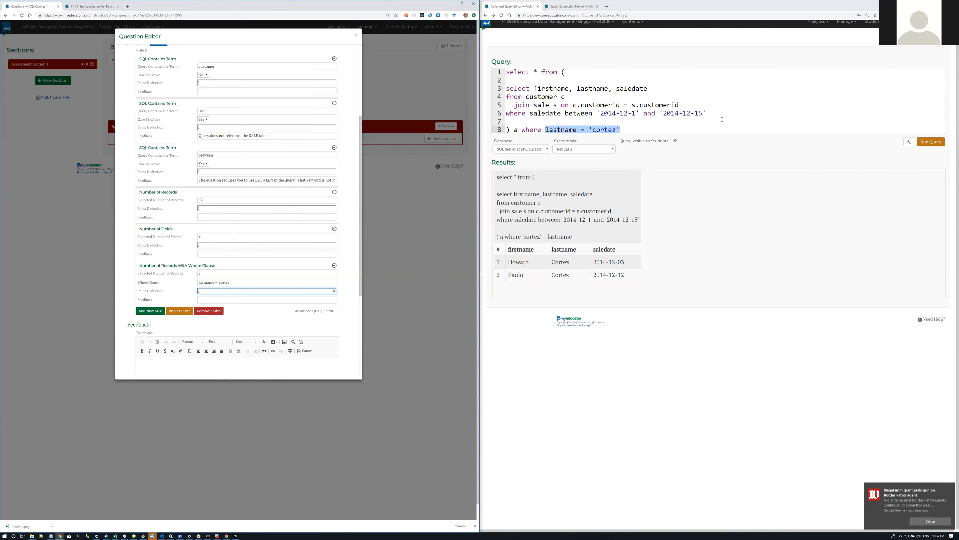
pyautogui.moveTo(718, 112); pyautogui.dragTo(490, 91)
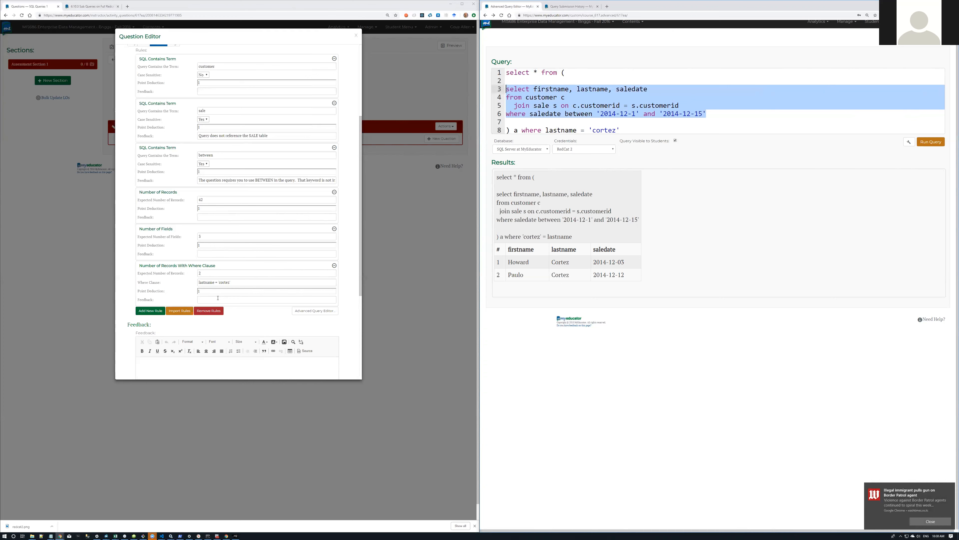
# Step: Set the Where Clause rule's Expected Number of Records to 2
pyautogui.moveTo(236, 282); pyautogui.dragTo(199, 283)
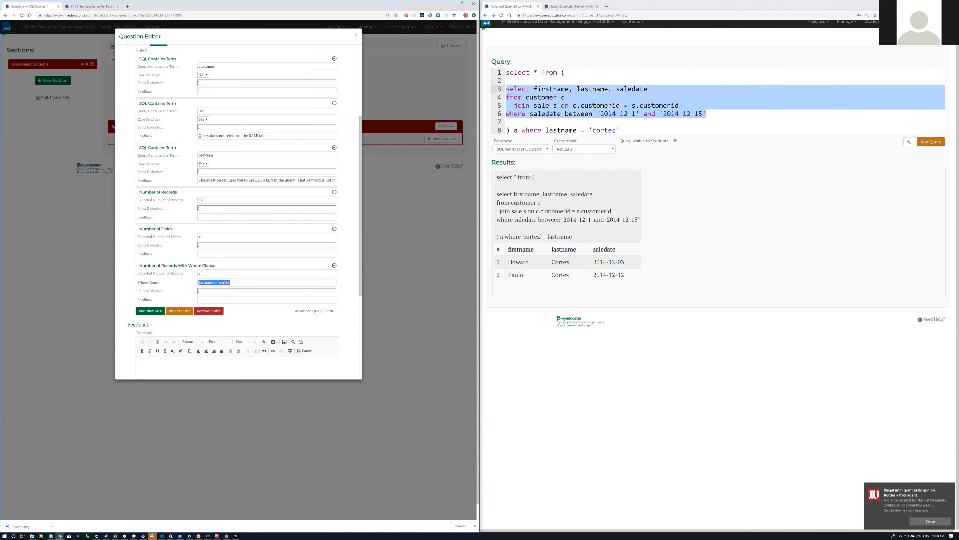
pyautogui.click(200, 272)
pyautogui.write('2')
pyautogui.moveTo(205, 290); pyautogui.dragTo(195, 294)
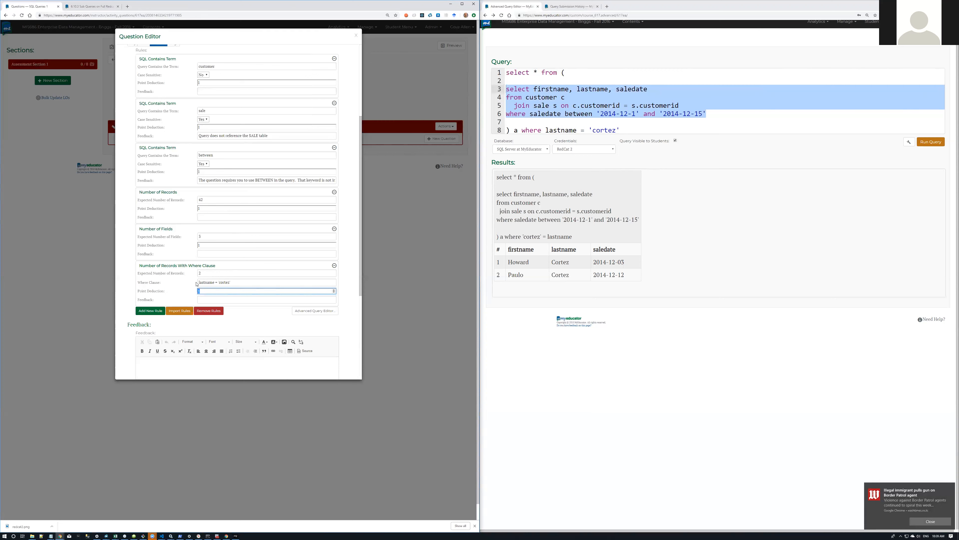
# Step: Change the Number of Records rule's point deduction to 4, then begin adding a new rule
pyautogui.doubleClick(206, 209)
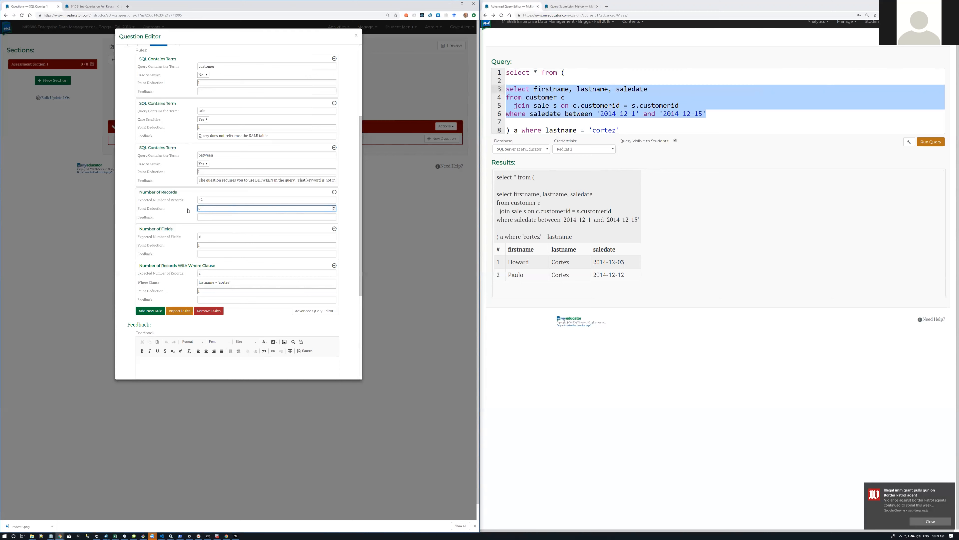
pyautogui.click(200, 215)
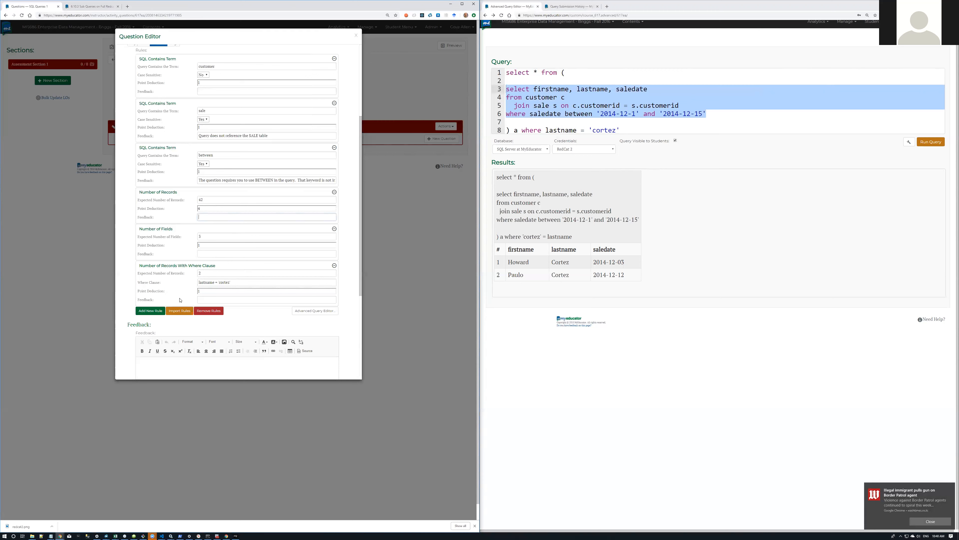
pyautogui.click(149, 310)
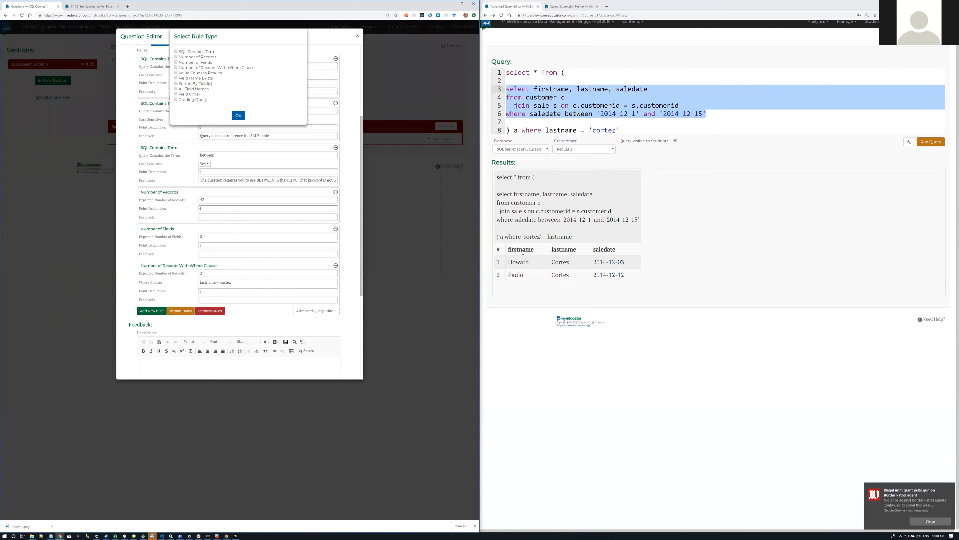
# Step: Add a Value Count in Results grading rule
pyautogui.click(177, 73)
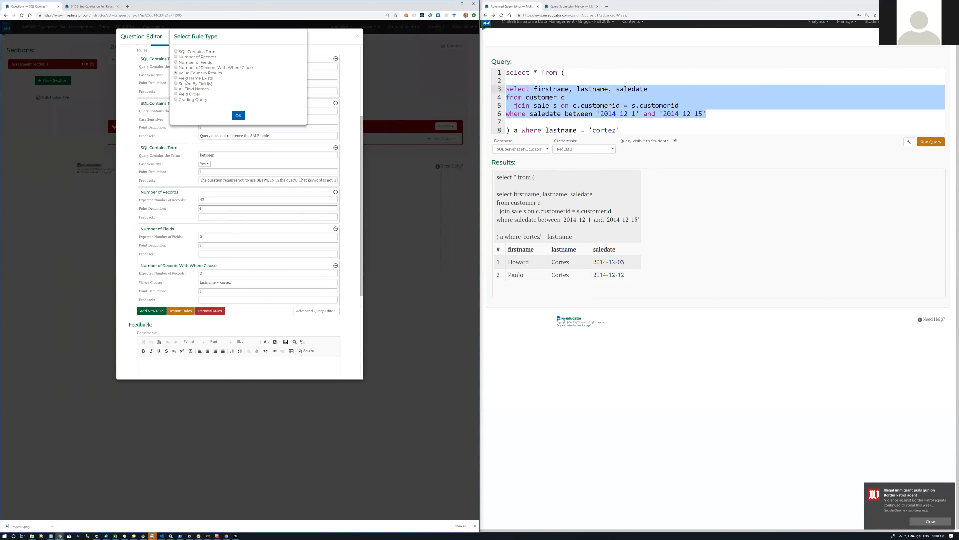
pyautogui.click(237, 116)
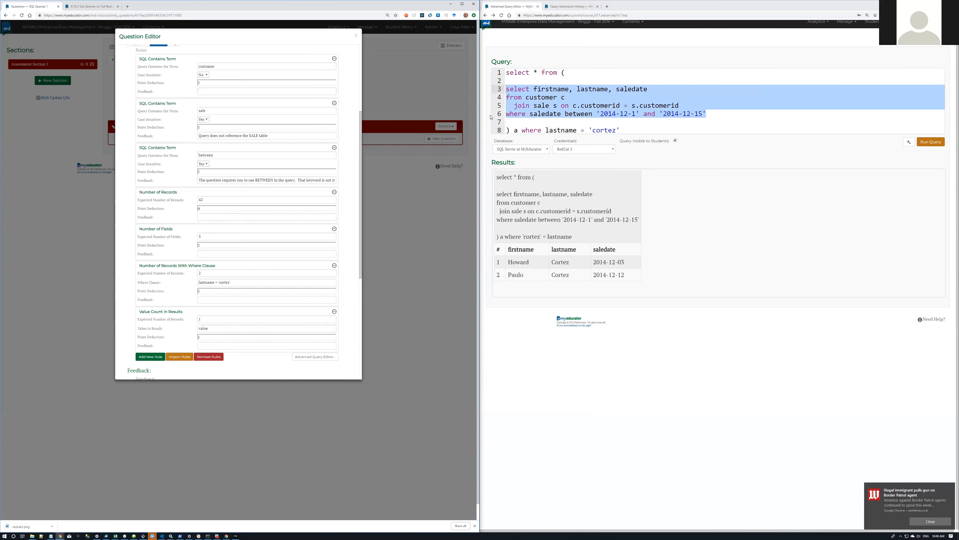
pyautogui.moveTo(633, 129); pyautogui.dragTo(507, 130)
pyautogui.hotkey('ctrl', 'x')
pyautogui.press('Up')
pyautogui.press('Up')
pyautogui.press('Up')
pyautogui.press('Up')
pyautogui.press('Up')
pyautogui.press('Up')
pyautogui.press('Up')
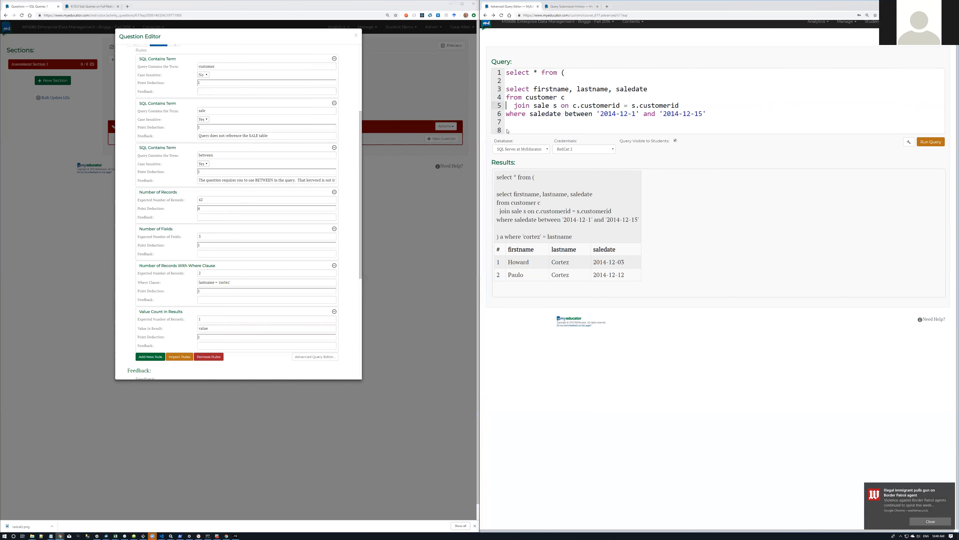
pyautogui.hotkey('shift', 'Down')
pyautogui.hotkey('ctrl', 'x')
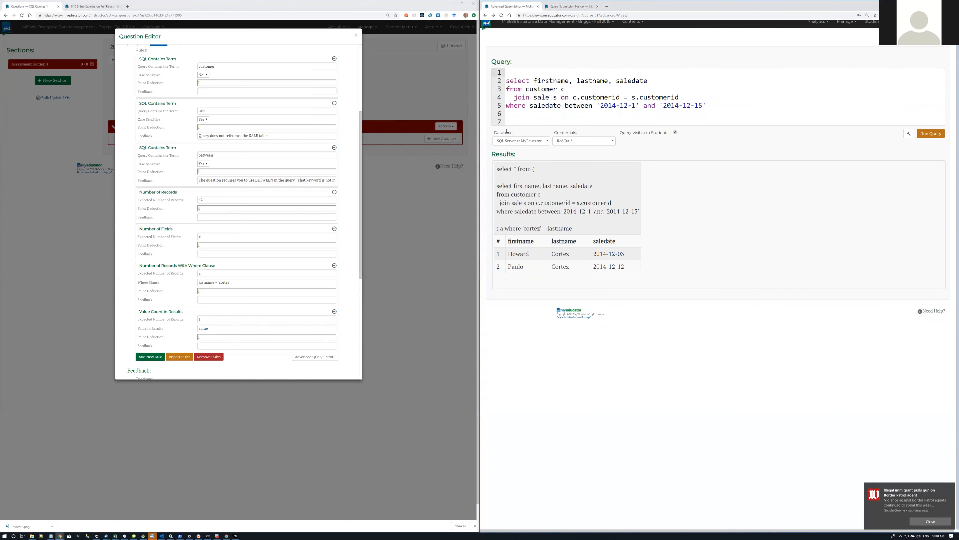
pyautogui.click(931, 134)
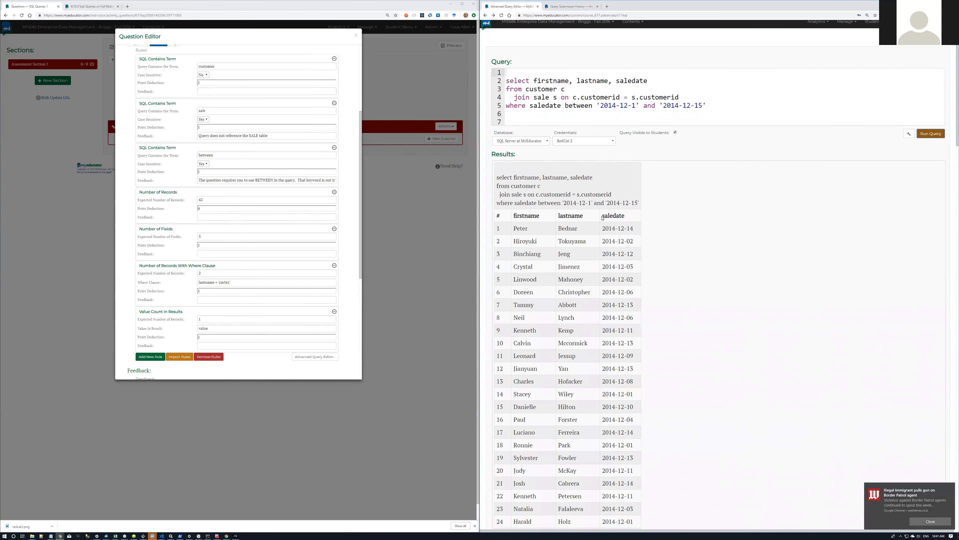
pyautogui.scroll(-6, 589, 278)
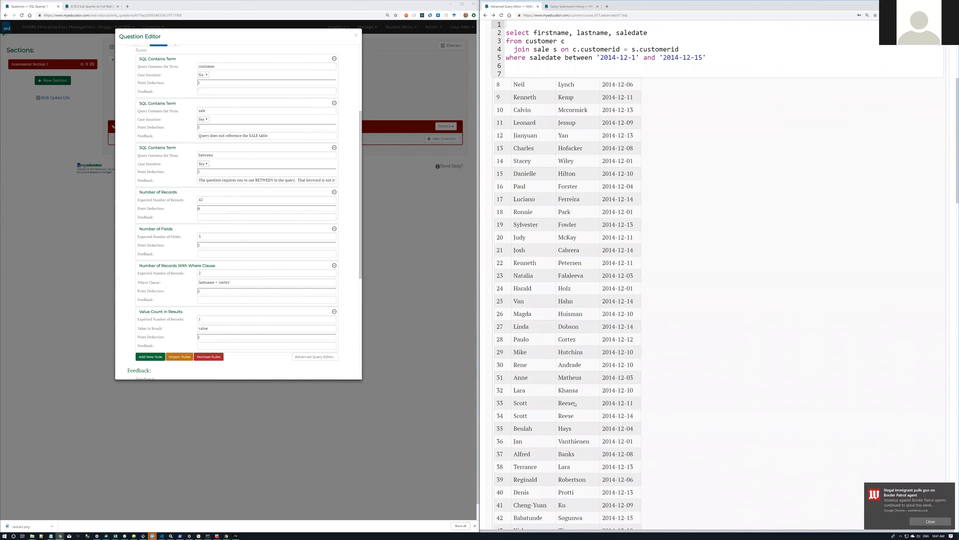
pyautogui.scroll(-4, 543, 330)
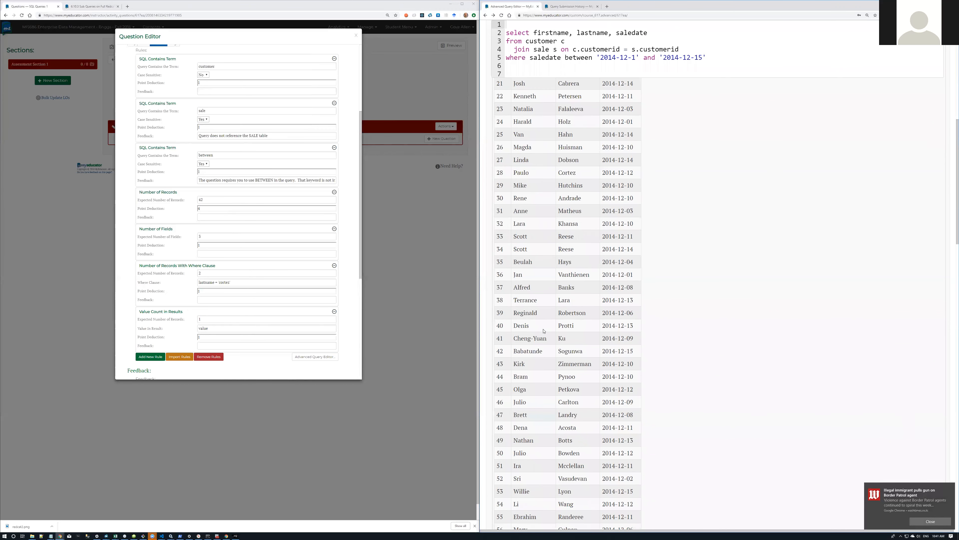
# Step: Find a customer's last name in the query results and enter it as the Value Count rule's expected value
pyautogui.hotkey('ctrl', 'f')
pyautogui.write('reese')
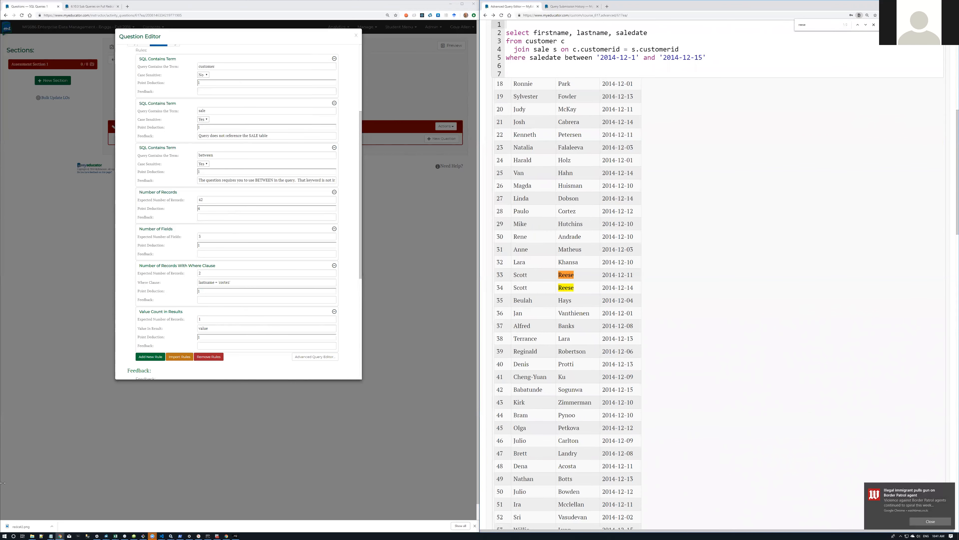
pyautogui.moveTo(205, 319); pyautogui.dragTo(191, 319)
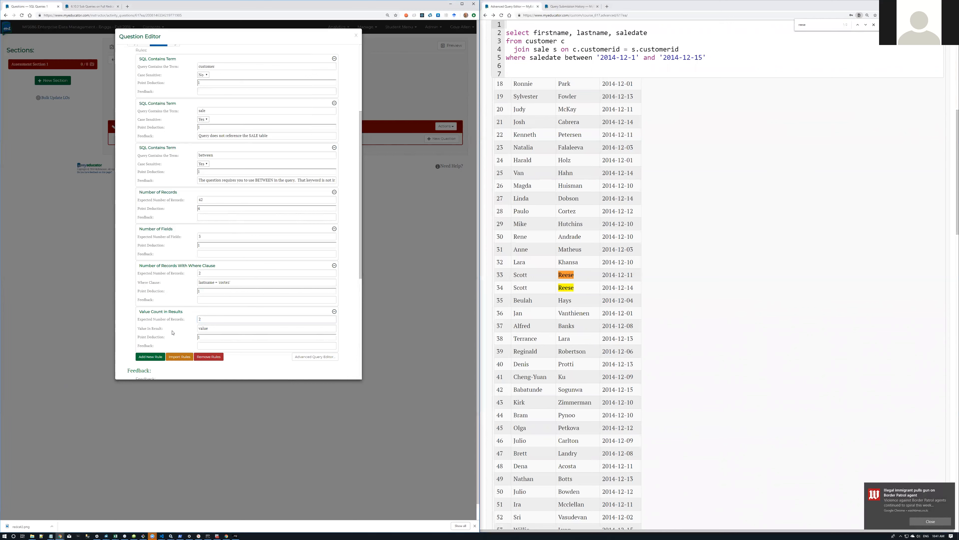
pyautogui.moveTo(212, 328); pyautogui.dragTo(195, 329)
pyautogui.write('Reese')
# Step: Add a Field Name Exists rule below the Value Count in Results rule
pyautogui.moveTo(207, 328); pyautogui.dragTo(195, 331)
pyautogui.click(147, 357)
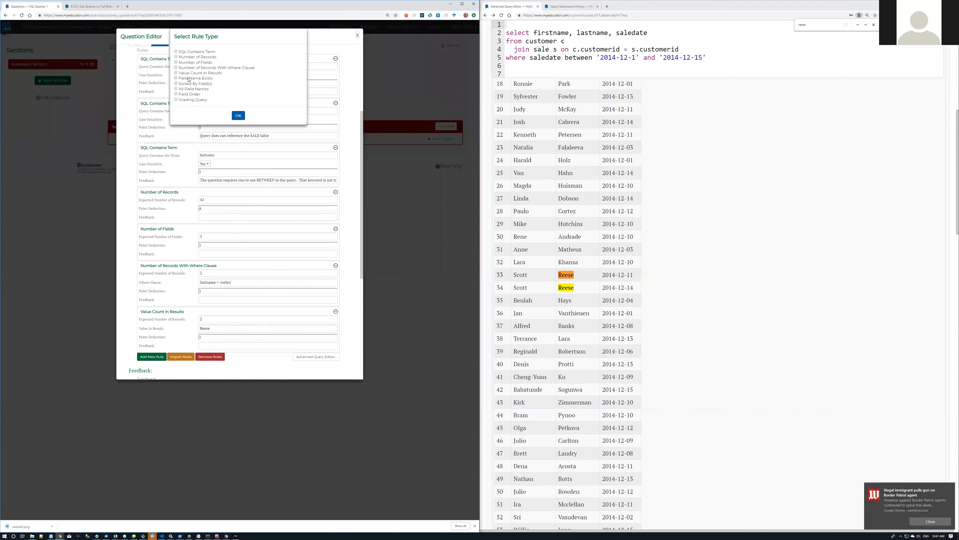
pyautogui.click(238, 118)
pyautogui.scroll(-1, 243, 172)
pyautogui.scroll(-1, 244, 173)
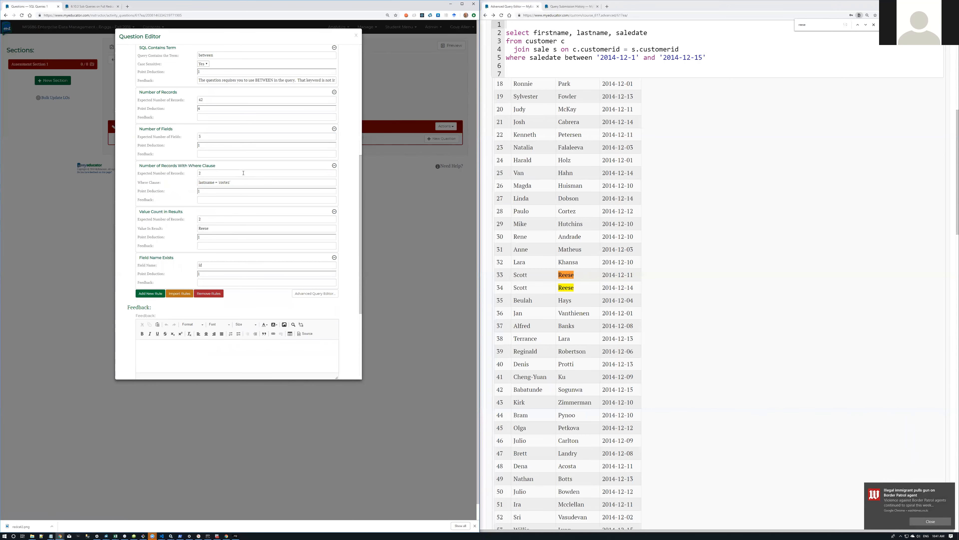
# Step: Copy the lastname column header into the Field Name Exists rule, replacing the placeholder 'id'
pyautogui.scroll(10, 782, 193)
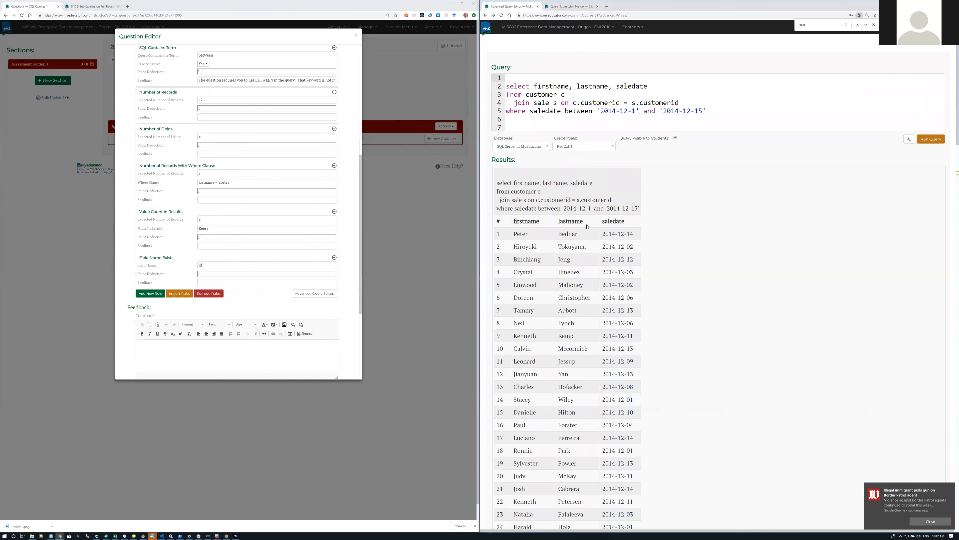
pyautogui.moveTo(587, 226); pyautogui.dragTo(557, 223)
pyautogui.moveTo(209, 266); pyautogui.dragTo(192, 267)
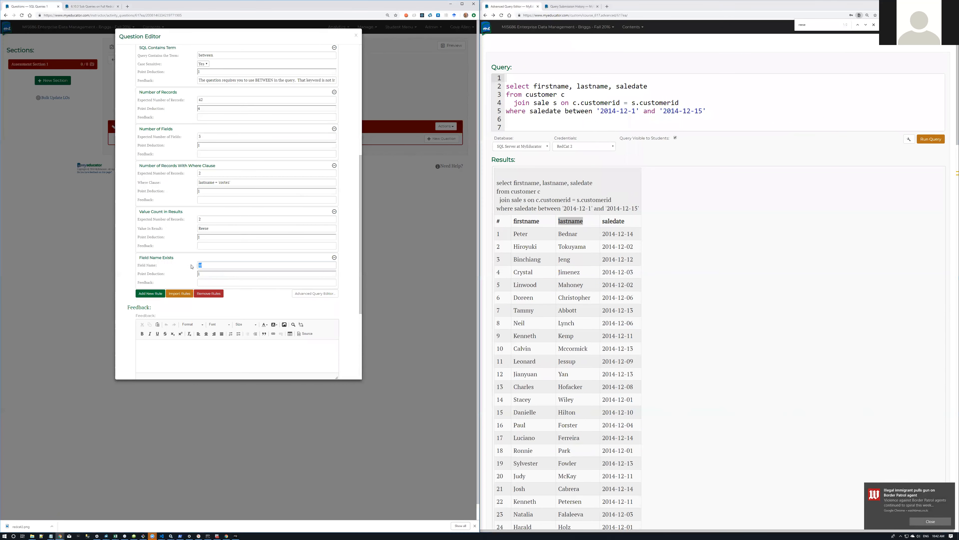
pyautogui.hotkey('ctrl', 'v')
pyautogui.press('Delete')
pyautogui.moveTo(515, 183); pyautogui.dragTo(592, 185)
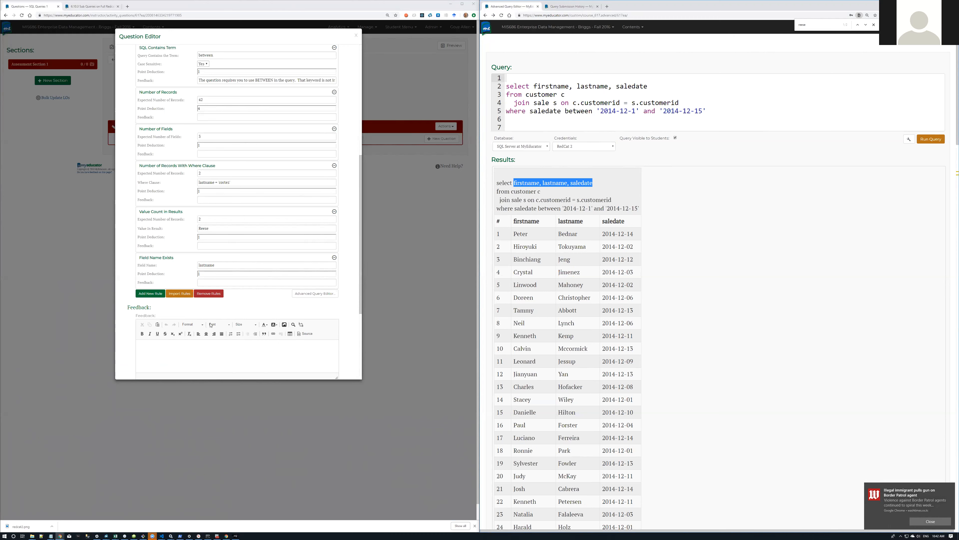
# Step: Overwrite lastname with date_of_sale in the rule's Field Name box
pyautogui.moveTo(221, 264); pyautogui.dragTo(188, 265)
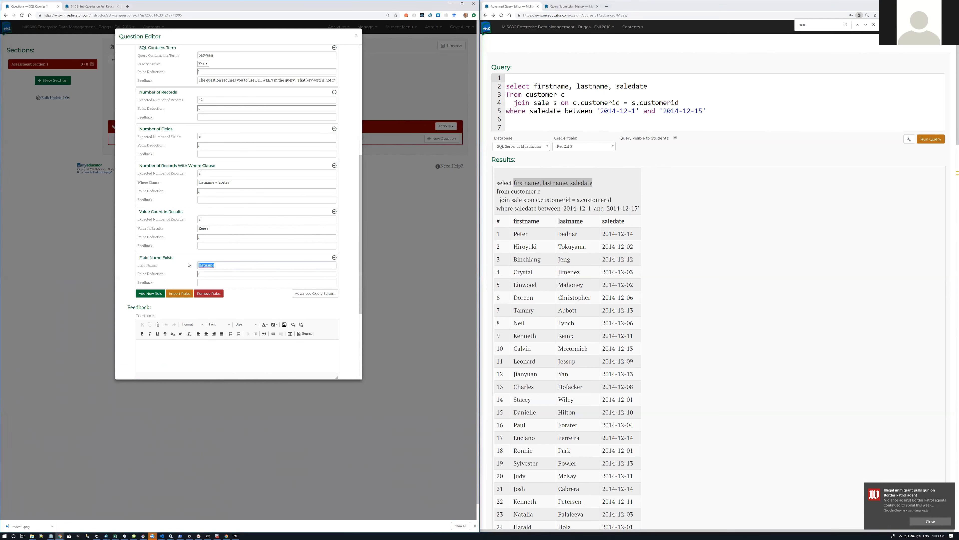
pyautogui.write('date_of_sale')
pyautogui.scroll(-4, 227, 310)
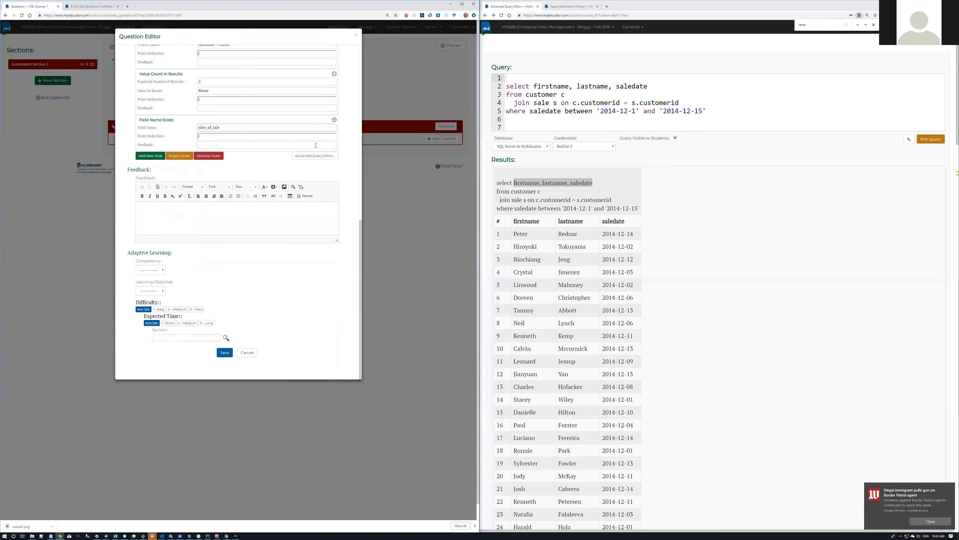
# Step: Save the rules and append a sentence requiring firstname, lastname and date_of_sale columns to the question
pyautogui.click(225, 352)
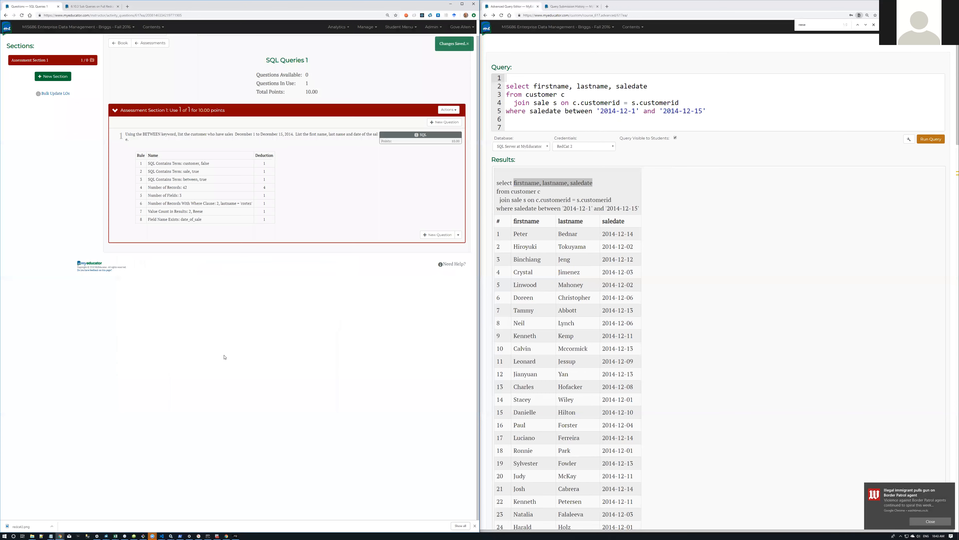
pyautogui.click(337, 138)
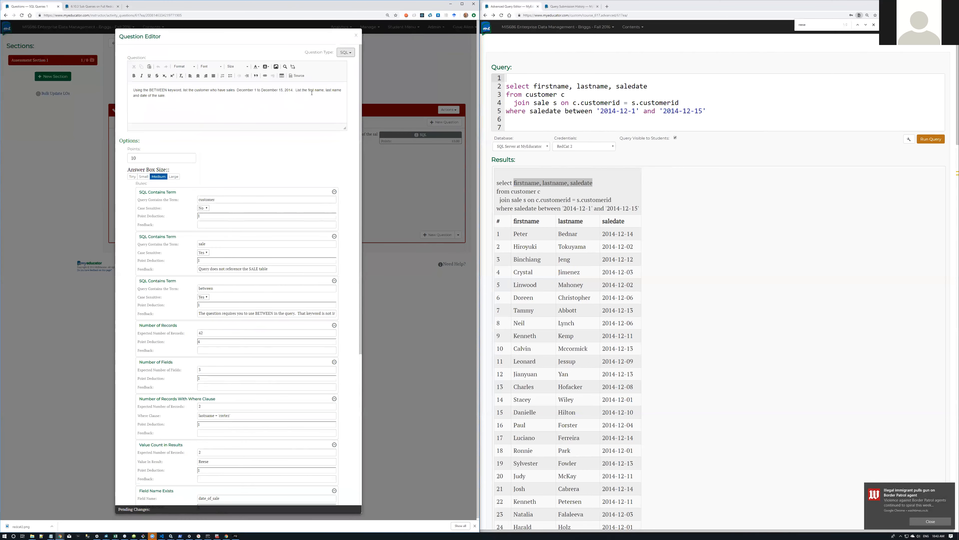
pyautogui.click(180, 97)
pyautogui.write('Name the')
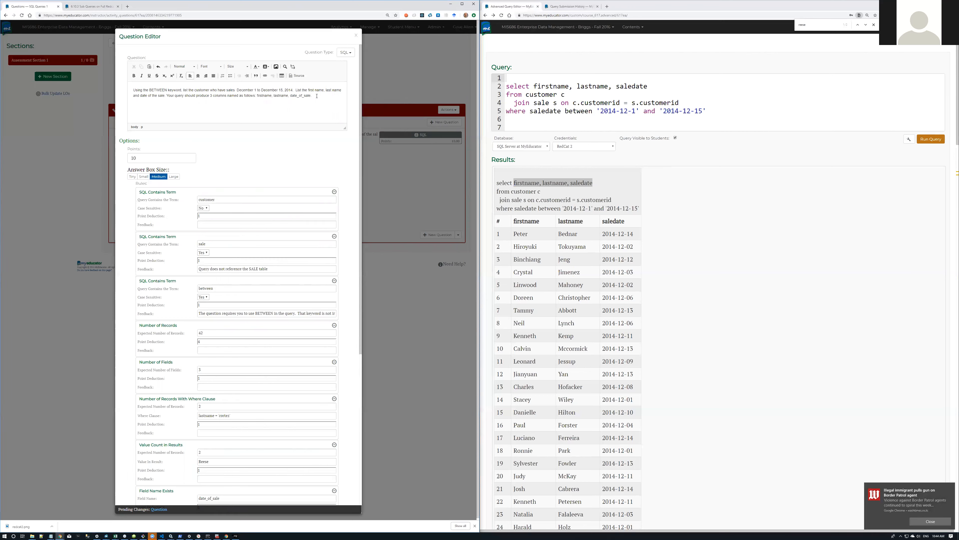
pyautogui.scroll(-6, 279, 184)
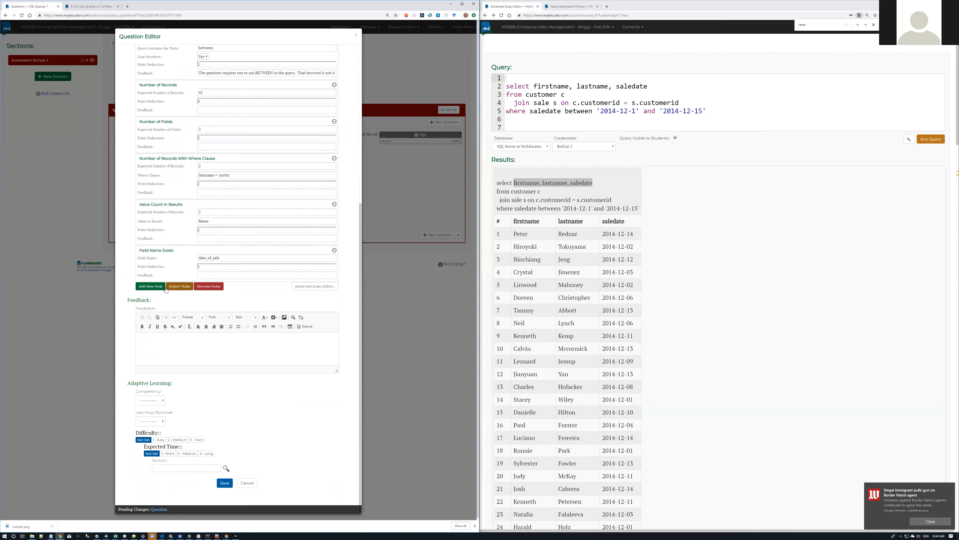
# Step: Add a Sorted By Field(s) rule to the question's grading rules
pyautogui.click(147, 290)
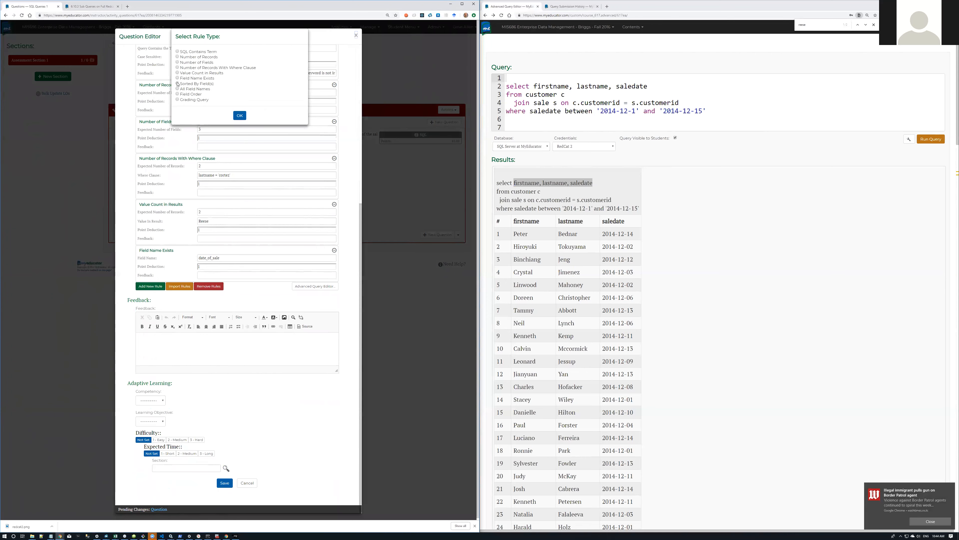
pyautogui.click(238, 116)
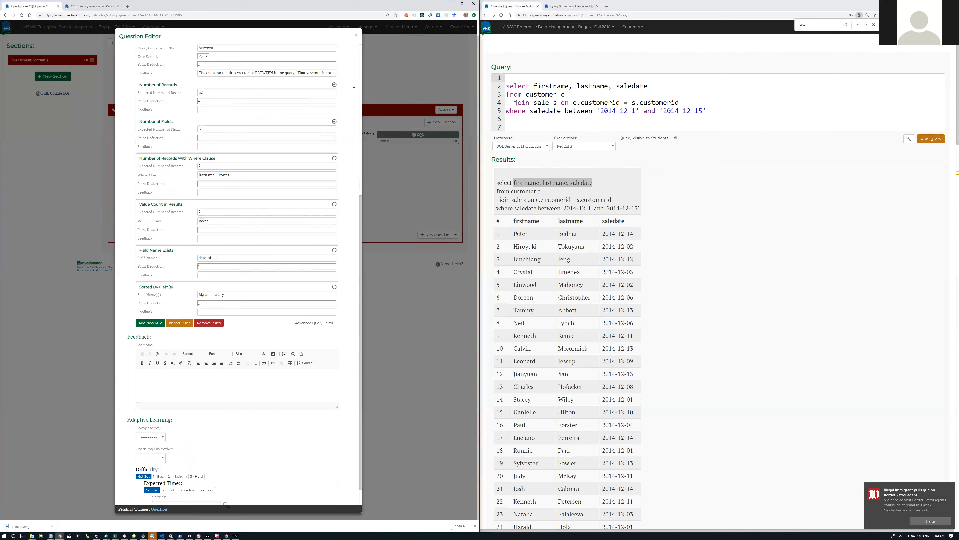
pyautogui.scroll(7, 347, 110)
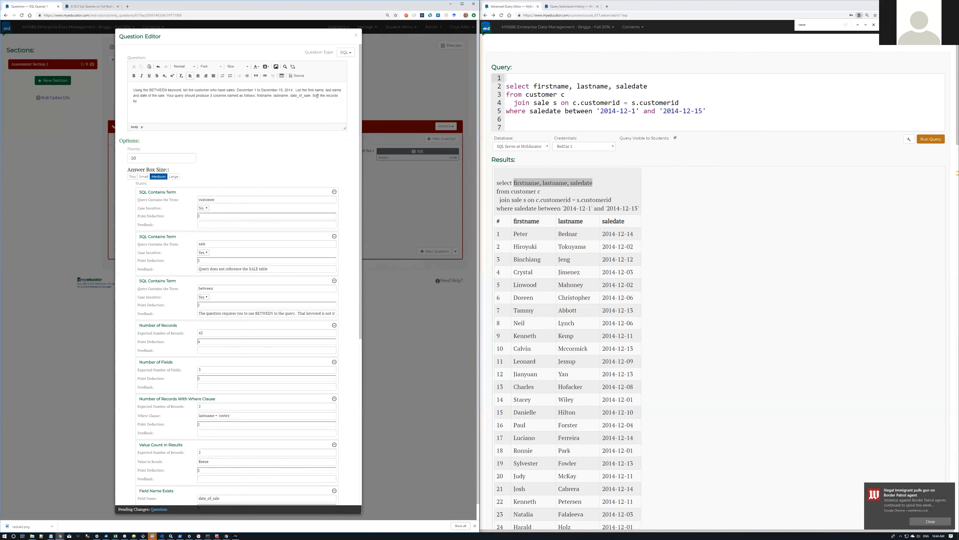
# Step: Add 'then by firstname' to the question and set the Sorted By fields to lastname, firstname
pyautogui.write('then byu ')
pyautogui.write('y fior')
pyautogui.scroll(-7, 313, 205)
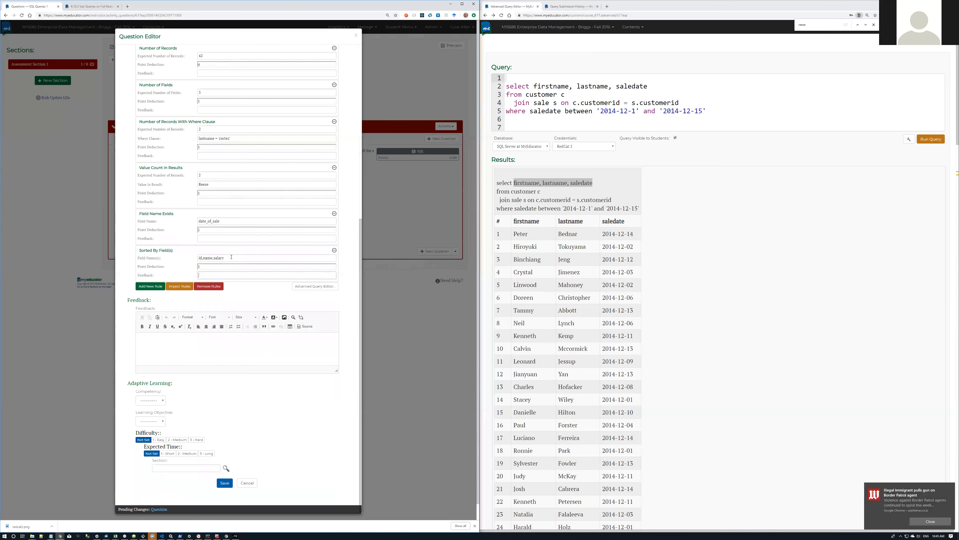
pyautogui.moveTo(232, 257); pyautogui.dragTo(189, 262)
pyautogui.write('las')
pyautogui.write('tnm')
pyautogui.write(', firstname')
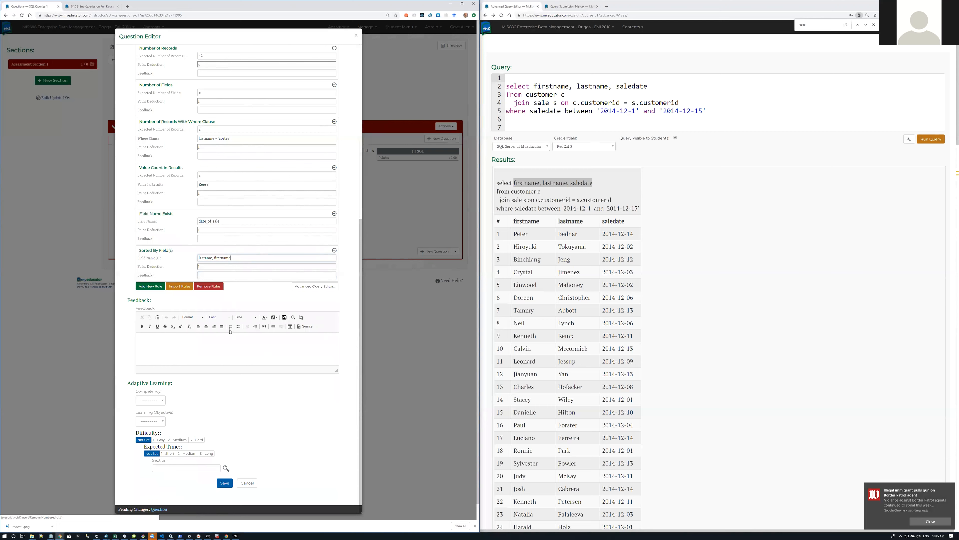
pyautogui.click(155, 287)
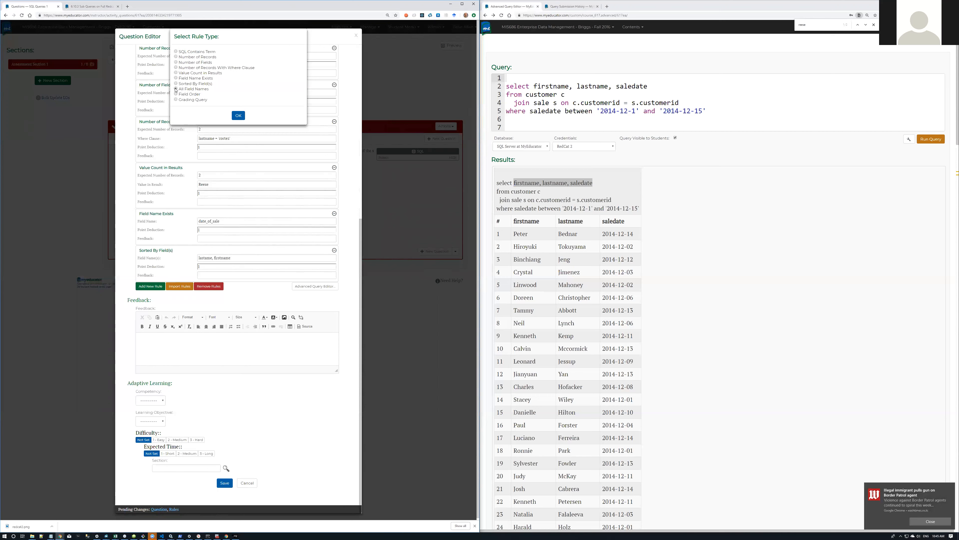
# Step: Add an All Field Names rule with the field list firstname, lastname, date_of_sale
pyautogui.click(238, 116)
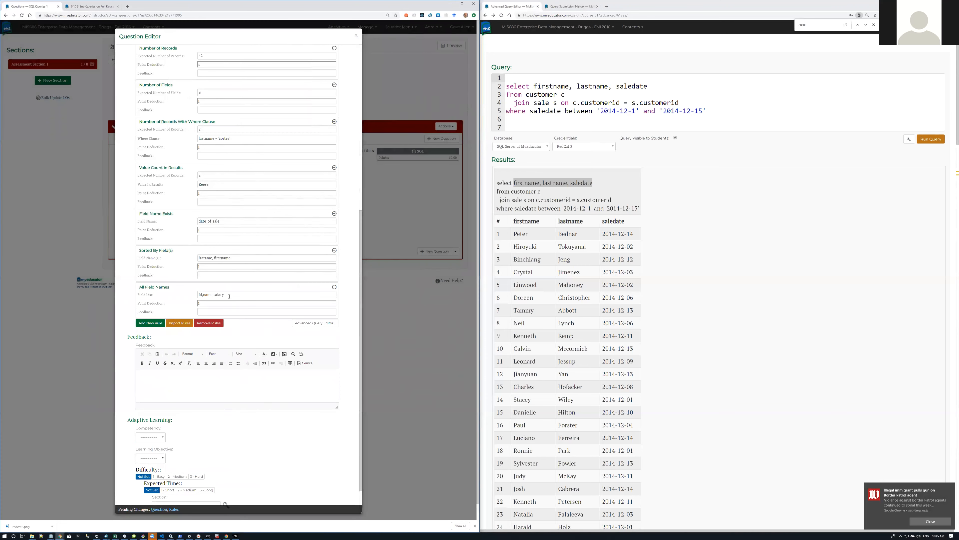
pyautogui.moveTo(631, 224); pyautogui.dragTo(514, 224)
pyautogui.hotkey('ctrl', 'c')
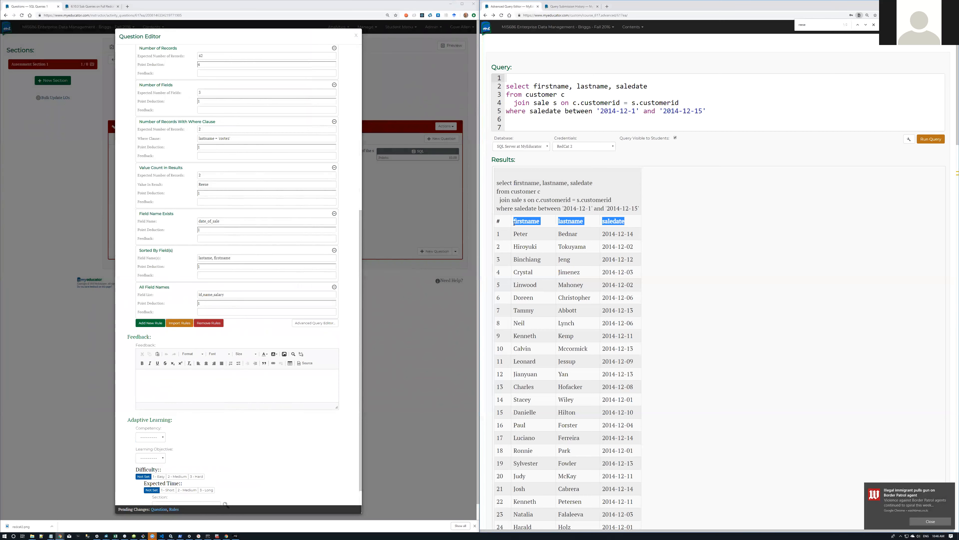
pyautogui.moveTo(245, 291); pyautogui.dragTo(193, 294)
pyautogui.hotkey('ctrl', 'v')
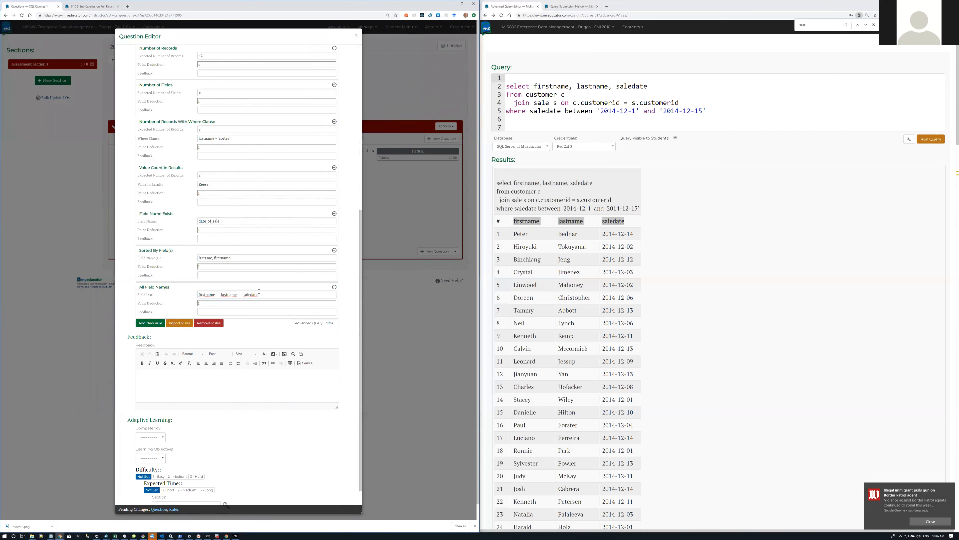
pyautogui.press('BackSpace')
pyautogui.write(',')
pyautogui.press('BackSpace')
pyautogui.doubleClick(207, 222)
pyautogui.hotkey('ctrl', 'c')
pyautogui.doubleClick(241, 294)
pyautogui.hotkey('ctrl', 'v')
pyautogui.click(149, 323)
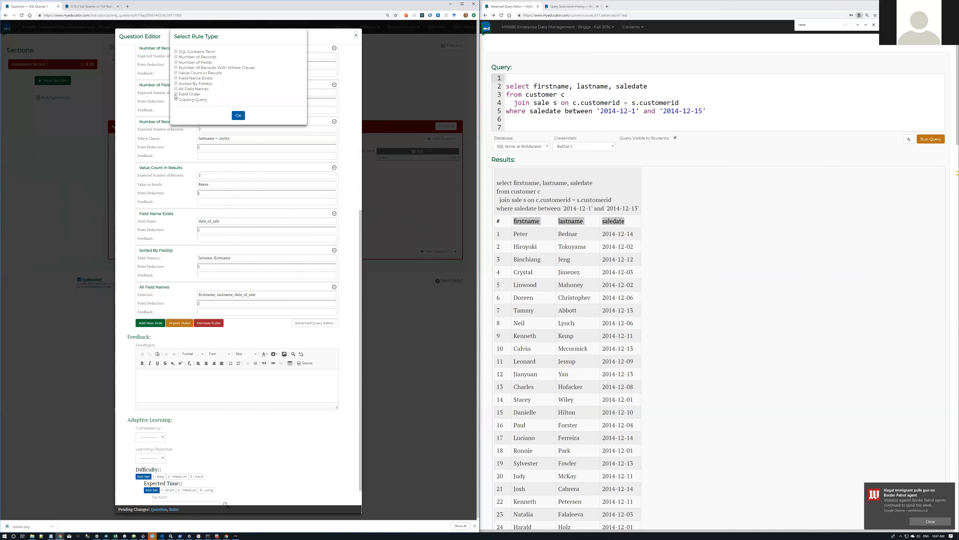
# Step: Add a Field Order rule with the field list firstname, lastname, date_of_sale
pyautogui.click(177, 95)
pyautogui.click(237, 115)
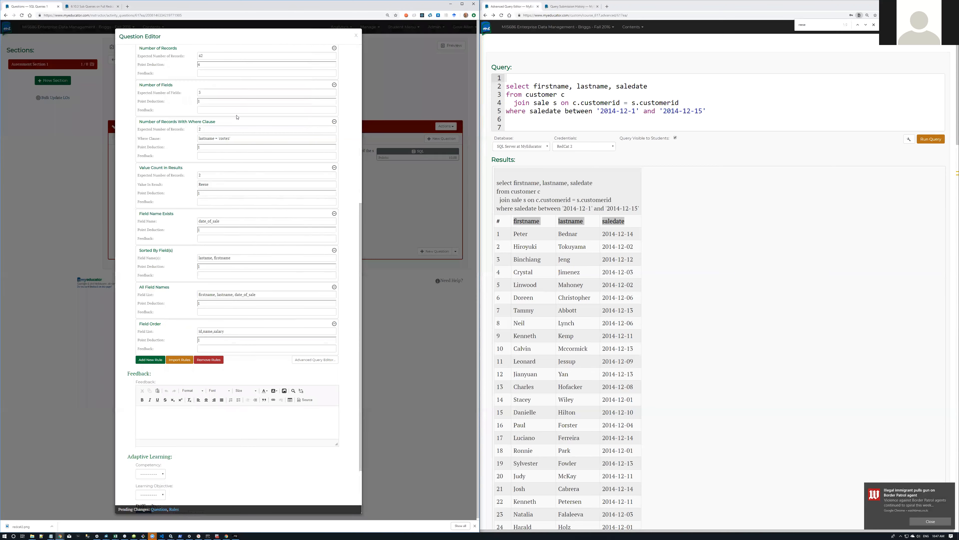
pyautogui.moveTo(259, 294); pyautogui.dragTo(190, 294)
pyautogui.hotkey('ctrl', 'c')
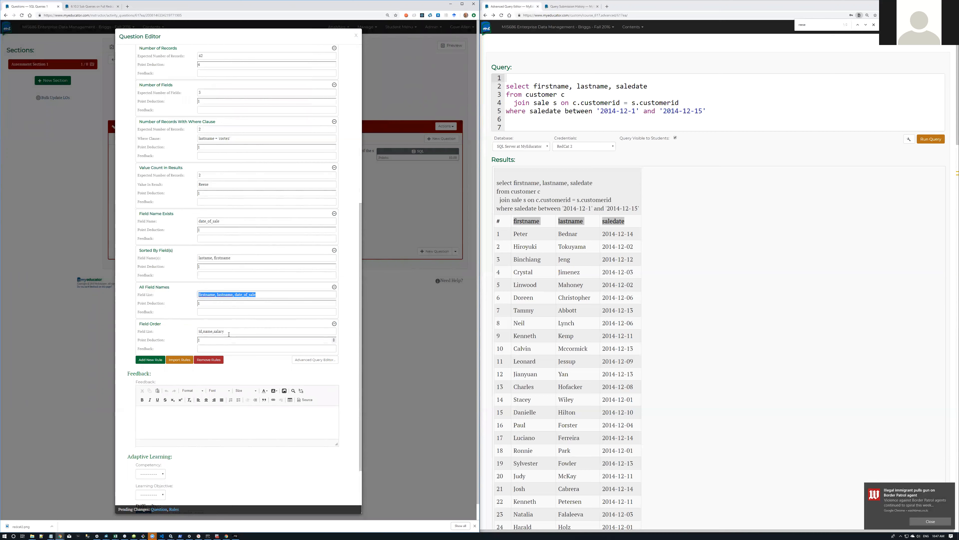
pyautogui.moveTo(232, 332); pyautogui.dragTo(186, 332)
pyautogui.hotkey('ctrl', 'v')
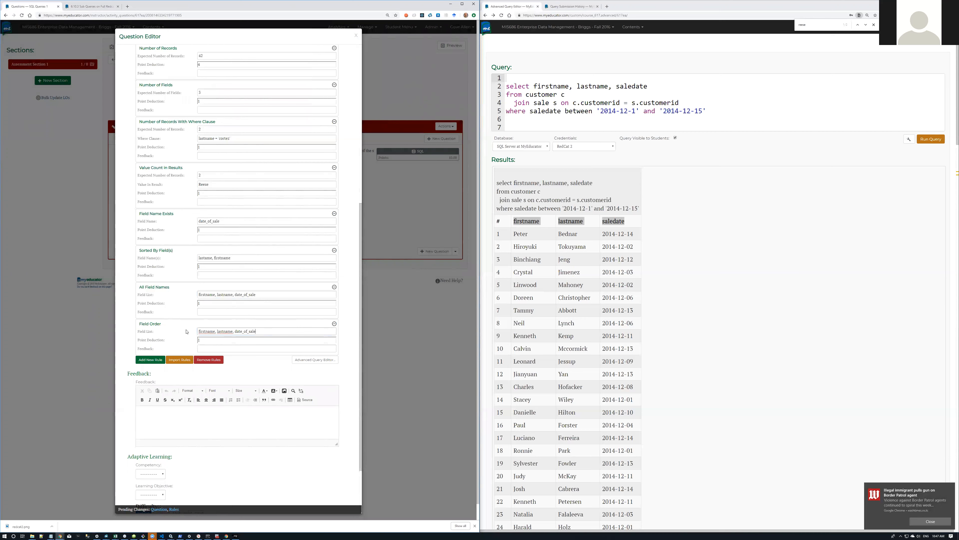
pyautogui.moveTo(745, 115); pyautogui.dragTo(506, 87)
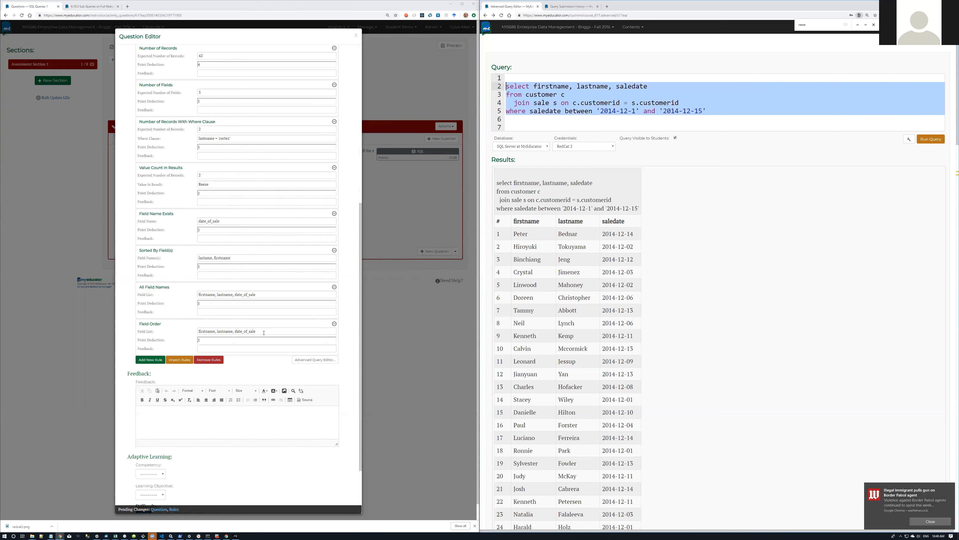
# Step: Paste the BETWEEN solution query into the question's Feedback box
pyautogui.click(165, 427)
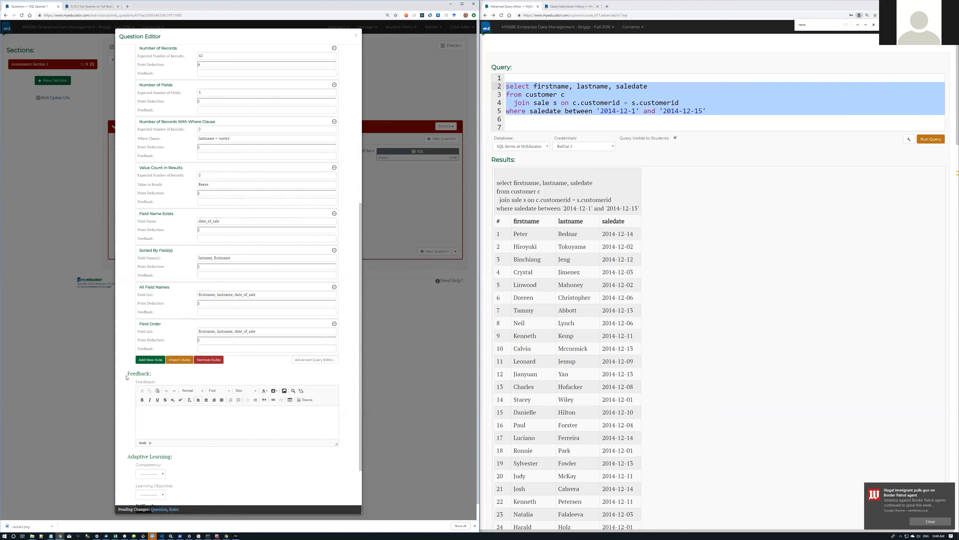
pyautogui.click(153, 380)
pyautogui.hotkey('ctrl', 'v')
pyautogui.click(544, 80)
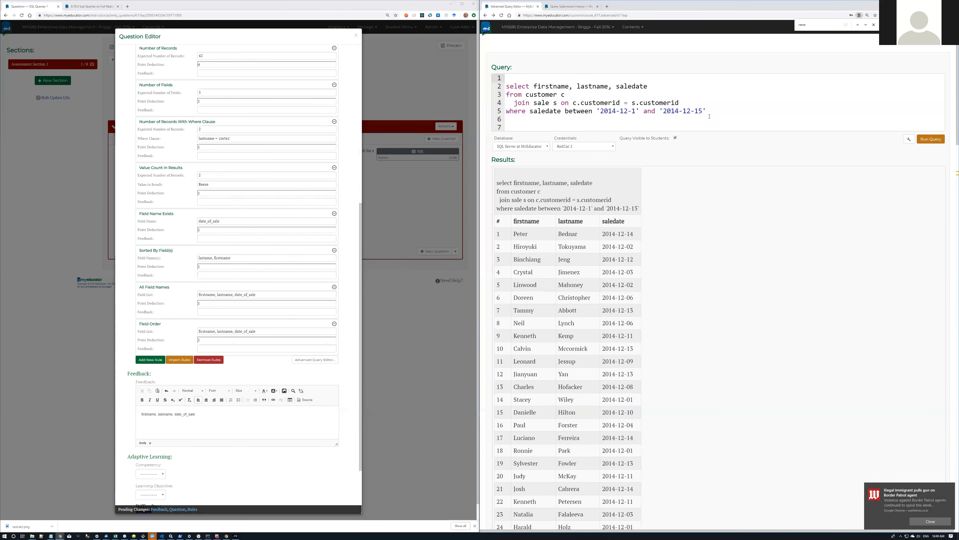
pyautogui.moveTo(707, 111); pyautogui.dragTo(490, 88)
pyautogui.hotkey('ctrl', 'c')
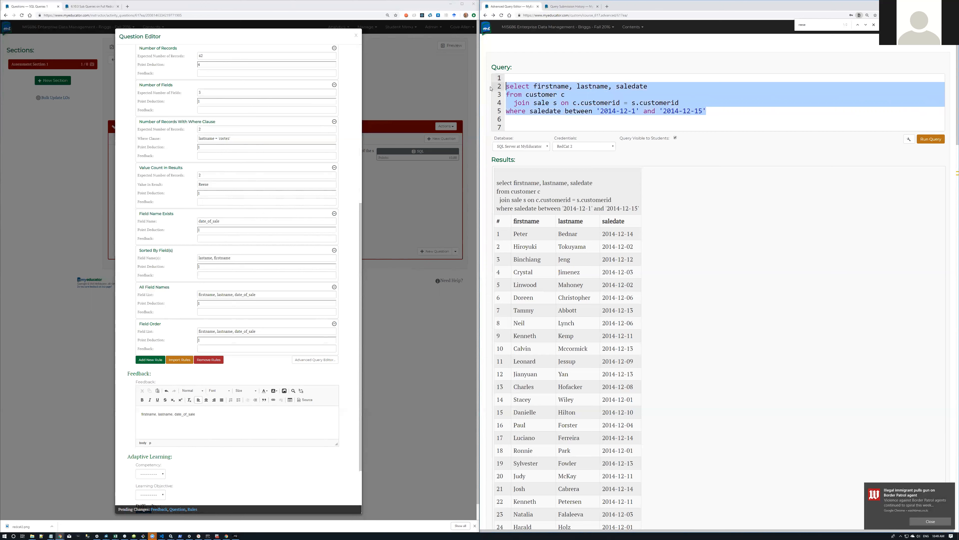
pyautogui.moveTo(208, 424); pyautogui.dragTo(117, 418)
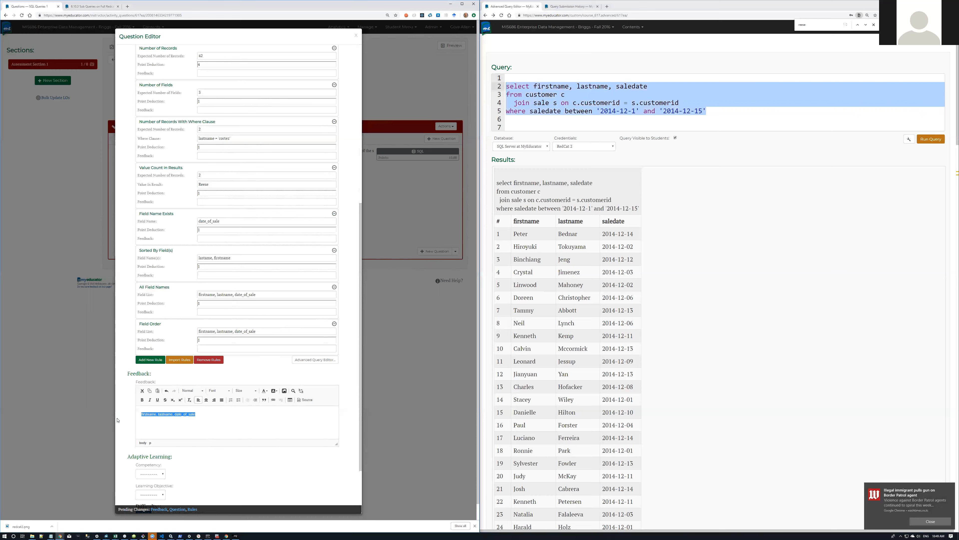
pyautogui.click(168, 423)
pyautogui.hotkey('ctrl', 'v')
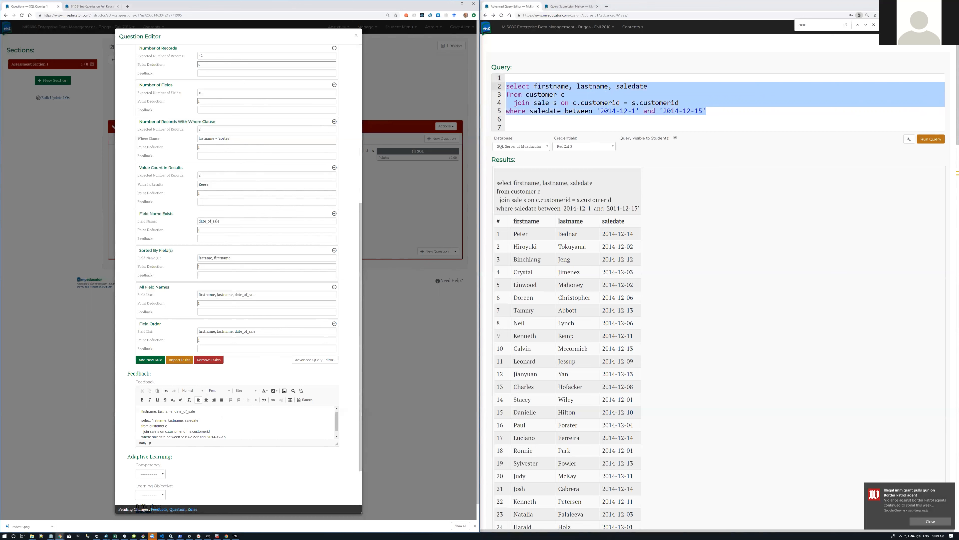
# Step: Remove the old field list, rename saledate to date_of_sale, and append 'order by lastname, firstname'
pyautogui.hotkey('shift', 'Left')
pyautogui.hotkey('shift', 'Left')
pyautogui.hotkey('shift', 'Left')
pyautogui.hotkey('shift', 'Left')
pyautogui.hotkey('shift', 'Left')
pyautogui.hotkey('shift', 'Left')
pyautogui.hotkey('shift', 'Left')
pyautogui.hotkey('shift', 'Left')
pyautogui.hotkey('shift', 'Left')
pyautogui.hotkey('shift', 'Left')
pyautogui.hotkey('ctrl', 'x')
pyautogui.hotkey('shift', 'Home')
pyautogui.press('Delete')
pyautogui.press('Delete')
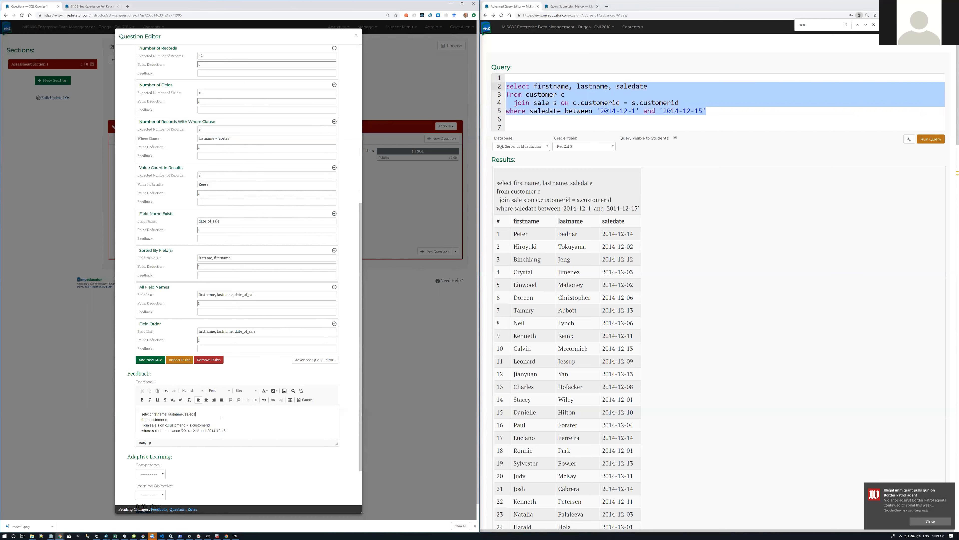
pyautogui.press('BackSpace')
pyautogui.hotkey('ctrl', 'v')
pyautogui.press('End')
pyautogui.press('Return')
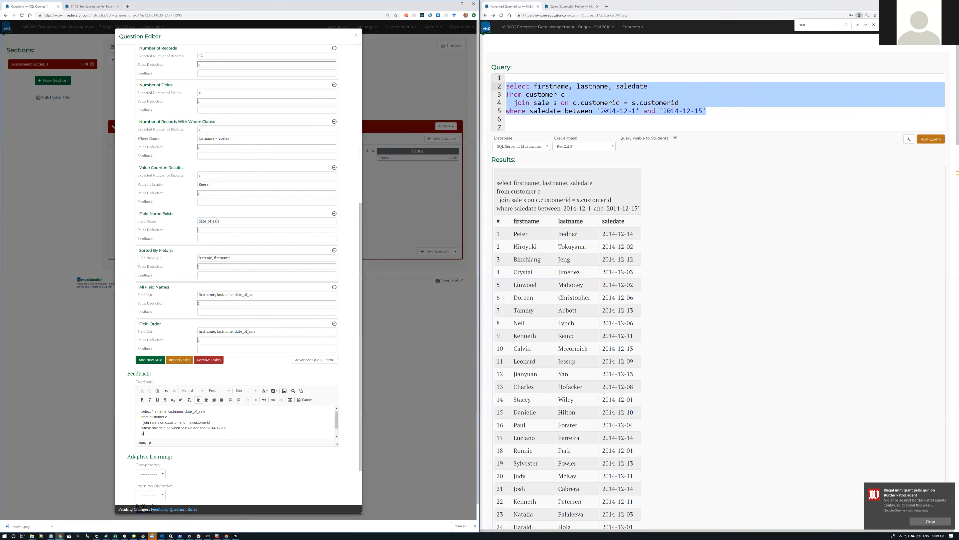
pyautogui.write('order gby lastname, fior')
pyautogui.write('ame')
# Step: Replace the query editor's contents with the feedback's sorted query, remove stray characters, and run it
pyautogui.moveTo(209, 435); pyautogui.dragTo(114, 404)
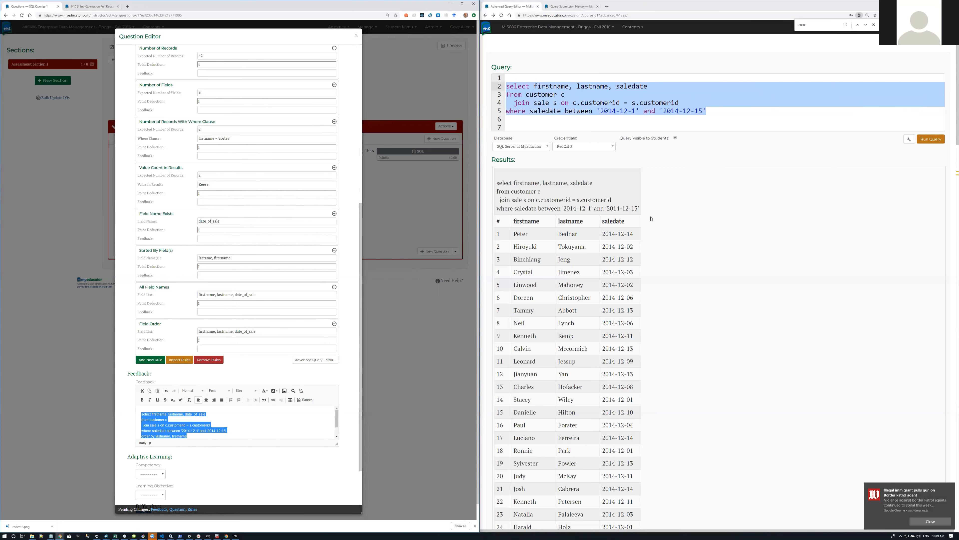
pyautogui.moveTo(739, 113); pyautogui.dragTo(430, 60)
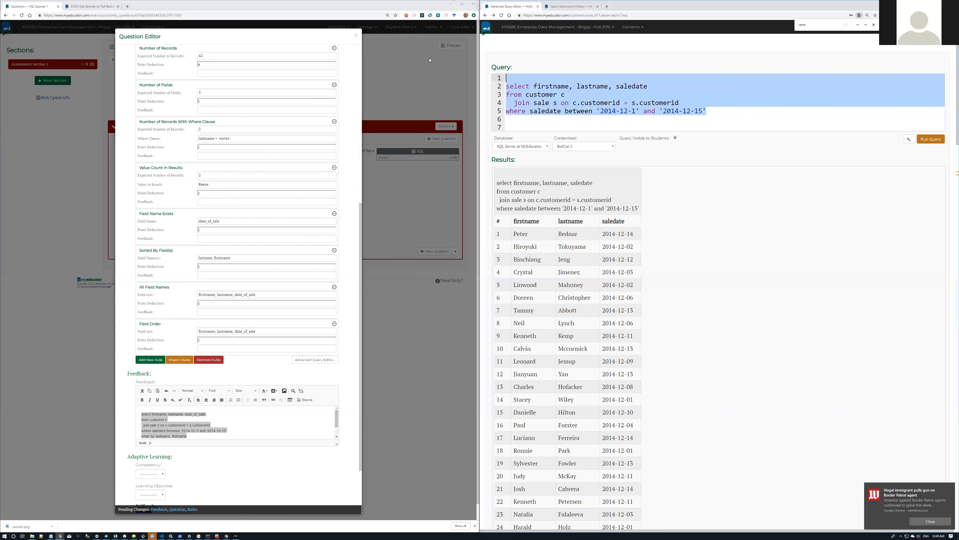
pyautogui.hotkey('ctrl', 'v')
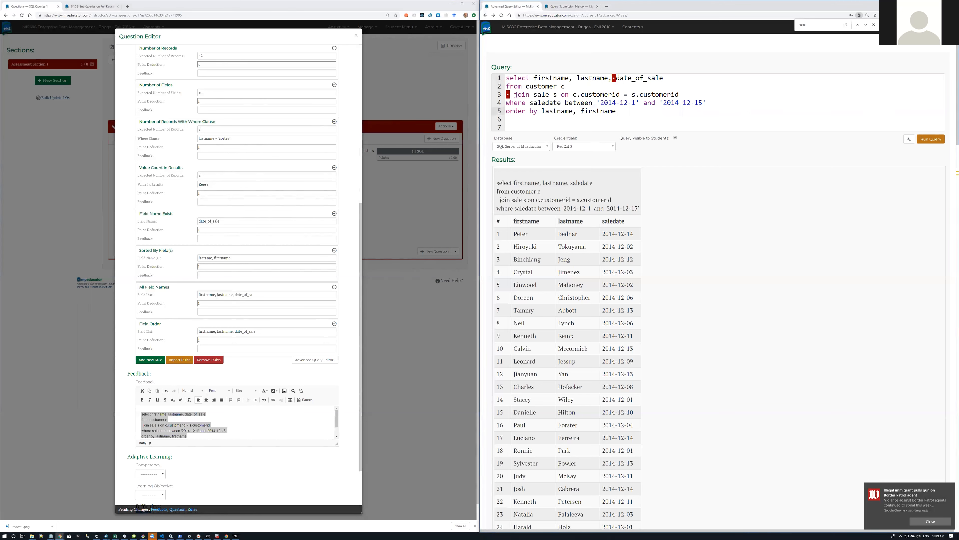
pyautogui.press('Up')
pyautogui.press('Up')
pyautogui.press('Up')
pyautogui.press('Up')
pyautogui.press('Delete')
pyautogui.press('Down')
pyautogui.press('Down')
pyautogui.press('Home')
pyautogui.press('Delete')
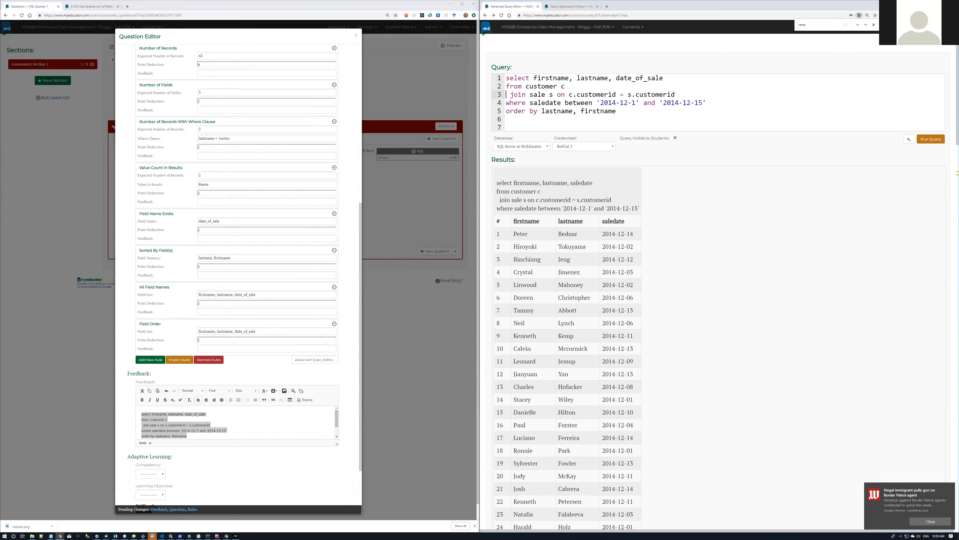
pyautogui.click(935, 140)
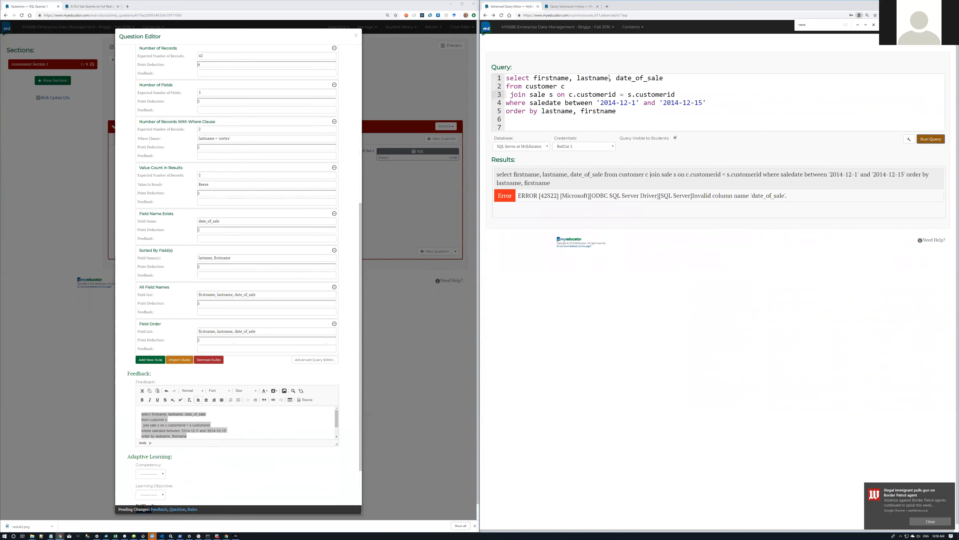
# Step: Insert 'saledate as' before date_of_sale and rerun the query
pyautogui.click(617, 78)
pyautogui.write('saledate as')
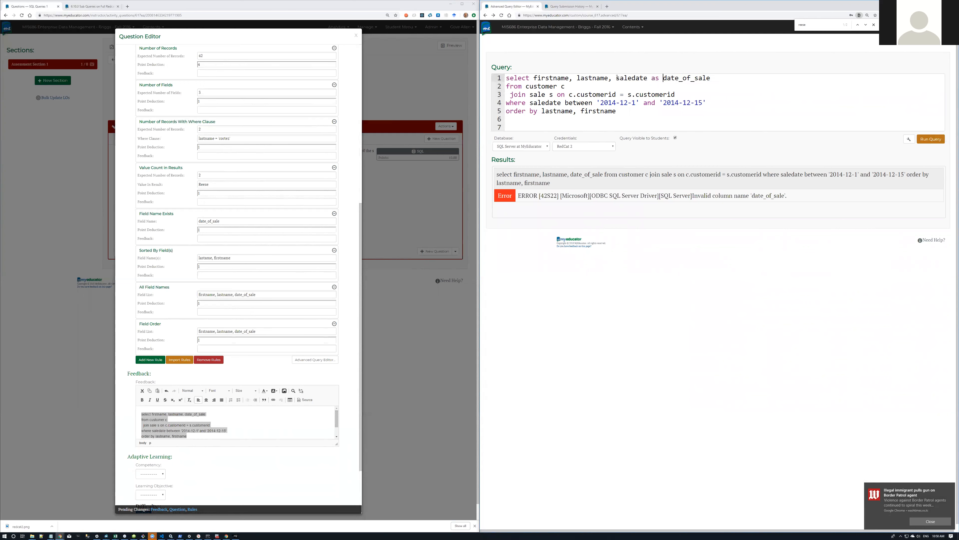
pyautogui.click(940, 139)
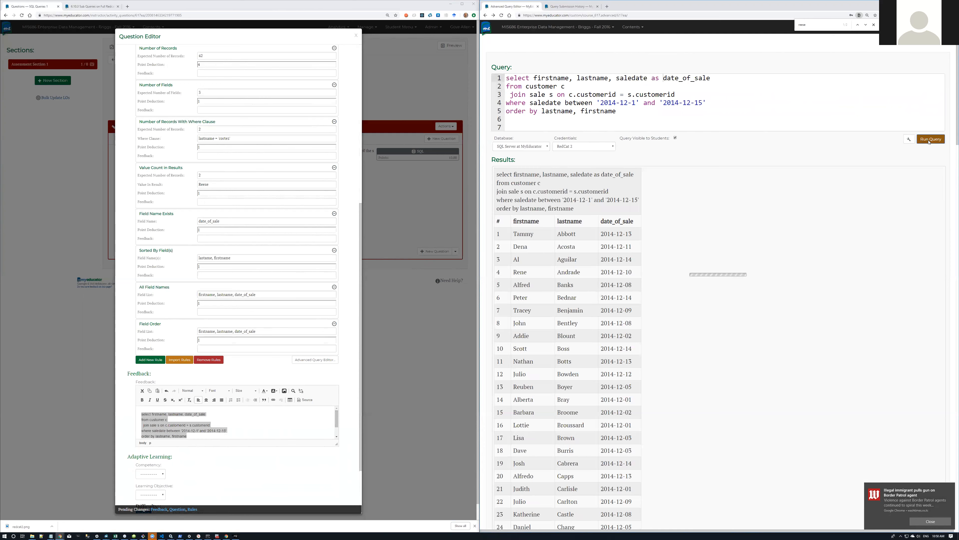
pyautogui.moveTo(623, 111); pyautogui.dragTo(472, 73)
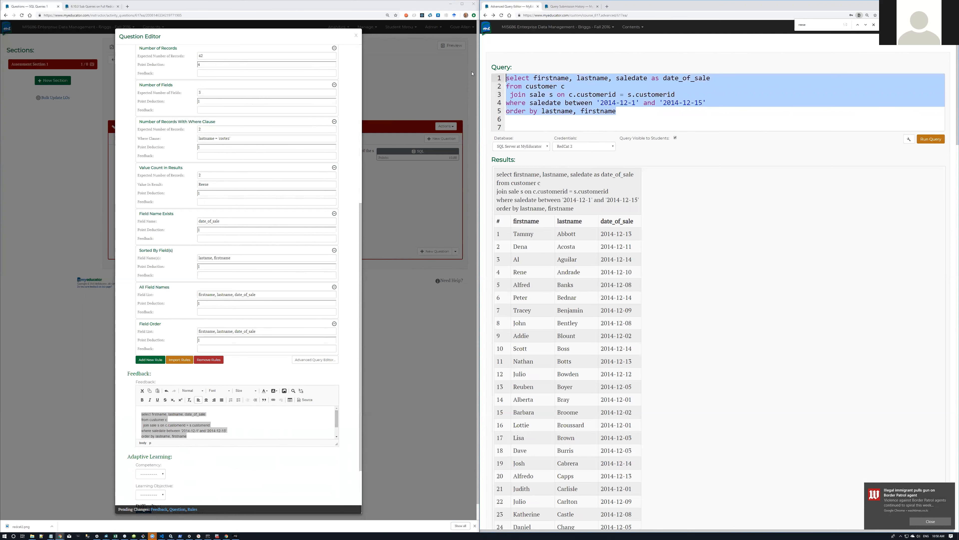
# Step: Replace the feedback's old query with the corrected aliased query
pyautogui.click(236, 410)
pyautogui.hotkey('ctrl', 'a')
pyautogui.hotkey('ctrl', 'v')
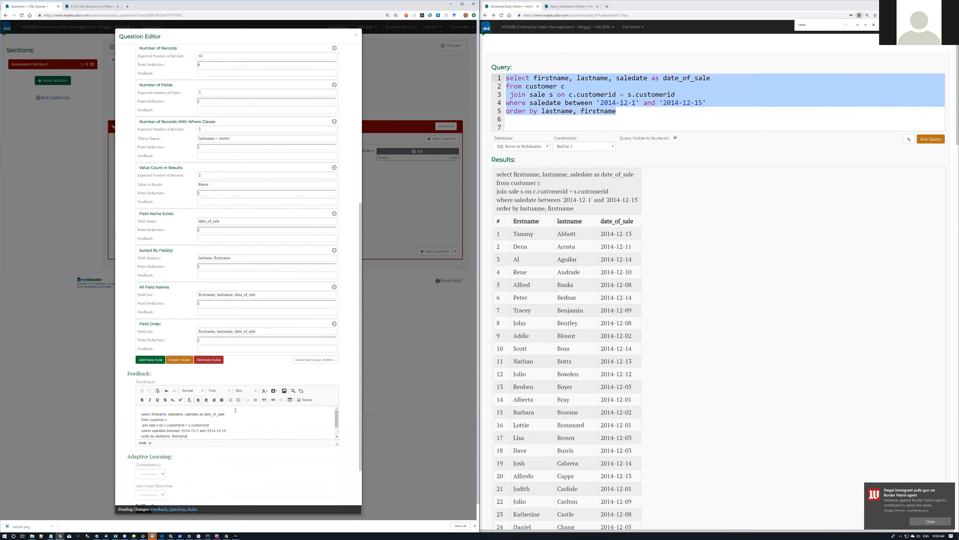
# Step: Leave competency and learning objective unset; set difficulty 1 - Easy and expected time 1 - Short
pyautogui.scroll(-2, 175, 407)
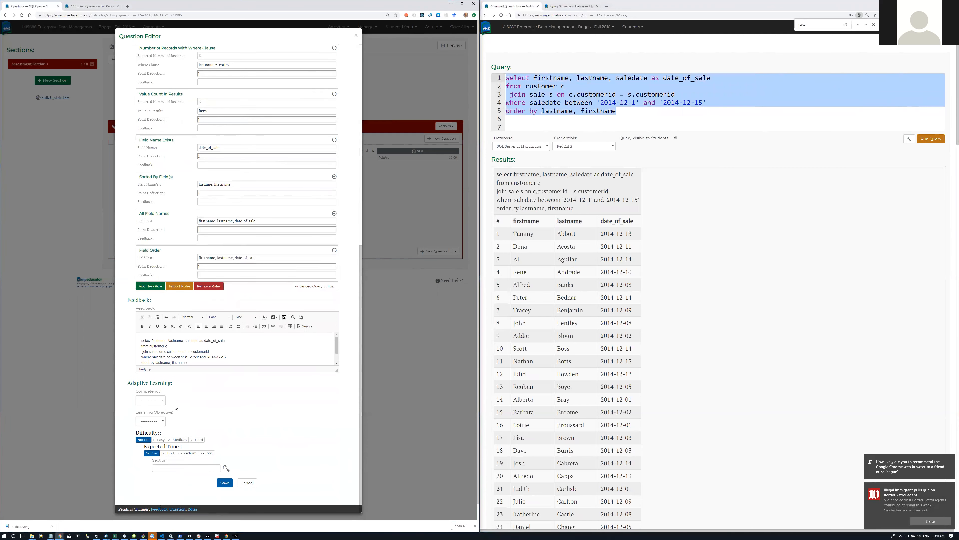
pyautogui.click(162, 401)
pyautogui.click(163, 400)
pyautogui.click(164, 401)
pyautogui.click(164, 400)
pyautogui.click(165, 423)
pyautogui.click(162, 429)
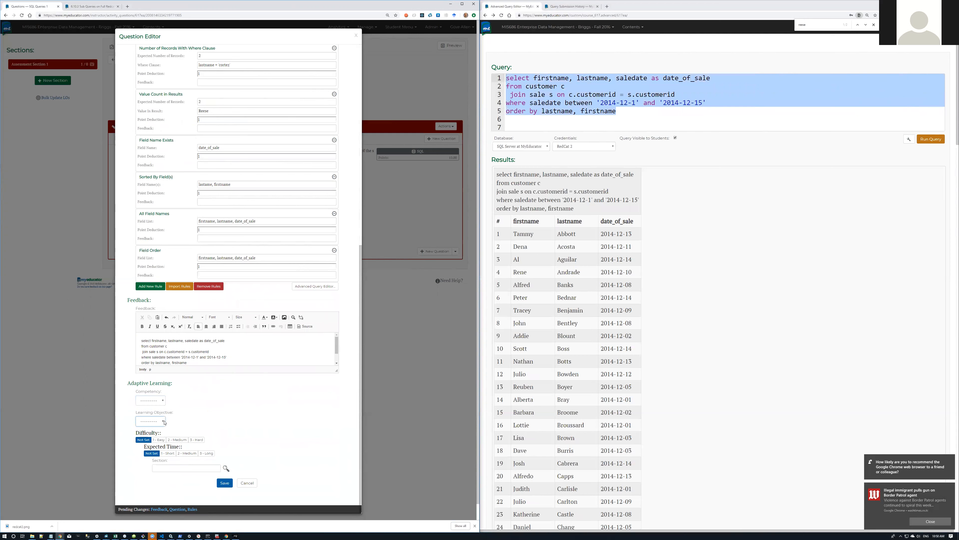
pyautogui.click(158, 440)
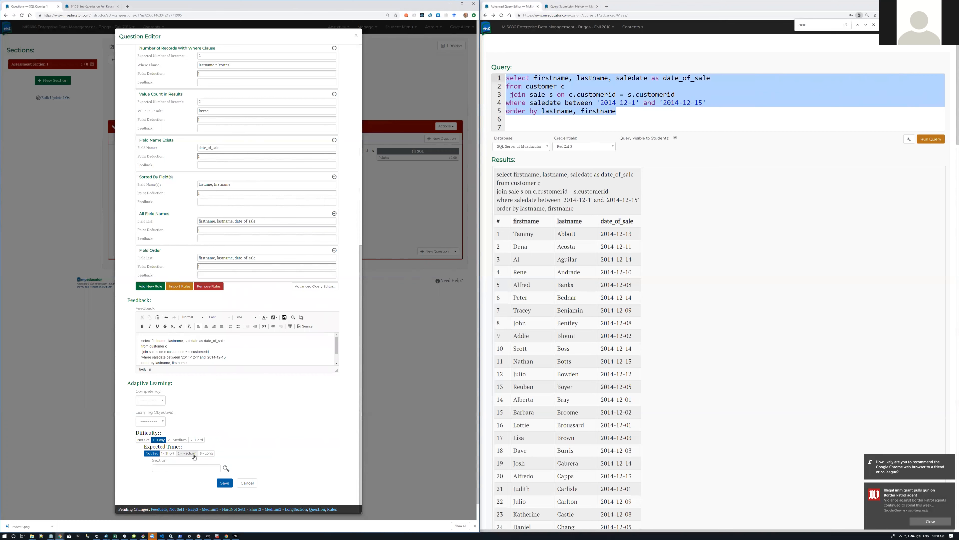
pyautogui.click(170, 455)
pyautogui.click(179, 467)
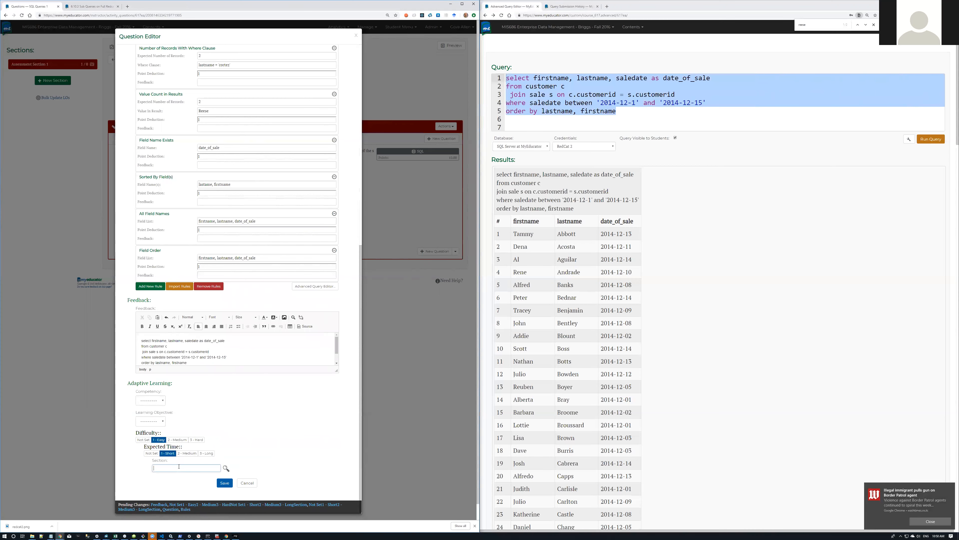
# Step: Browse the topic ID lookup and pick the Extracting Data from Multiple Tables topic (2.3)
pyautogui.click(226, 469)
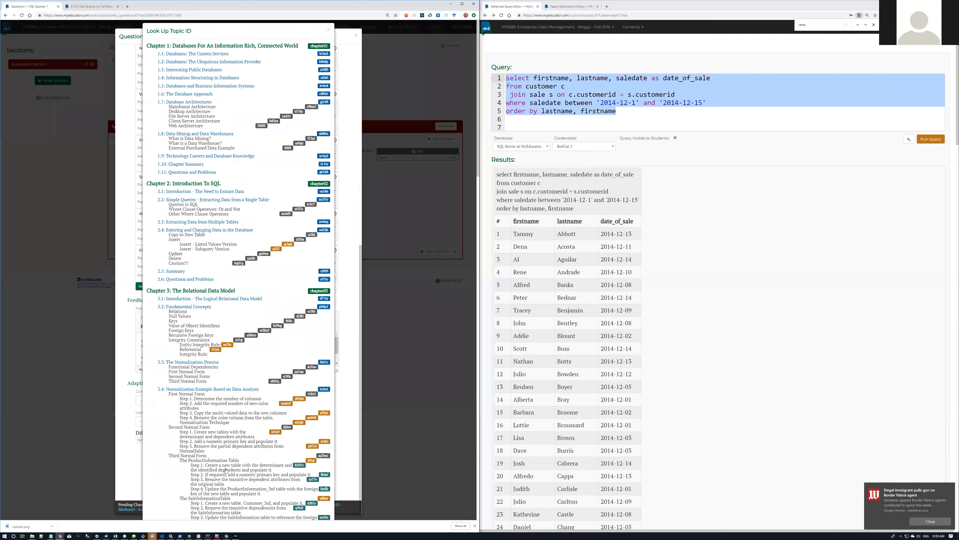
pyautogui.scroll(-6, 243, 396)
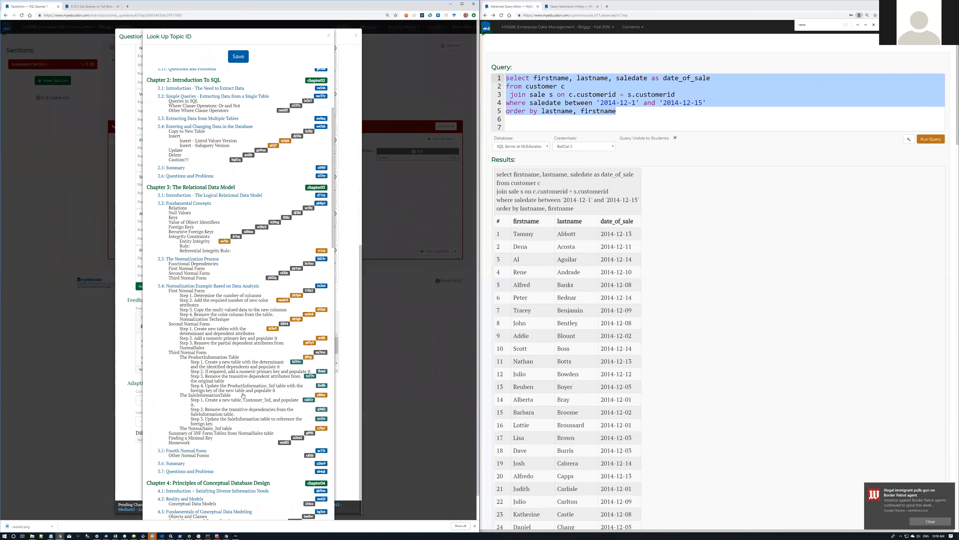
pyautogui.scroll(-4, 243, 396)
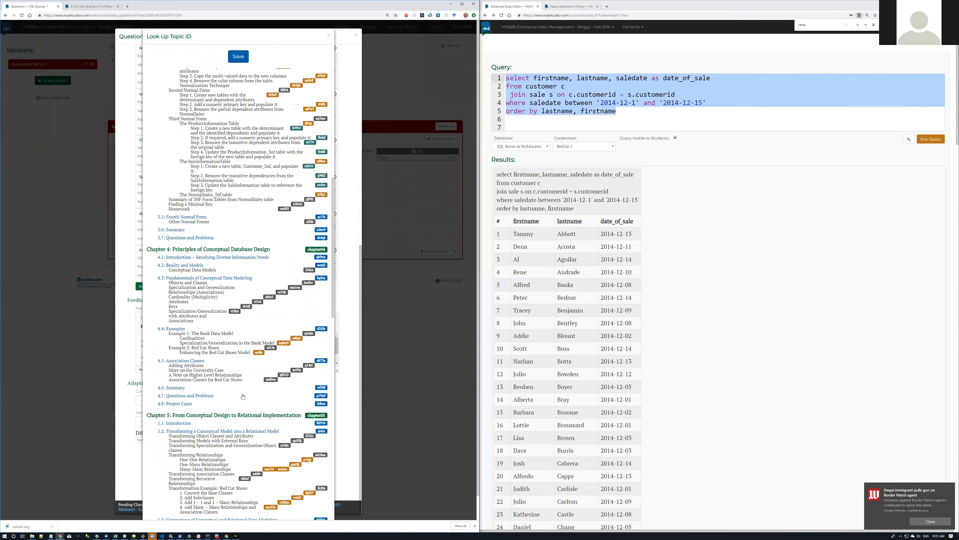
pyautogui.scroll(-8, 243, 396)
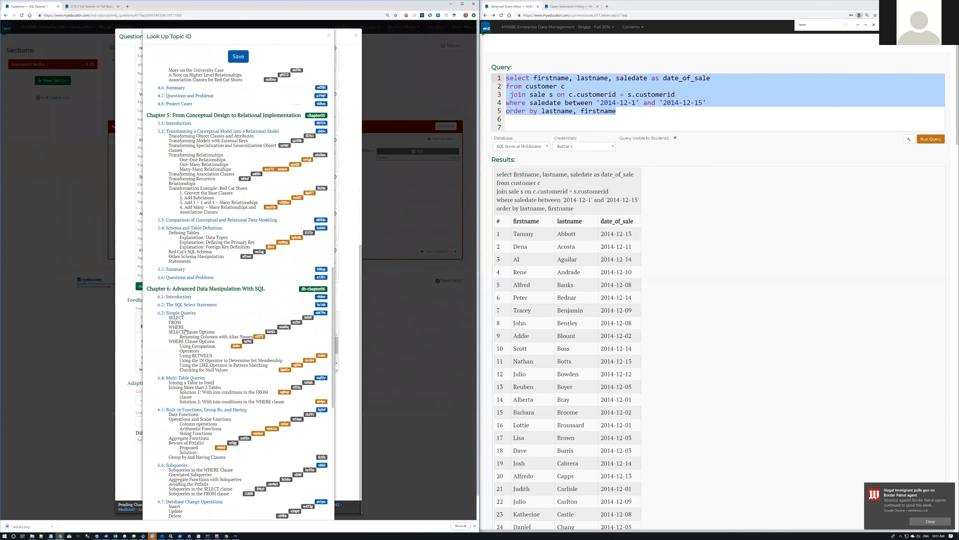
pyautogui.scroll(8, 185, 331)
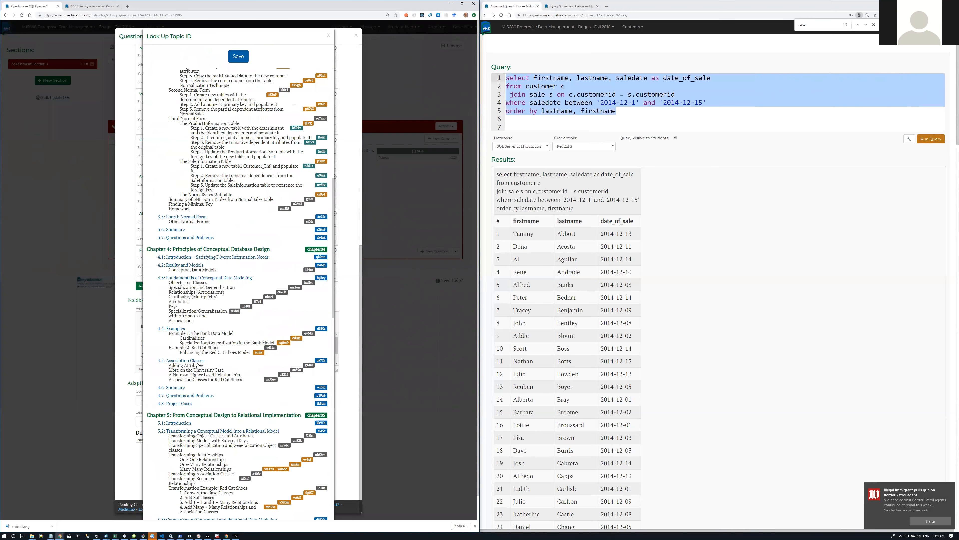
pyautogui.scroll(10, 198, 366)
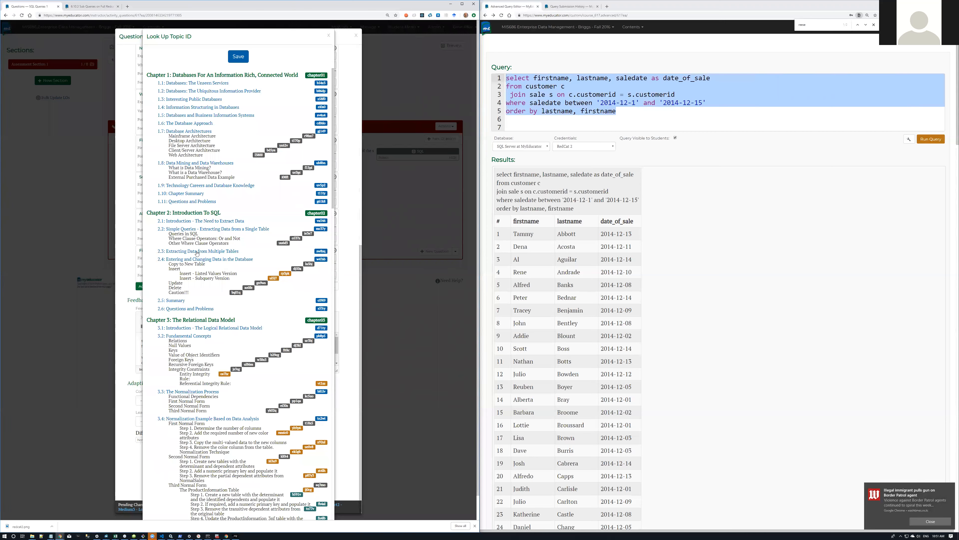
pyautogui.doubleClick(324, 252)
pyautogui.click(162, 252)
# Step: Review the rest of the chapter list, then save and close the topic lookup
pyautogui.scroll(-7, 187, 307)
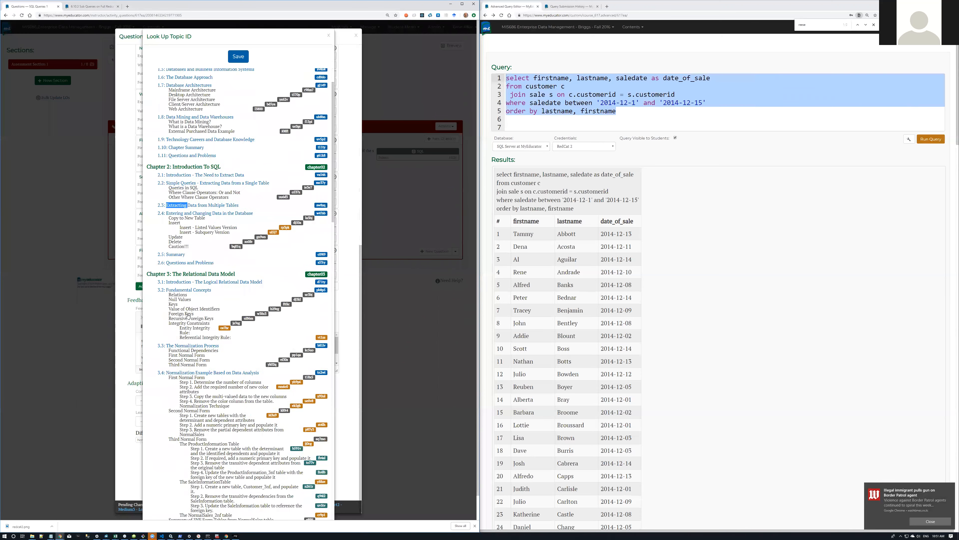
pyautogui.scroll(-15, 187, 314)
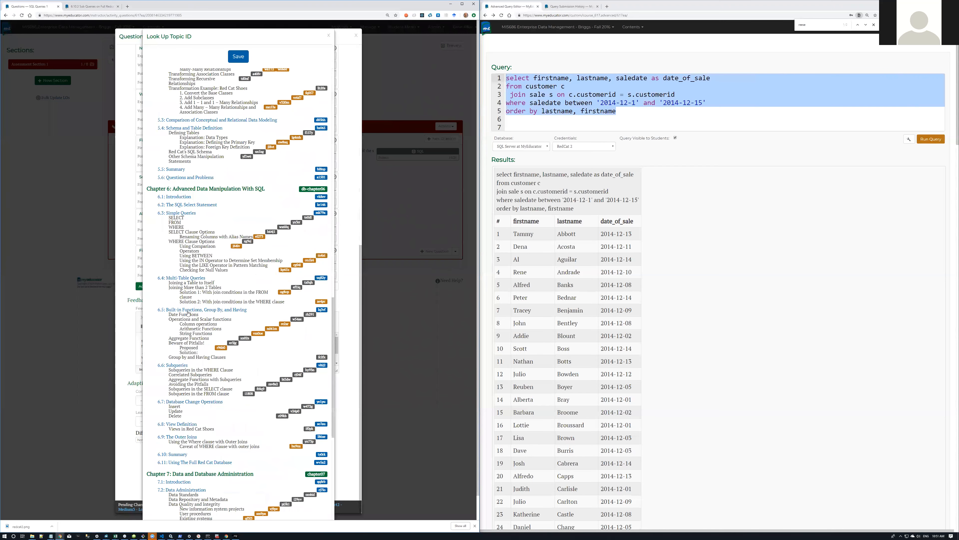
pyautogui.scroll(-10, 188, 313)
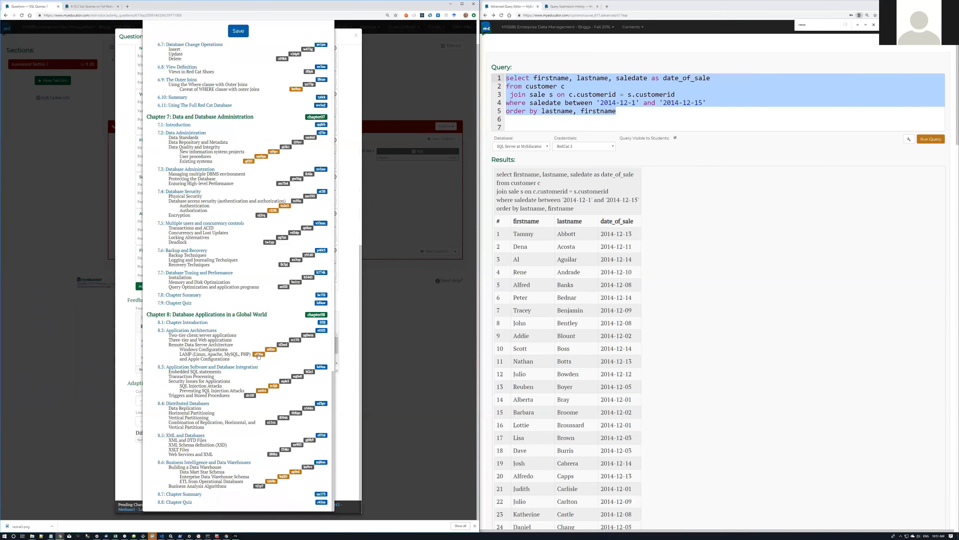
pyautogui.scroll(8, 258, 356)
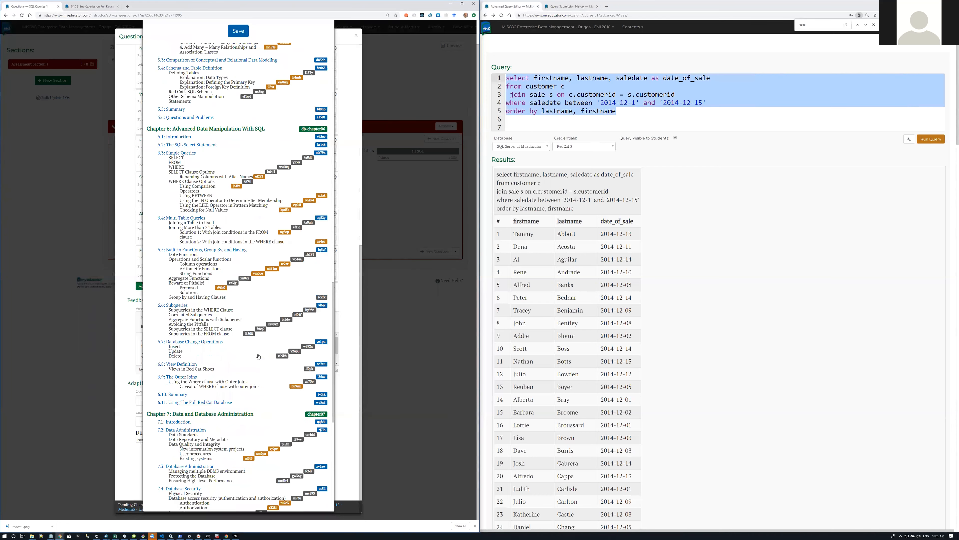
pyautogui.scroll(10, 258, 356)
pyautogui.scroll(5, 258, 356)
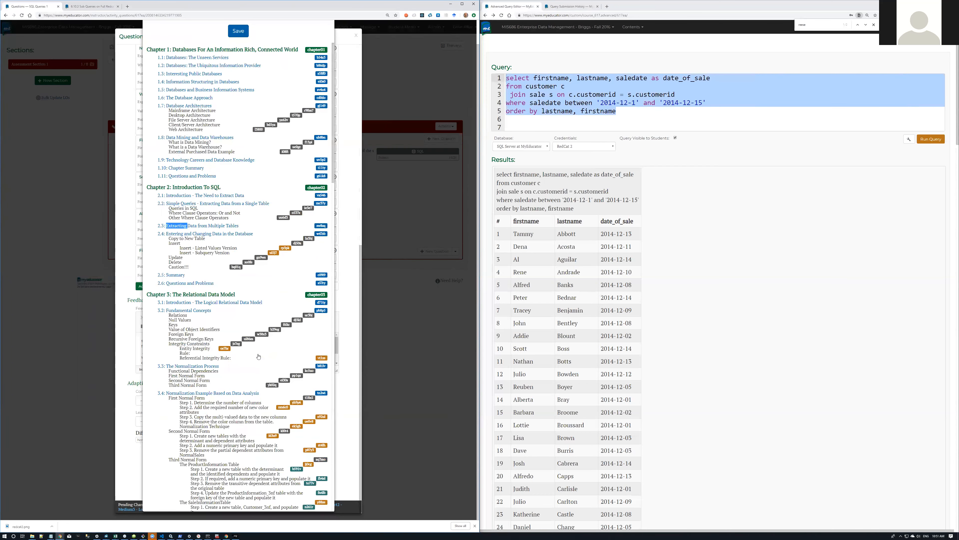
pyautogui.click(239, 31)
pyautogui.click(233, 33)
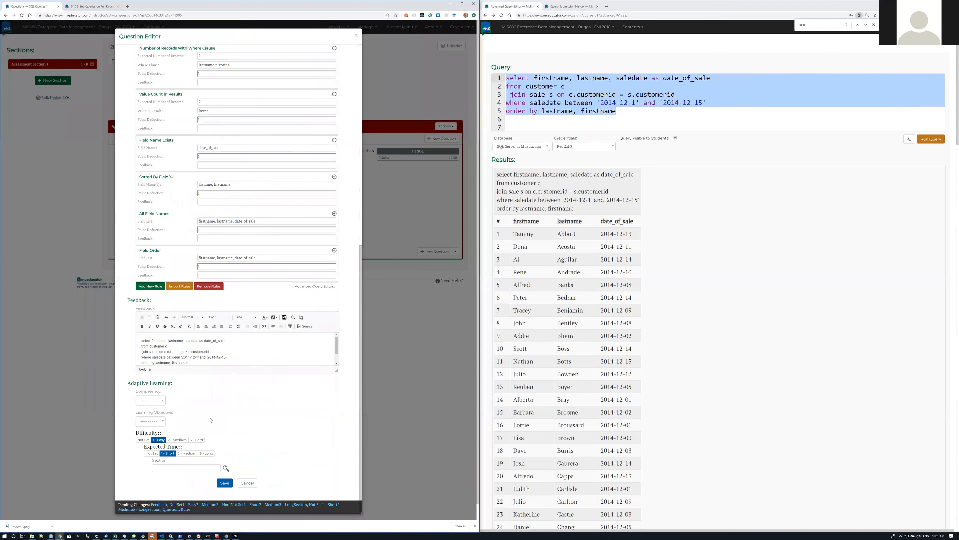
pyautogui.click(182, 470)
# Step: Check the textbook topic IDs in the lookup, close it, and save the BETWEEN question
pyautogui.click(227, 469)
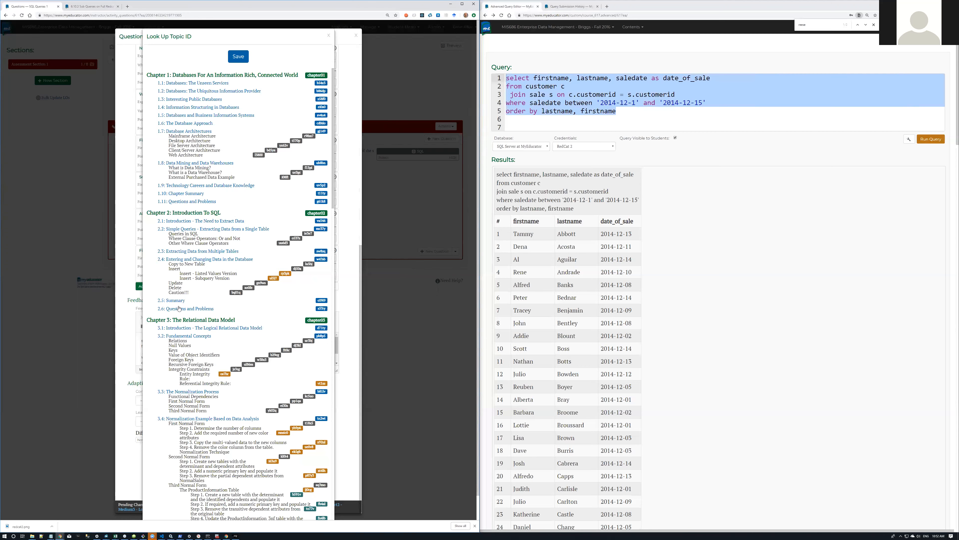
pyautogui.click(236, 293)
pyautogui.scroll(-10, 231, 121)
pyautogui.scroll(-9, 232, 127)
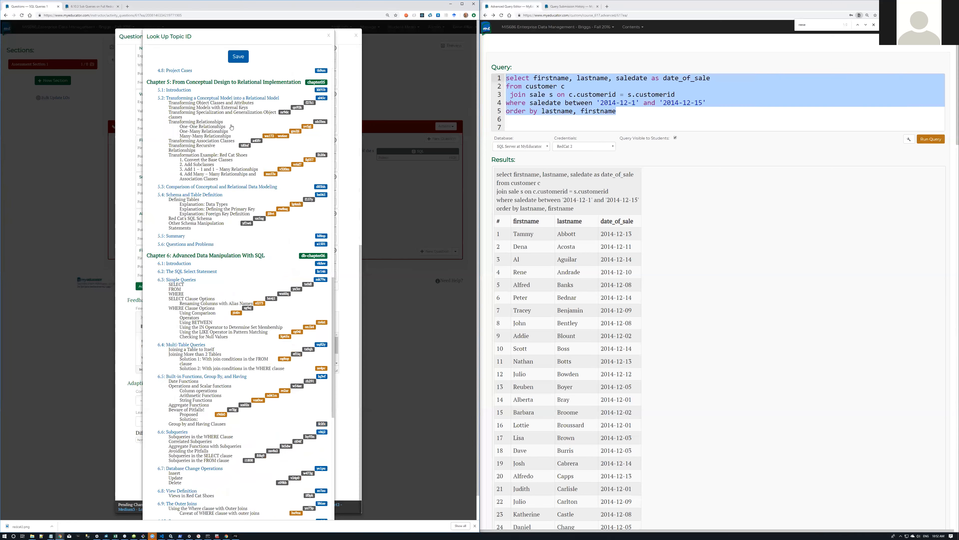
pyautogui.scroll(-11, 232, 127)
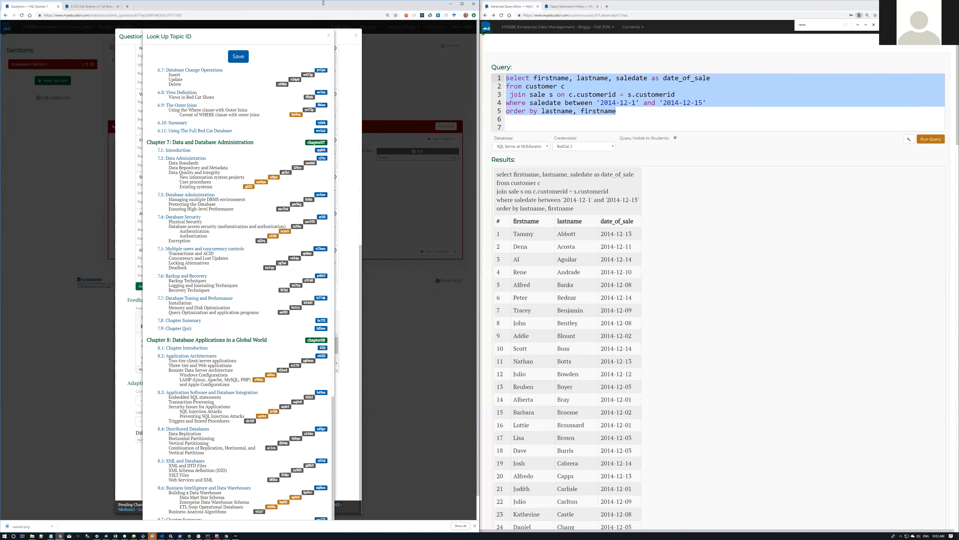
pyautogui.click(328, 36)
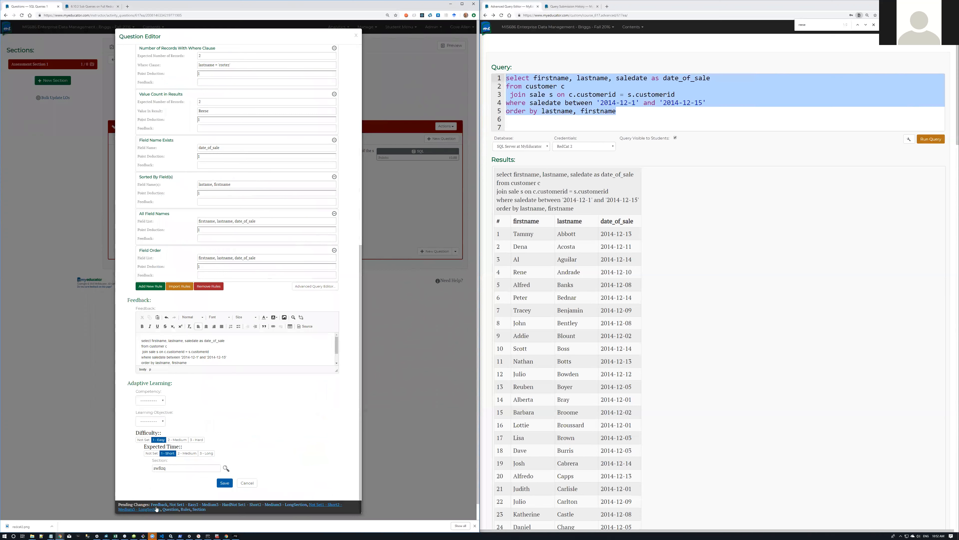
pyautogui.click(223, 483)
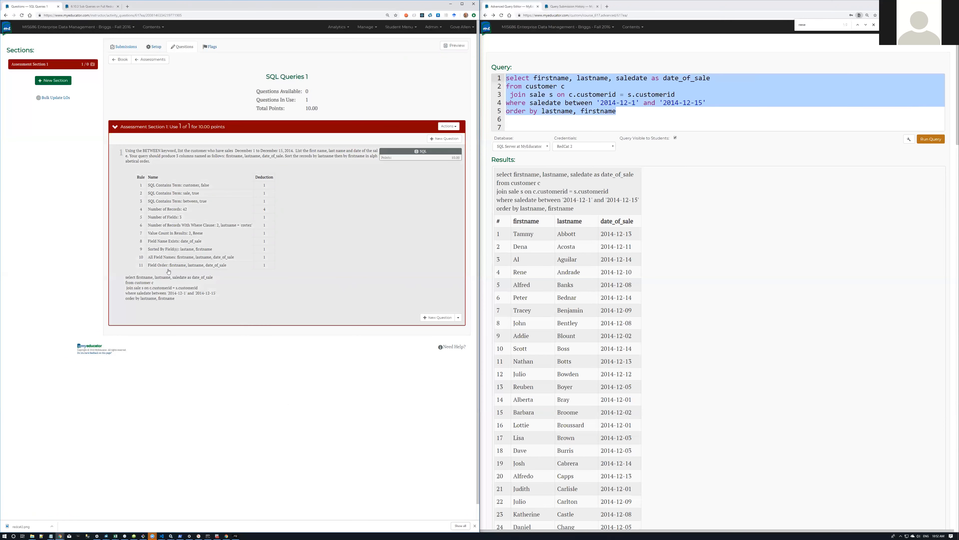
# Step: Check the BETWEEN question's rules in the editor without changes, then open the student preview
pyautogui.click(342, 209)
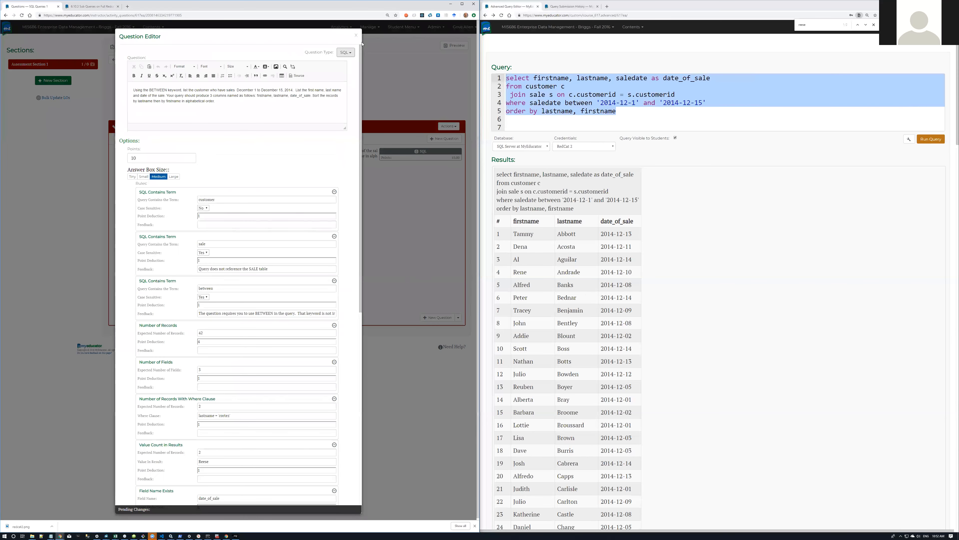
pyautogui.click(358, 36)
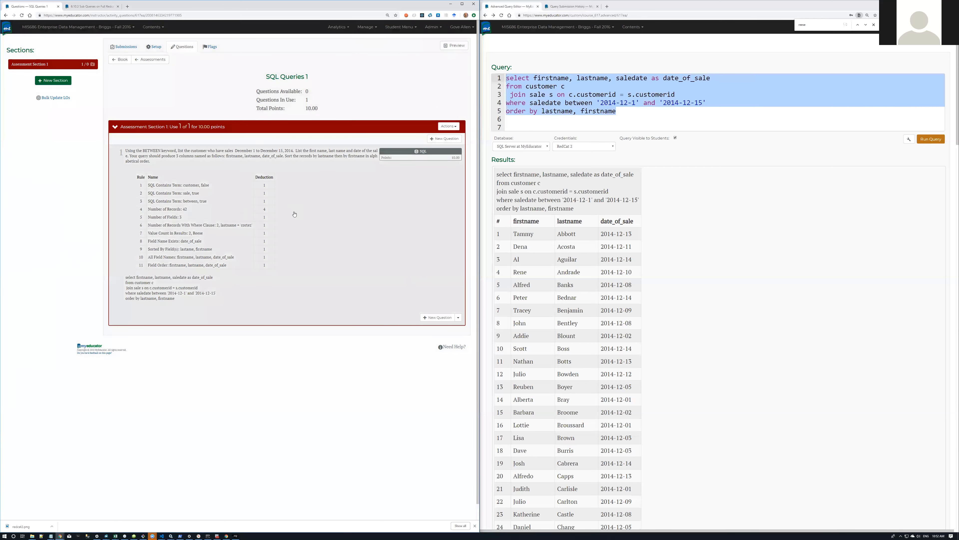
pyautogui.click(186, 193)
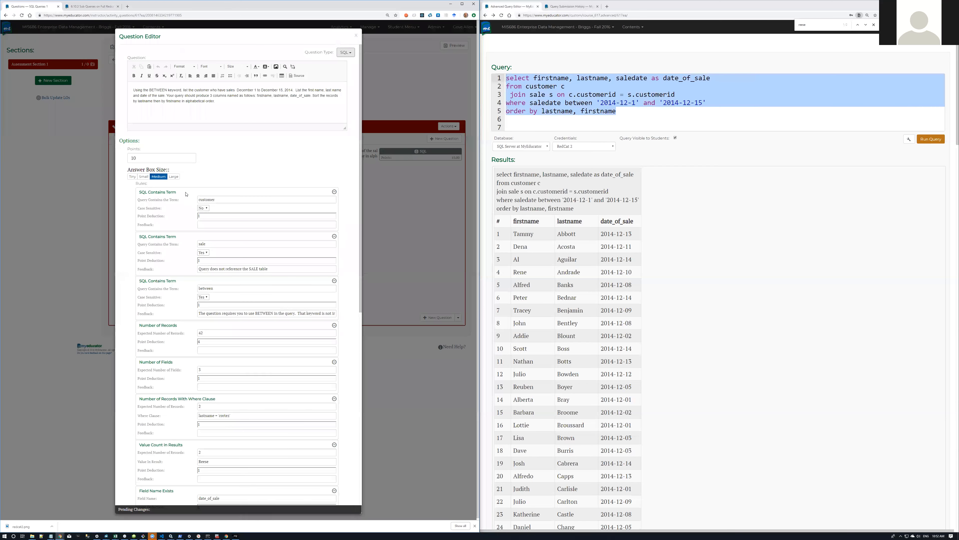
pyautogui.click(357, 36)
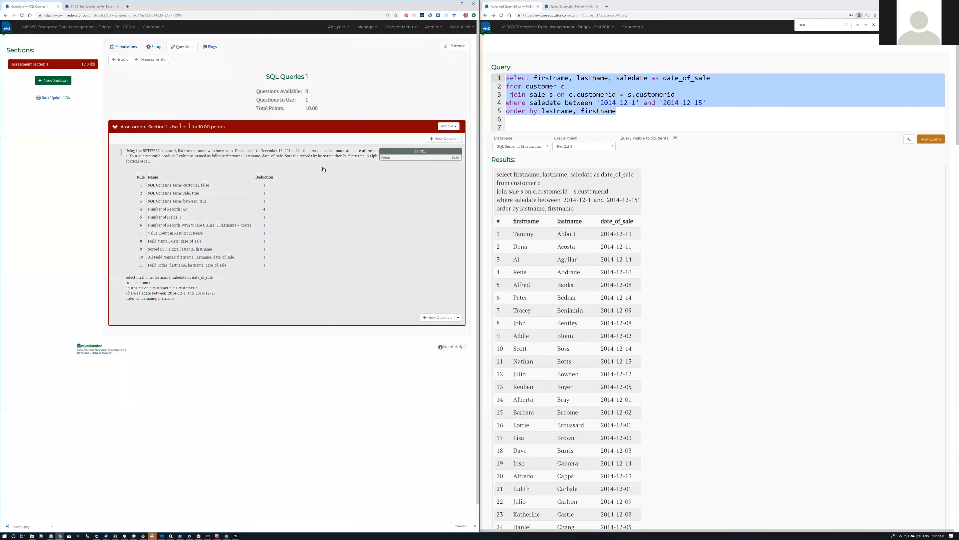
pyautogui.click(455, 45)
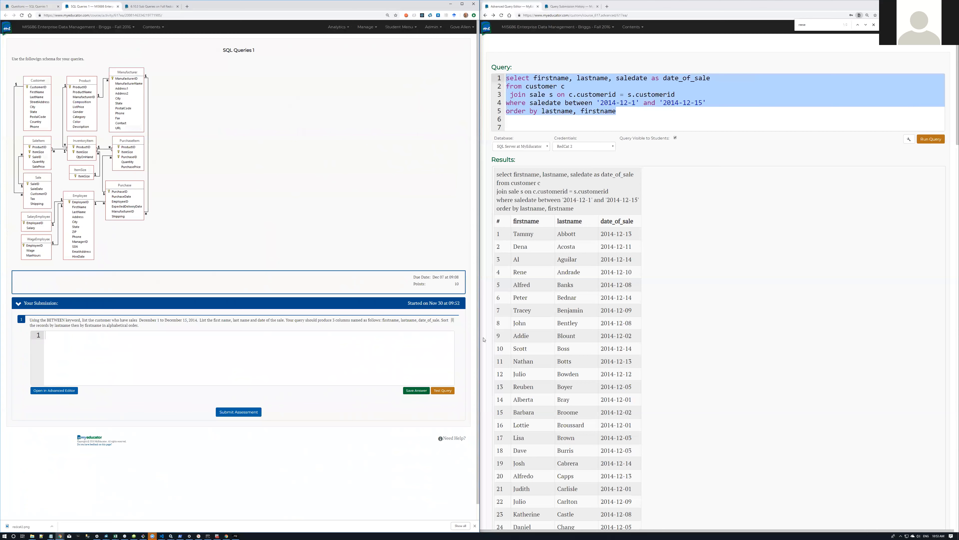
# Step: Submit the five-line Dec 1–15 BETWEEN query as the preview answer, then close the preview
pyautogui.moveTo(630, 112); pyautogui.dragTo(491, 72)
pyautogui.hotkey('ctrl', 'c')
pyautogui.click(246, 383)
pyautogui.hotkey('ctrl', 'v')
pyautogui.click(237, 413)
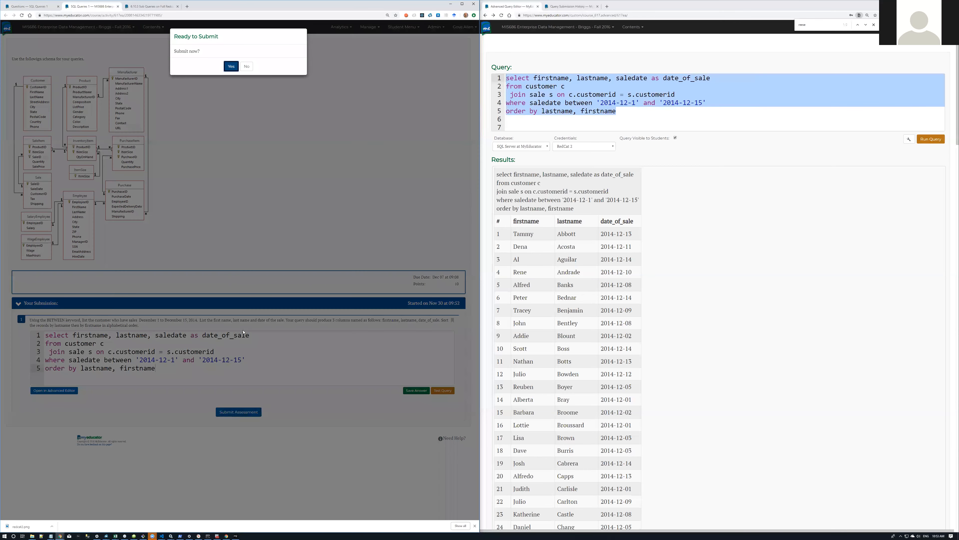
pyautogui.click(231, 67)
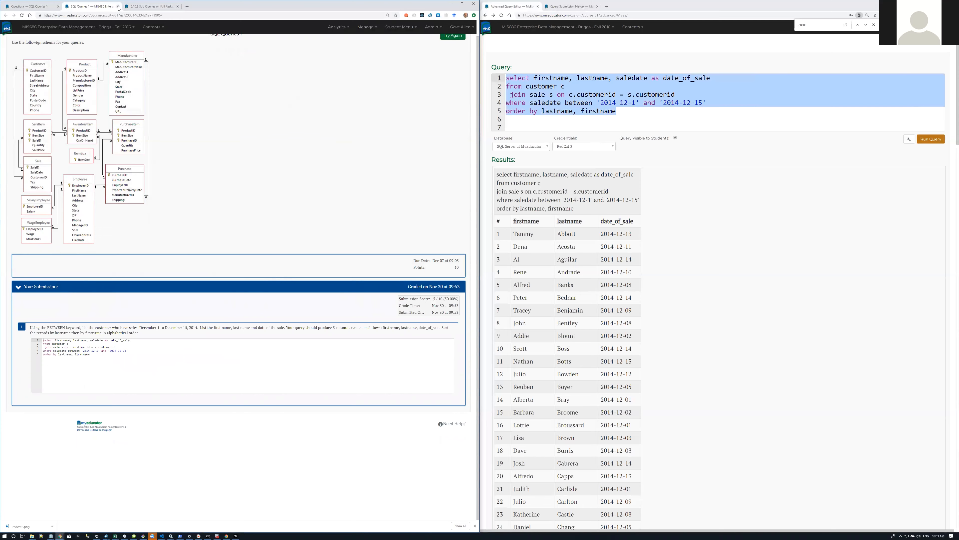
pyautogui.click(119, 6)
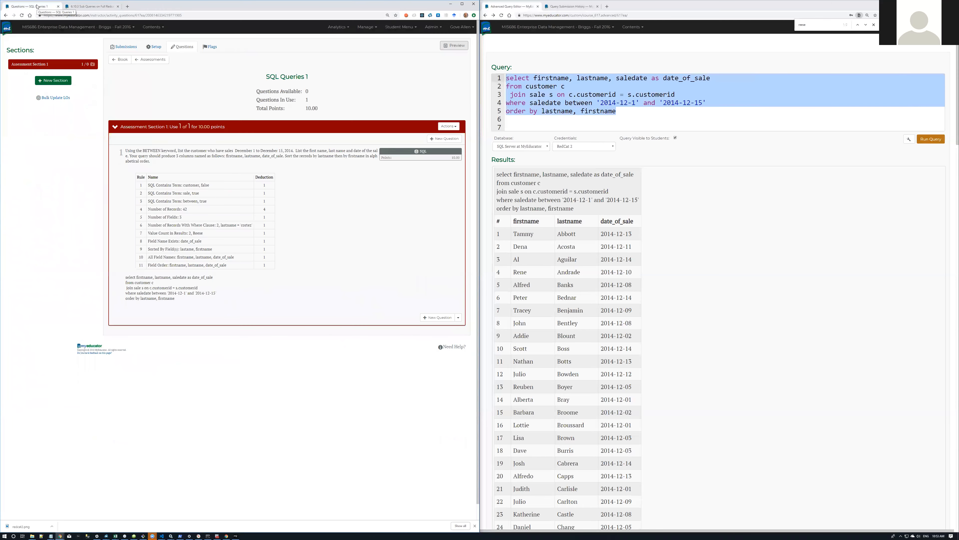
# Step: In Setup, choose 'Show links to the text when available' and 'After grading of an entire submission', then save
pyautogui.click(159, 47)
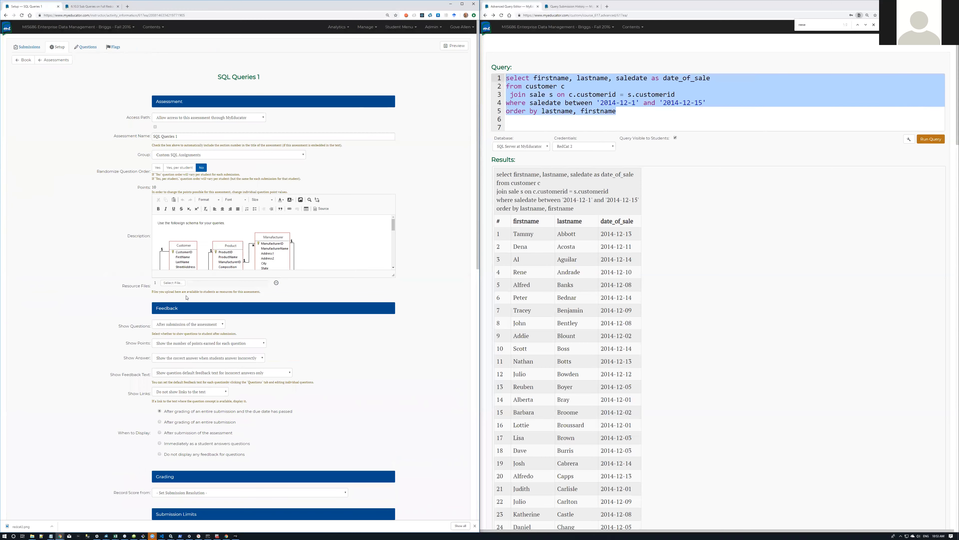
pyautogui.scroll(-4, 89, 196)
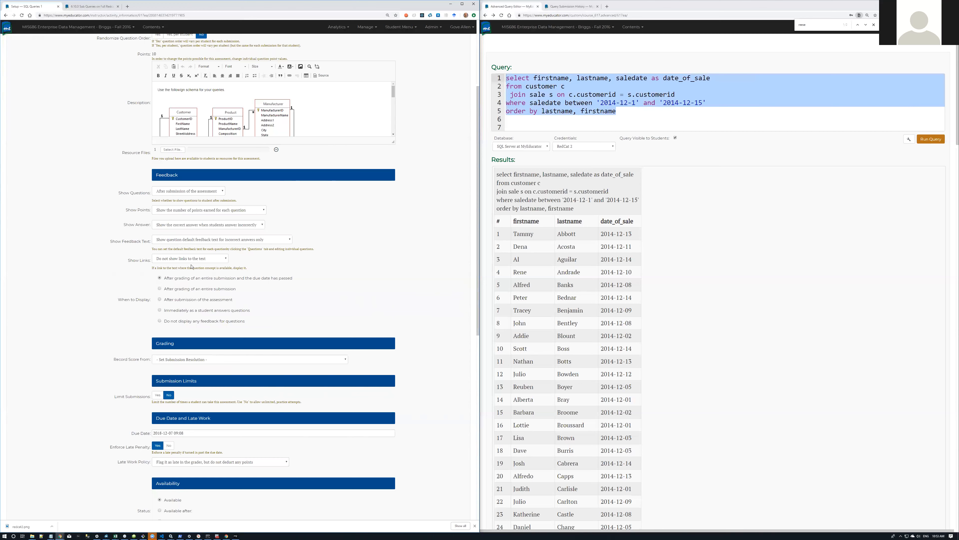
pyautogui.click(226, 260)
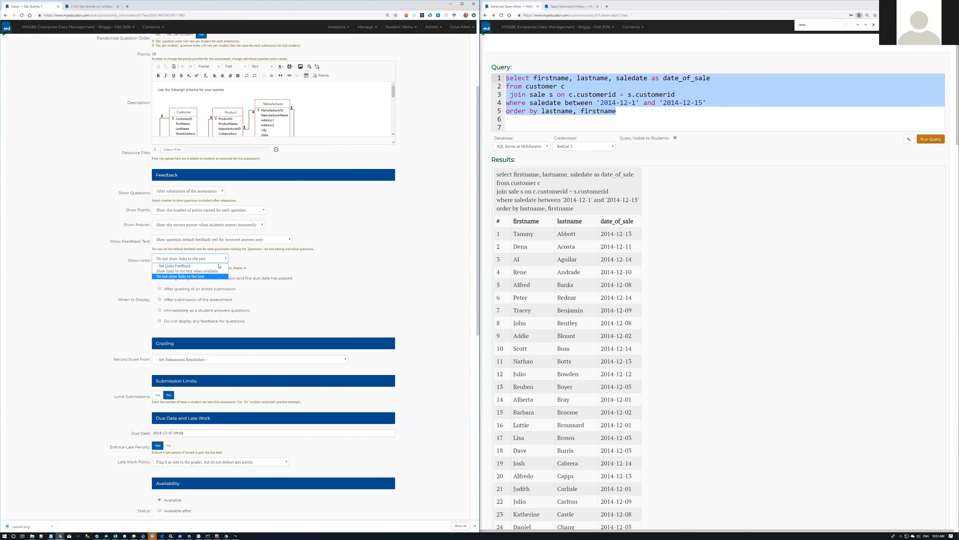
pyautogui.click(213, 271)
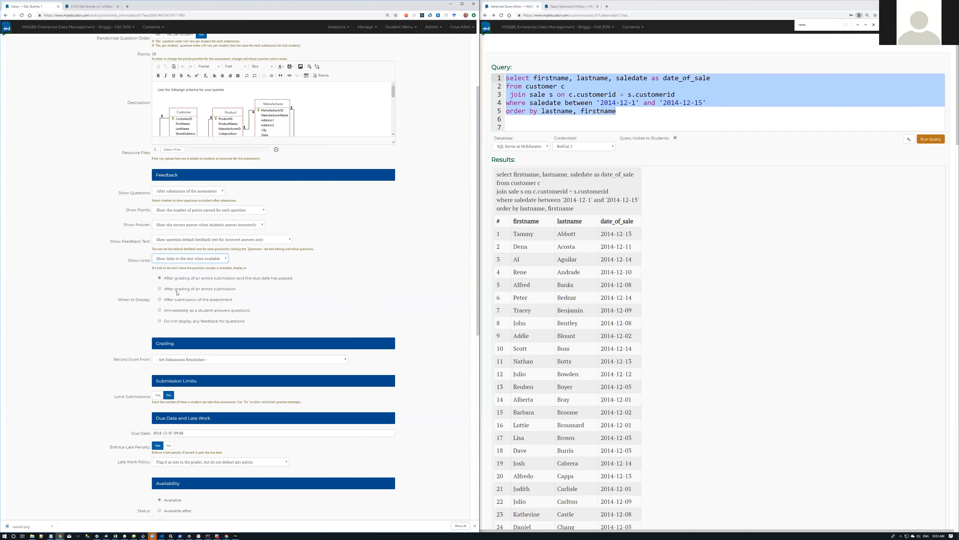
pyautogui.click(160, 289)
pyautogui.scroll(-10, 334, 285)
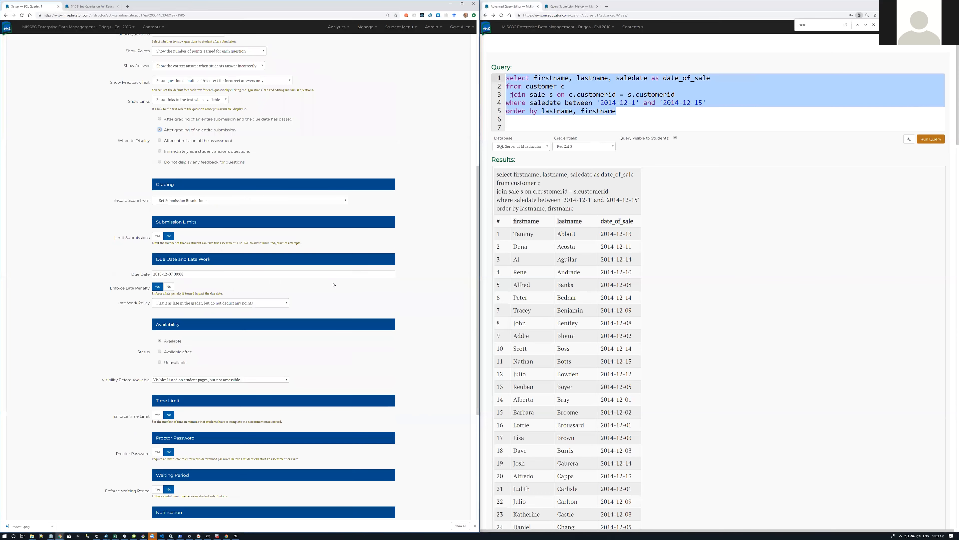
pyautogui.click(238, 475)
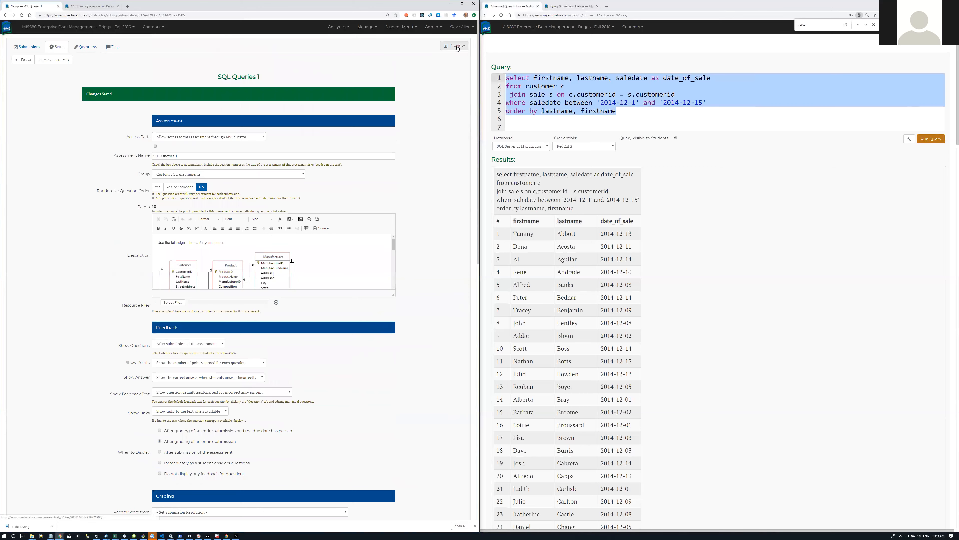
# Step: Review the preview's graded feedback and its section 2.3 textbook link, then return to Questions
pyautogui.click(456, 47)
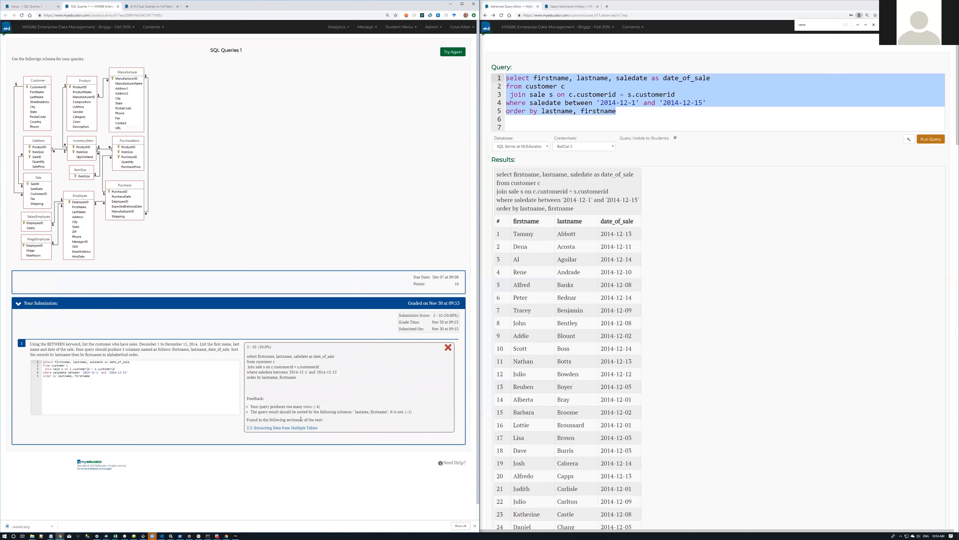
pyautogui.click(280, 428)
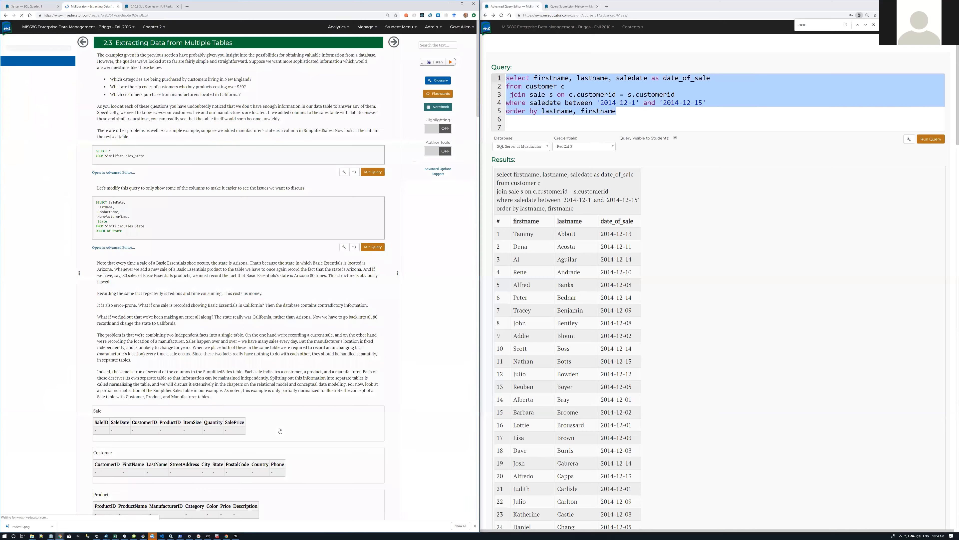
pyautogui.click(5, 16)
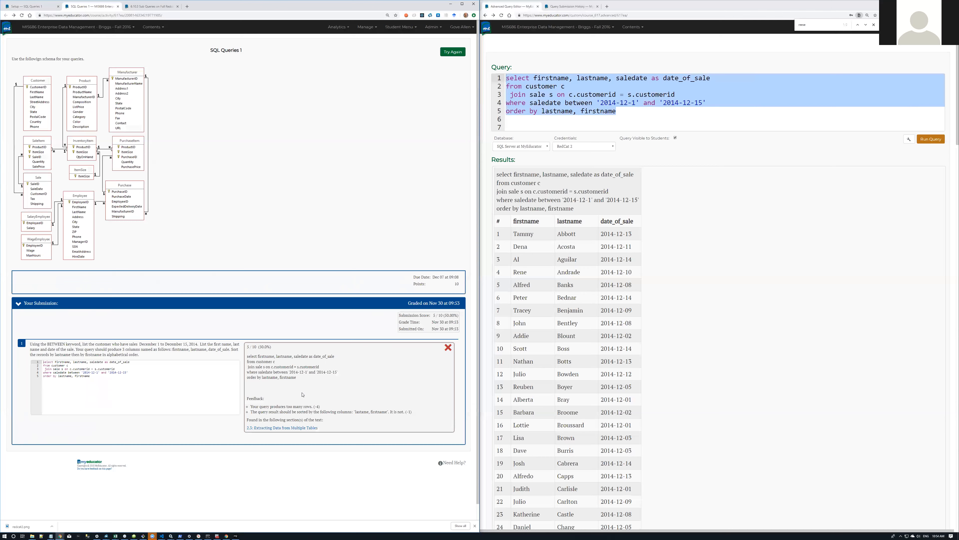
pyautogui.click(155, 7)
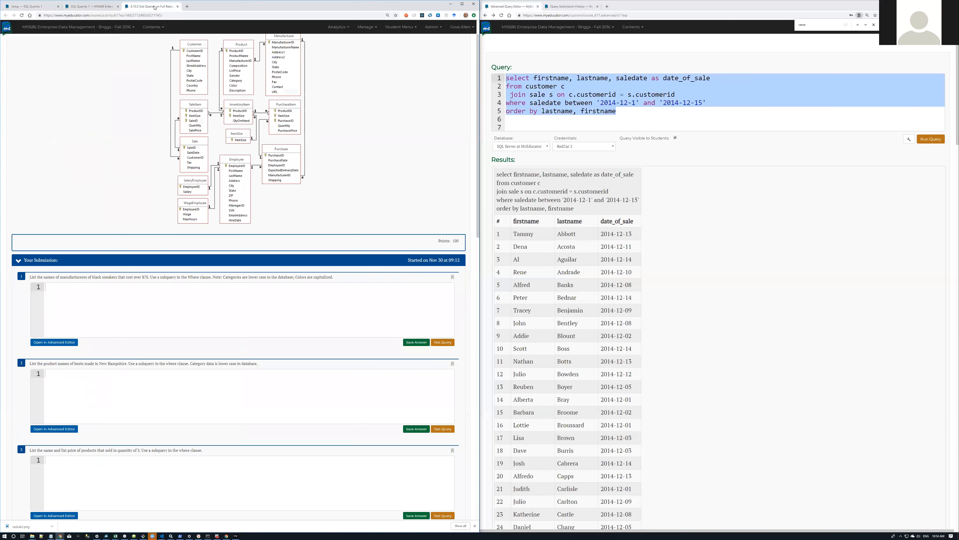
pyautogui.click(178, 6)
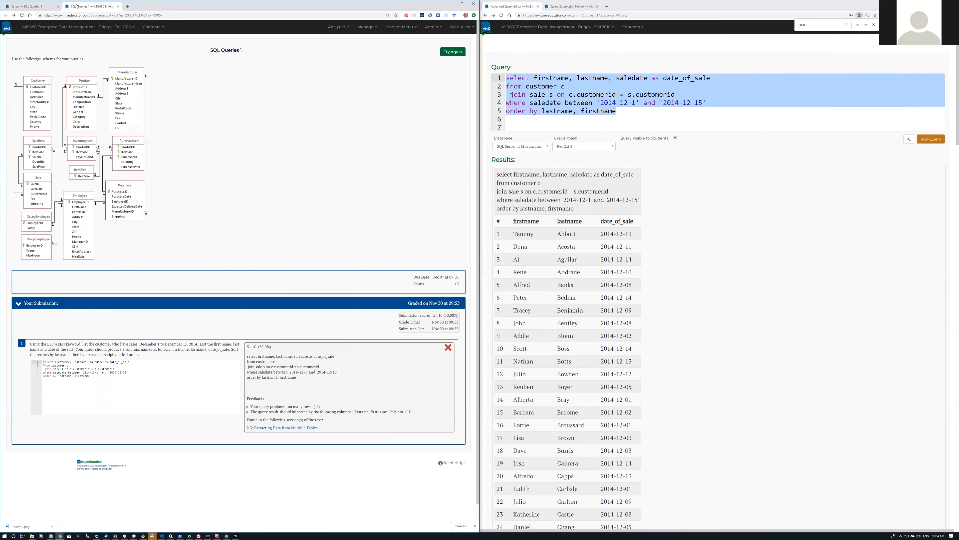
pyautogui.click(31, 6)
pyautogui.click(85, 47)
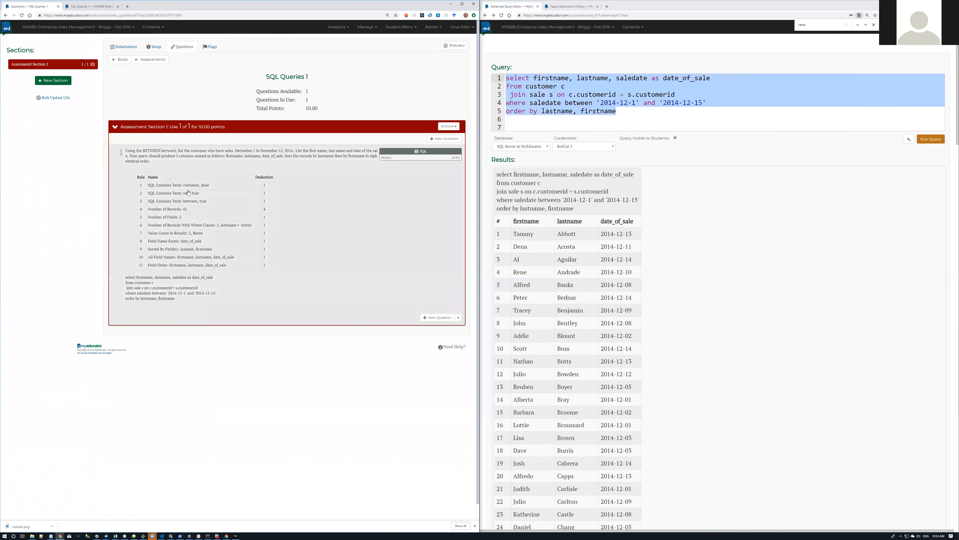
# Step: Change the Number of Records rule's expected count from 42 to 142 and save the question
pyautogui.click(300, 218)
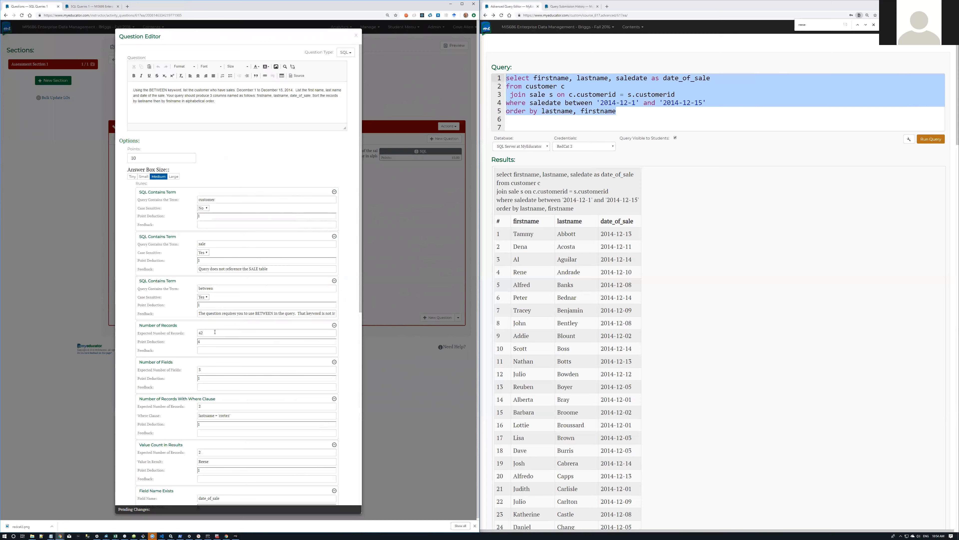
pyautogui.write('1')
pyautogui.scroll(-7, 215, 332)
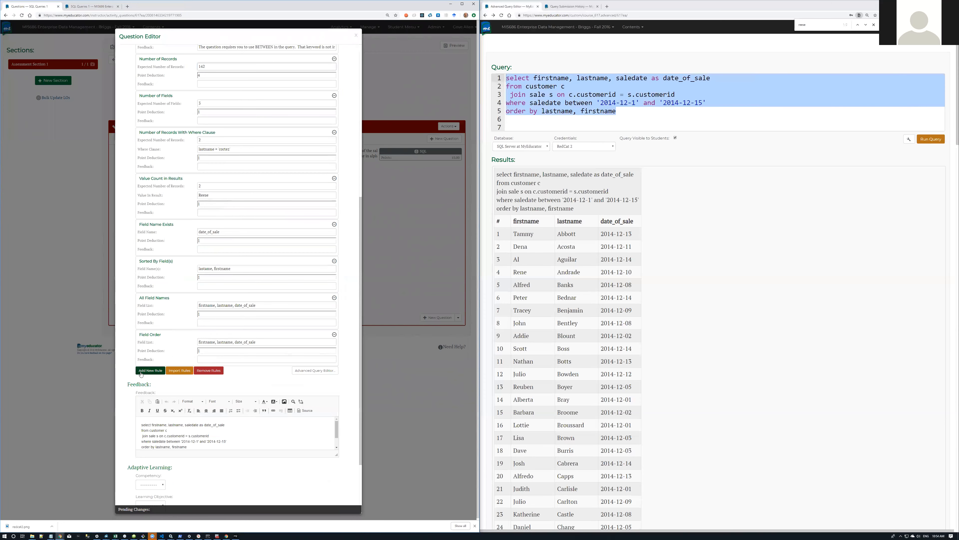
pyautogui.scroll(-3, 182, 424)
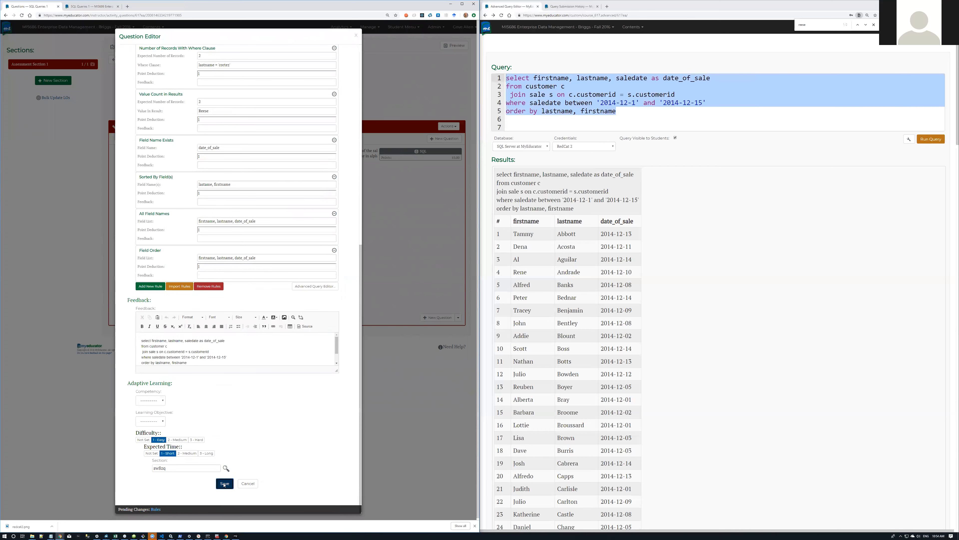
pyautogui.click(225, 483)
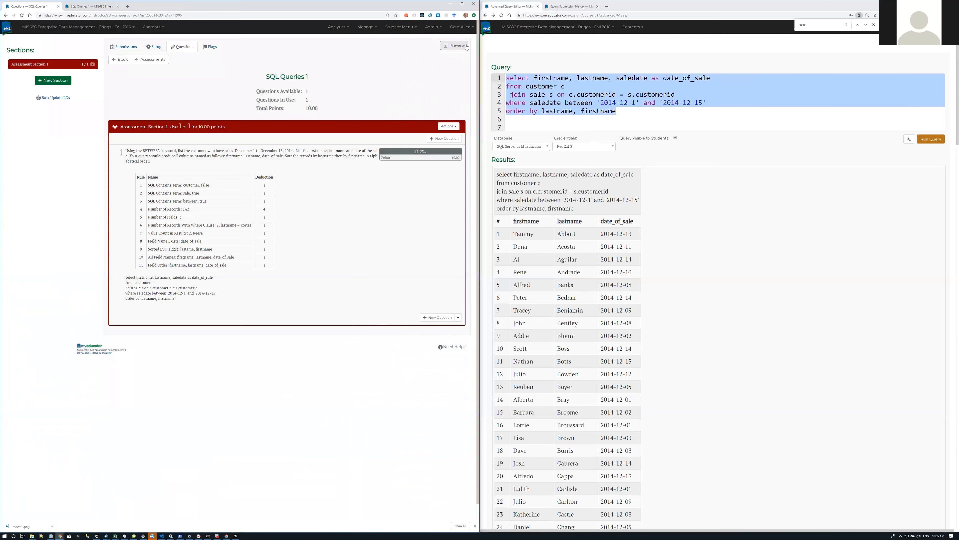
# Step: Start a new preview attempt, paste the reference query as the answer, and submit it
pyautogui.click(460, 48)
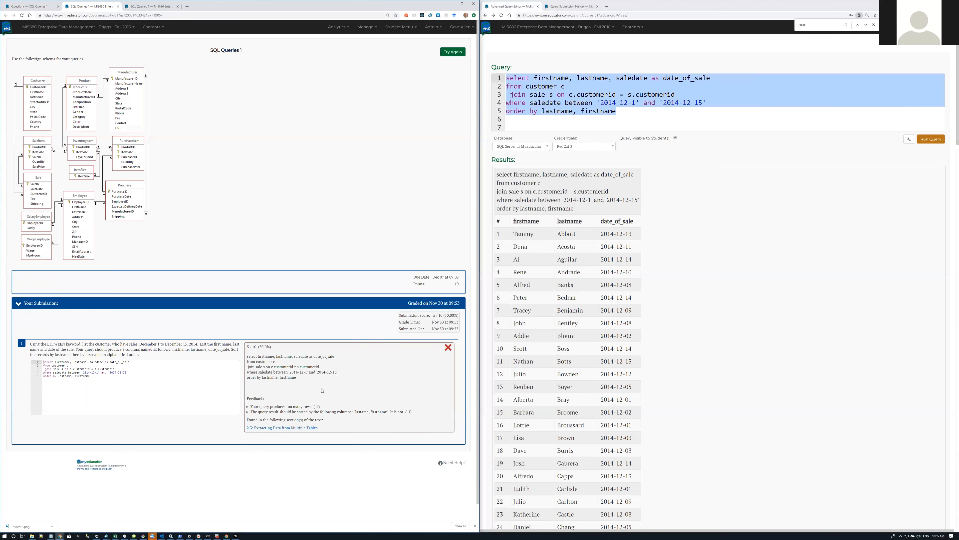
pyautogui.click(452, 52)
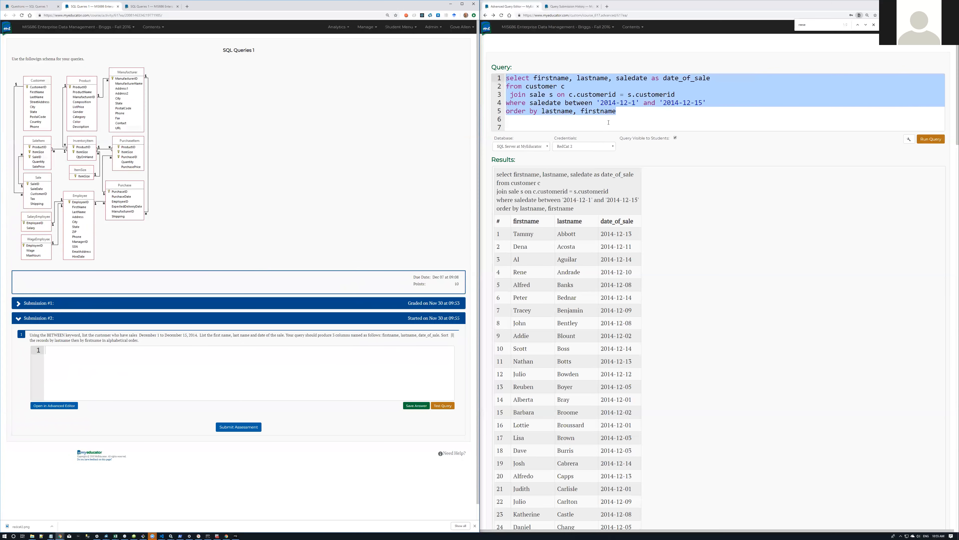
pyautogui.moveTo(650, 115); pyautogui.dragTo(472, 73)
pyautogui.hotkey('ctrl', 'c')
pyautogui.click(81, 353)
pyautogui.hotkey('ctrl', 'v')
pyautogui.click(223, 428)
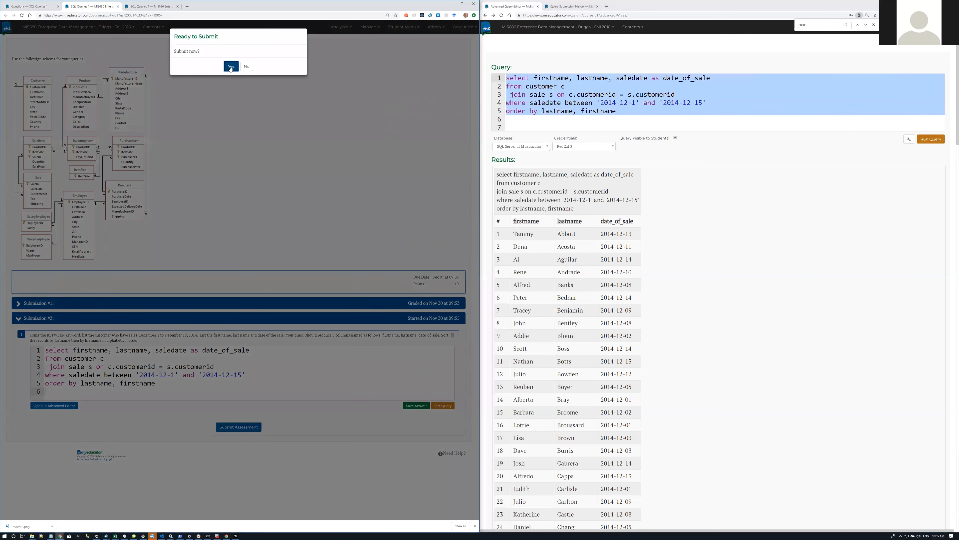
pyautogui.click(231, 69)
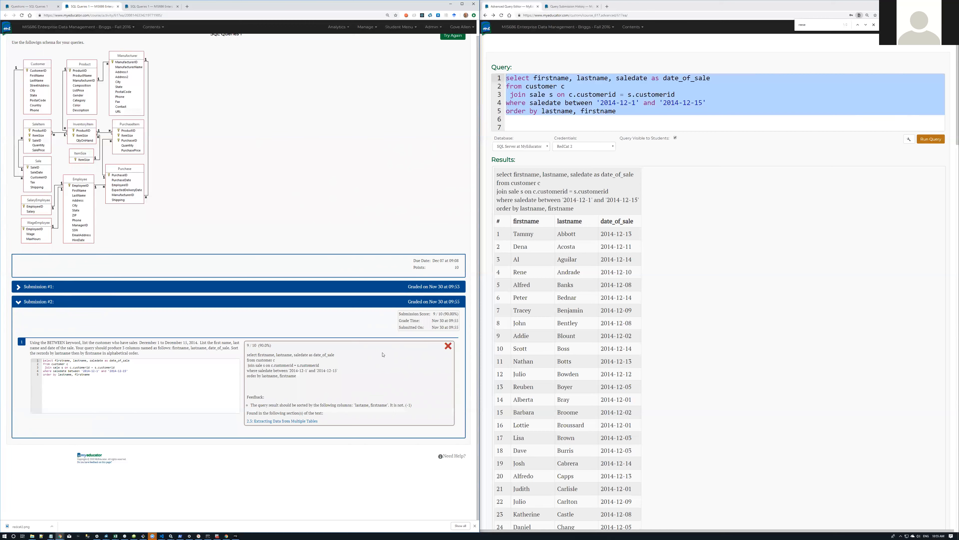
# Step: Review the 9/10 result with its sort-order deduction and return to the question rules
pyautogui.scroll(-10, 576, 311)
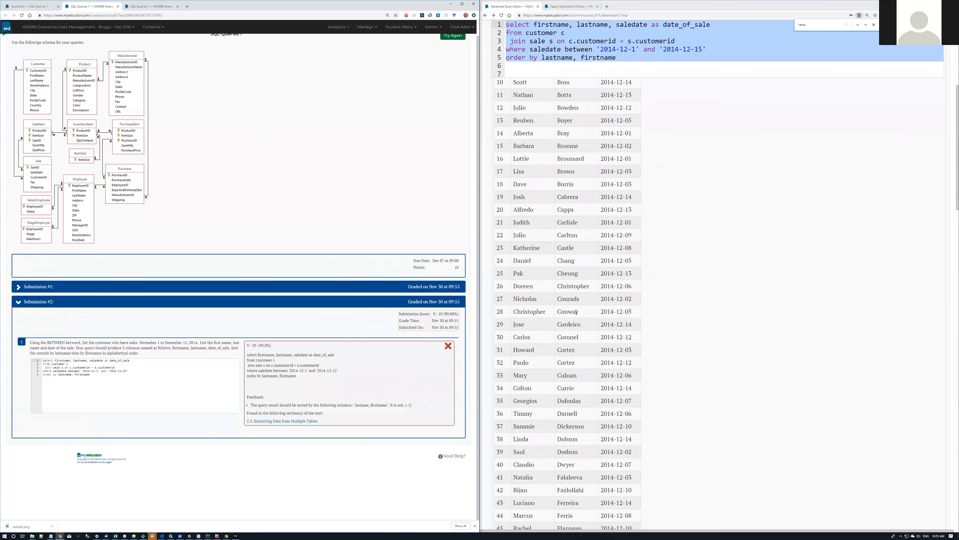
pyautogui.scroll(-12, 576, 311)
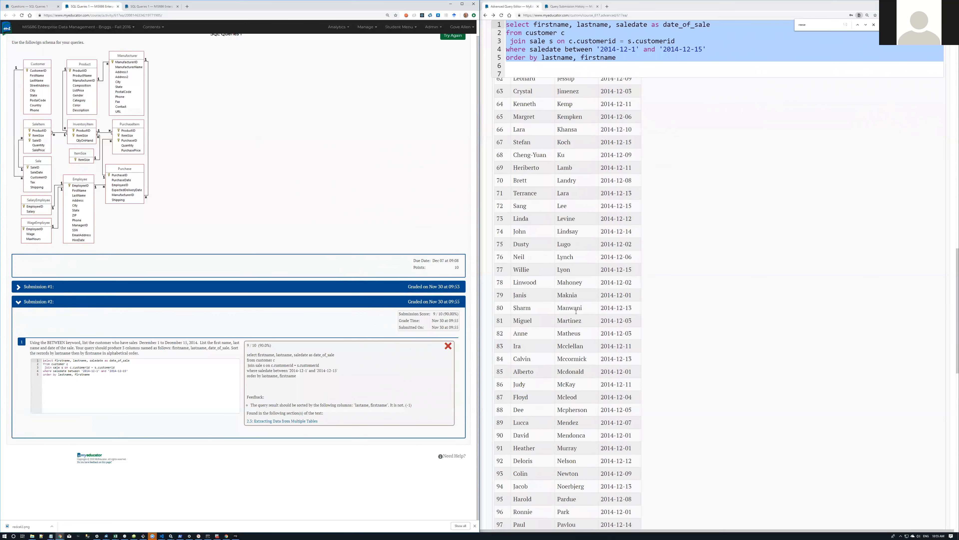
pyautogui.scroll(-15, 576, 311)
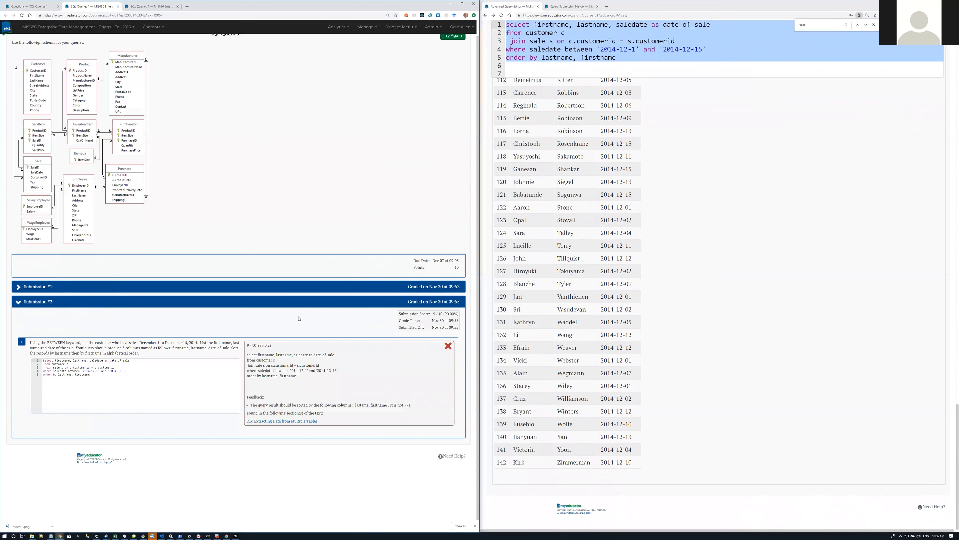
pyautogui.click(25, 6)
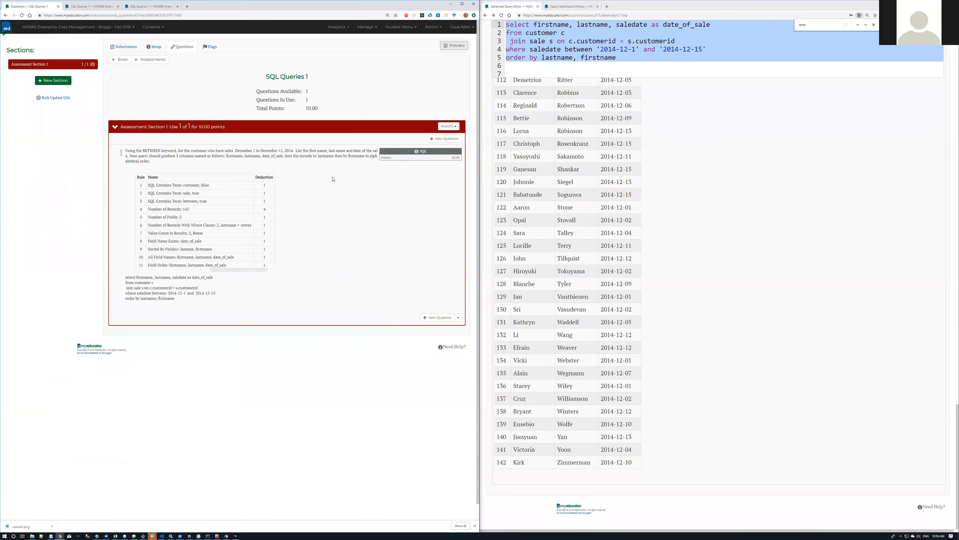
# Step: Open the BETWEEN question in the Question Editor and strip firstname from the Sorted By Field(s) entry
pyautogui.click(333, 179)
pyautogui.scroll(-10, 249, 251)
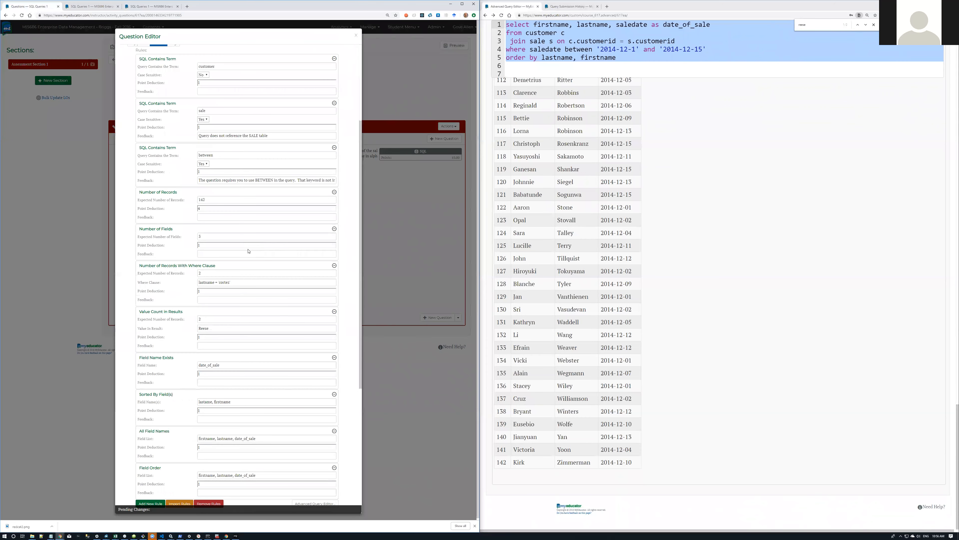
pyautogui.scroll(-4, 249, 250)
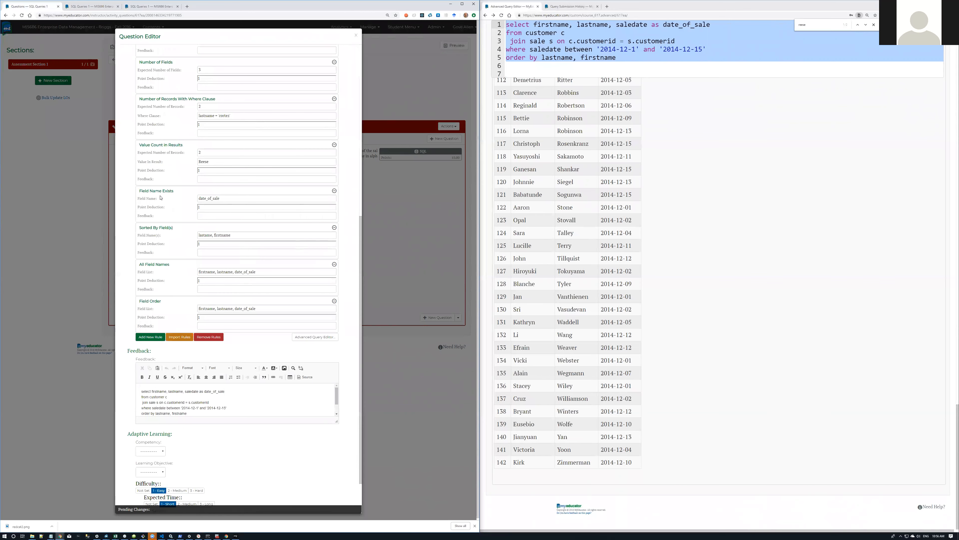
pyautogui.scroll(2, 159, 258)
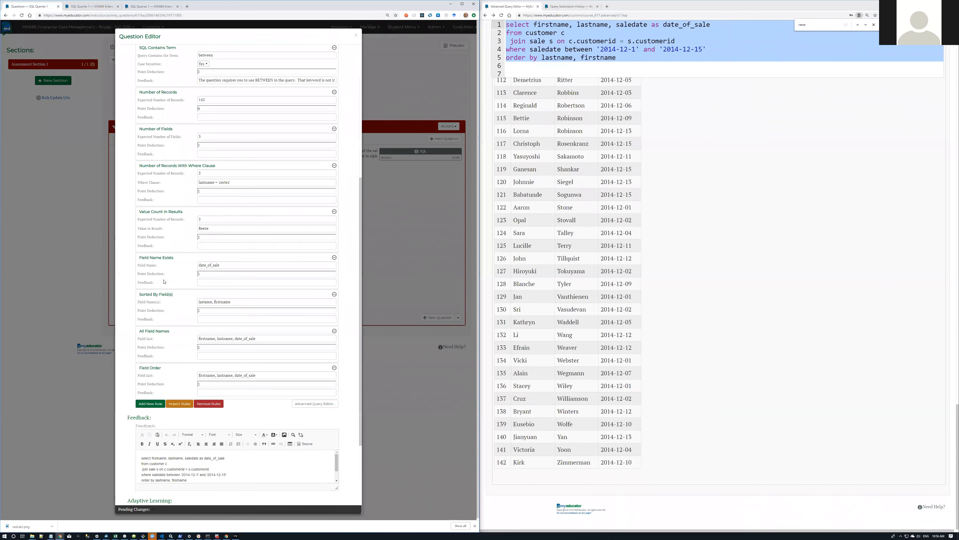
pyautogui.moveTo(253, 303); pyautogui.dragTo(213, 302)
pyautogui.press('BackSpace')
pyautogui.scroll(-3, 211, 371)
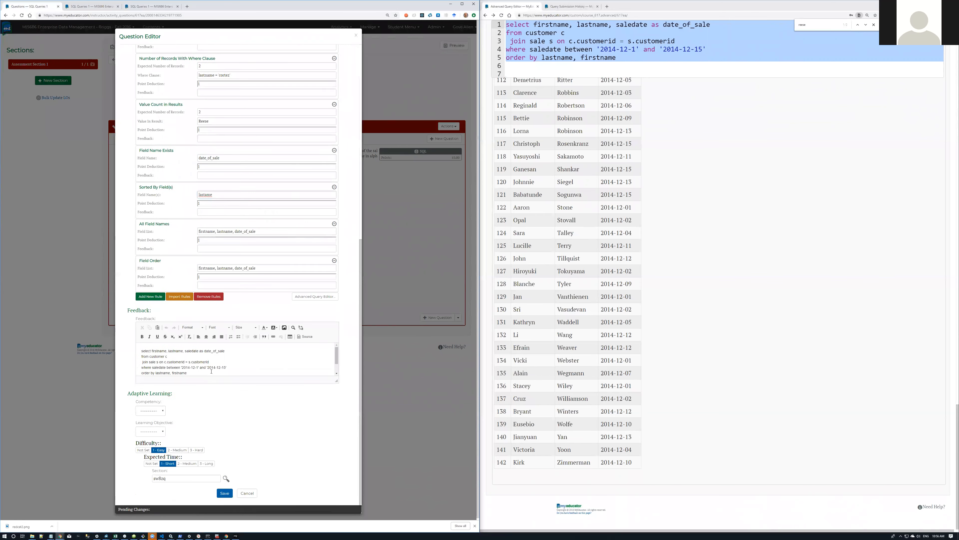
pyautogui.scroll(-1, 212, 372)
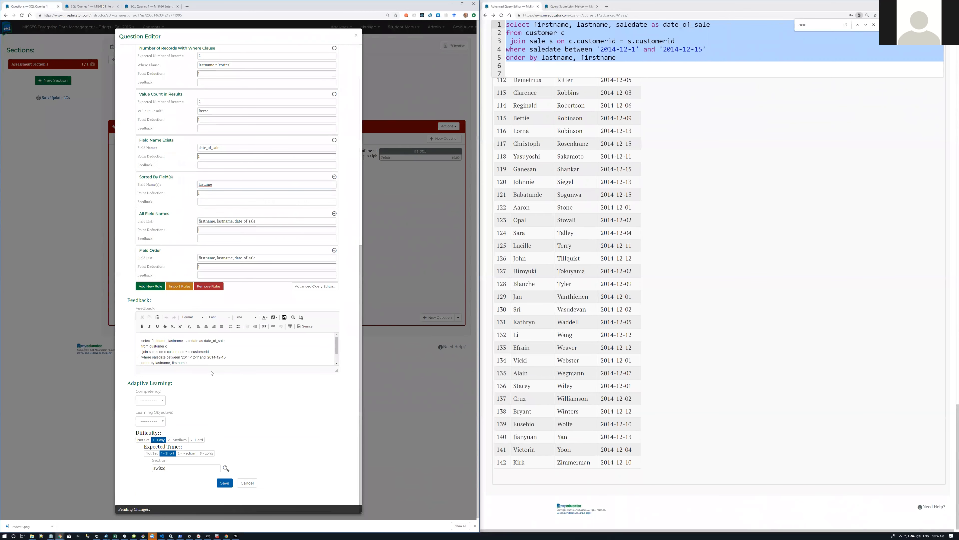
pyautogui.write('n')
# Step: Paste 'lastname, firstname' from the query's order by line into Sorted By Field(s), save, and preview
pyautogui.click(618, 60)
pyautogui.click(535, 59)
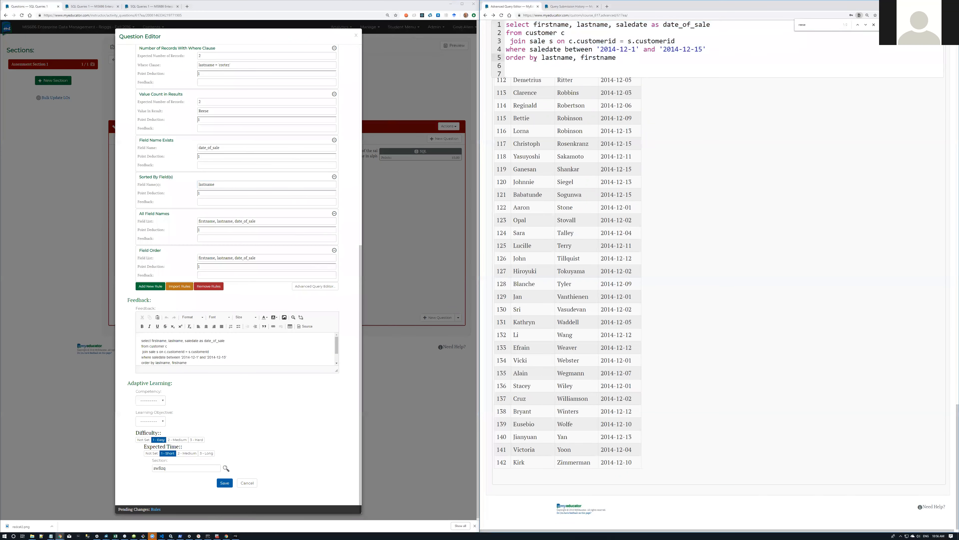
pyautogui.moveTo(543, 58); pyautogui.dragTo(618, 57)
pyautogui.hotkey('ctrl', 'c')
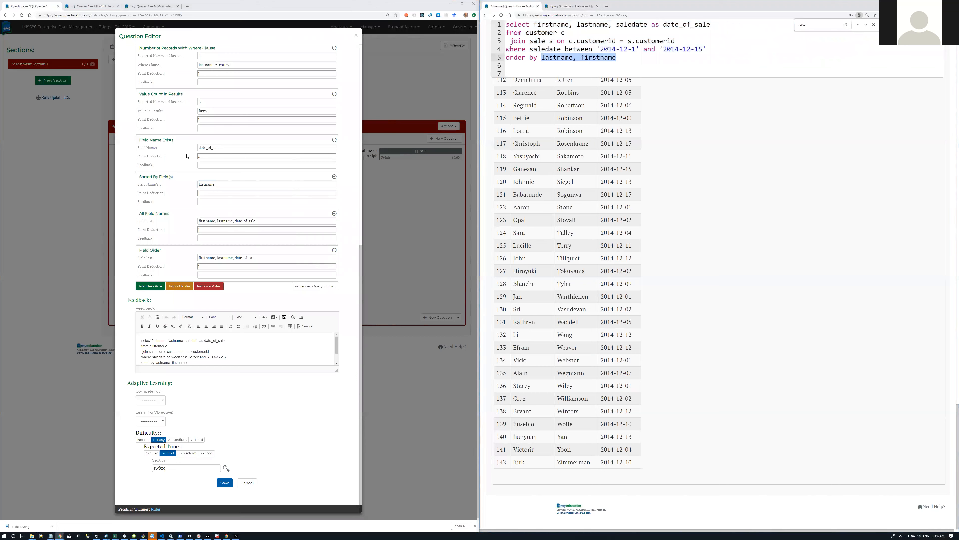
pyautogui.moveTo(225, 184); pyautogui.dragTo(196, 185)
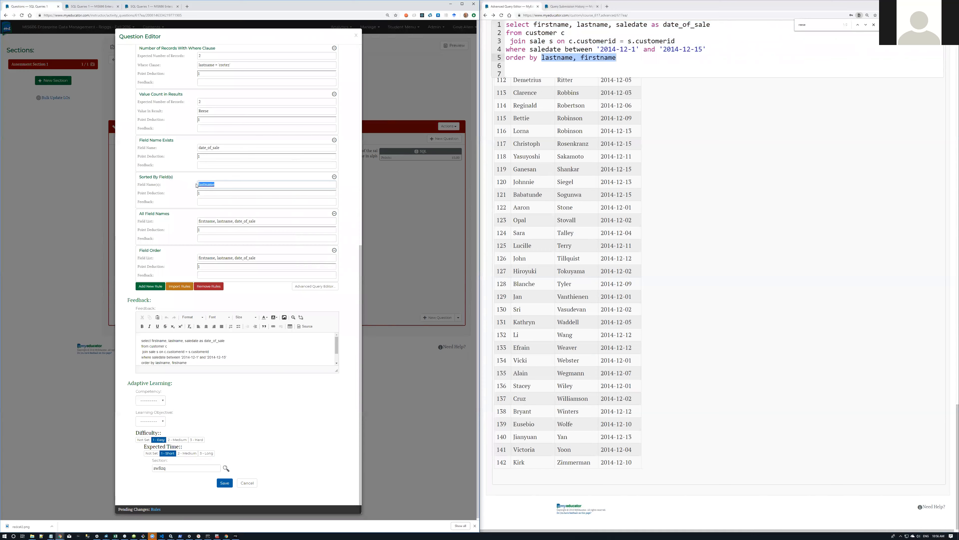
pyautogui.hotkey('ctrl', 'v')
pyautogui.click(226, 483)
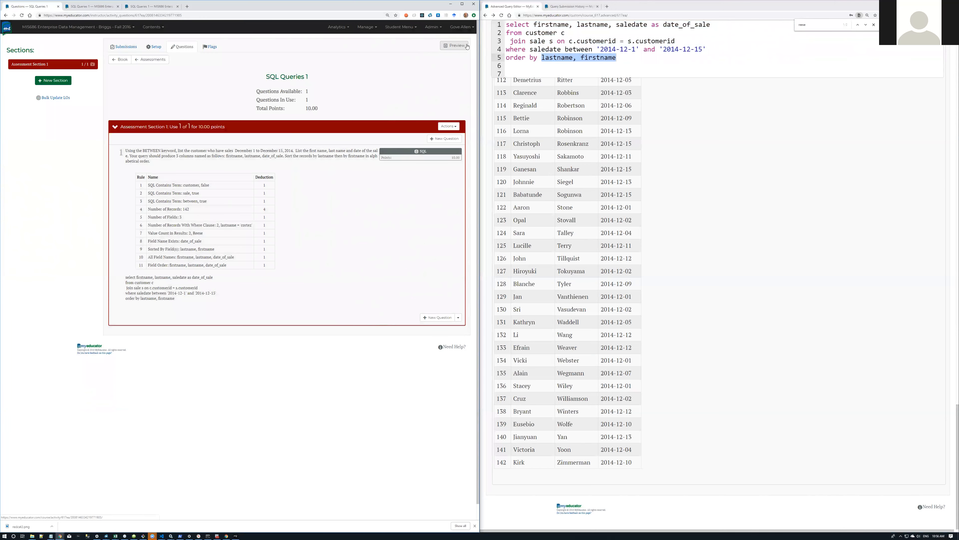
pyautogui.click(447, 48)
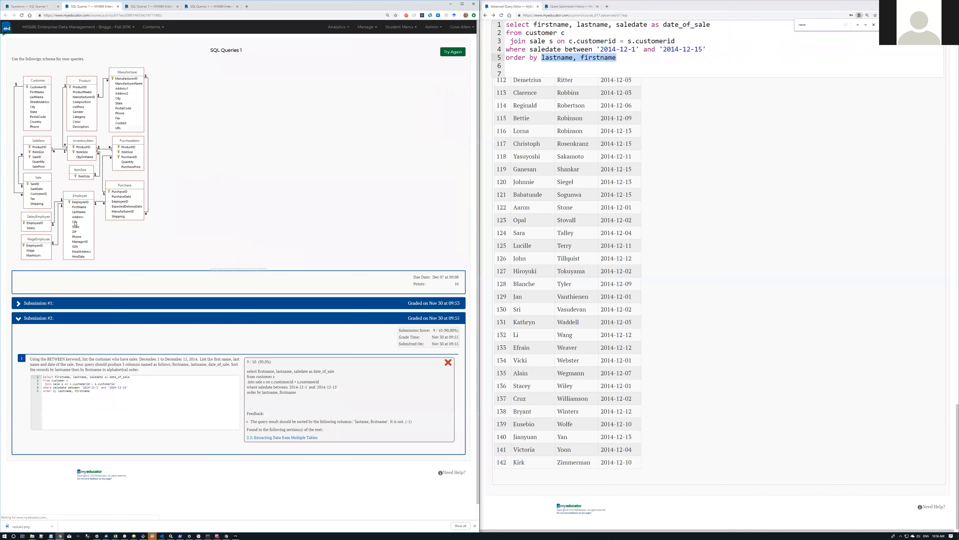
# Step: Submit a new preview attempt with the pasted reference query for 10/10, then return to the Questions page
pyautogui.click(453, 52)
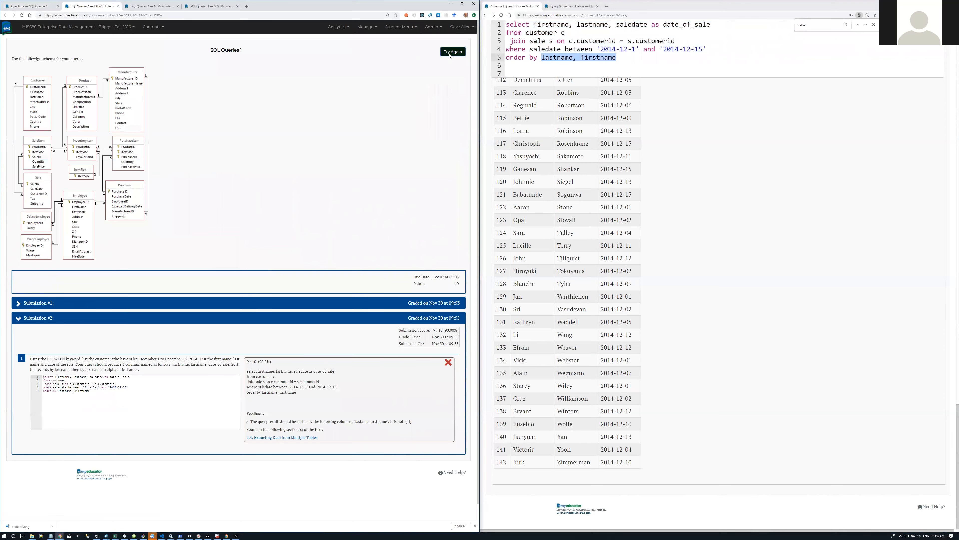
pyautogui.moveTo(688, 59); pyautogui.dragTo(492, 13)
pyautogui.write("select firstname, lastname, saledate as date_of_sale from customer c  join sale s on c.customerid = s.customerid where saledate between '2014-12-1' and '2014-12-15' order by lastname, firstname")
pyautogui.click(246, 442)
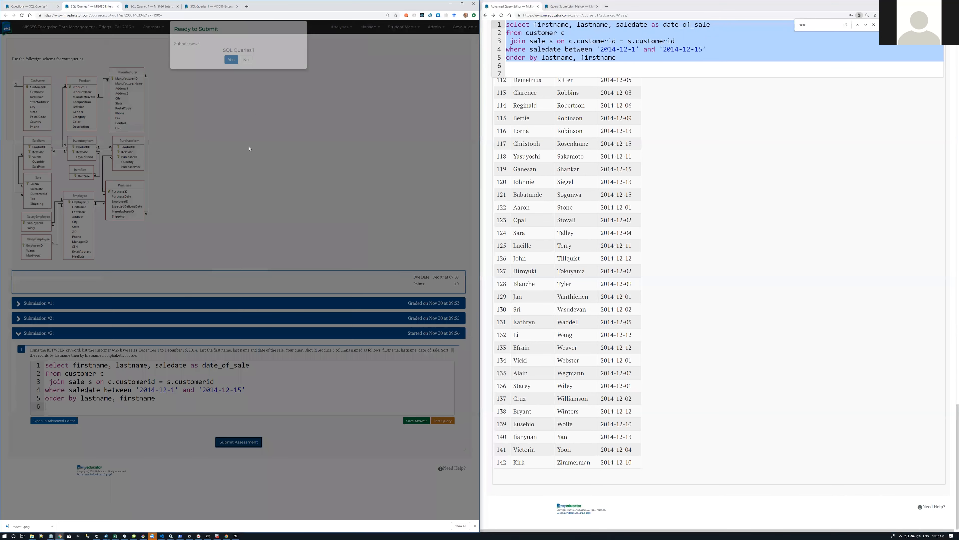
pyautogui.click(231, 68)
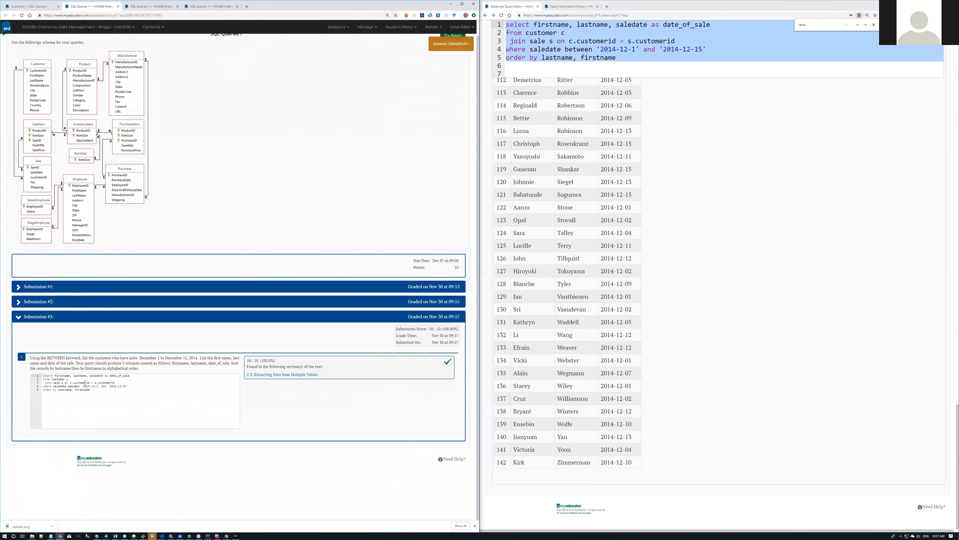
pyautogui.click(33, 7)
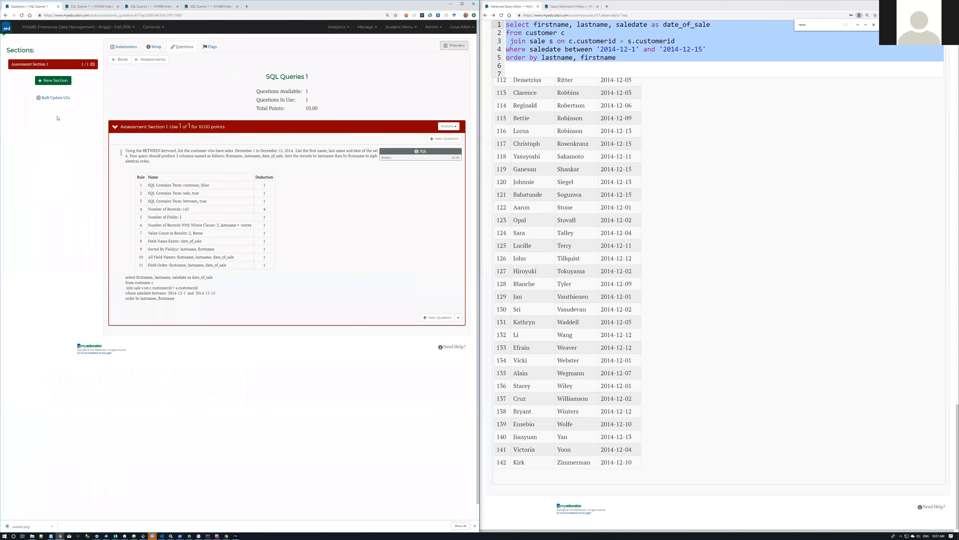
# Step: Change the BETWEEN question's Sorted By Field(s) to 'lastname, firstname desc' and save it
pyautogui.click(302, 213)
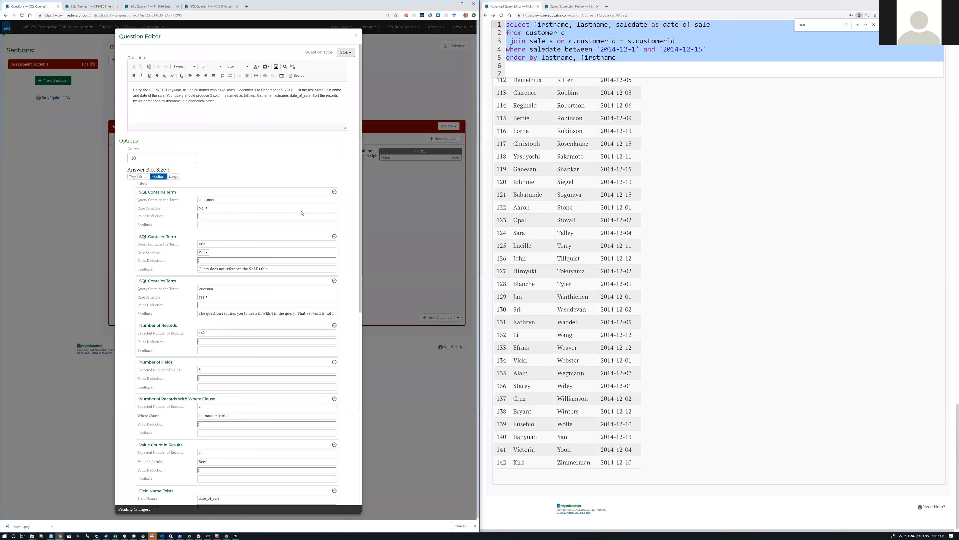
pyautogui.scroll(-4, 252, 285)
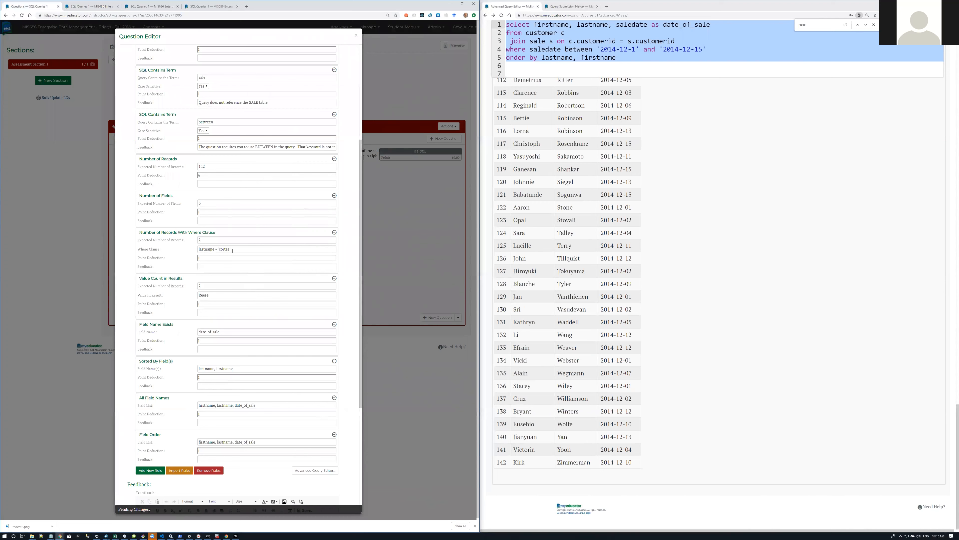
pyautogui.click(243, 370)
pyautogui.scroll(-5, 210, 451)
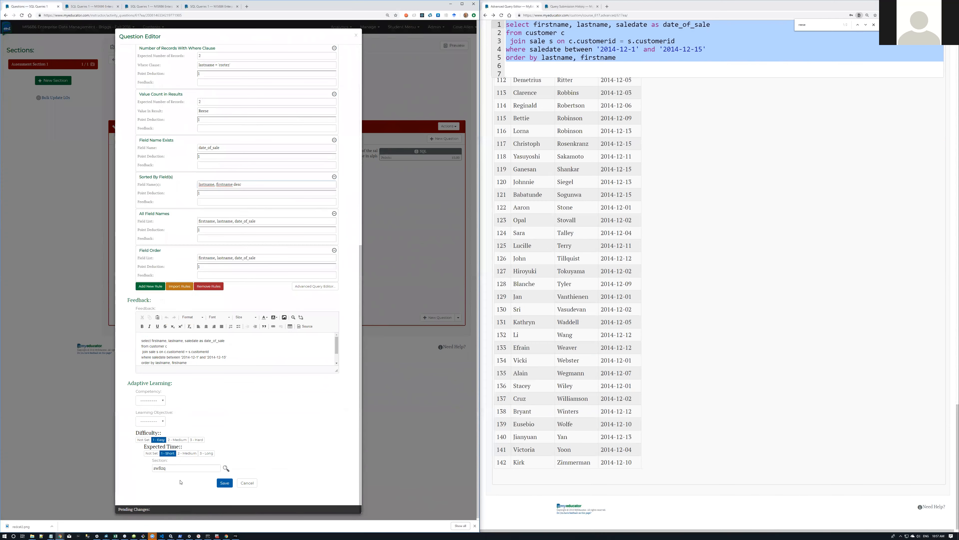
pyautogui.click(224, 483)
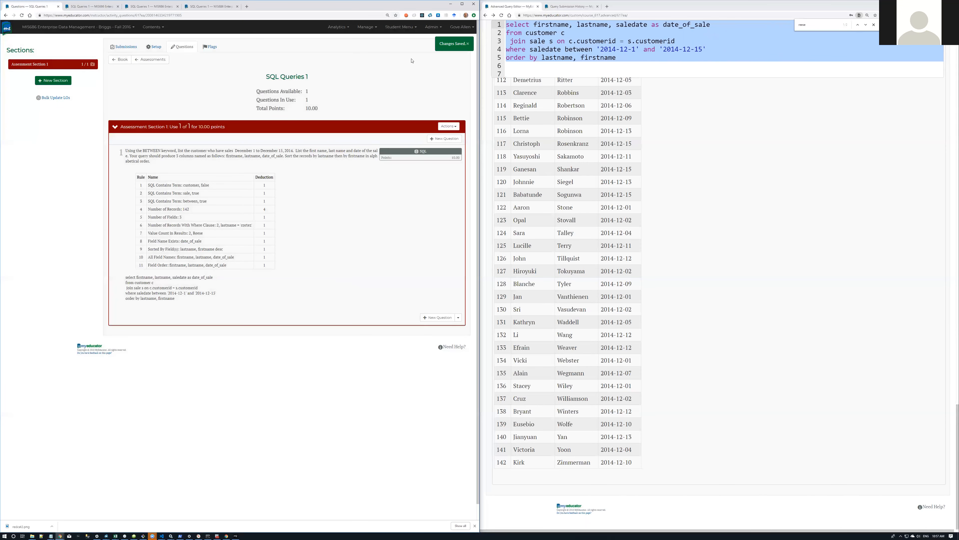
# Step: Start submission #4 in student preview with the pasted five-line BETWEEN query, graded 9/10
pyautogui.click(469, 44)
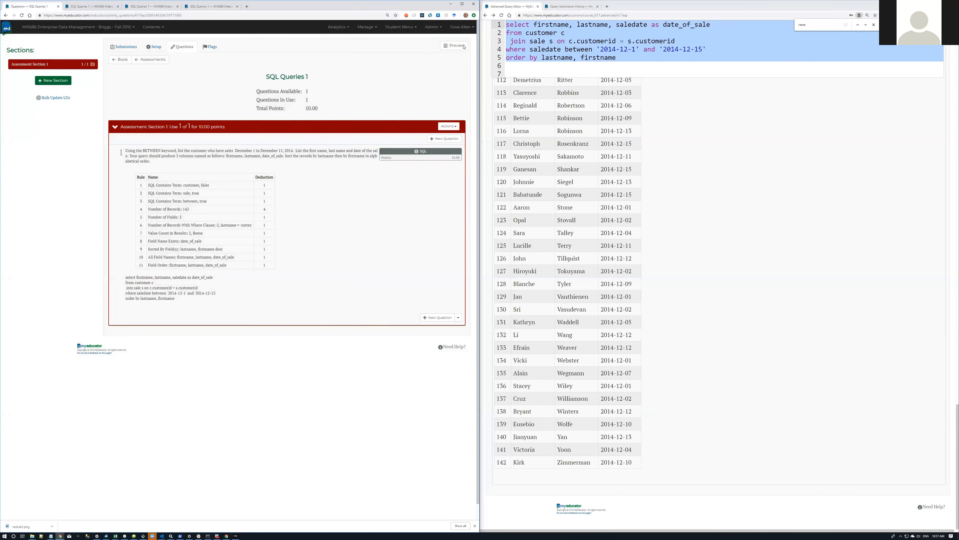
pyautogui.click(463, 46)
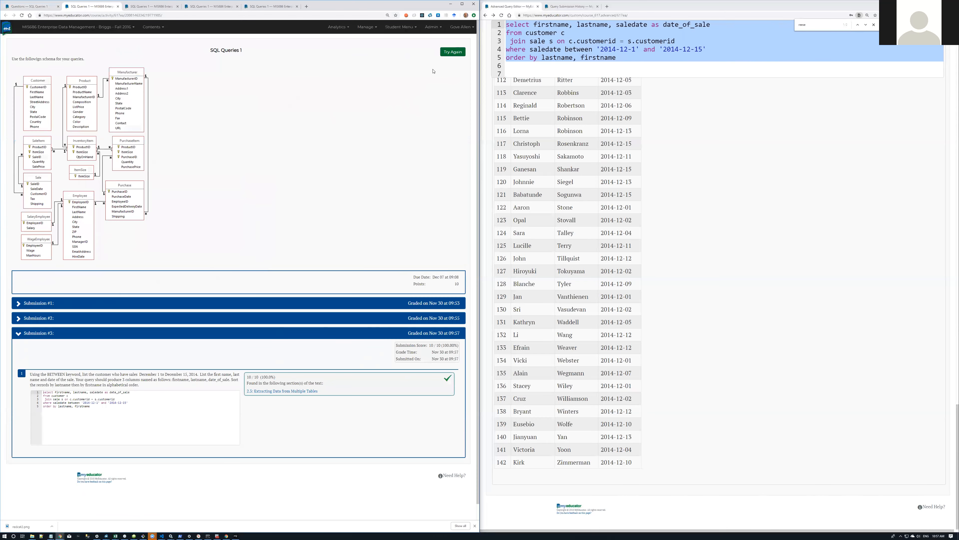
pyautogui.click(451, 53)
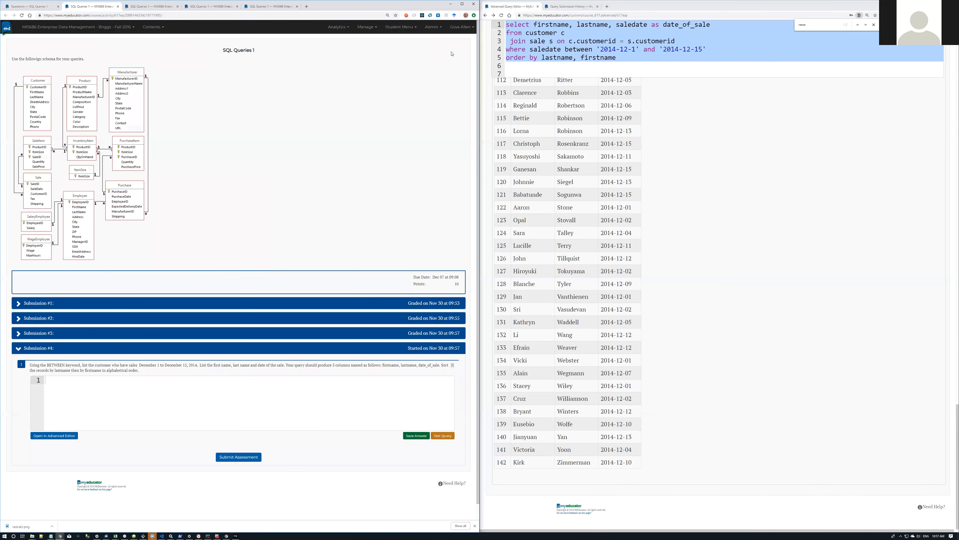
pyautogui.moveTo(581, 52); pyautogui.dragTo(404, 6)
pyautogui.click(601, 50)
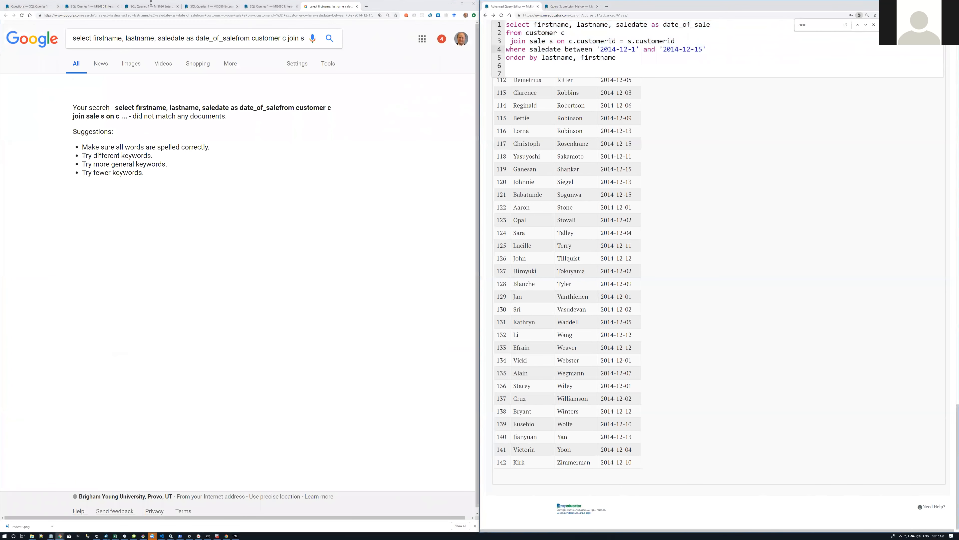
pyautogui.click(94, 7)
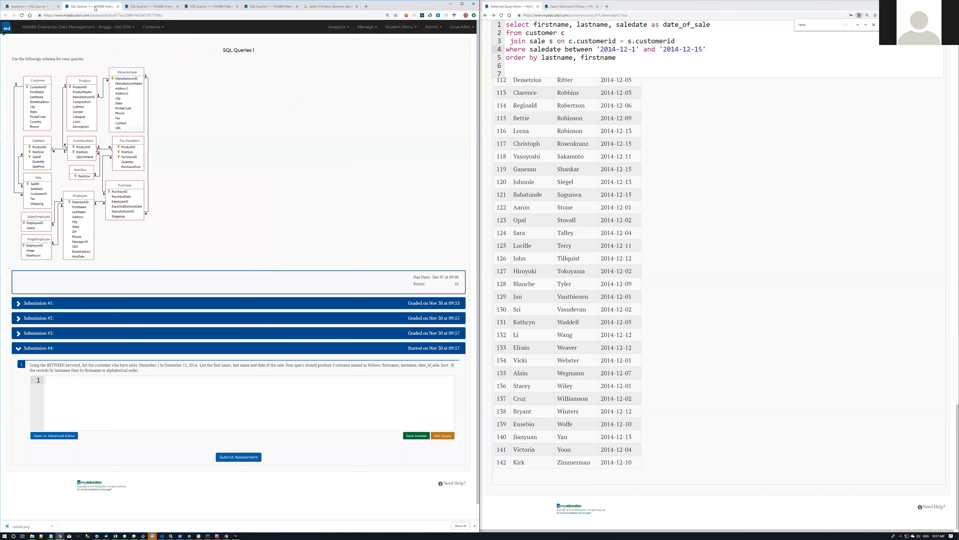
pyautogui.moveTo(616, 58); pyautogui.dragTo(496, 15)
pyautogui.hotkey('ctrl', 'c')
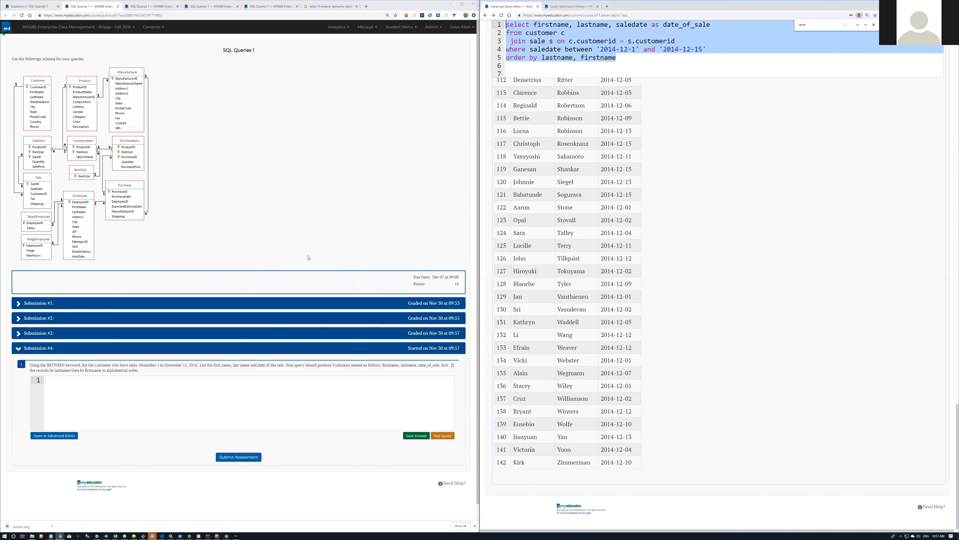
pyautogui.click(248, 384)
pyautogui.hotkey('ctrl', 'v')
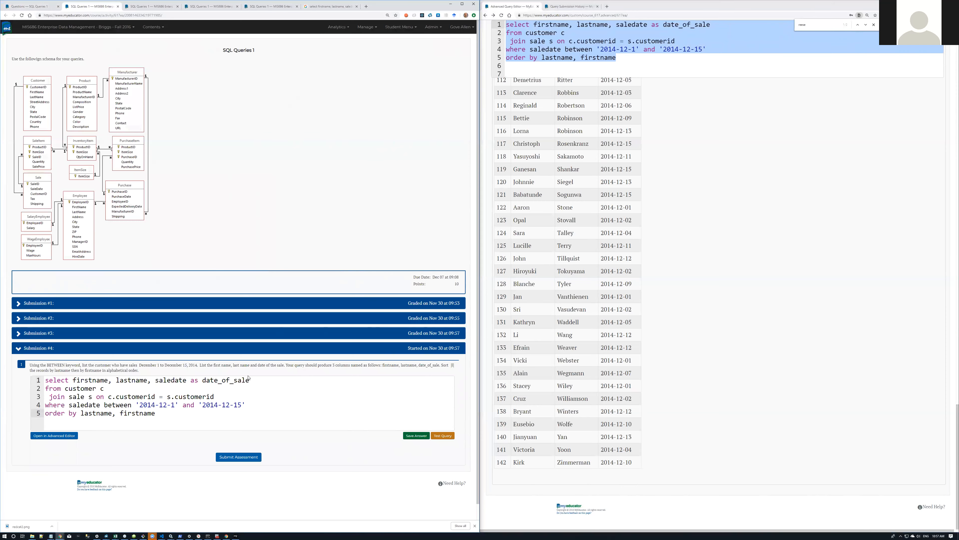
pyautogui.click(233, 457)
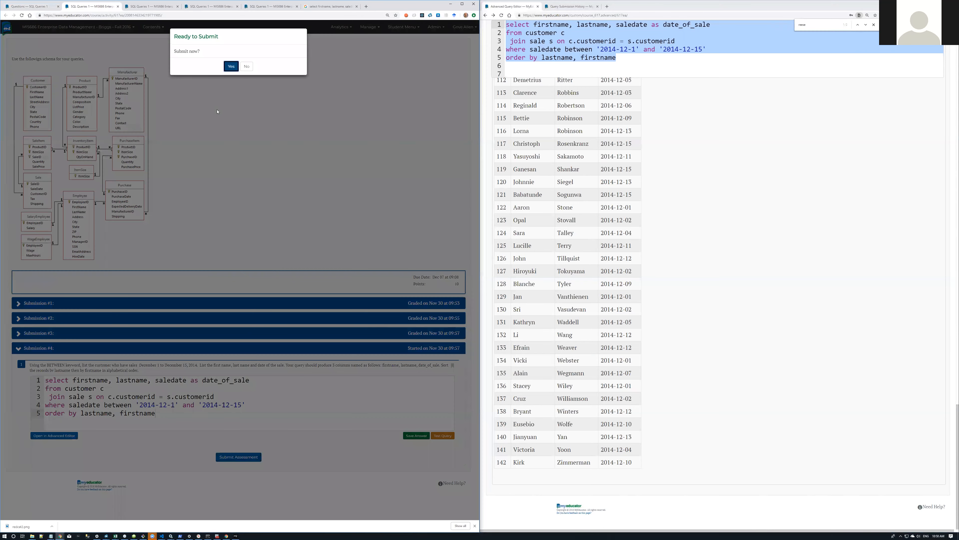
pyautogui.click(232, 66)
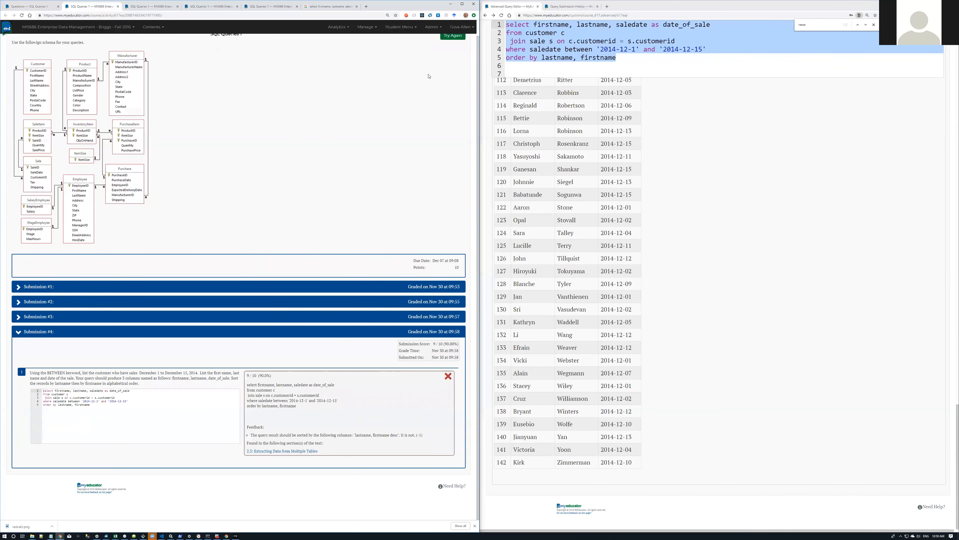
# Step: Submit attempt #5 with the query ending 'lastname, firstname desc', saving the answer first
pyautogui.click(447, 42)
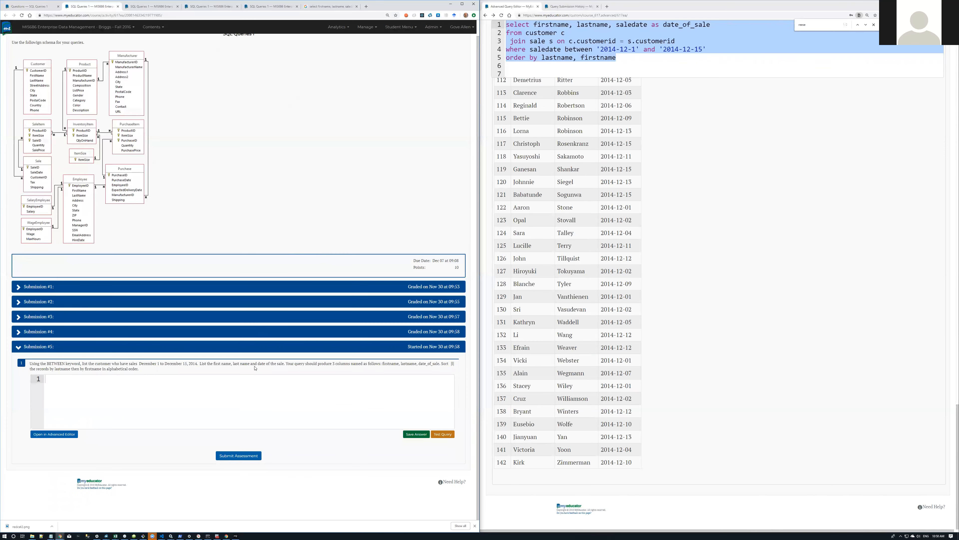
pyautogui.hotkey('ctrl', 'v')
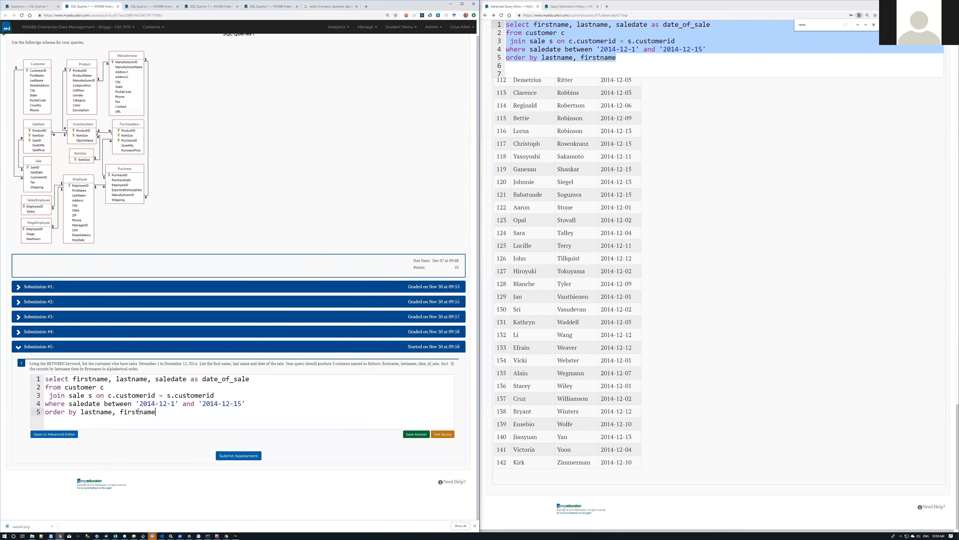
pyautogui.write('desc')
pyautogui.click(415, 436)
pyautogui.click(238, 456)
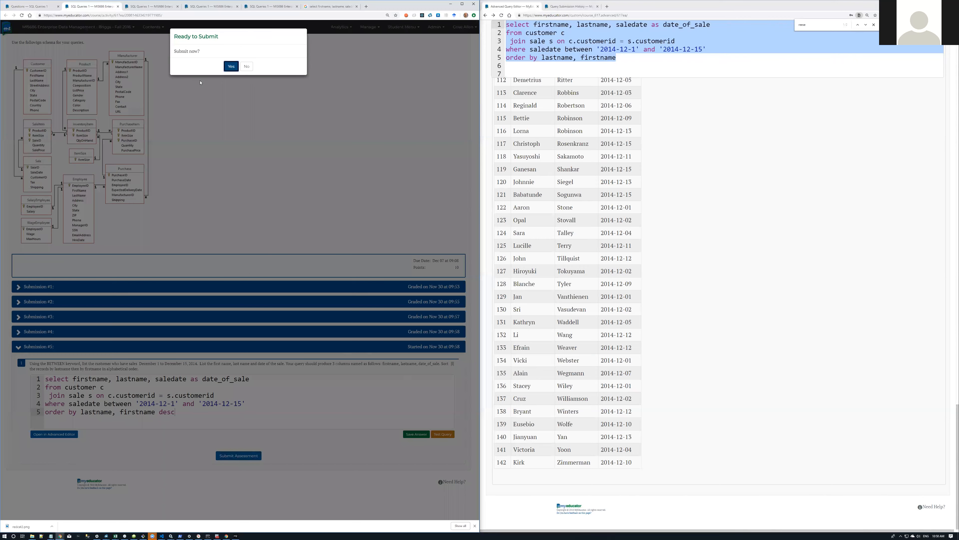
pyautogui.click(229, 69)
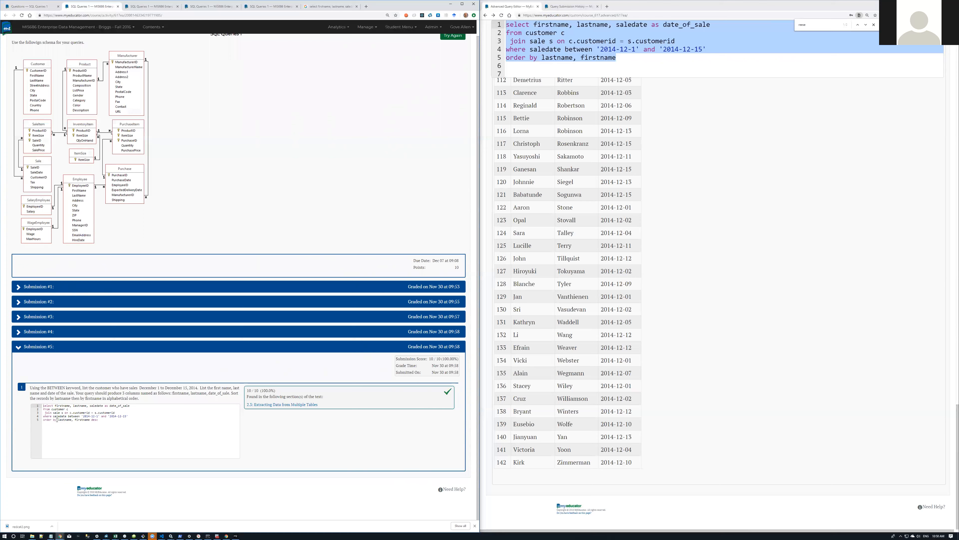
# Step: Submit attempt #6 with the query ending 'firstname descending', which scores 0/10
pyautogui.moveTo(59, 420); pyautogui.dragTo(112, 418)
pyautogui.click(125, 422)
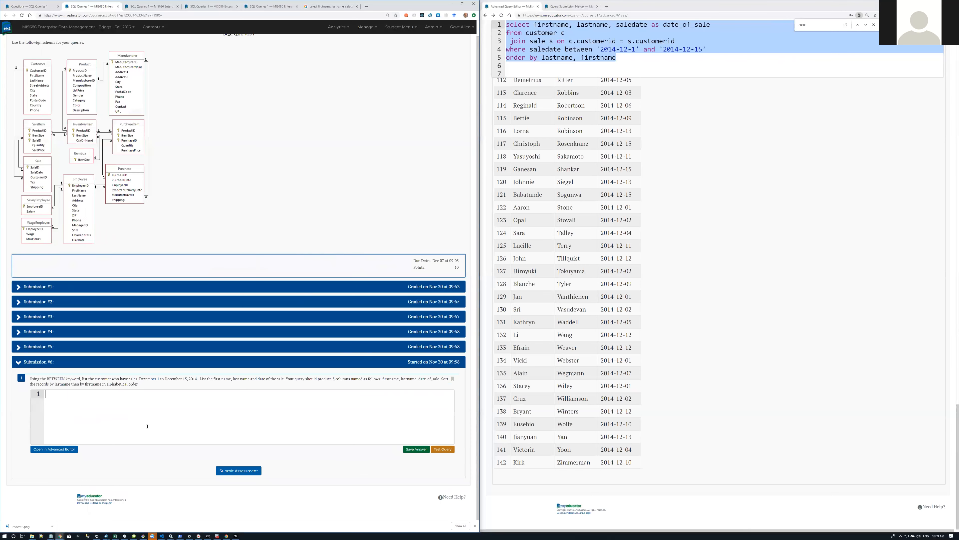
pyautogui.hotkey('ctrl', 'v')
pyautogui.write('des')
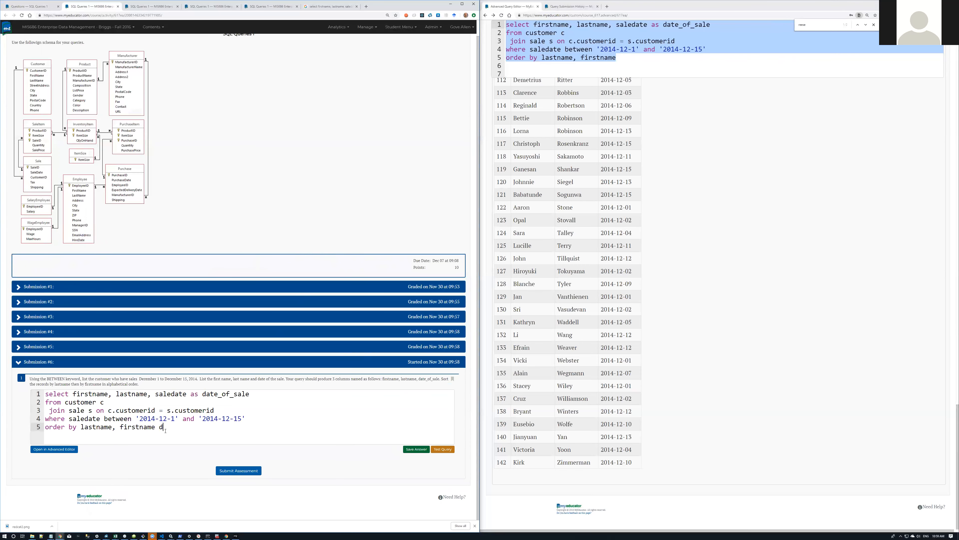
pyautogui.write('cending')
pyautogui.click(234, 474)
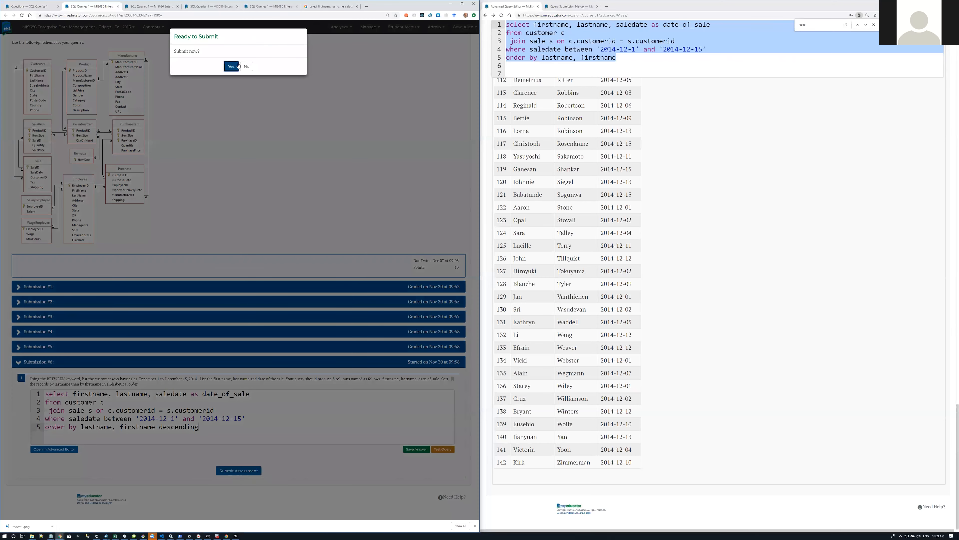
pyautogui.click(238, 66)
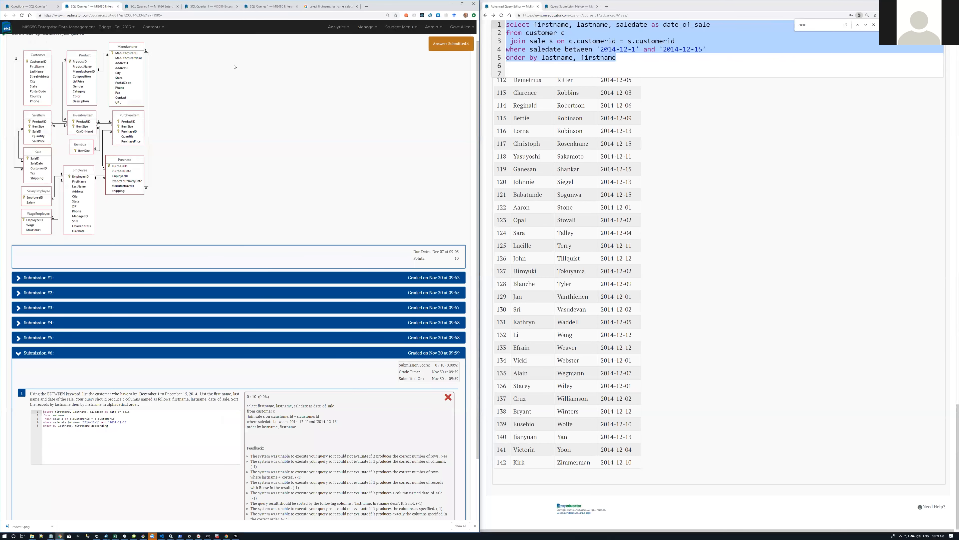
pyautogui.scroll(-1, 228, 254)
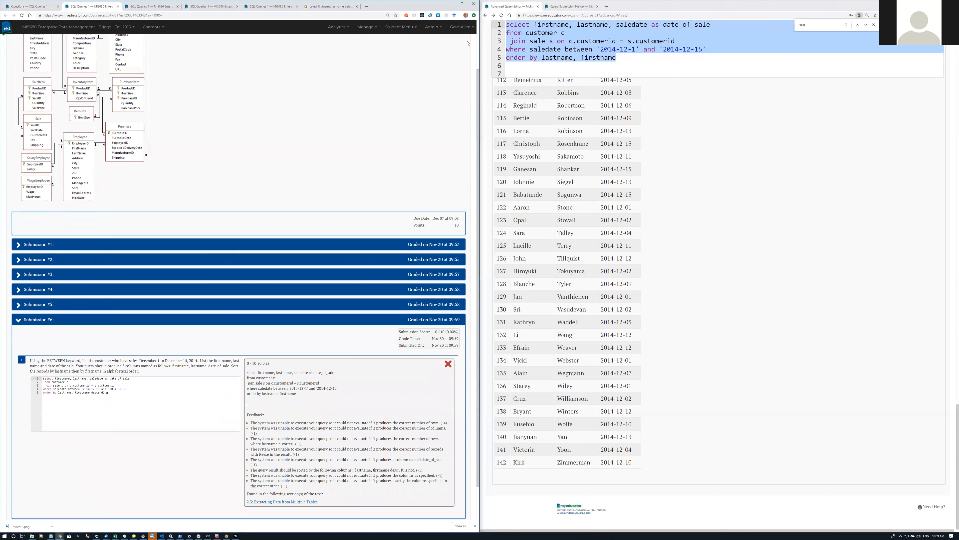
# Step: Append 'descending' after firstname on line 5 of the Advanced Query Editor
pyautogui.click(628, 58)
pyautogui.write('descending')
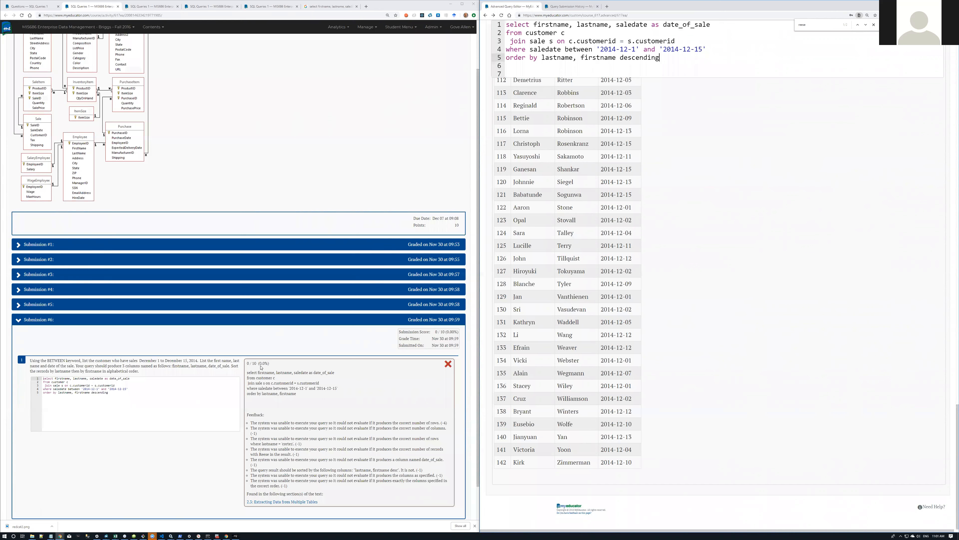
# Step: Run the query, shorten 'descending' to 'desc' after the syntax error, and rerun for customer rows
pyautogui.click(712, 68)
pyautogui.scroll(15, 746, 87)
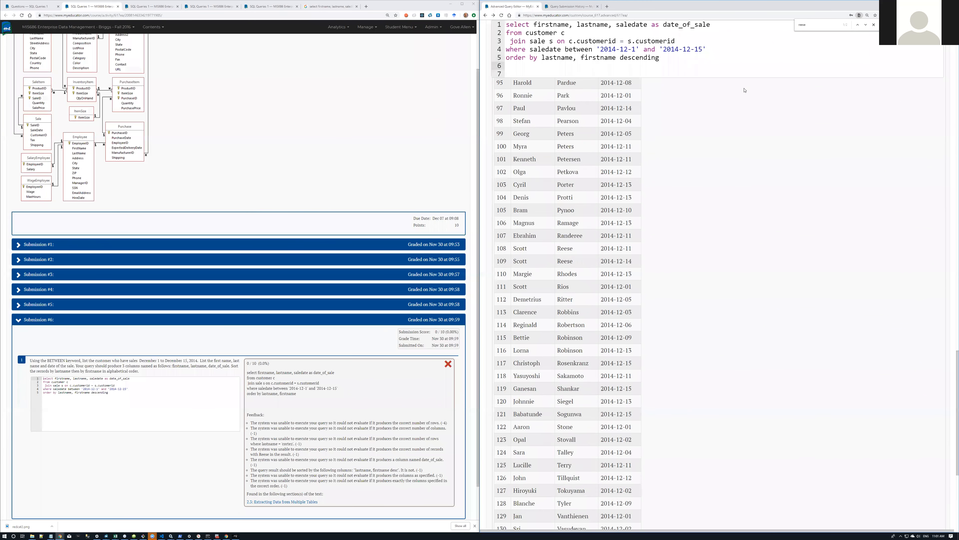
pyautogui.hotkey('ctrl', 'Return')
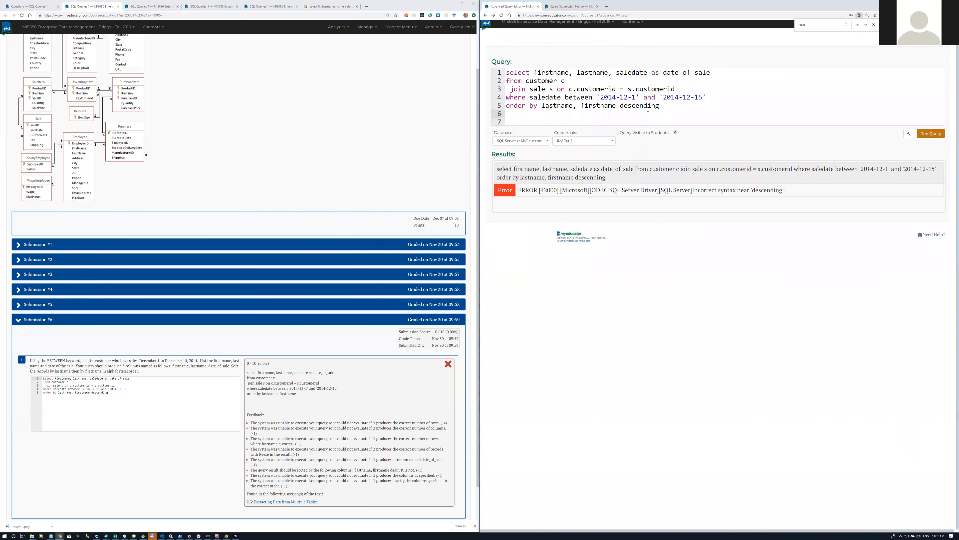
pyautogui.moveTo(635, 105); pyautogui.dragTo(667, 106)
pyautogui.press('BackSpace')
pyautogui.hotkey('ctrl', 'Return')
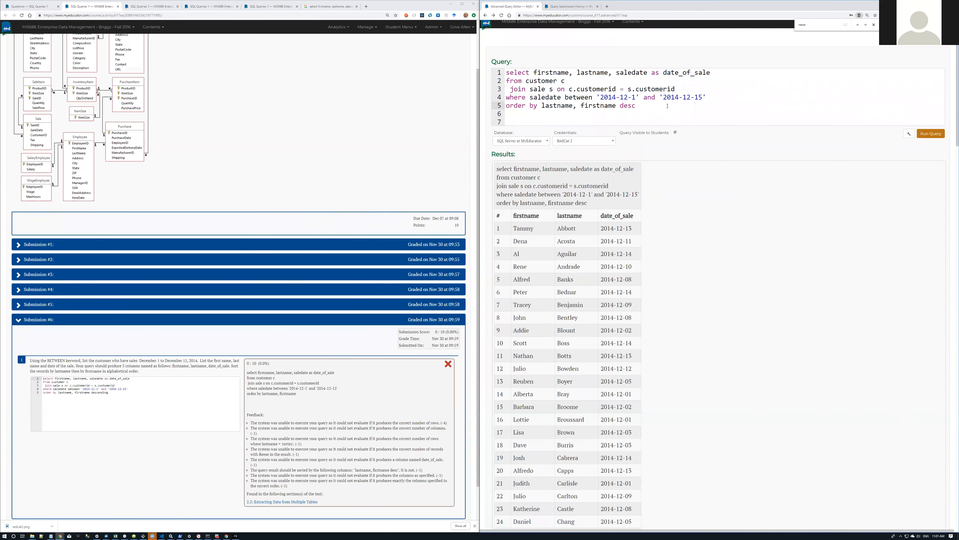